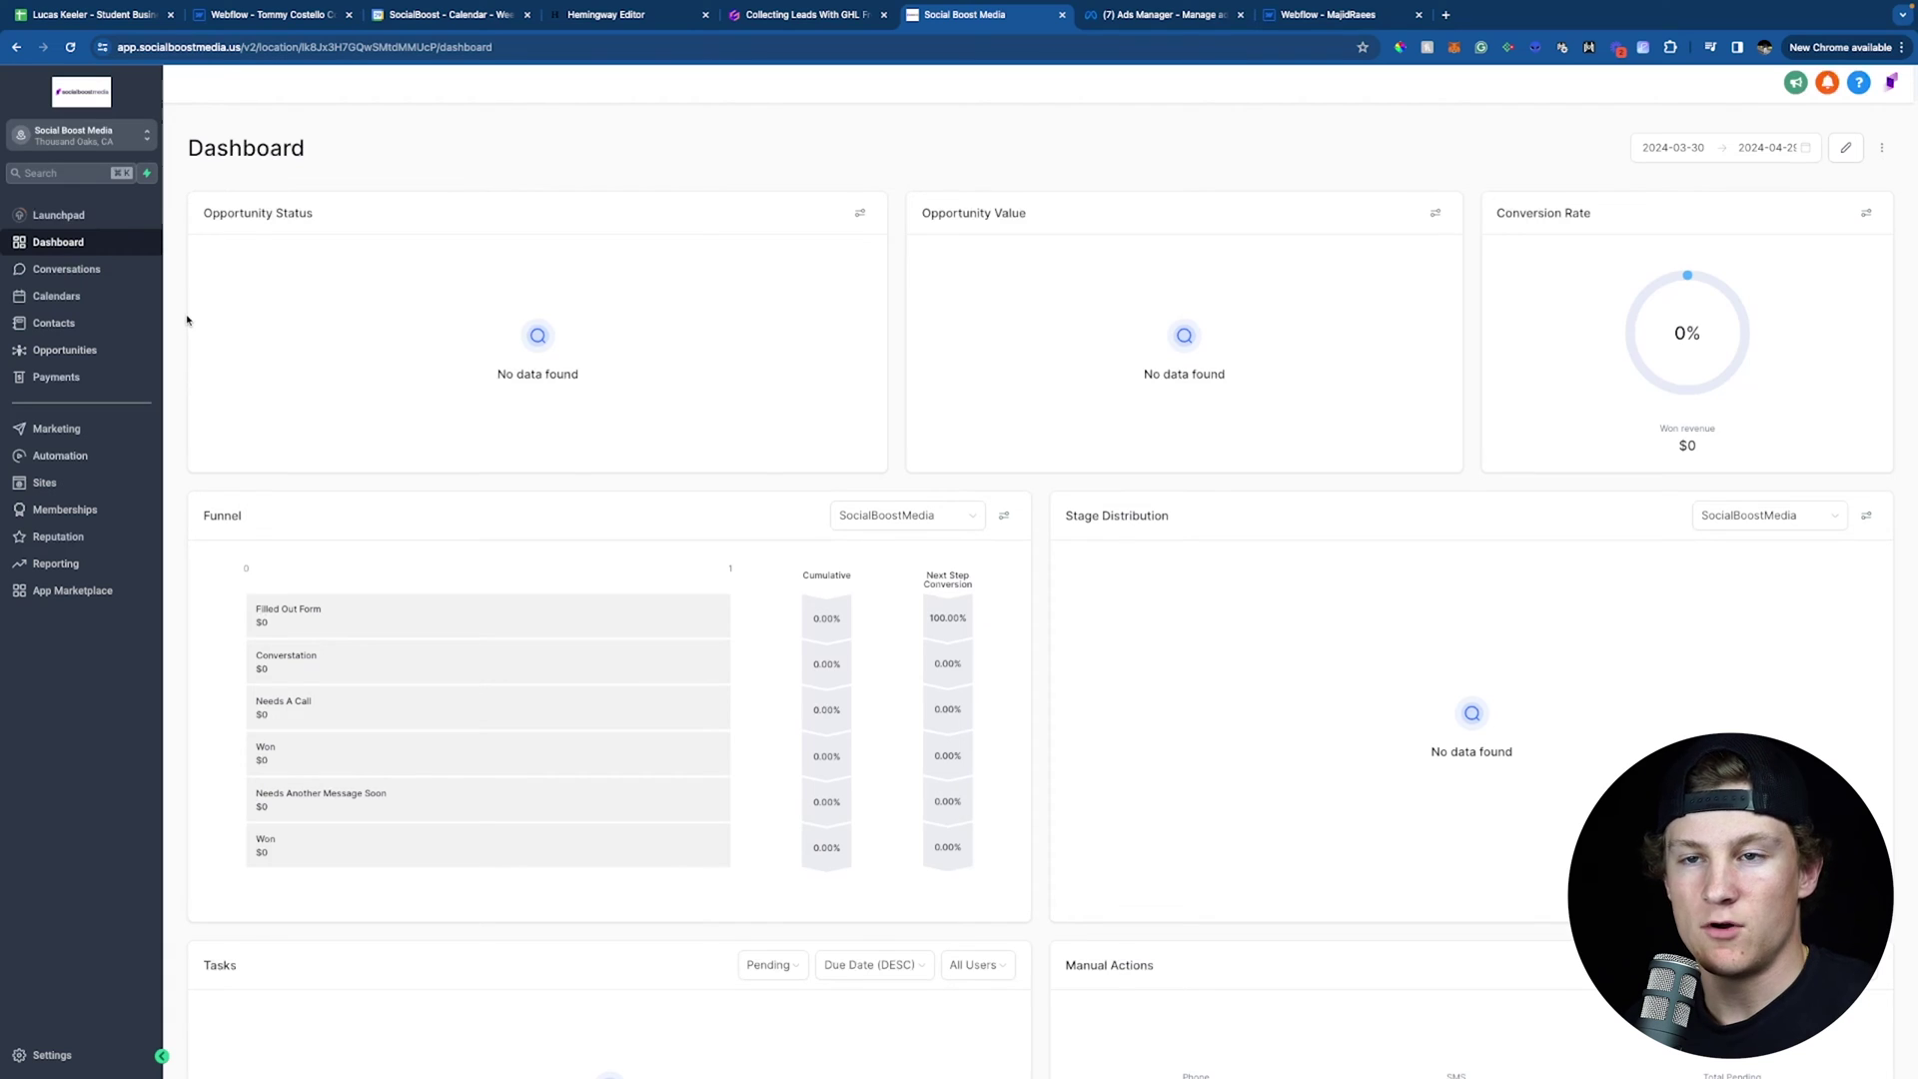
Open the site's form builder and create a new form from scratch.
left_click(64, 487)
mouse_move(536, 127)
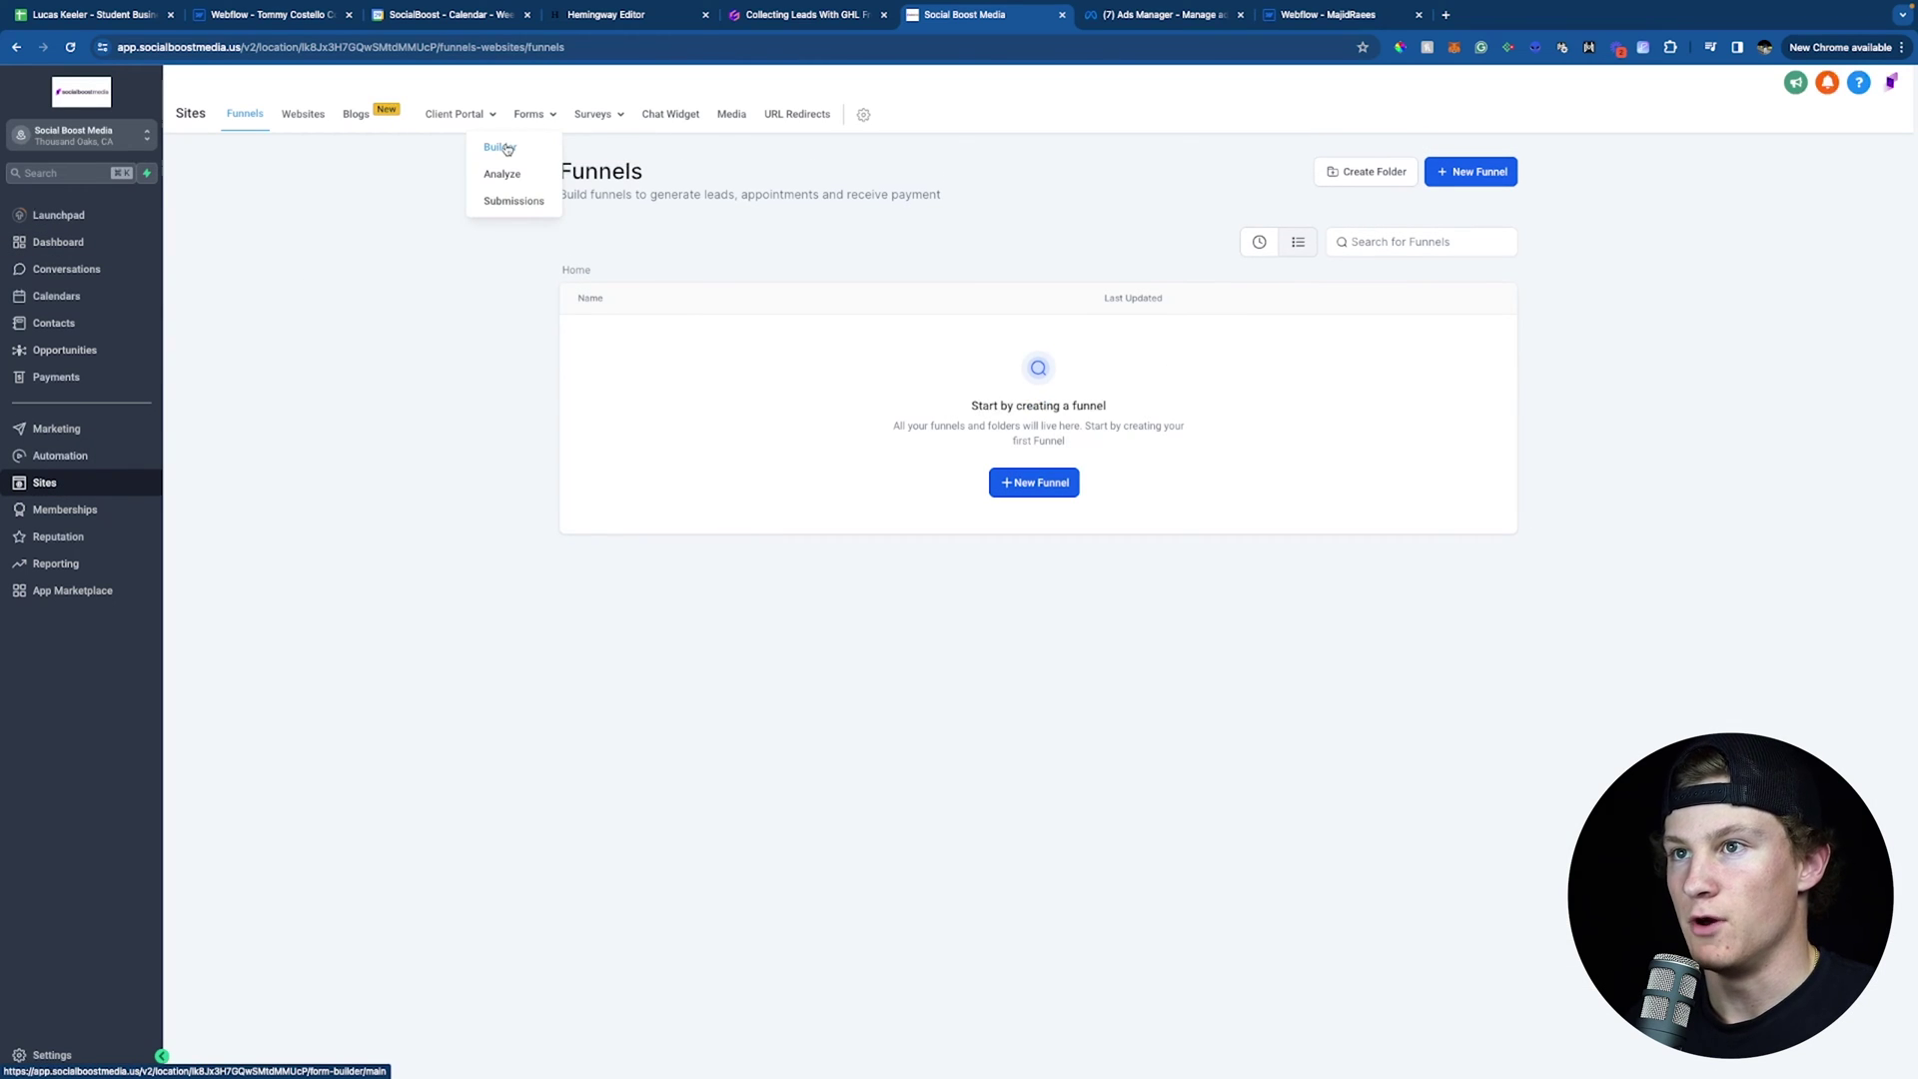
left_click(499, 147)
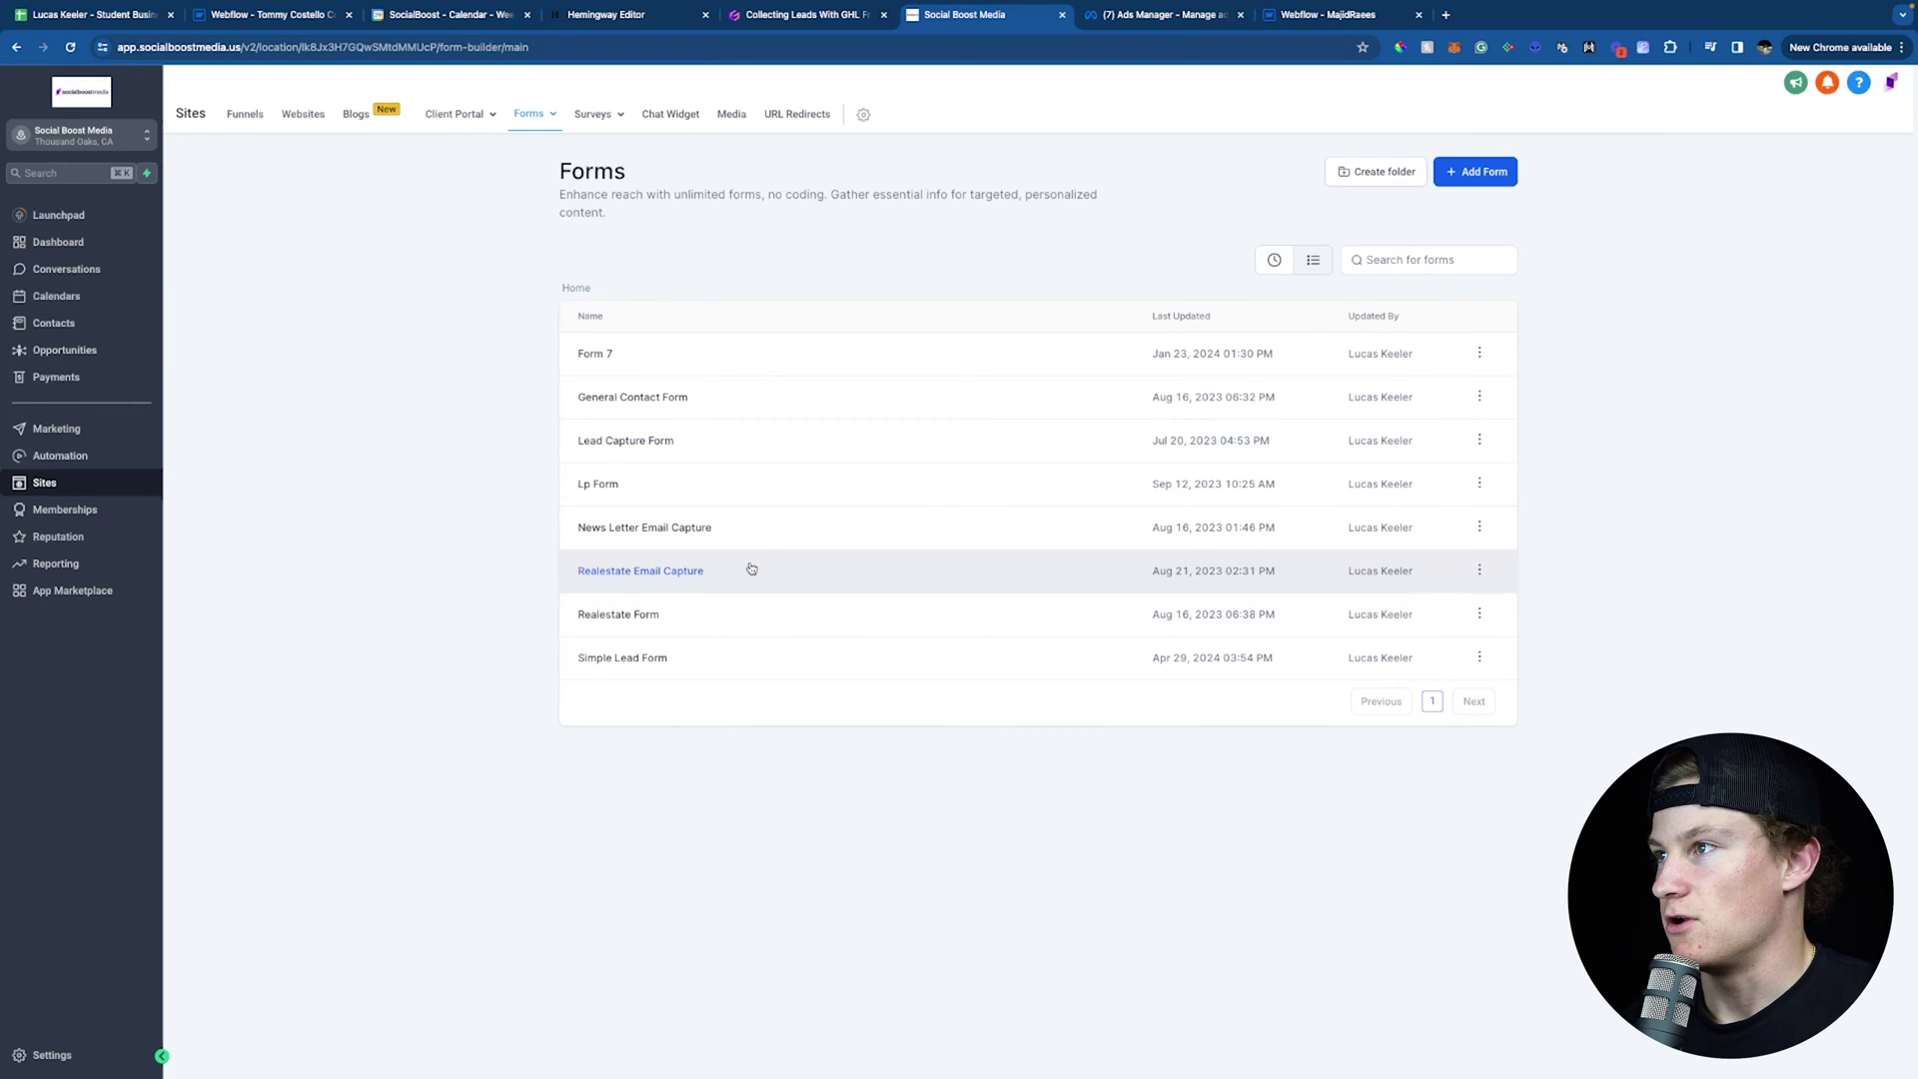
left_click(1482, 173)
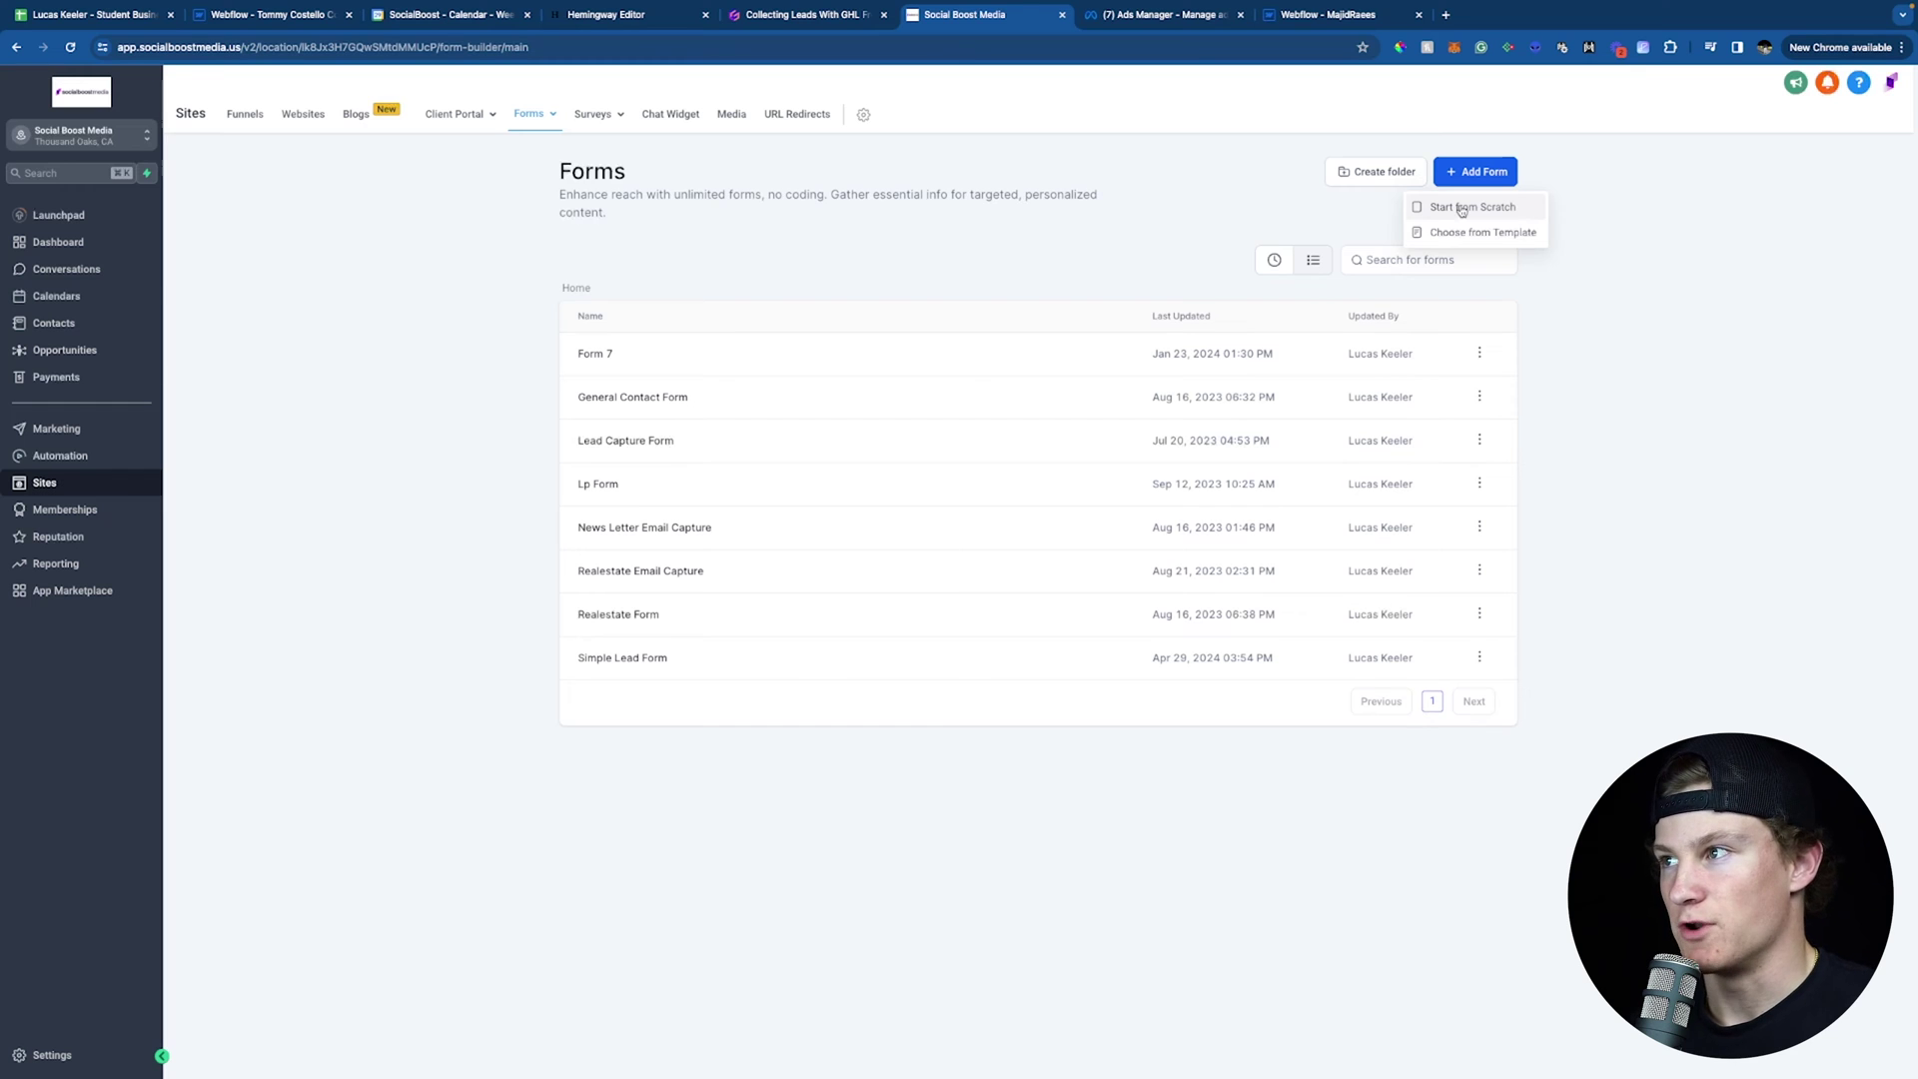
left_click(1462, 208)
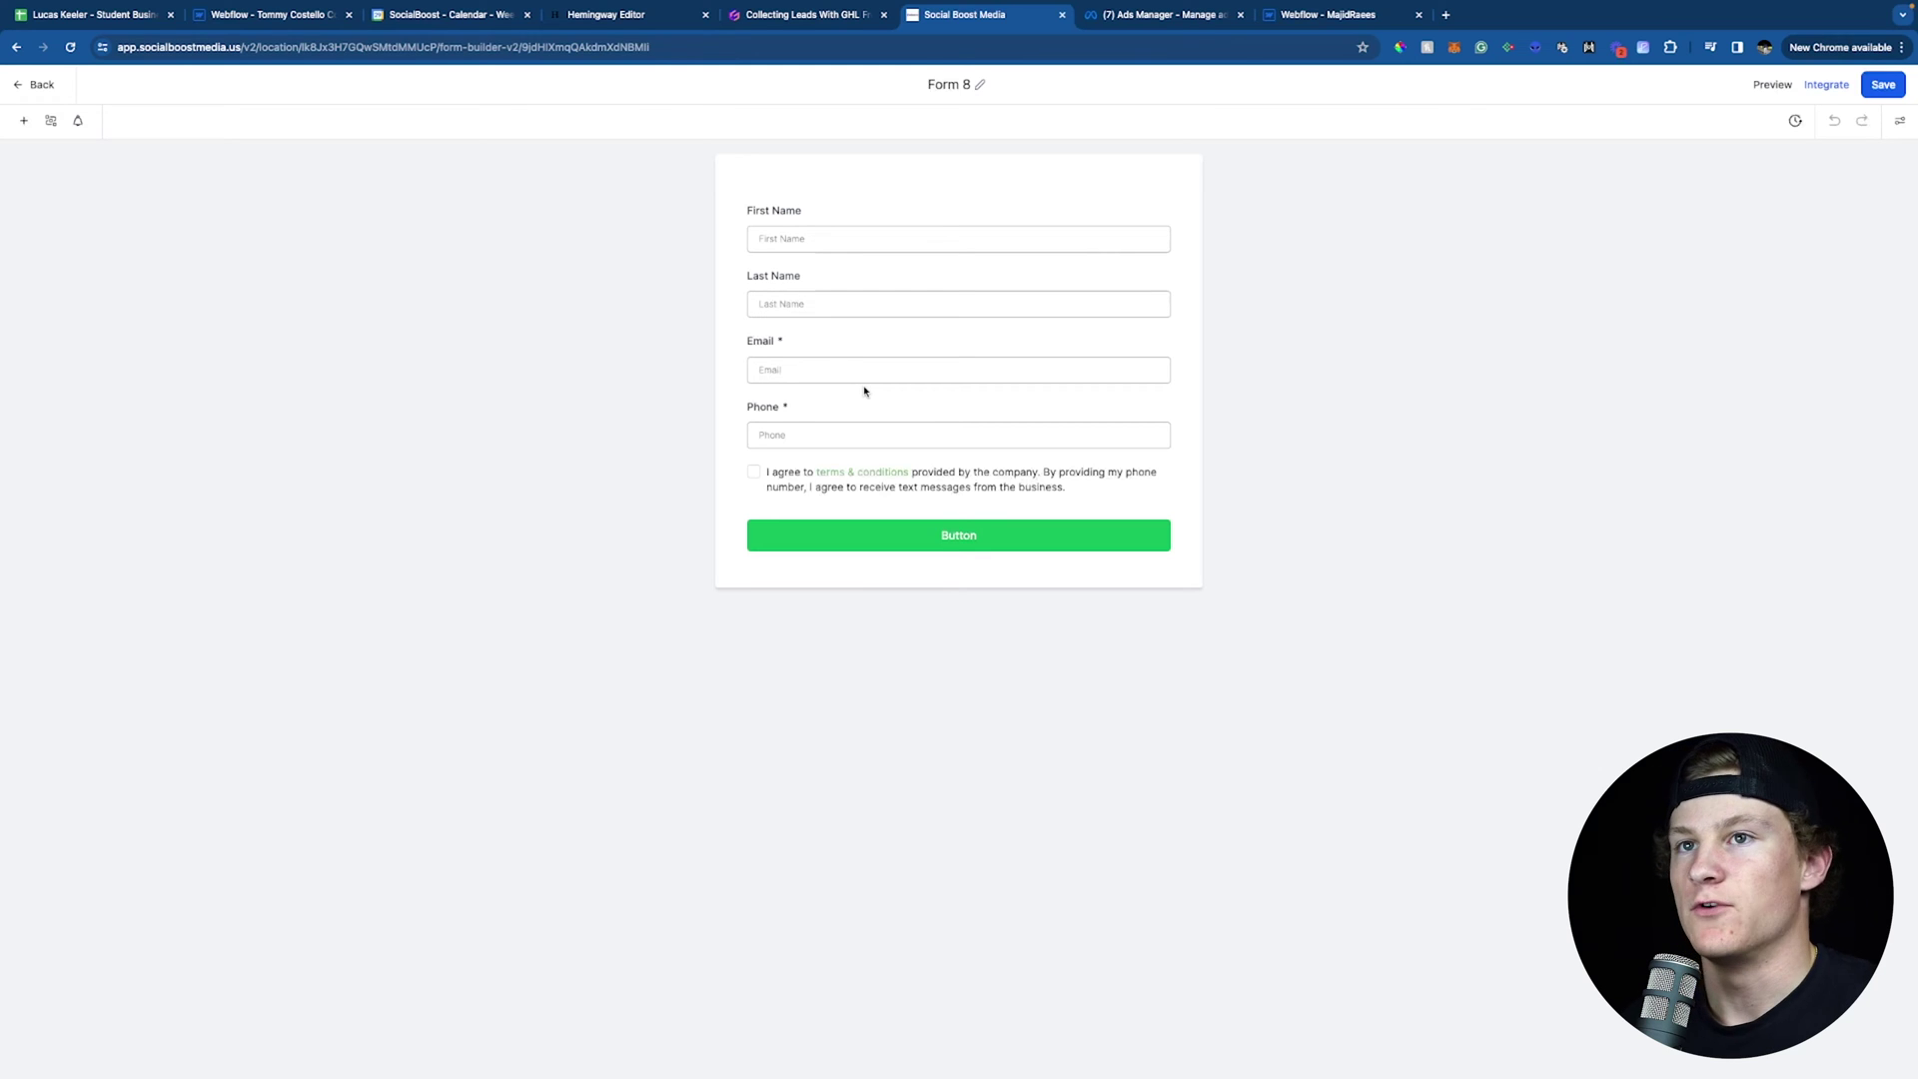
Look through the quick-add form elements, the new custom field types and the existing General Info custom fields.
left_click(26, 122)
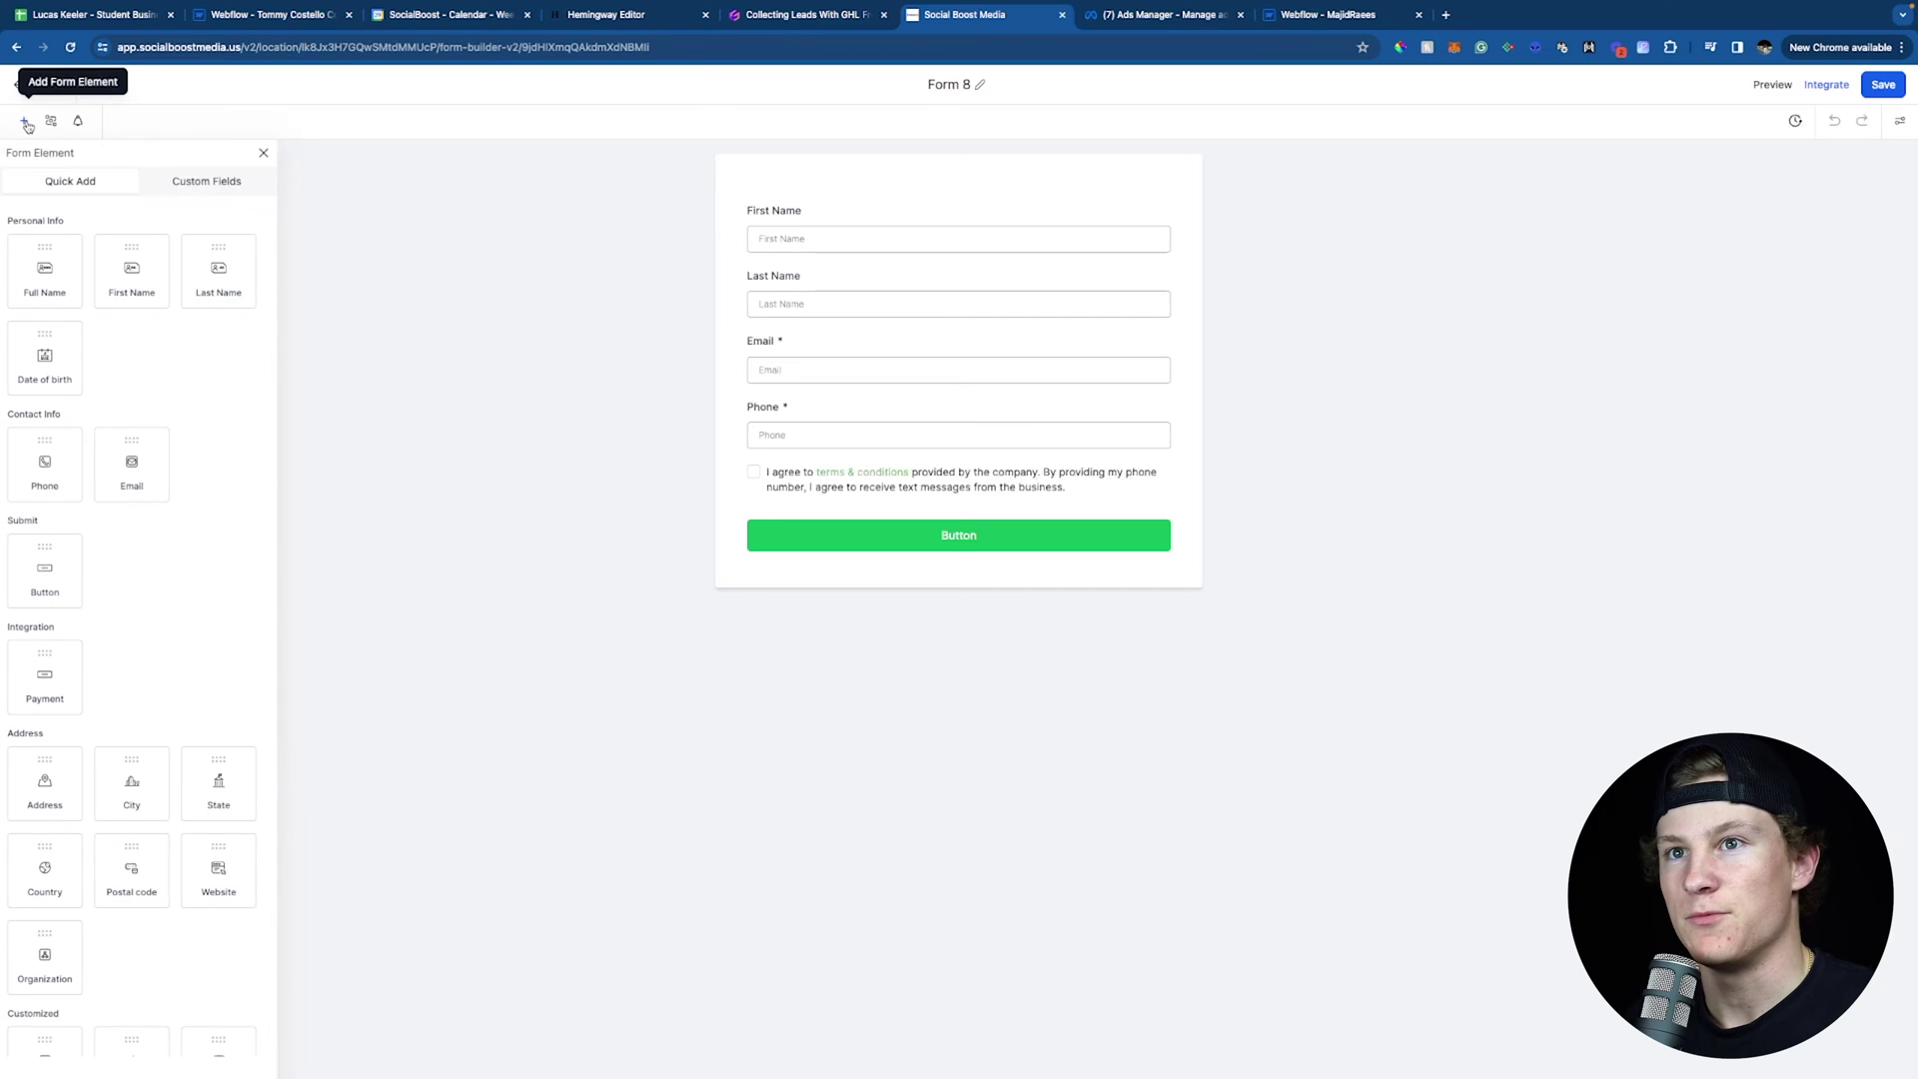
scroll(100, 589, "down", 3)
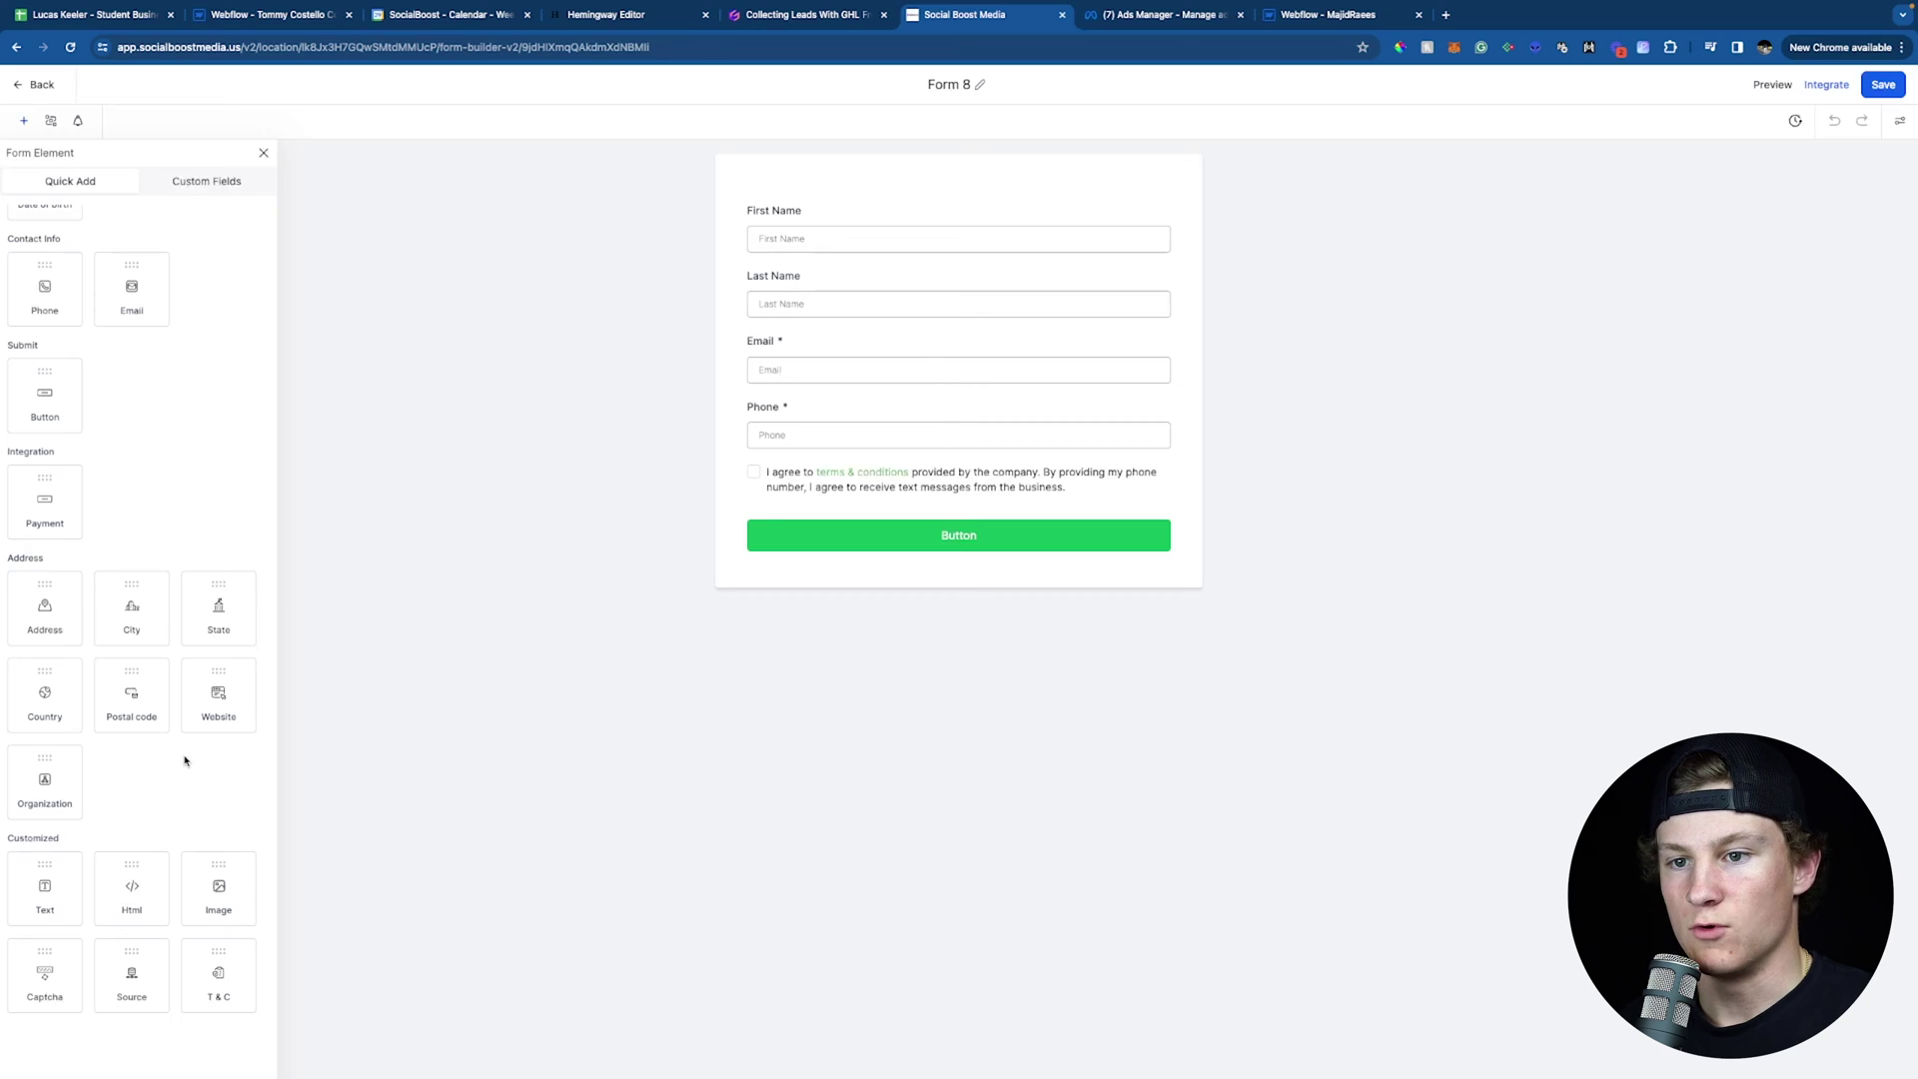
scroll(186, 560, "up", 3)
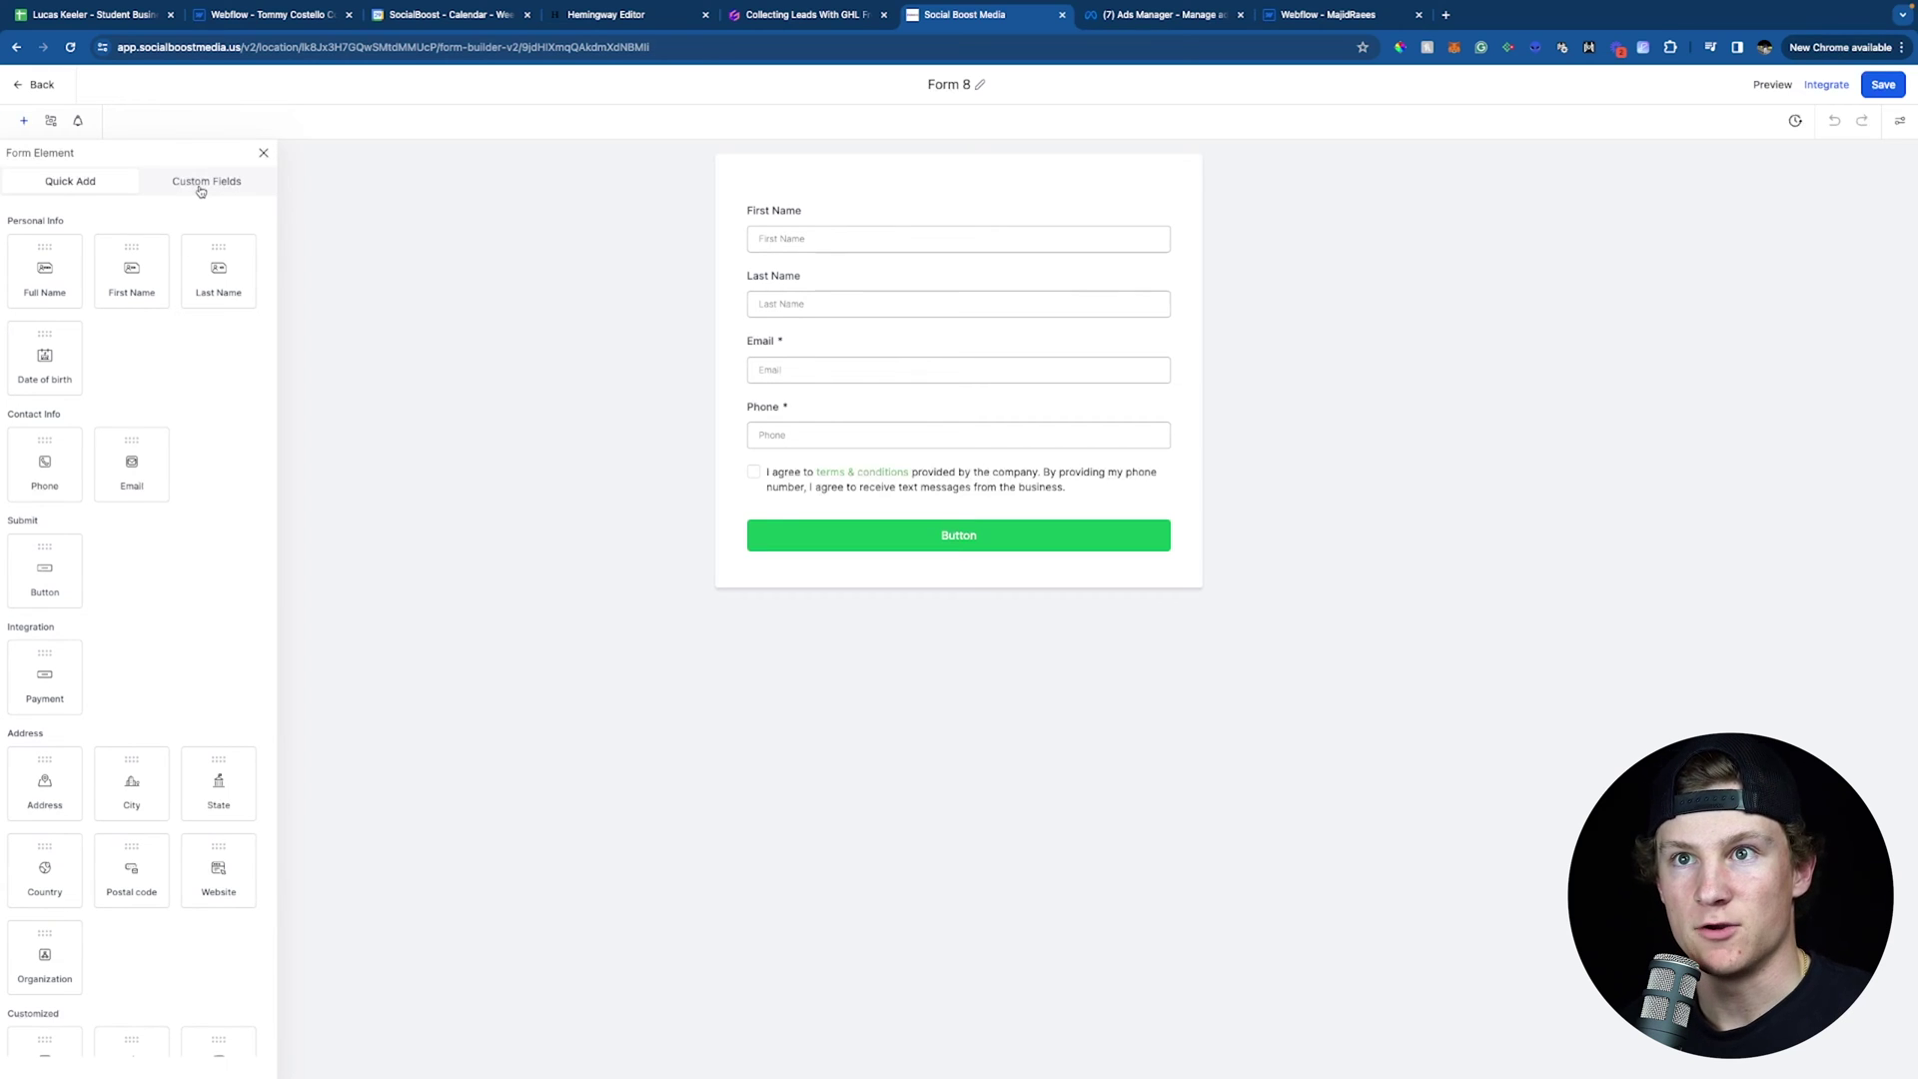
left_click(200, 188)
left_click(131, 223)
left_click(167, 378)
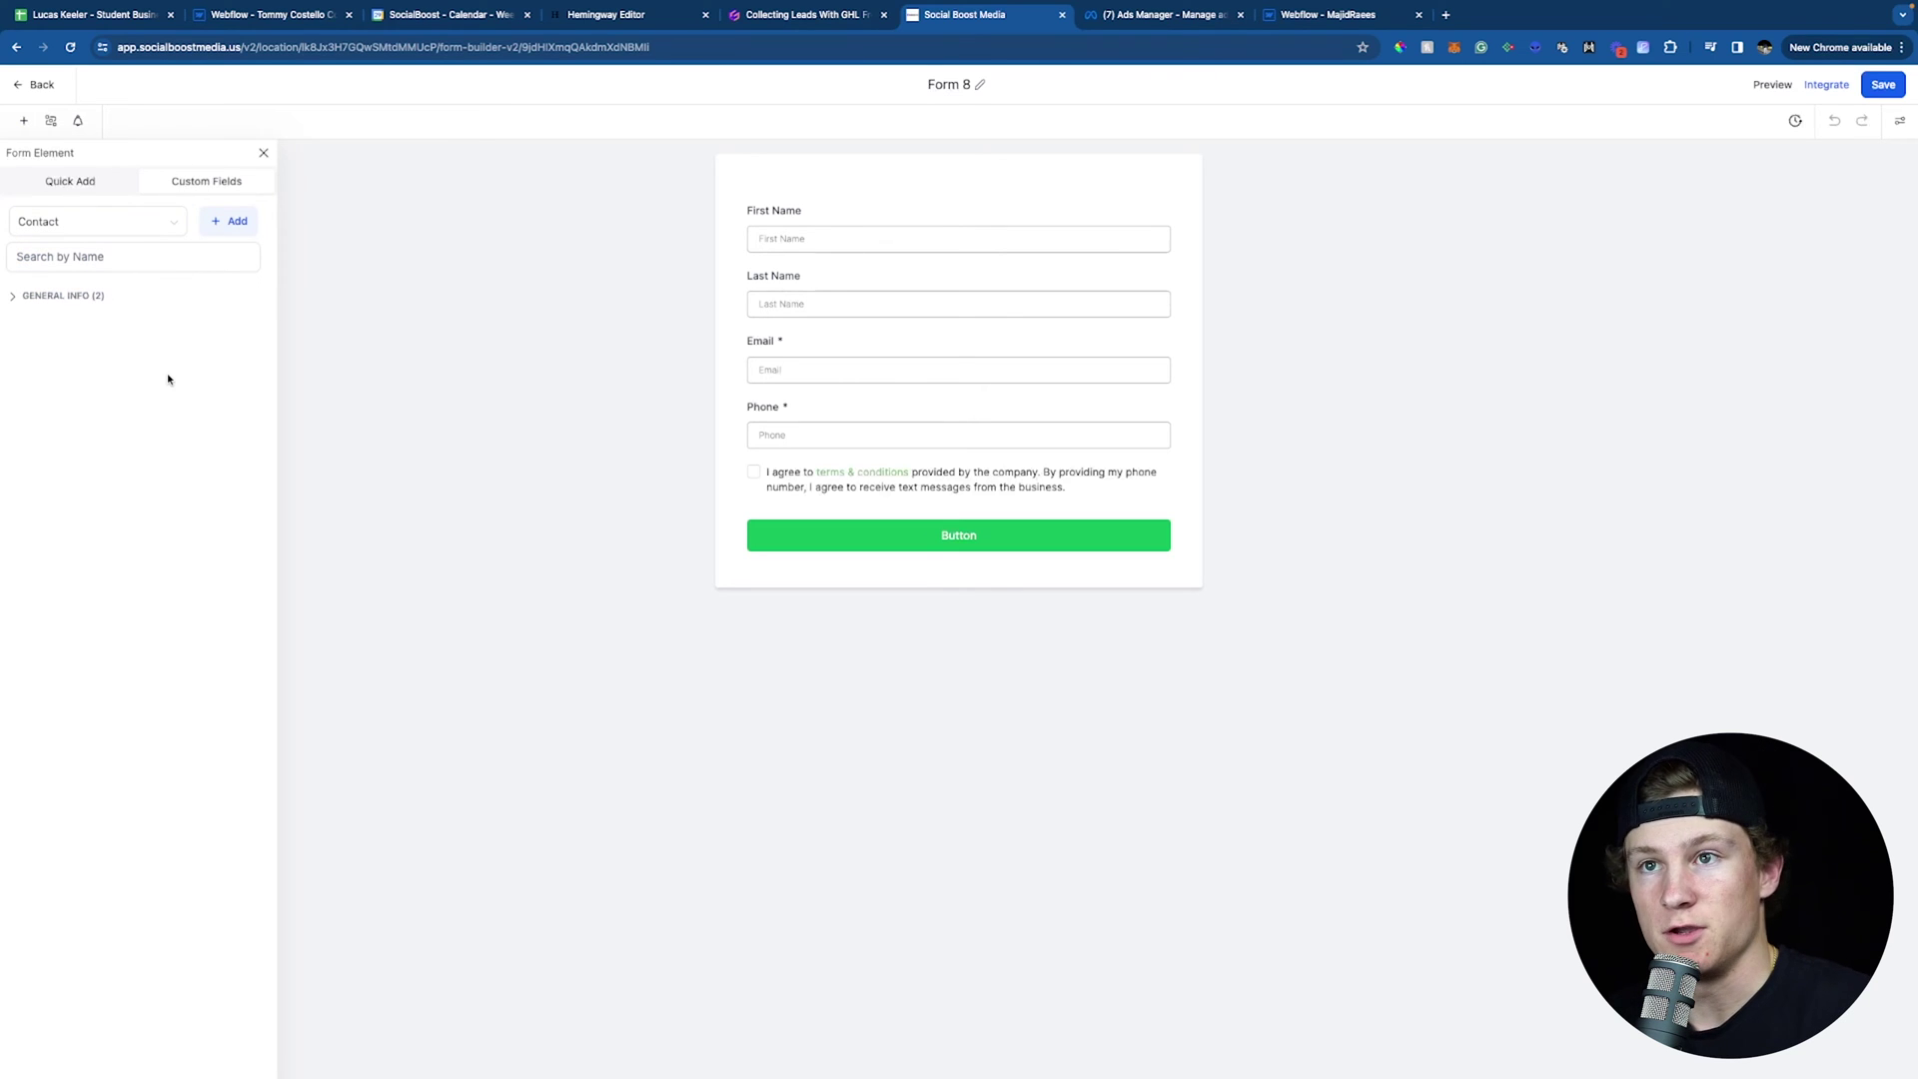
left_click(229, 220)
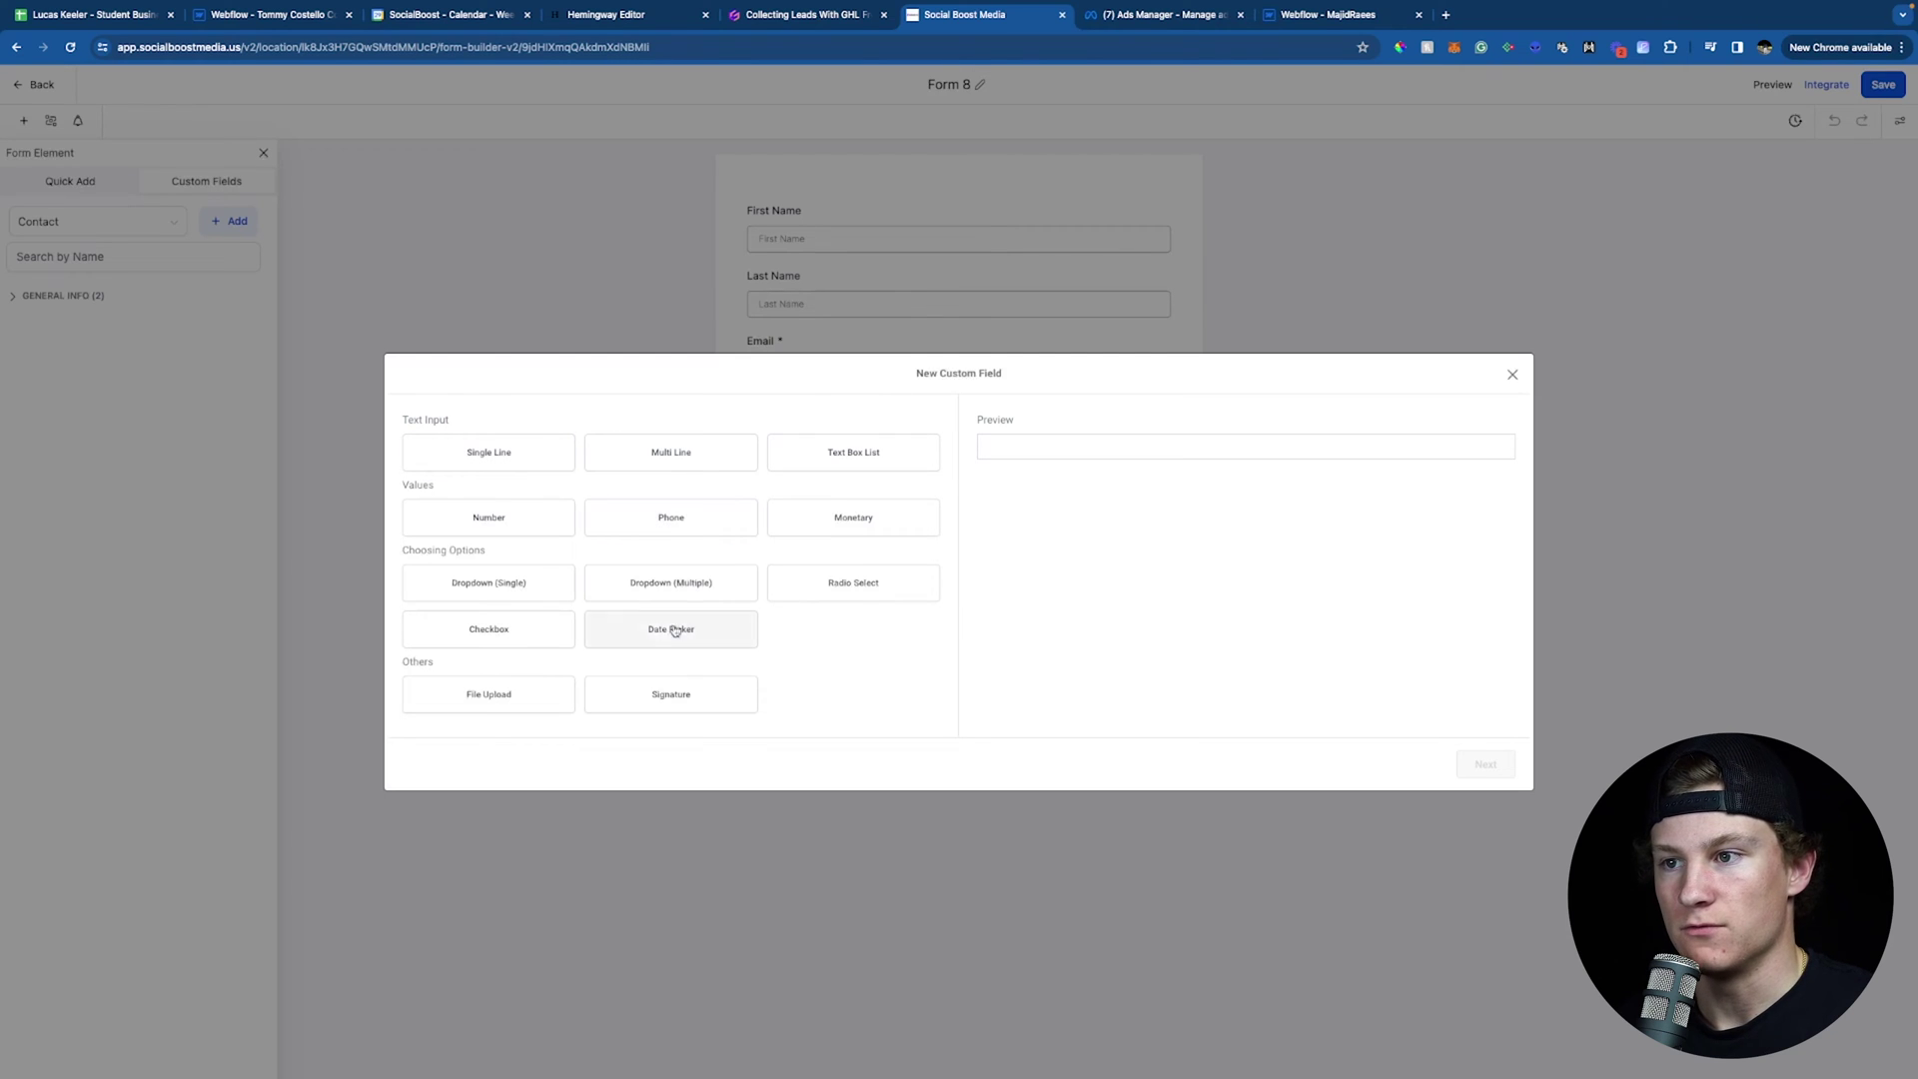
left_click(1513, 376)
left_click(55, 296)
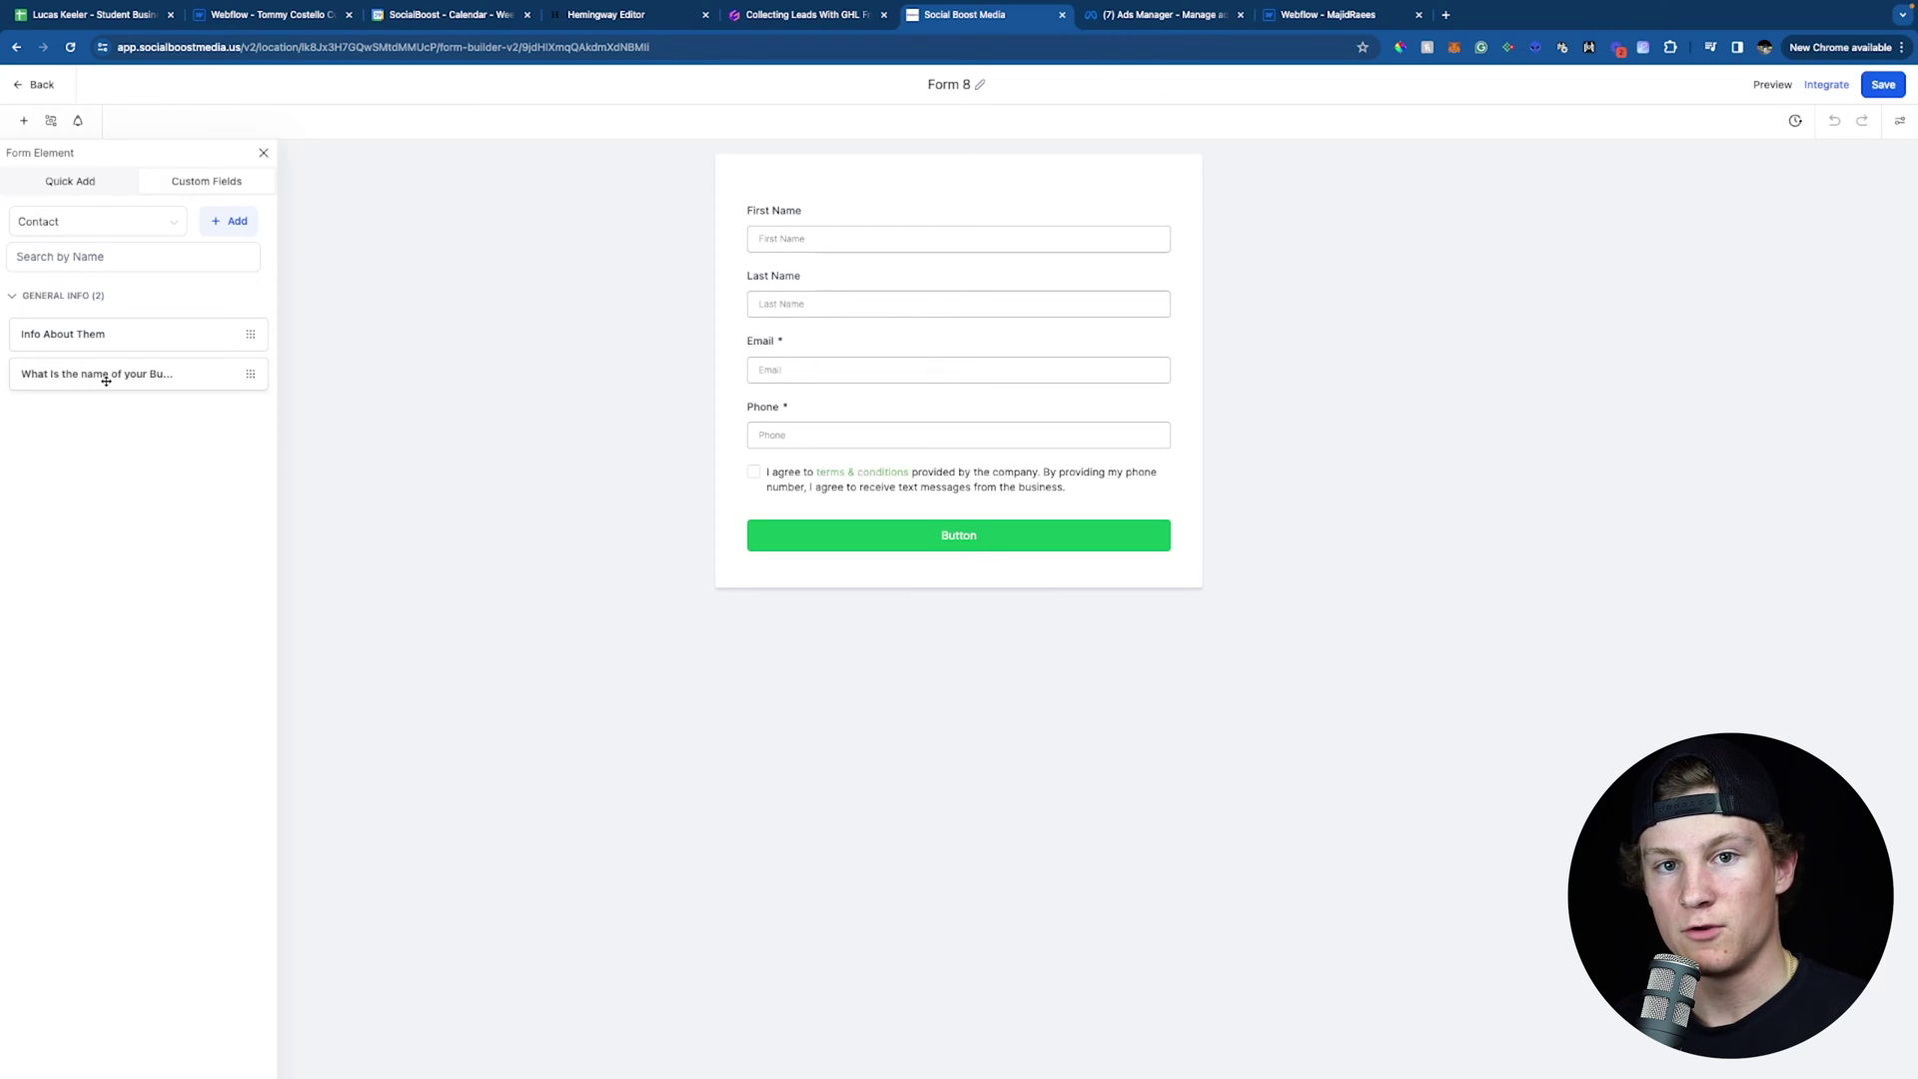
left_click(178, 252)
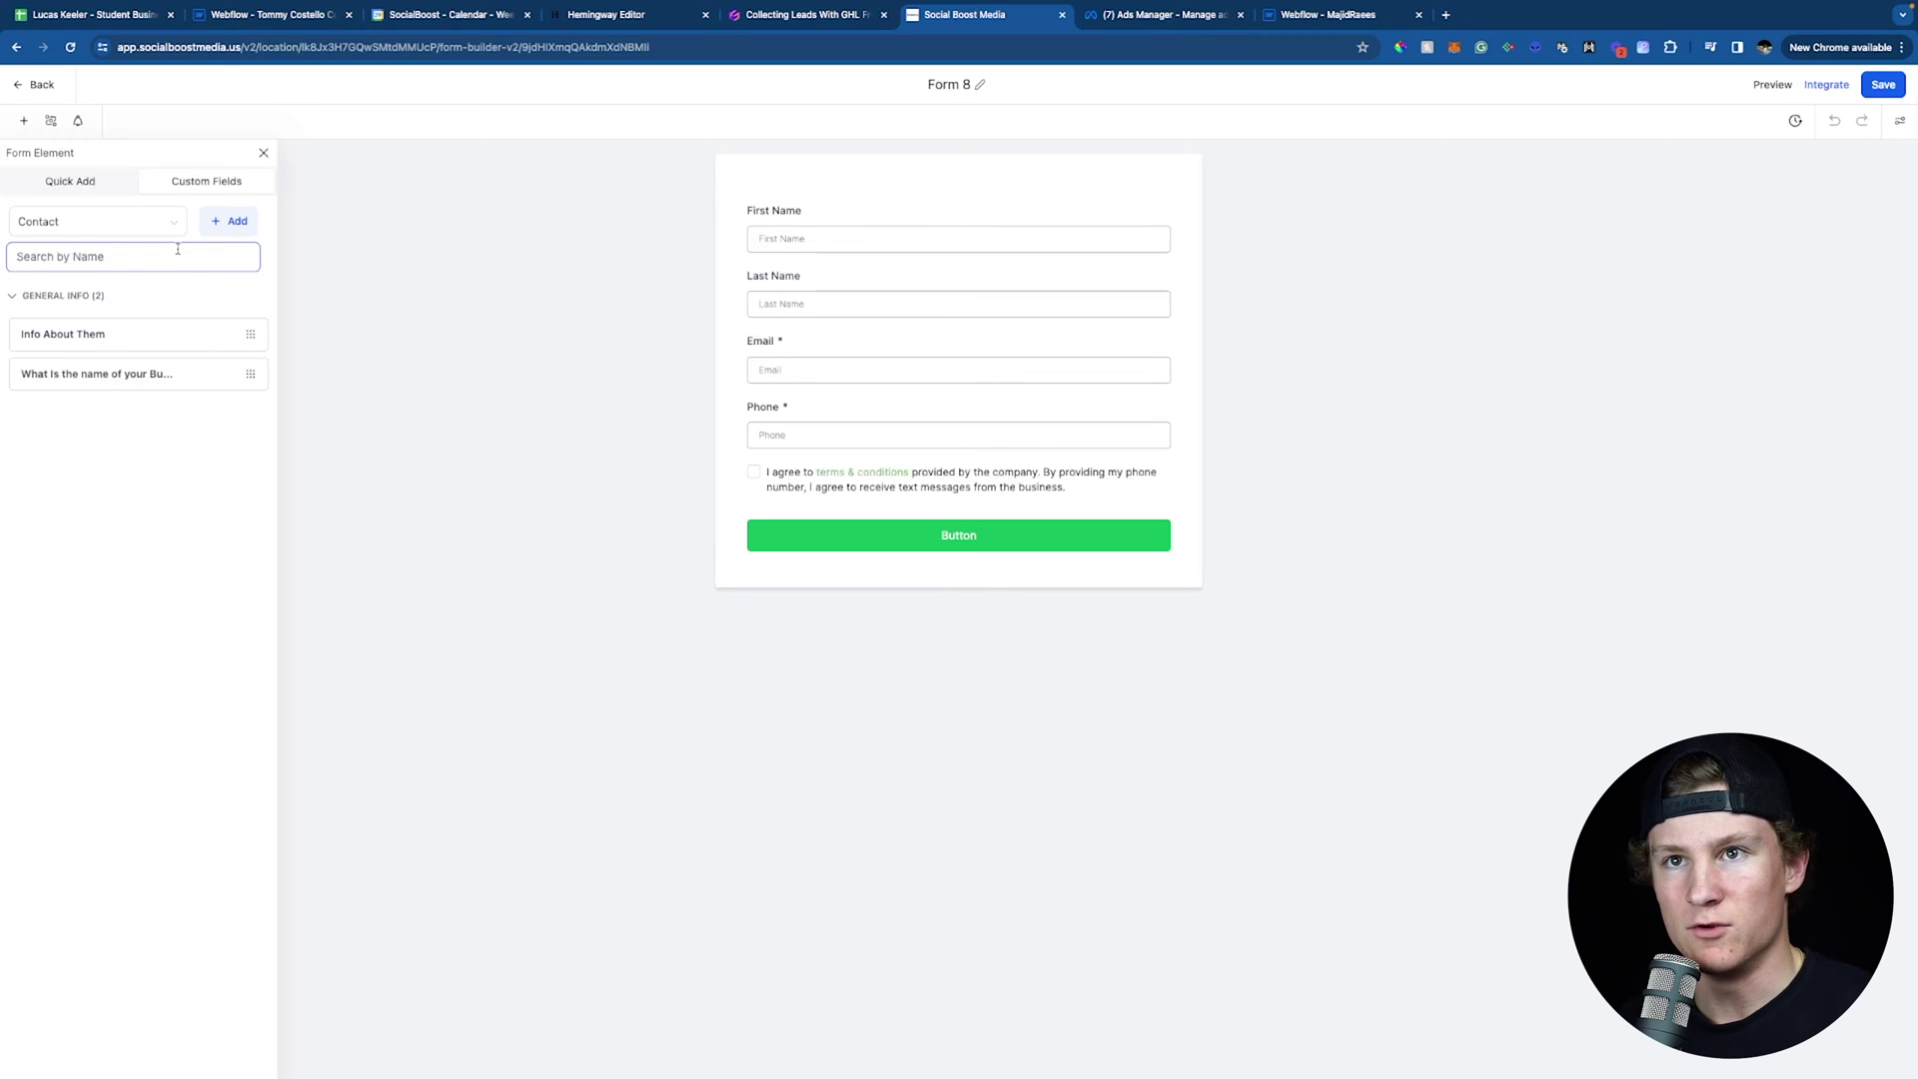
left_click(178, 181)
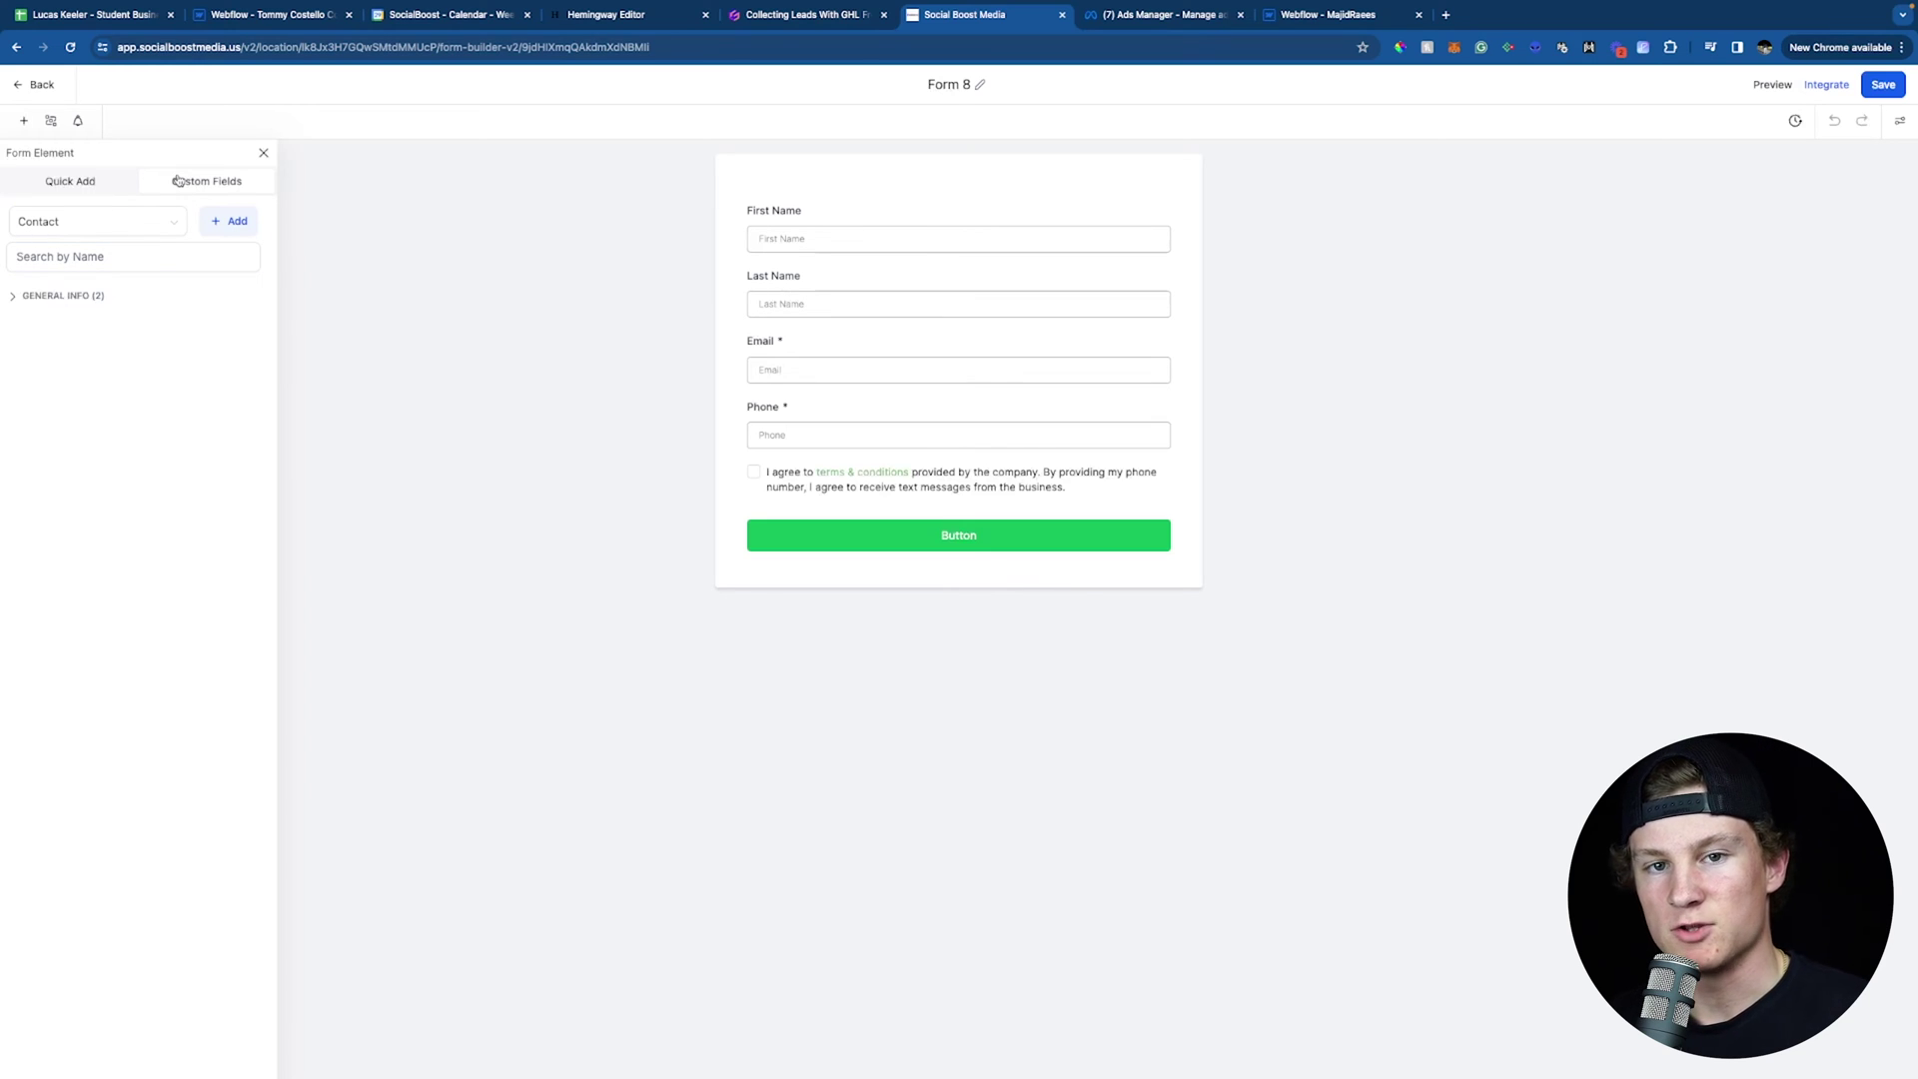
Change the background colour of the form's submit button to dark green.
left_click(973, 534)
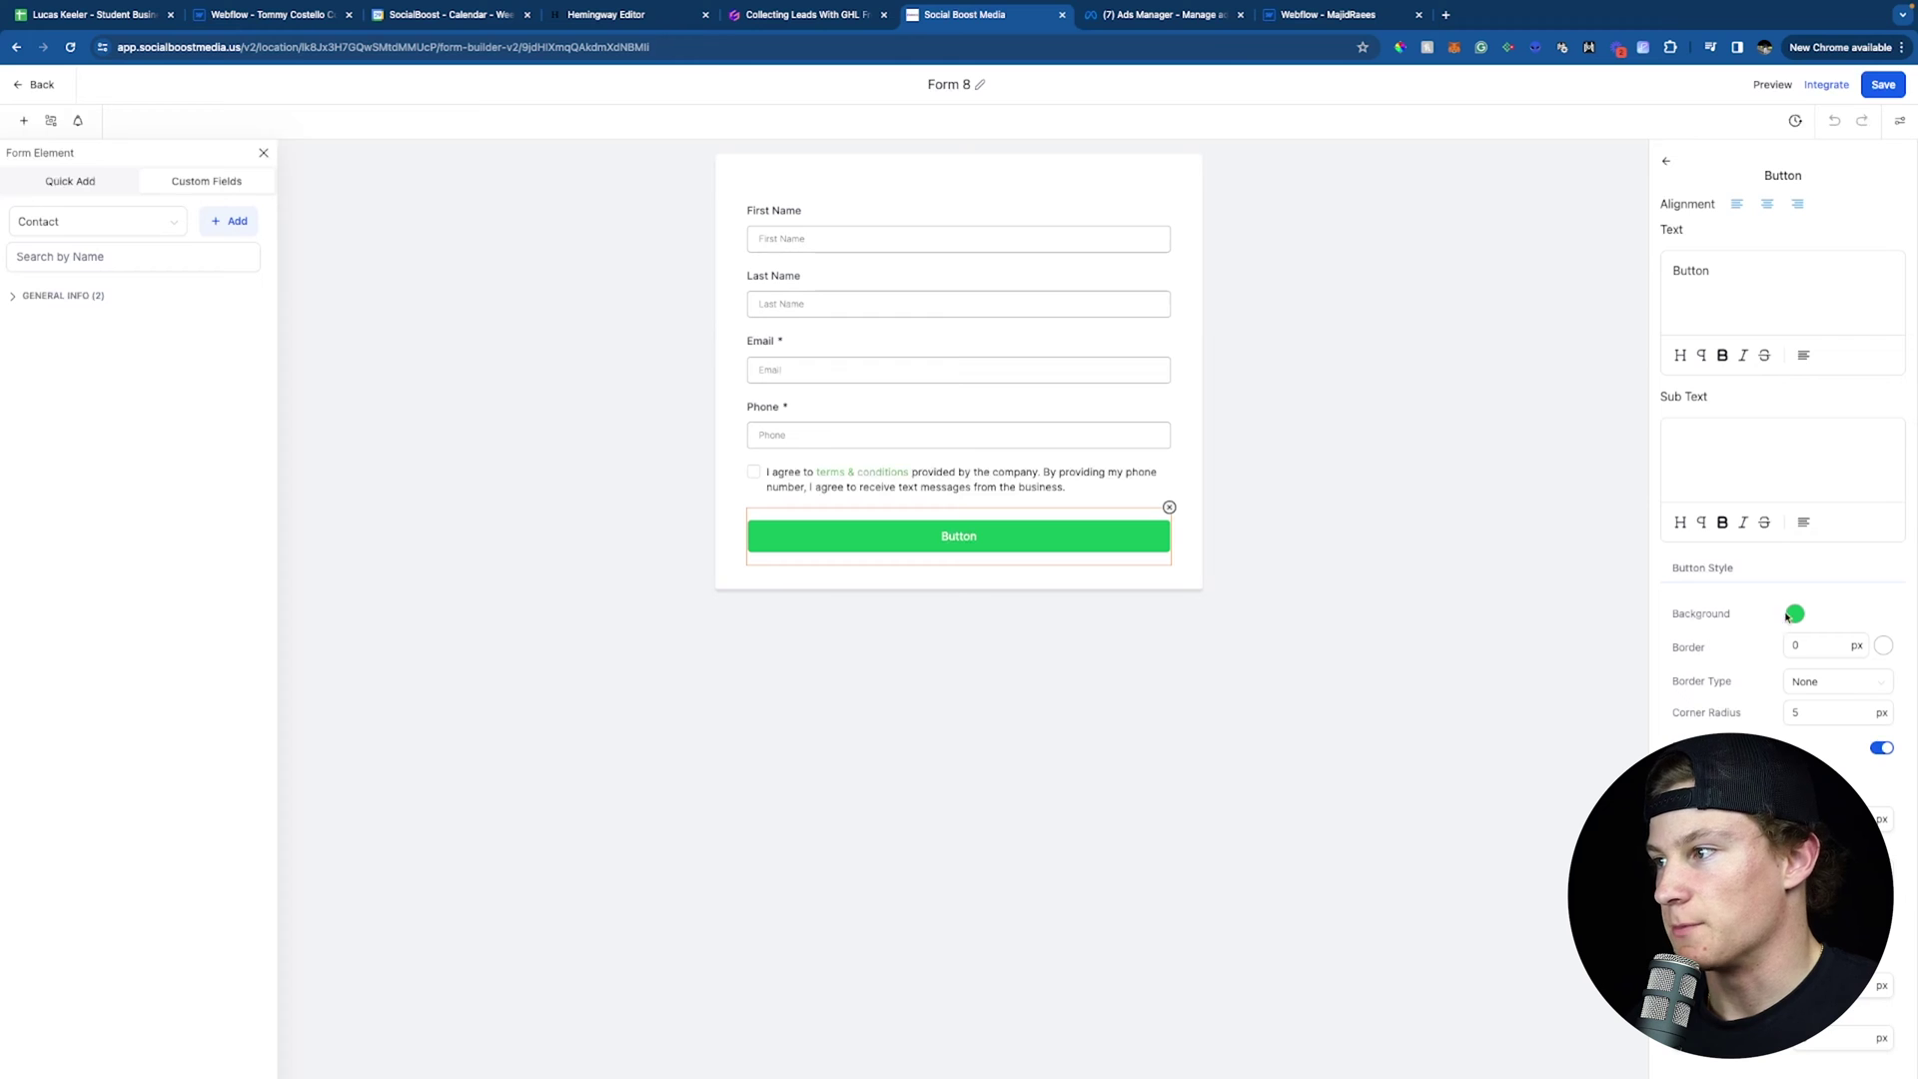
left_click(1795, 613)
left_click(1833, 731)
mouse_move(1841, 726)
left_mouse_down()
mouse_move(1832, 769)
mouse_move(1740, 715)
mouse_move(1755, 651)
mouse_move(1843, 699)
mouse_move(1872, 647)
mouse_move(1873, 726)
left_mouse_up()
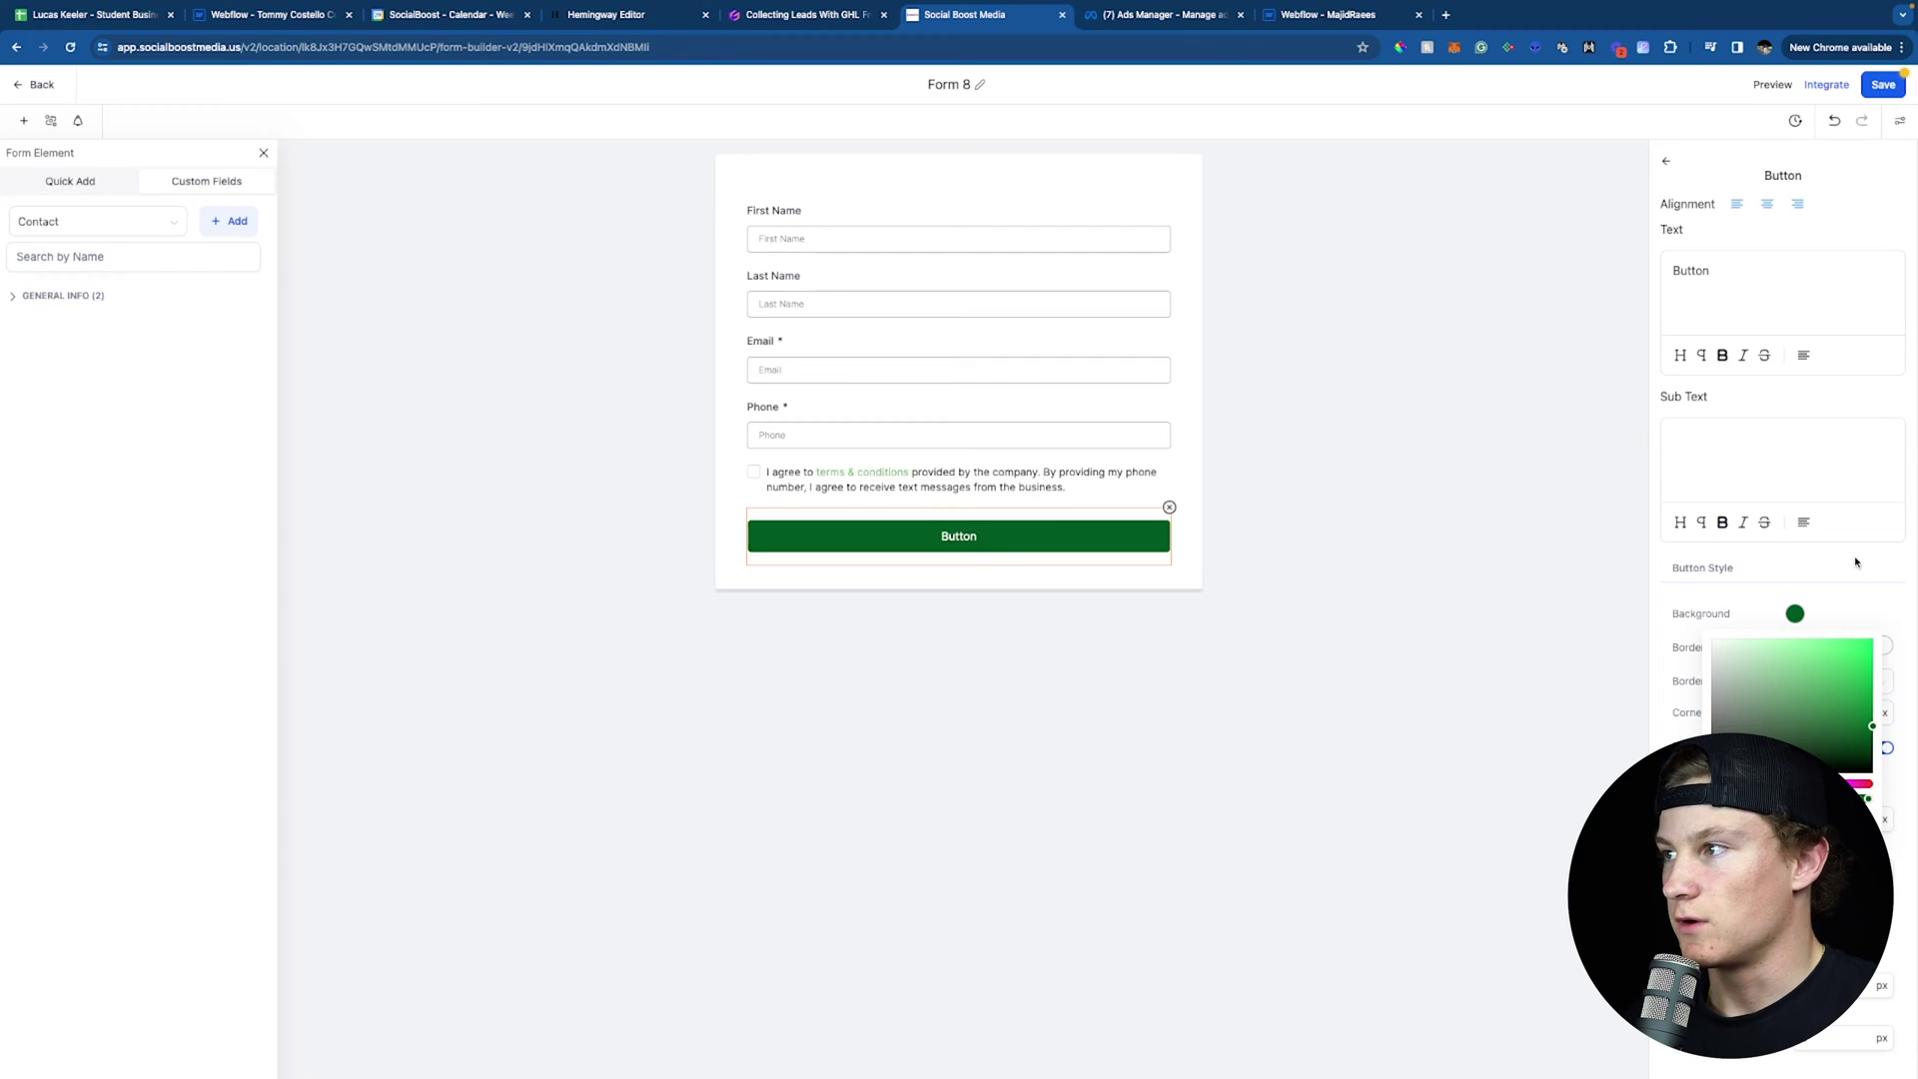
left_click(1815, 541)
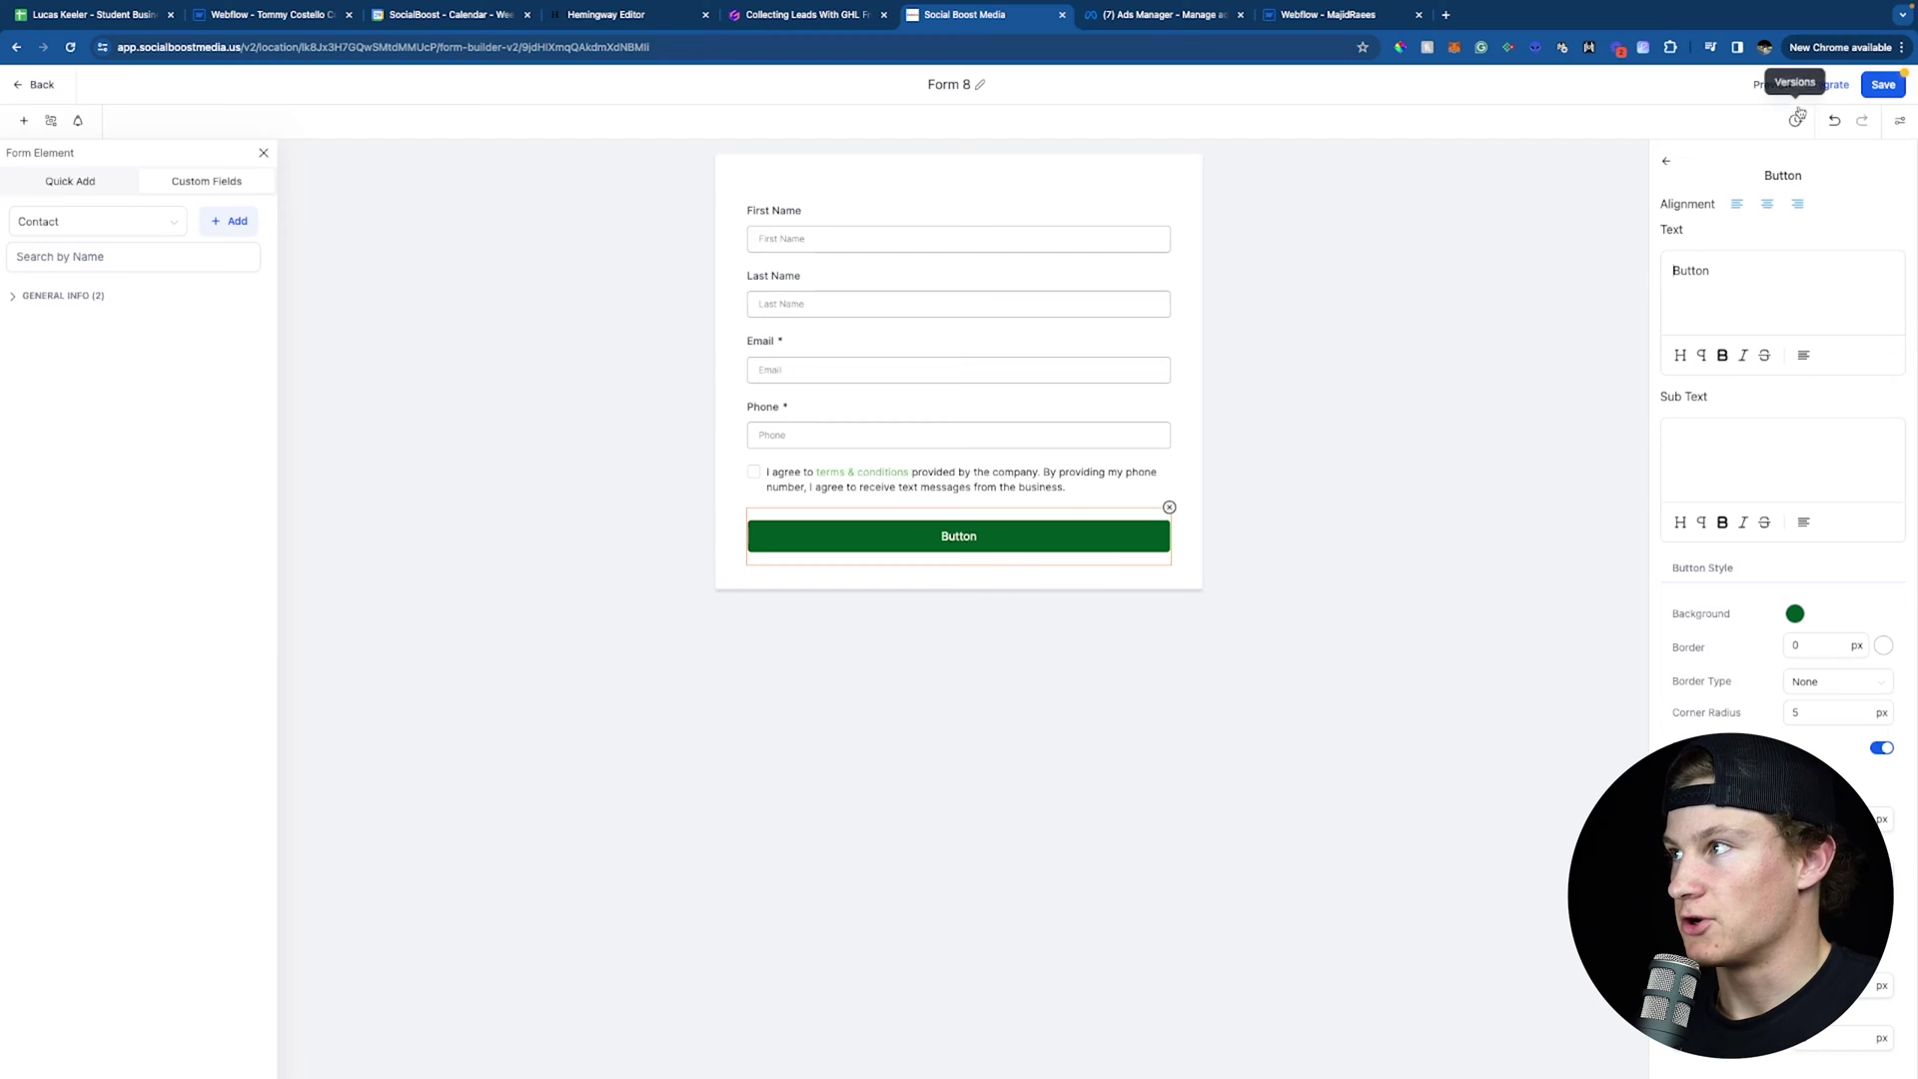
Save the form and copy its embed code with the Inline layout.
left_click(1826, 84)
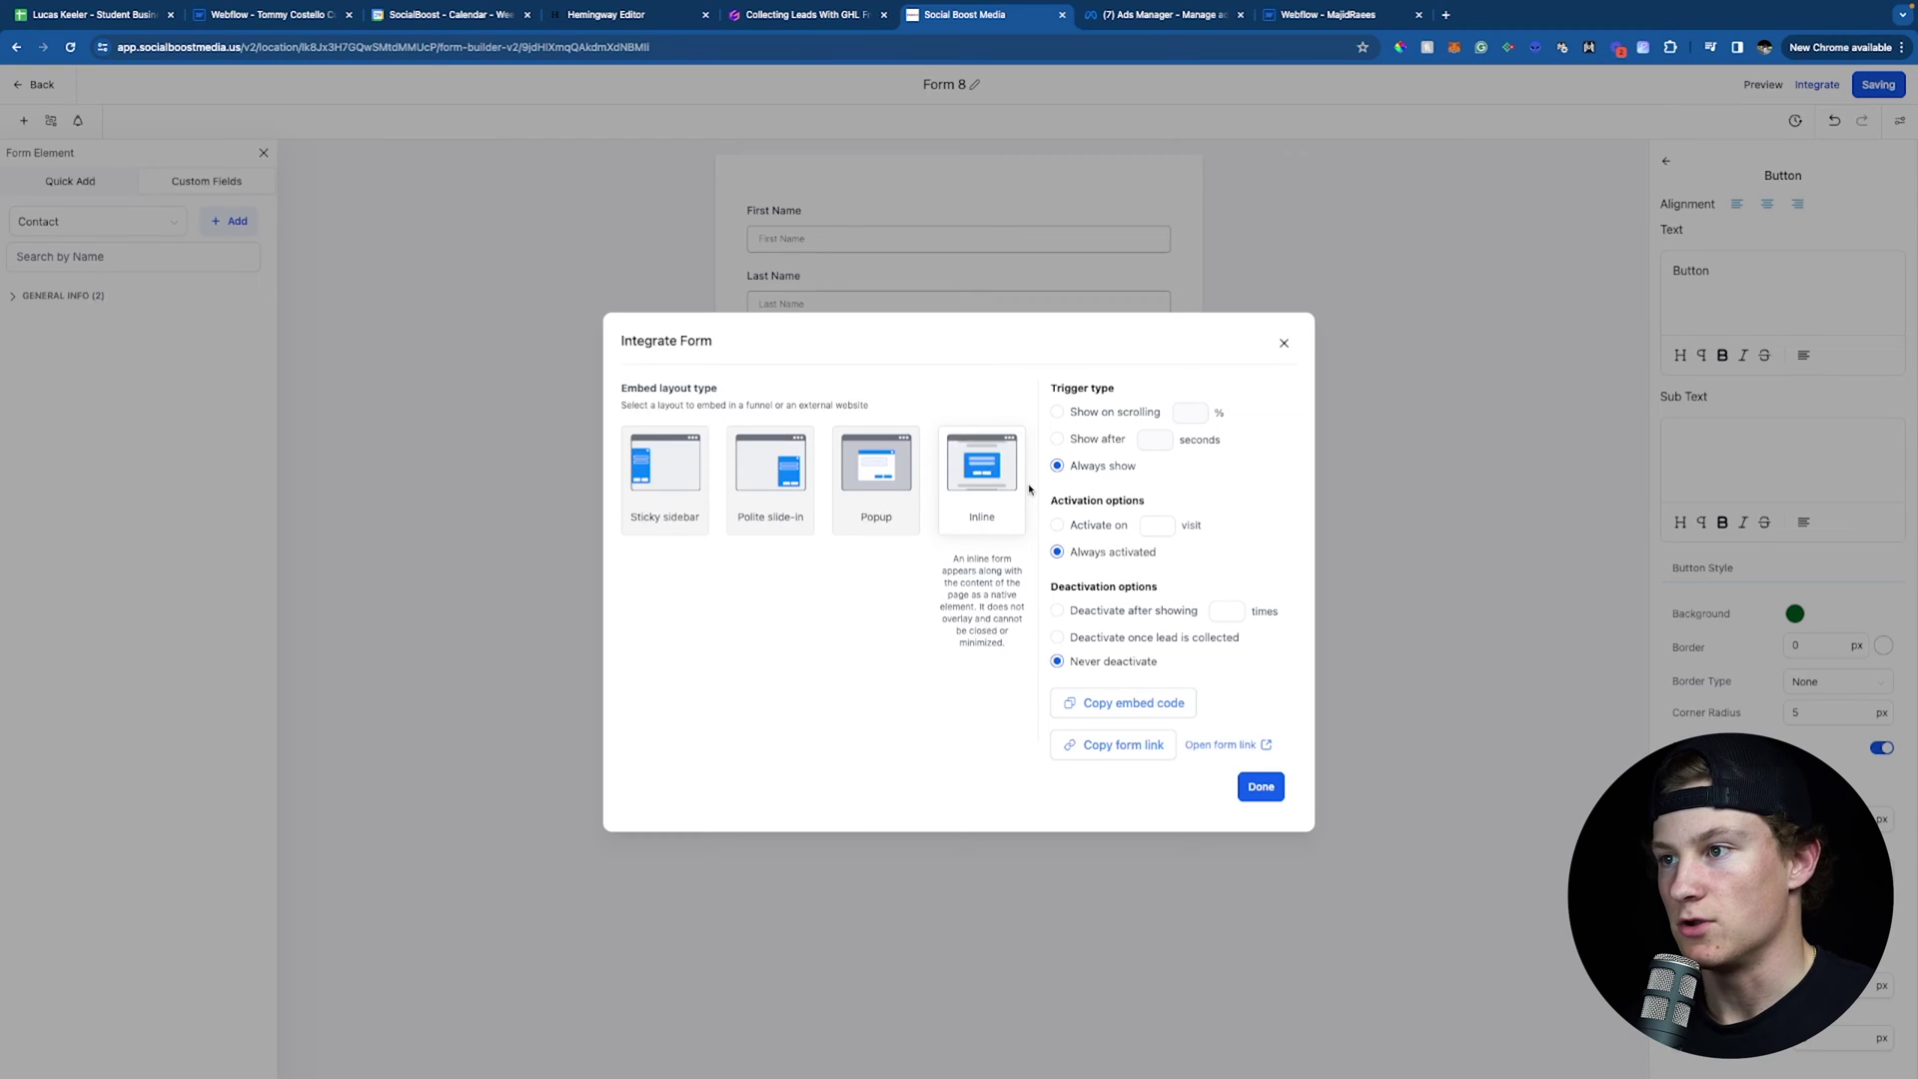
mouse_move(863, 515)
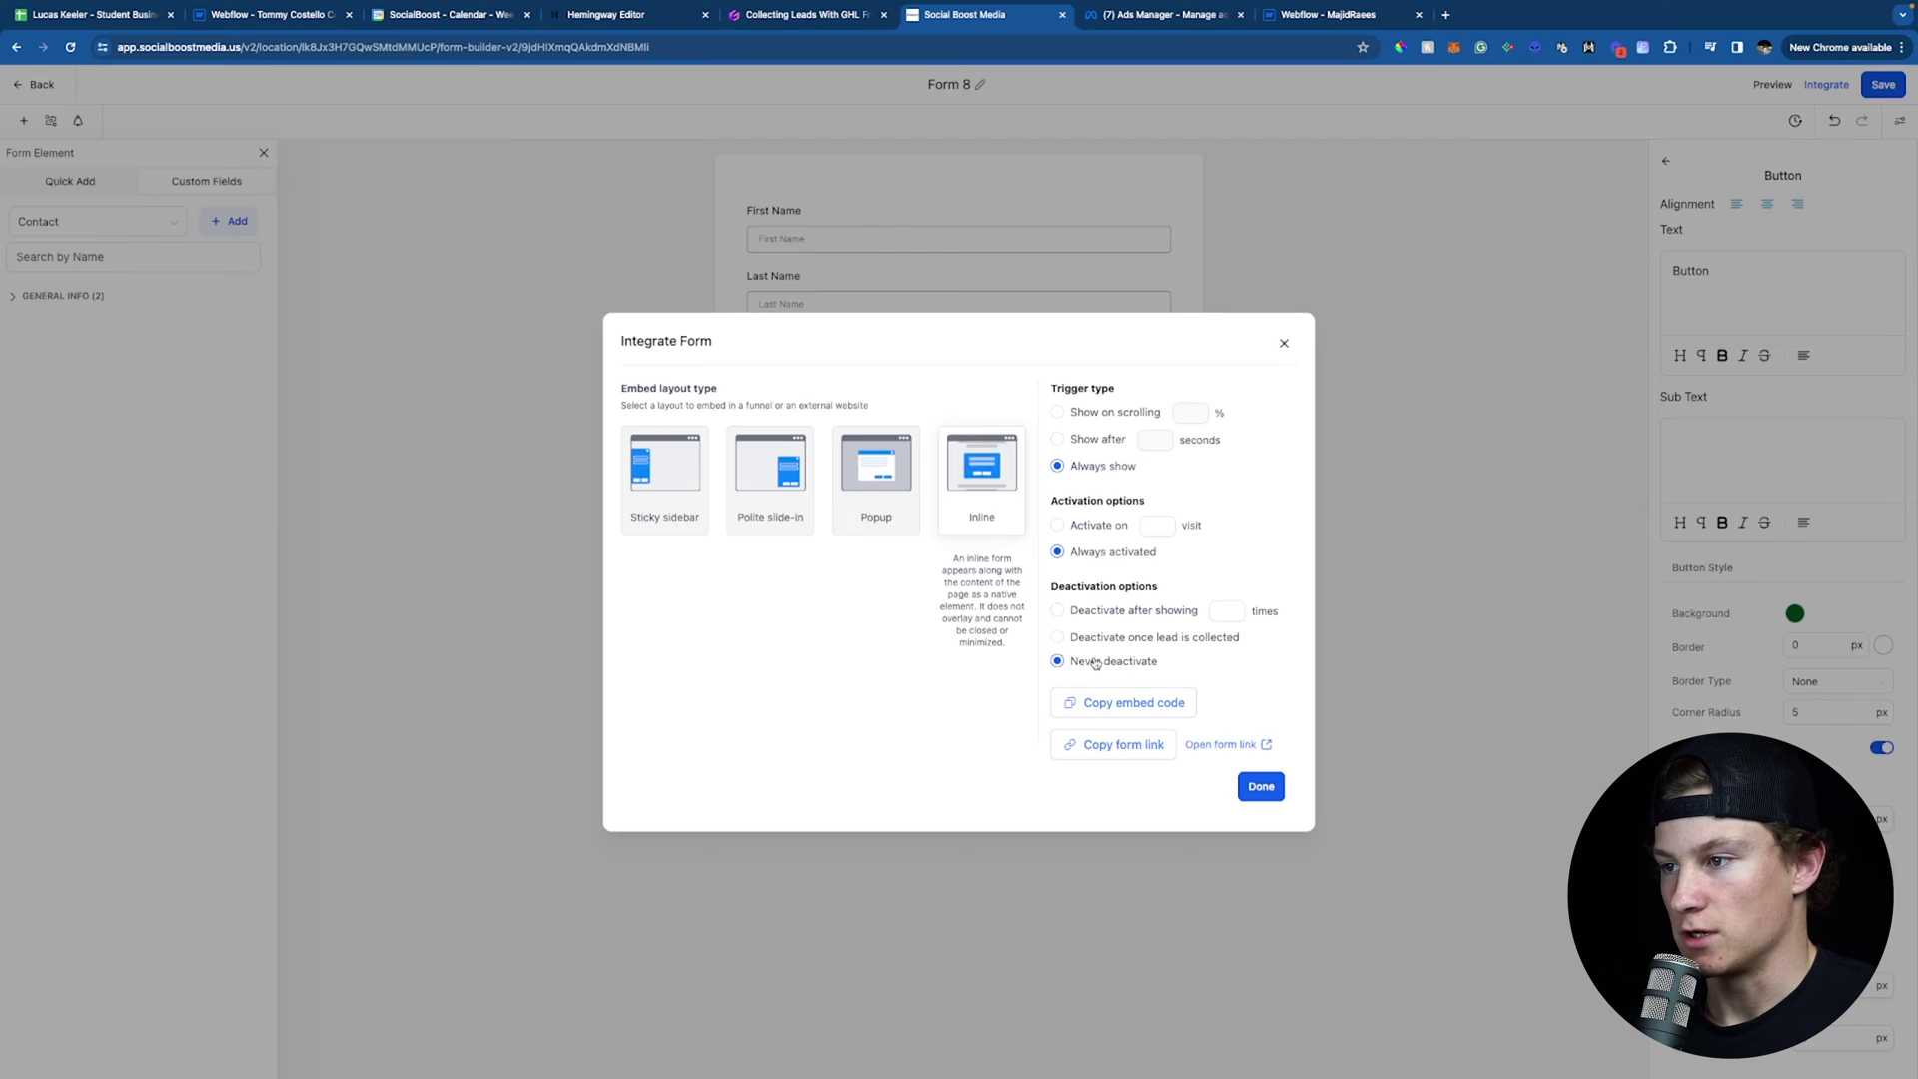
left_click(1257, 788)
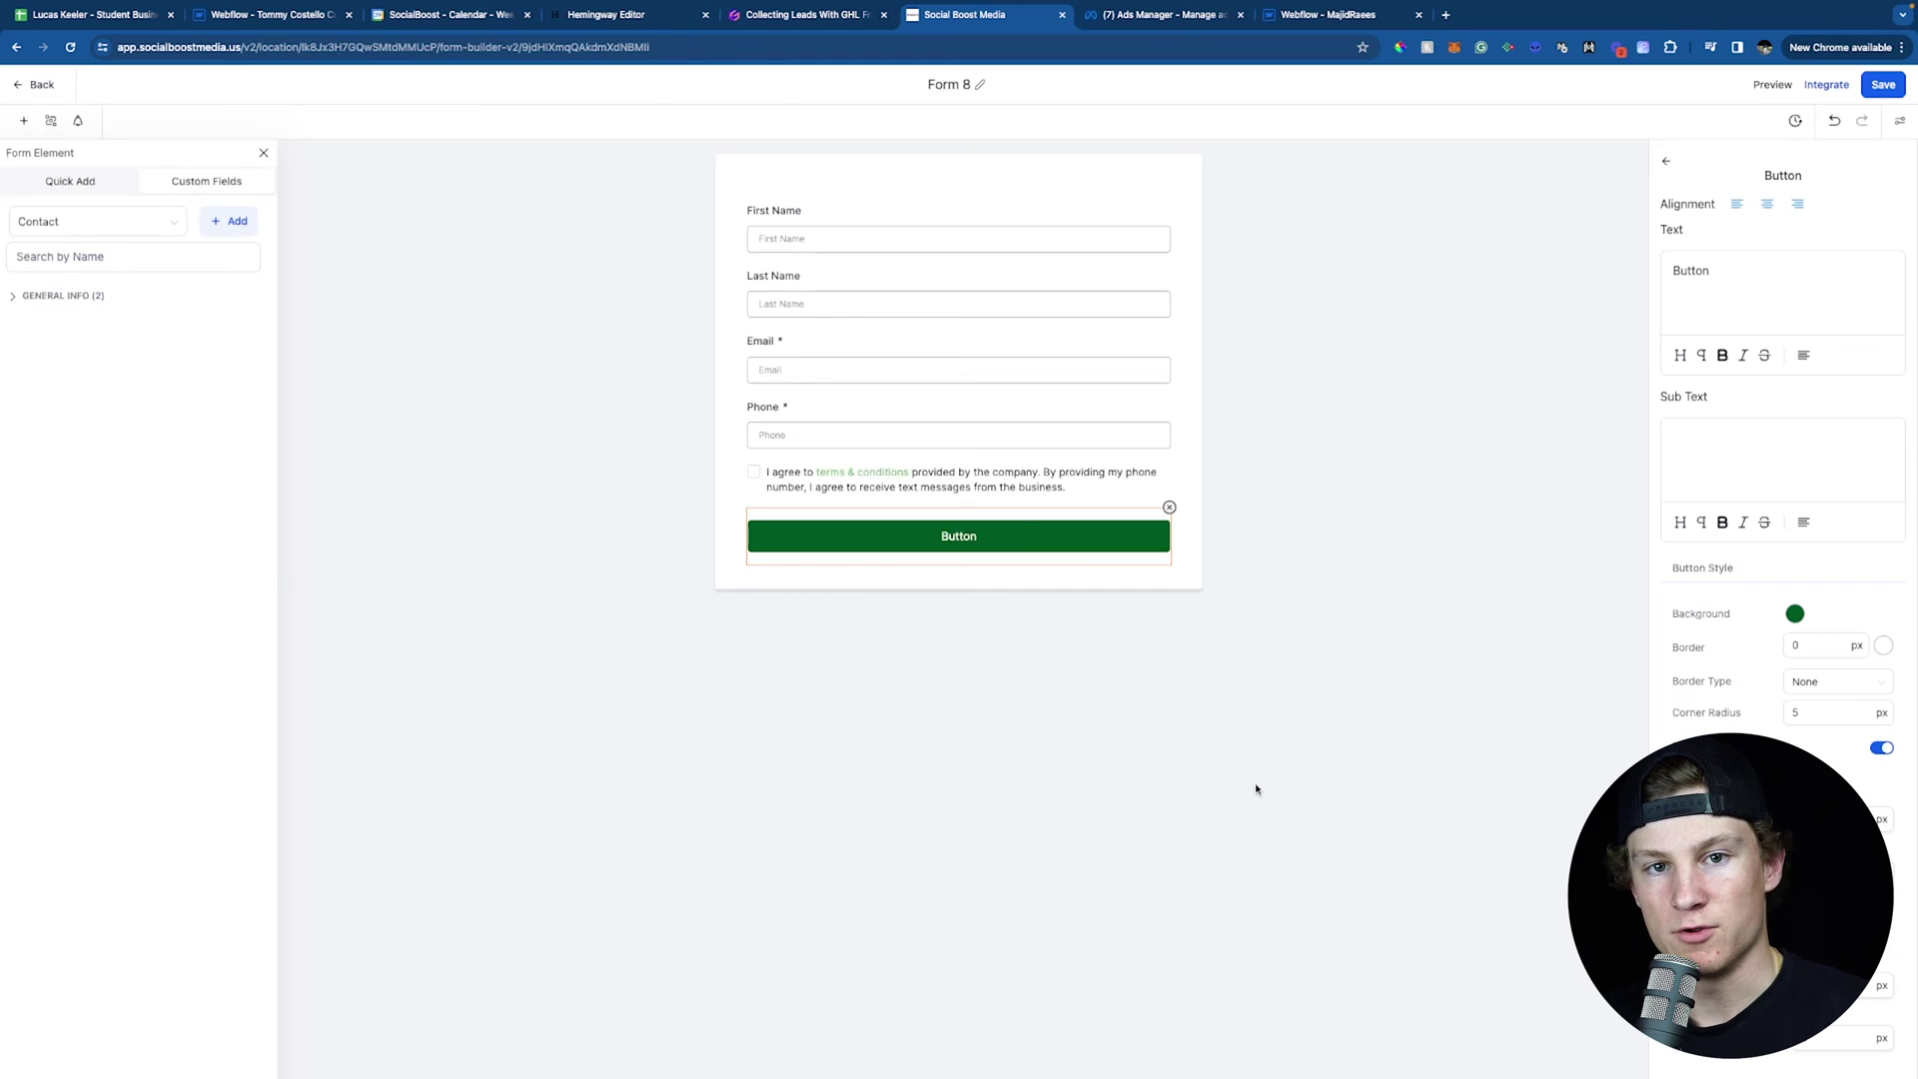
Switch to Webflow and try adding an HTML embed with the form's iframe code below the existing script embed.
key("ctrl+9")
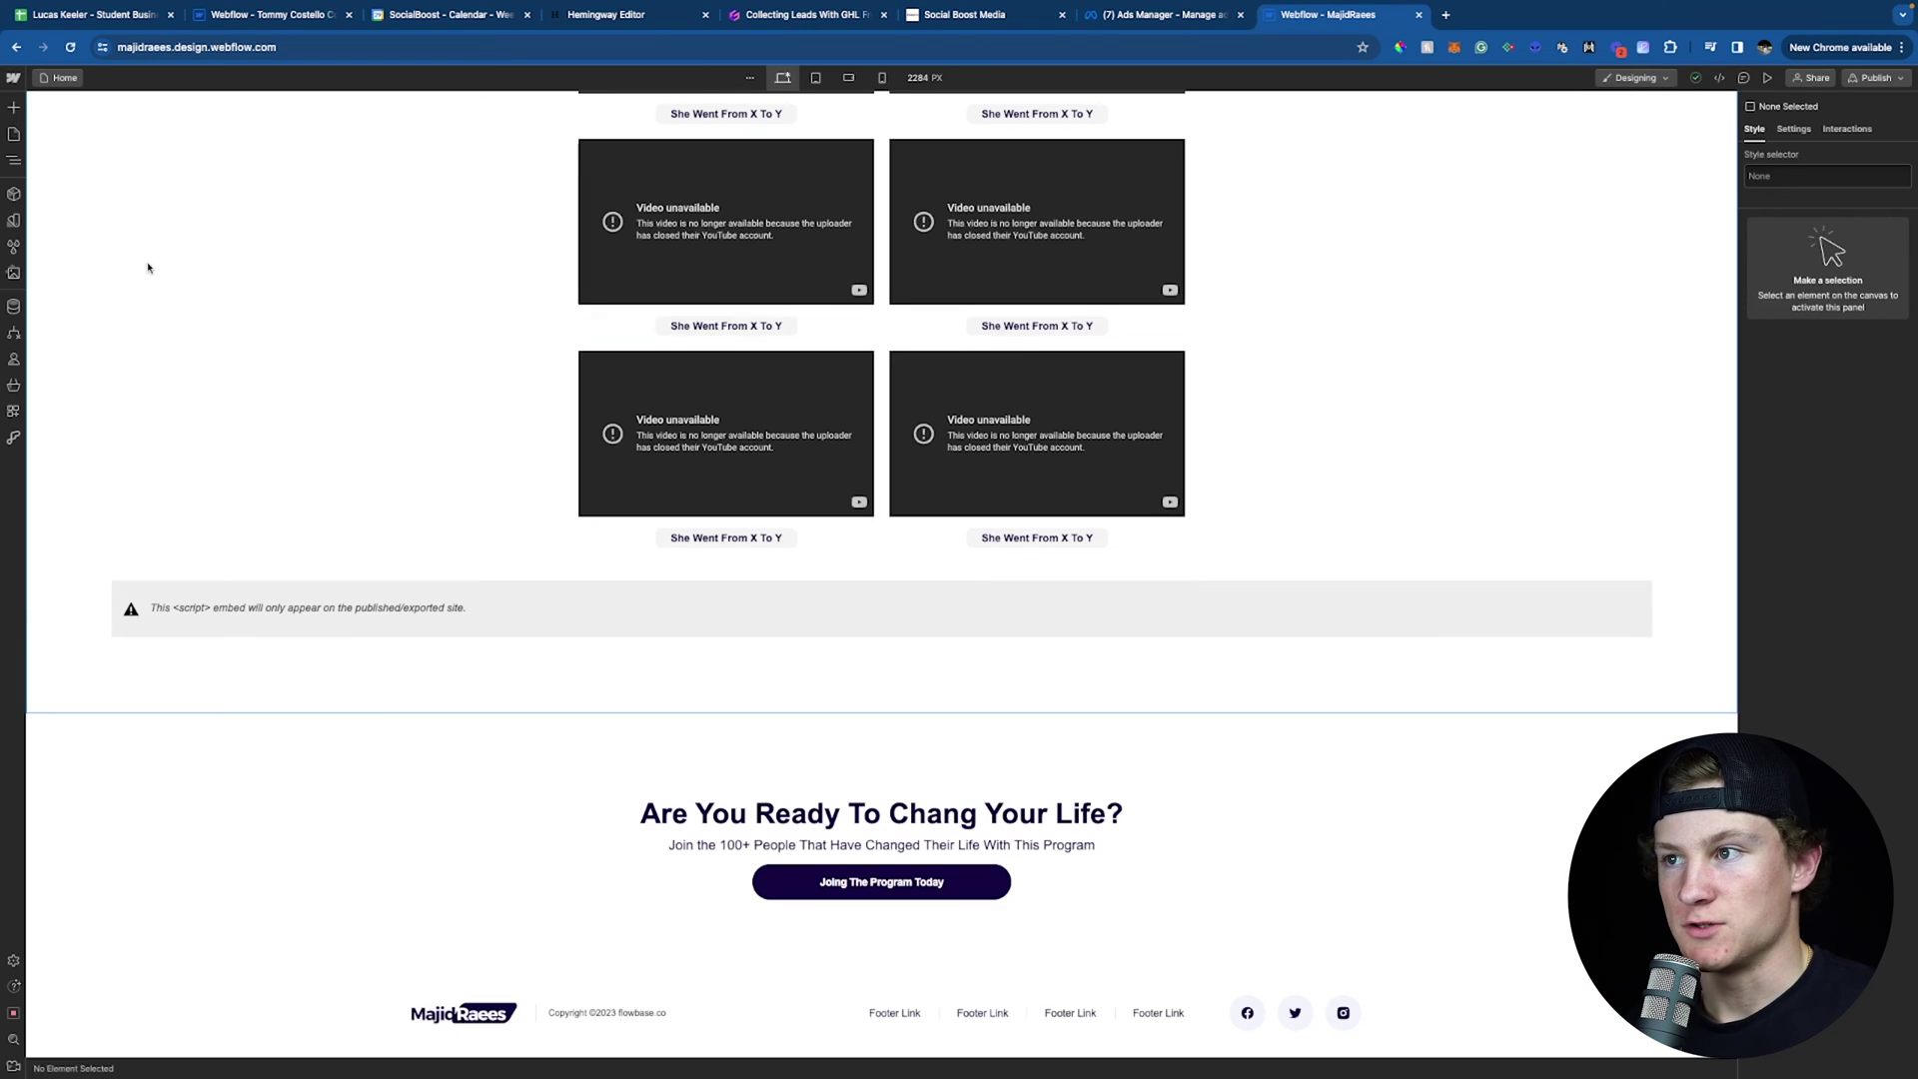
left_click(14, 108)
scroll(110, 749, "down", 6)
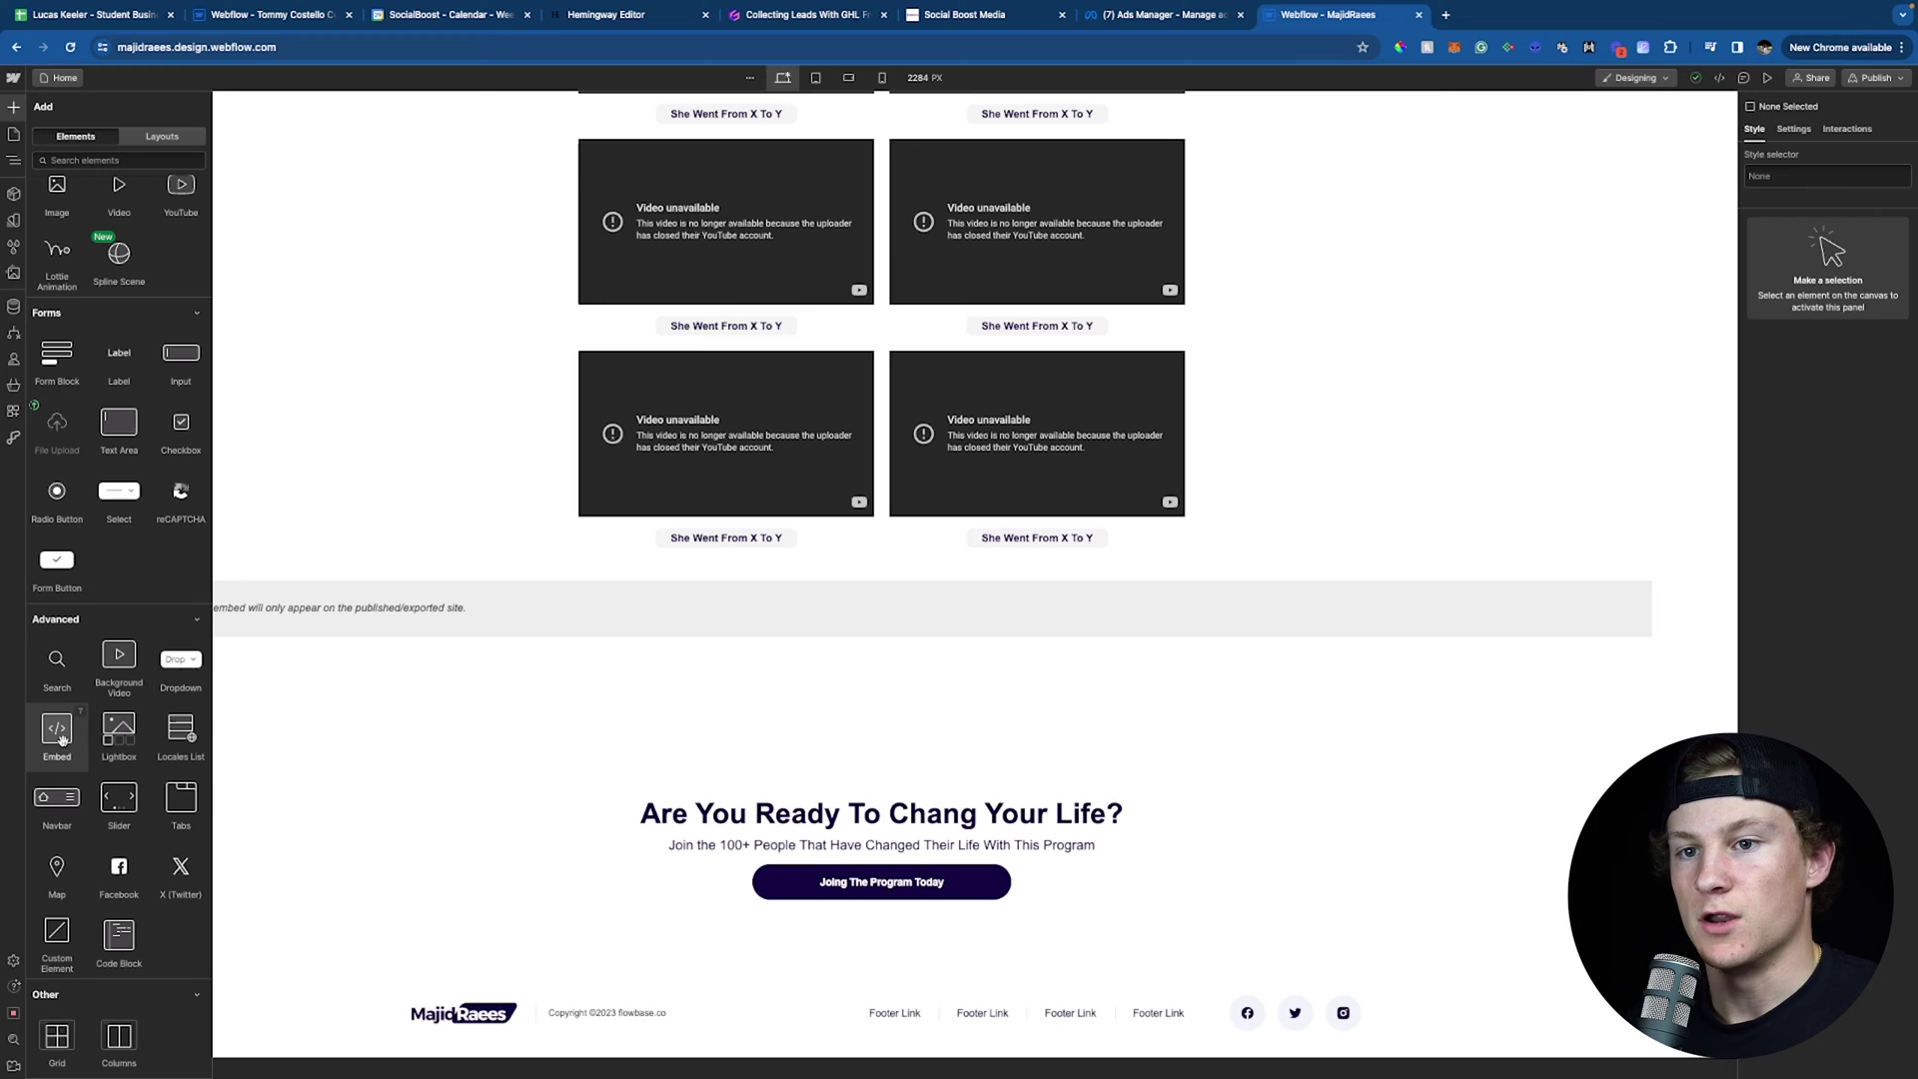
left_click_drag(62, 739, 852, 644)
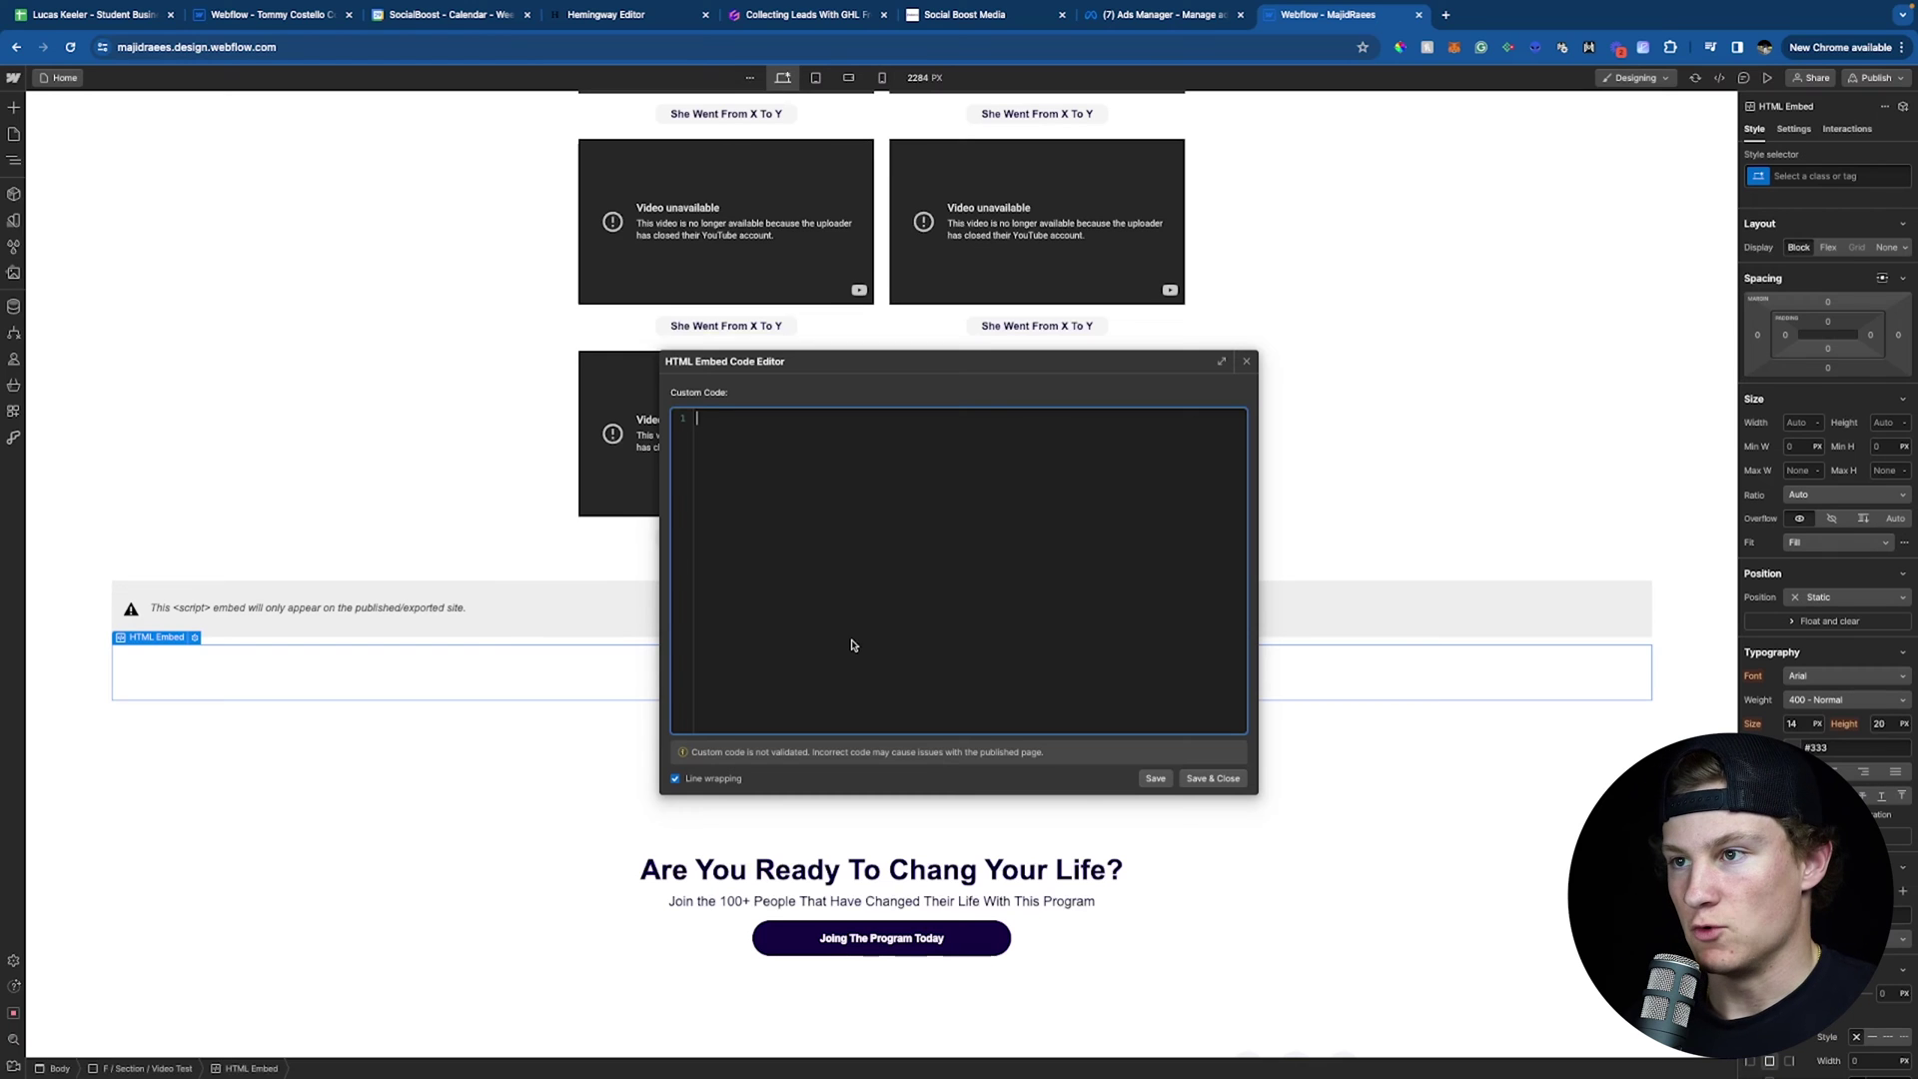
type("<iframe   src=\"https://api.leadconnectorhq.com/widget/form/9jdHIXmqQAkdmXdNBMIi\"   style=\"width:100%;height:100%;border:none;border-radius:3px\"   id=\"inline-9jdHIXmqQAkdmXdNBMIi\"   data-layout=\"{'id':'INLINE'}\"   data-trigger-type=\"alwaysShow\"   data-trigger-value=\"\"   data-activation-type=\"alwaysActivated\"   data-activation-value=\"\"   data-deactivation-type=\"neverDeactivate\"   data-deactivation-value=\"\"   data-form-name=\"Form 8\"   data-height=\"580\"   data-layout-iframe-id=\"inline-9jdHIXmqQAkdmXdNBMIi\"   data-form-id=\"9jdHIXmqQAkdmXdNBMIi\"   title=\"Form 8\"       > </iframe> <script src=\"https://link.msgsndr.com/js/form_embed.js\"></script>")
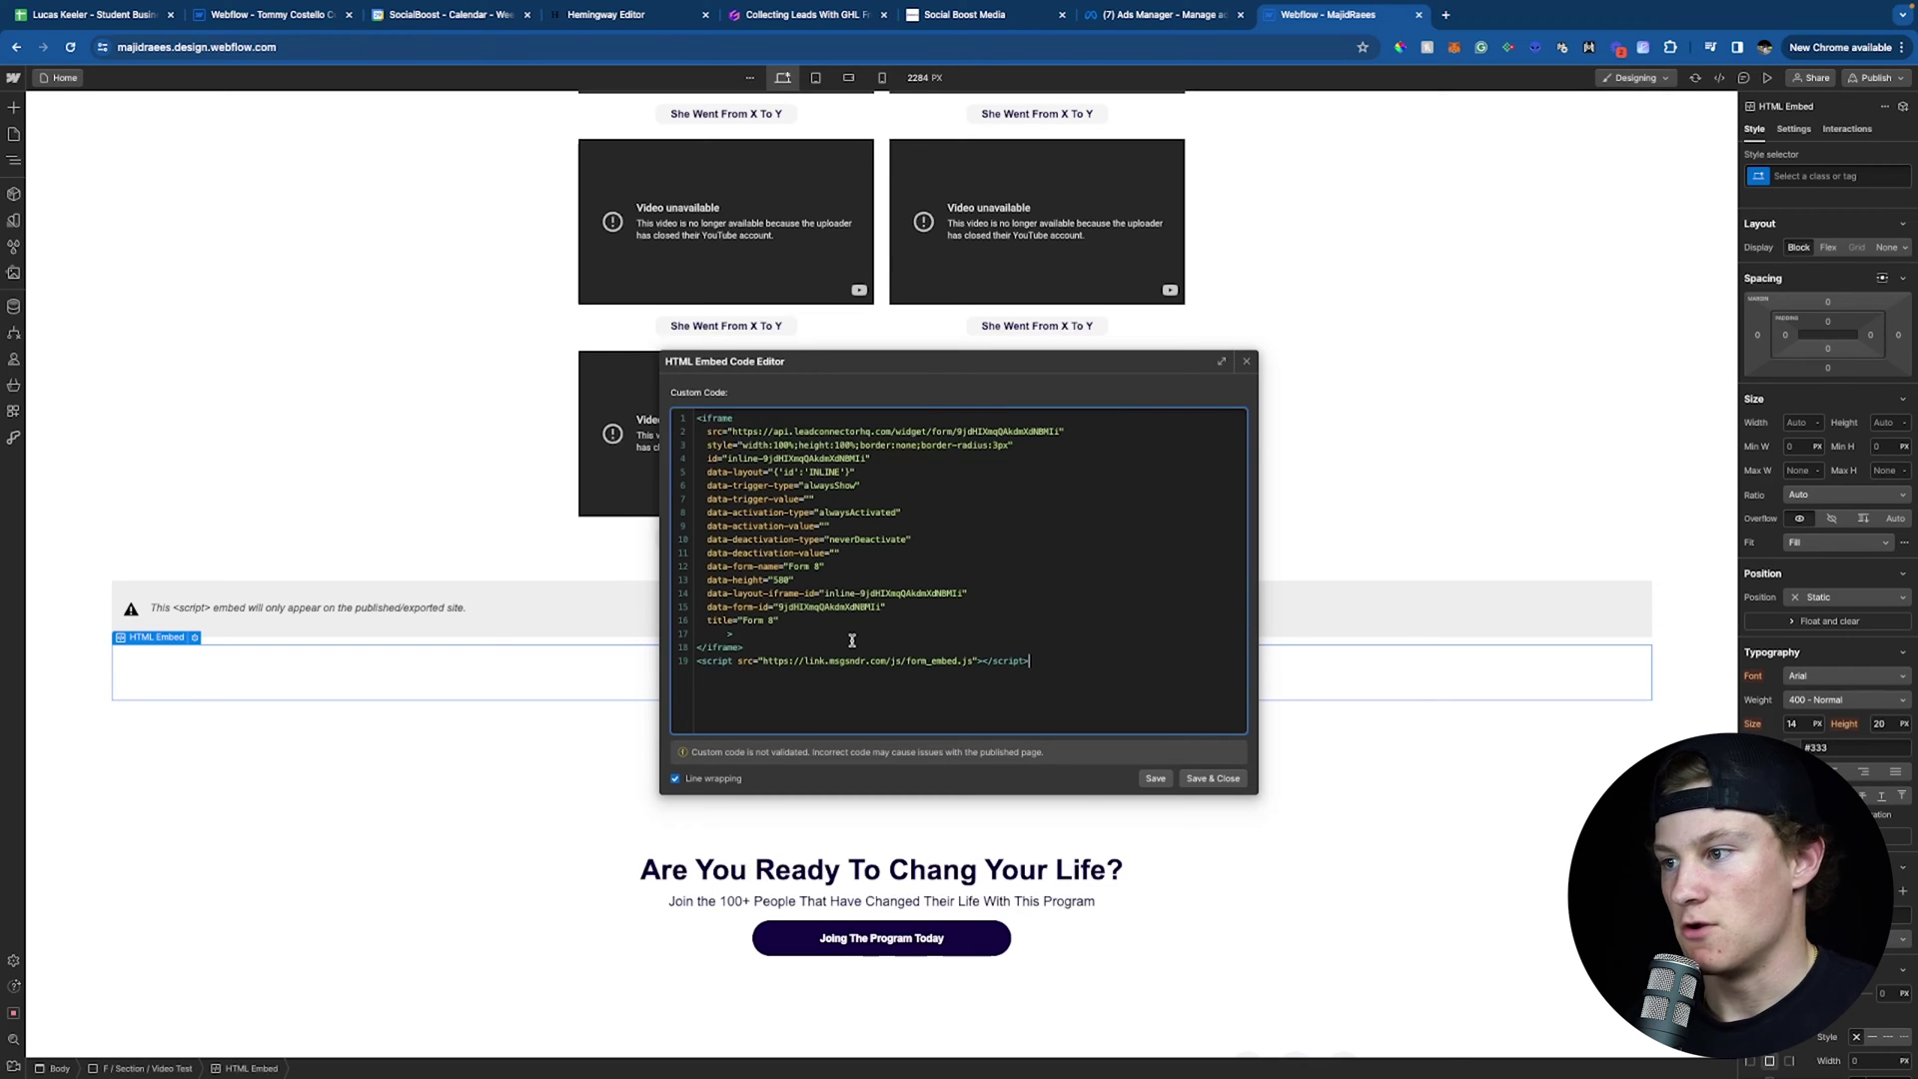
left_click(1213, 778)
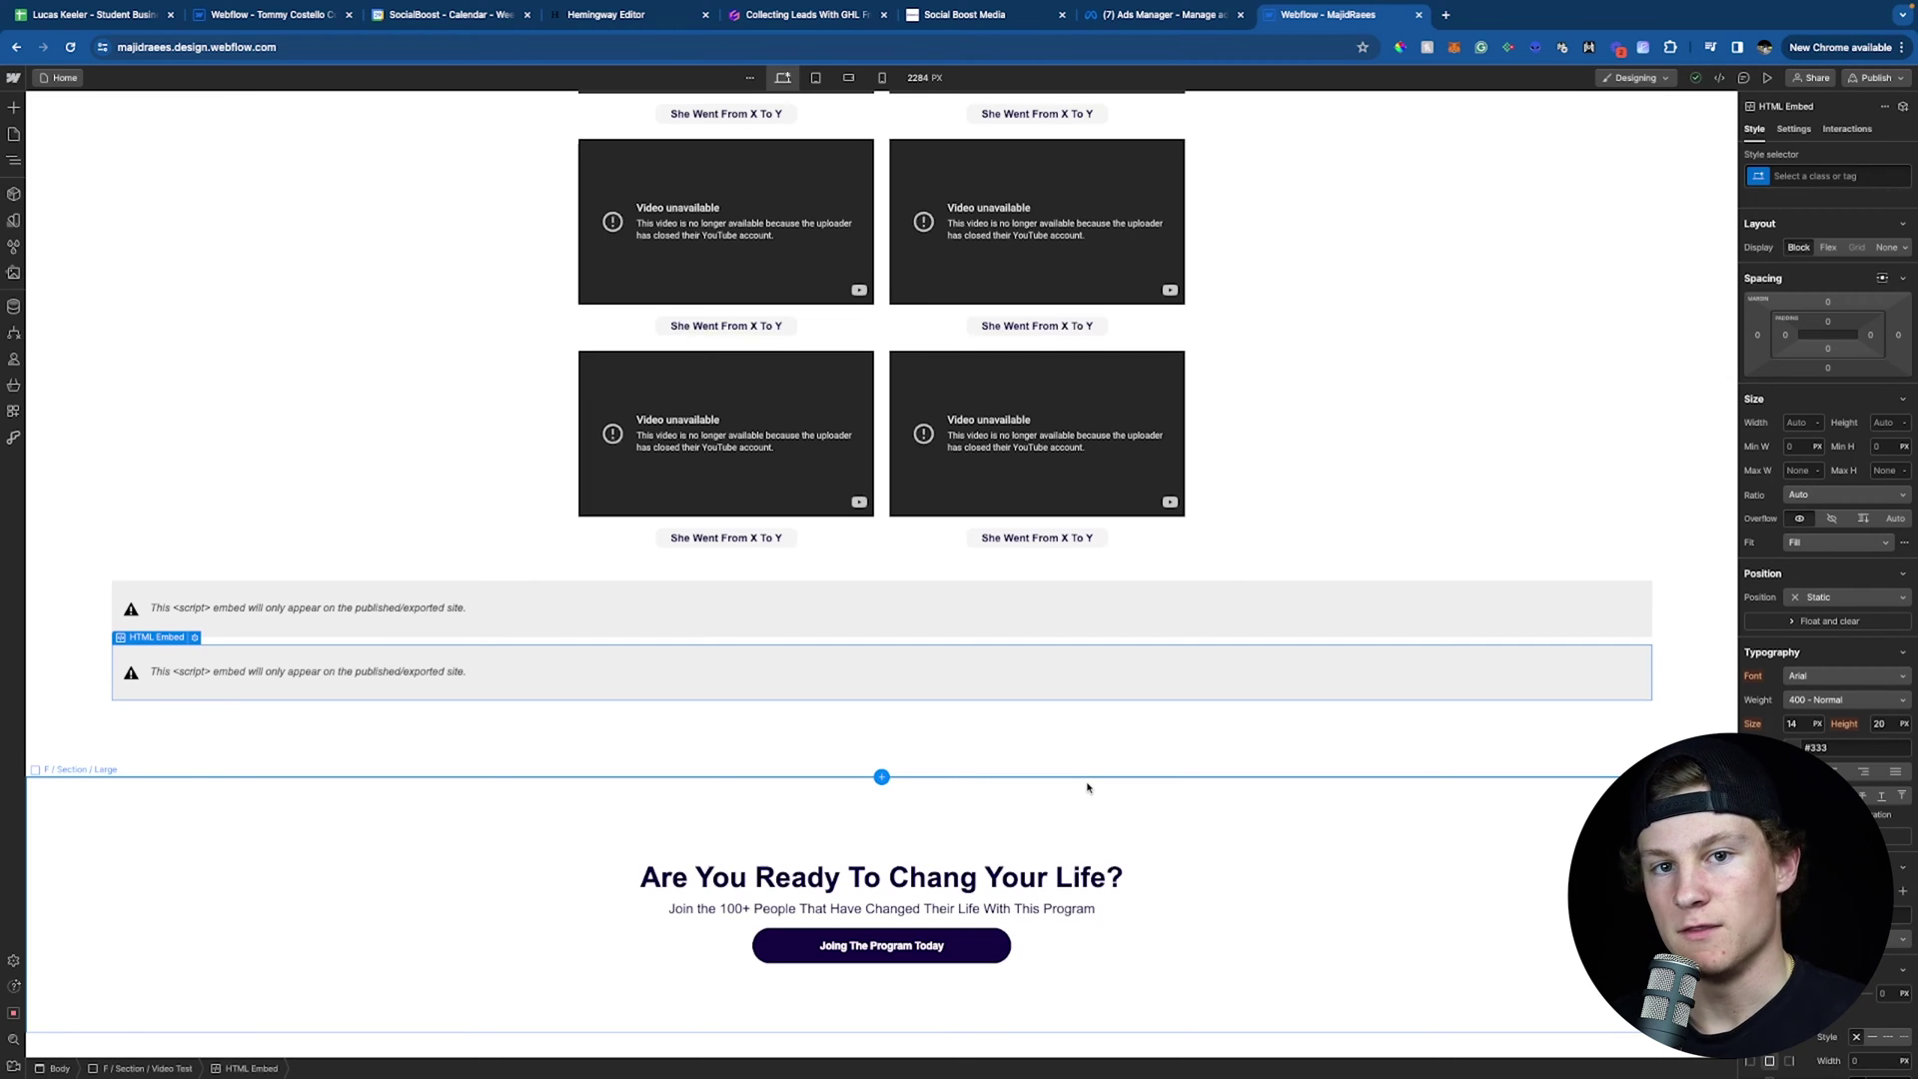
key("Delete")
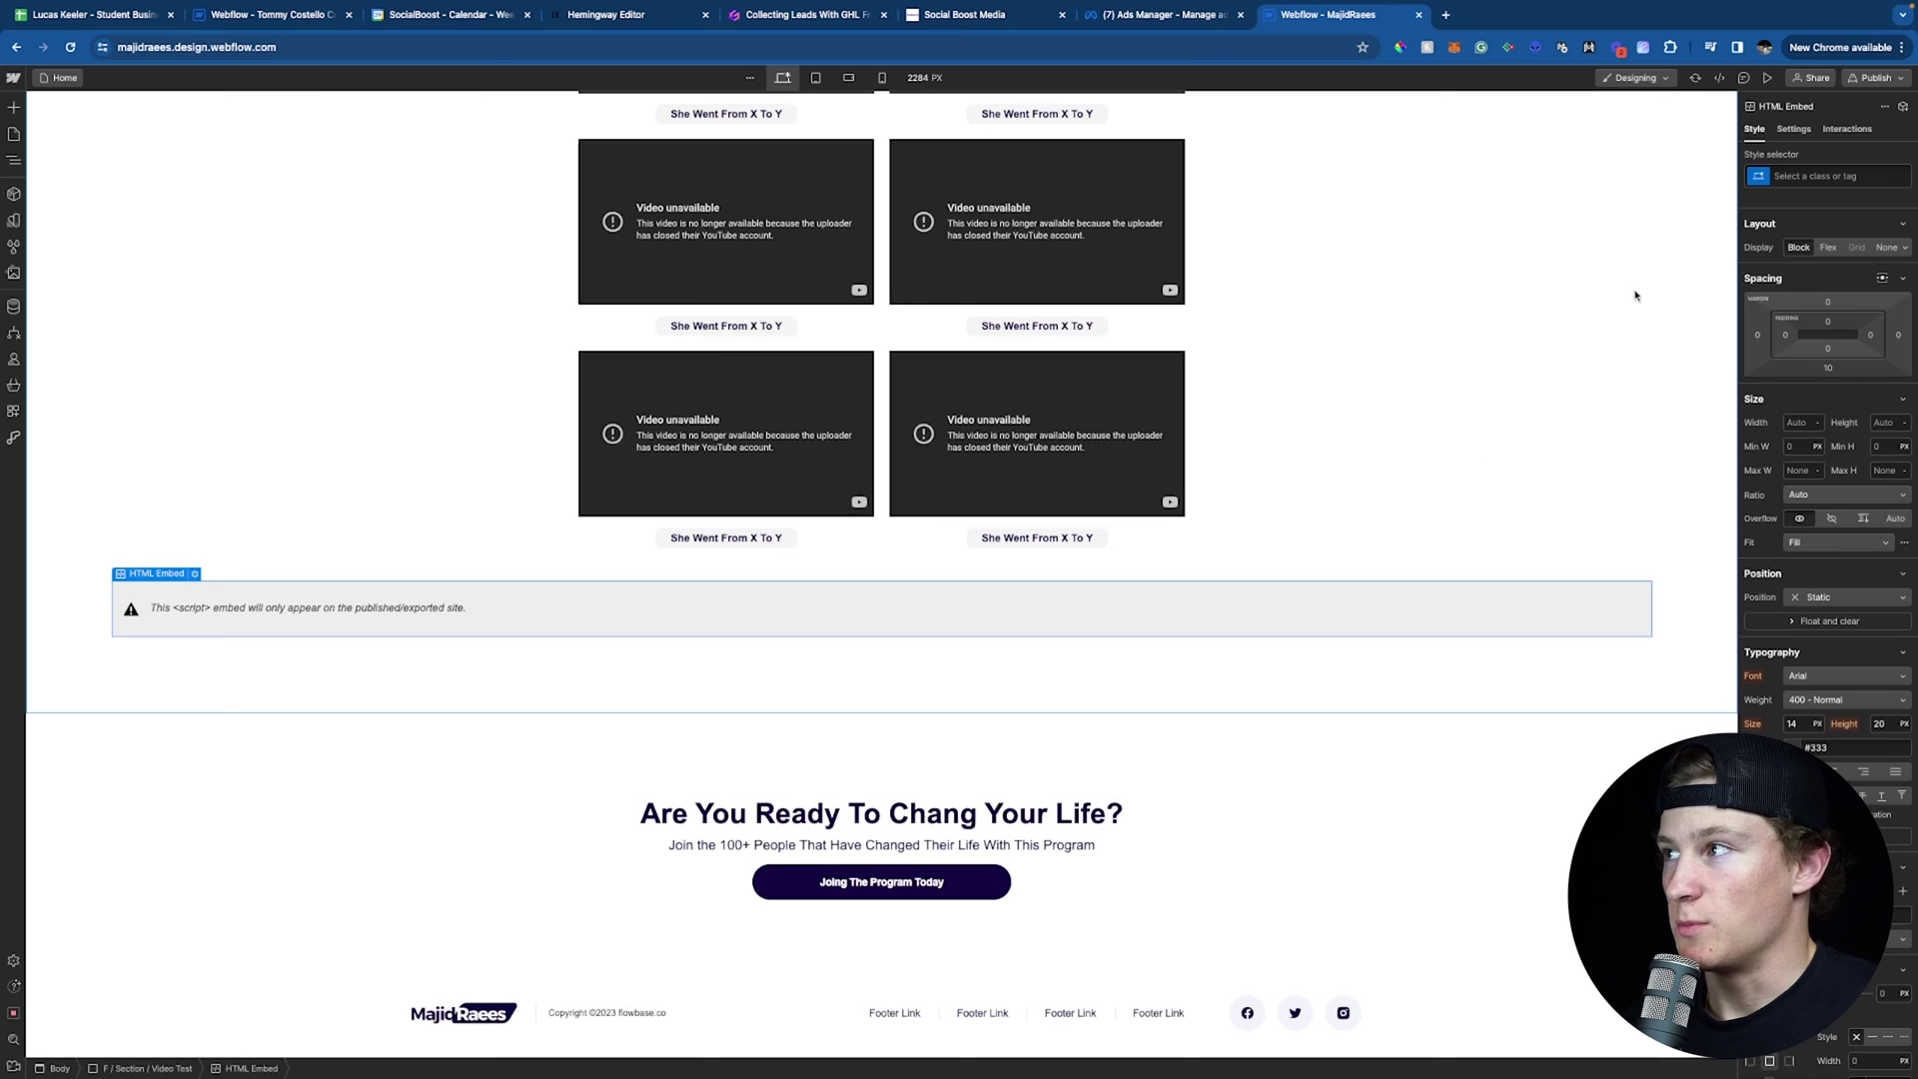
Publish the site to the selected webflow.io staging domain and try out the embedded form's fields on the live page.
left_click(1875, 77)
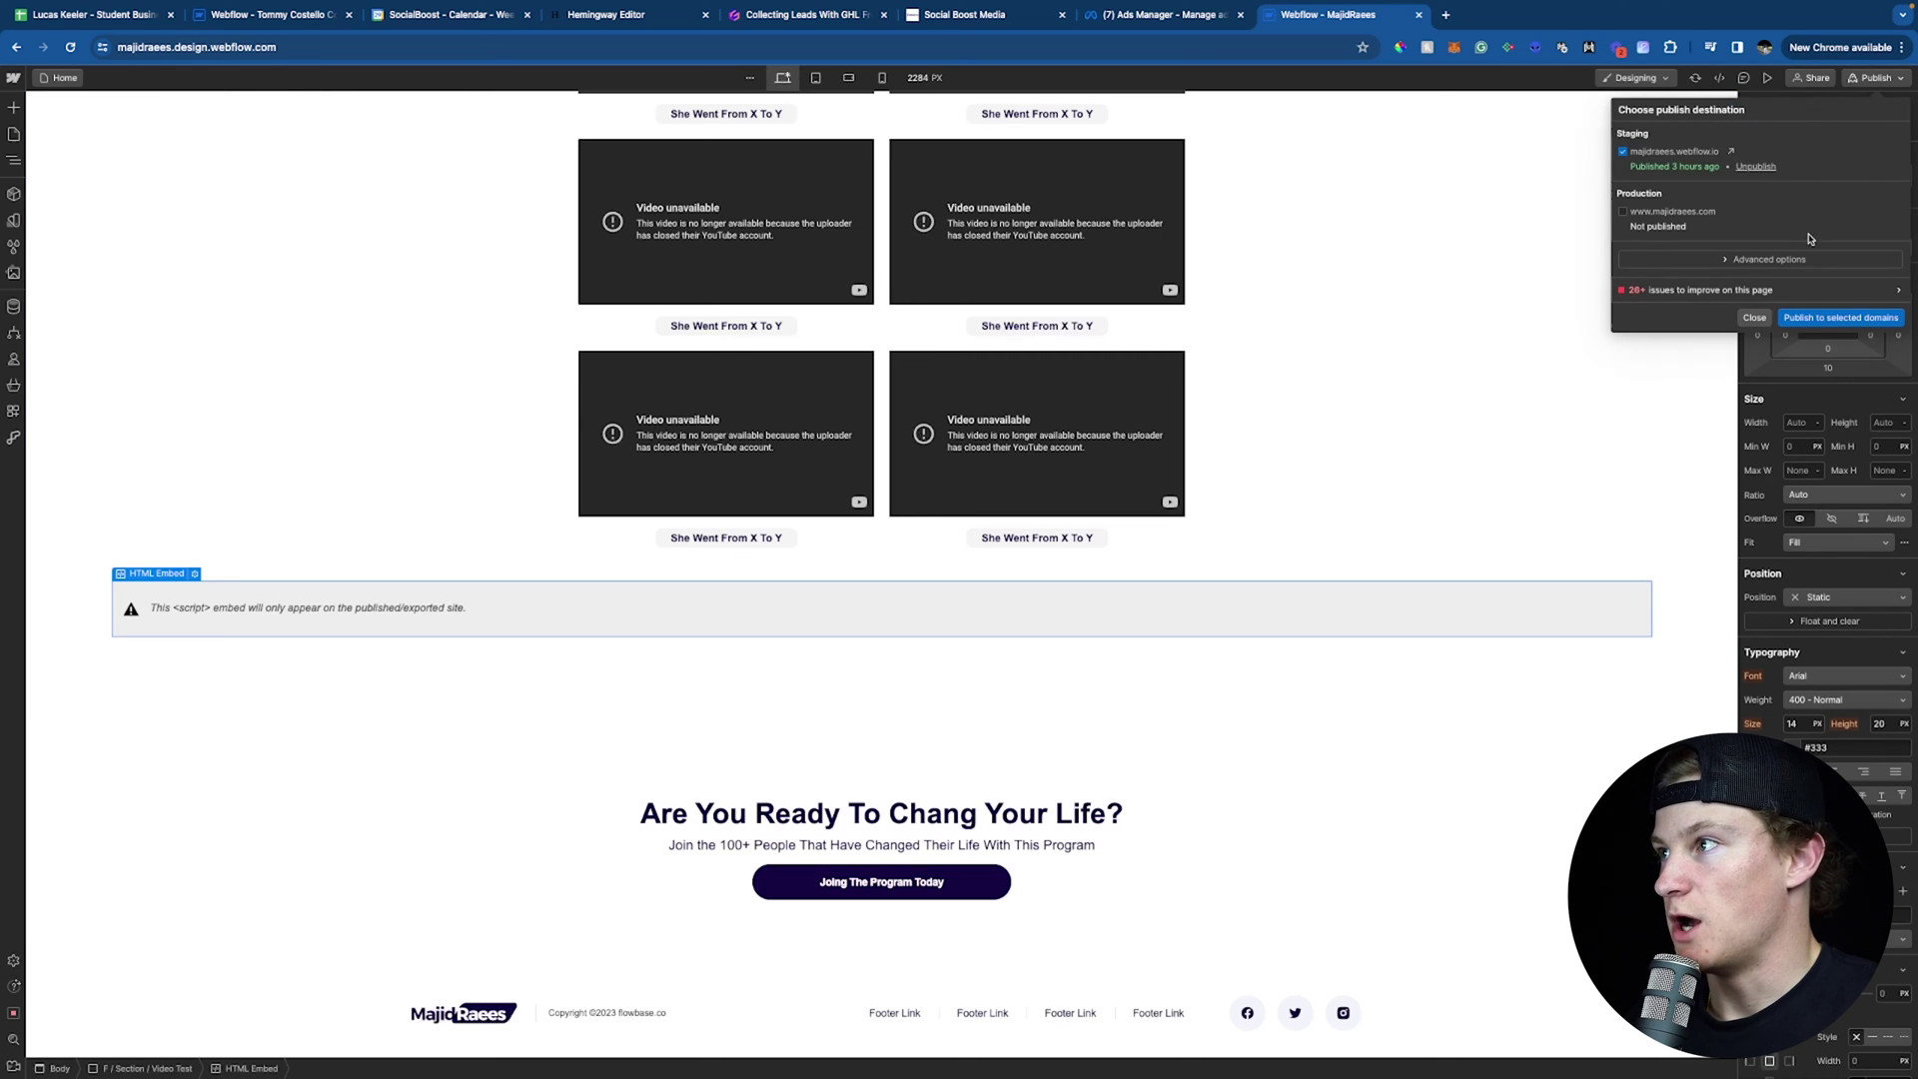
left_click(1818, 318)
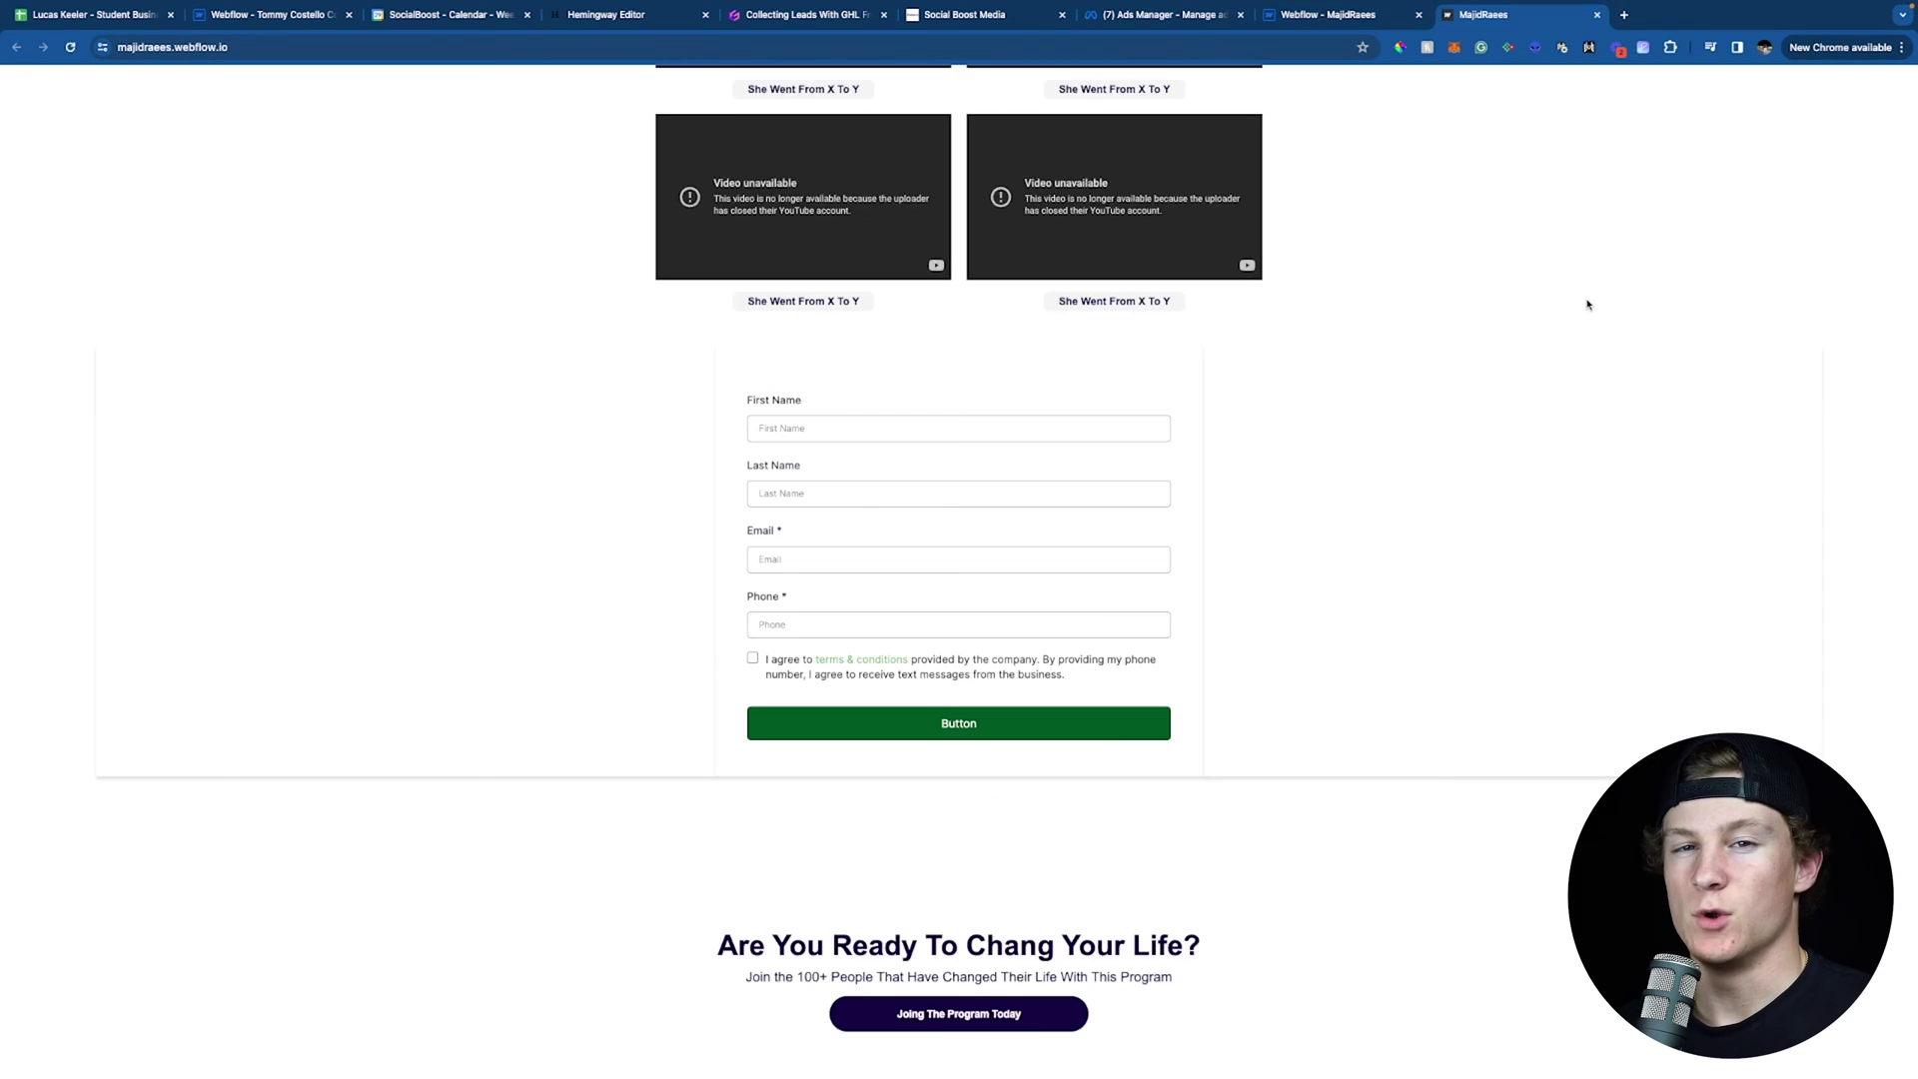
left_click(789, 430)
left_click(784, 493)
left_click(779, 560)
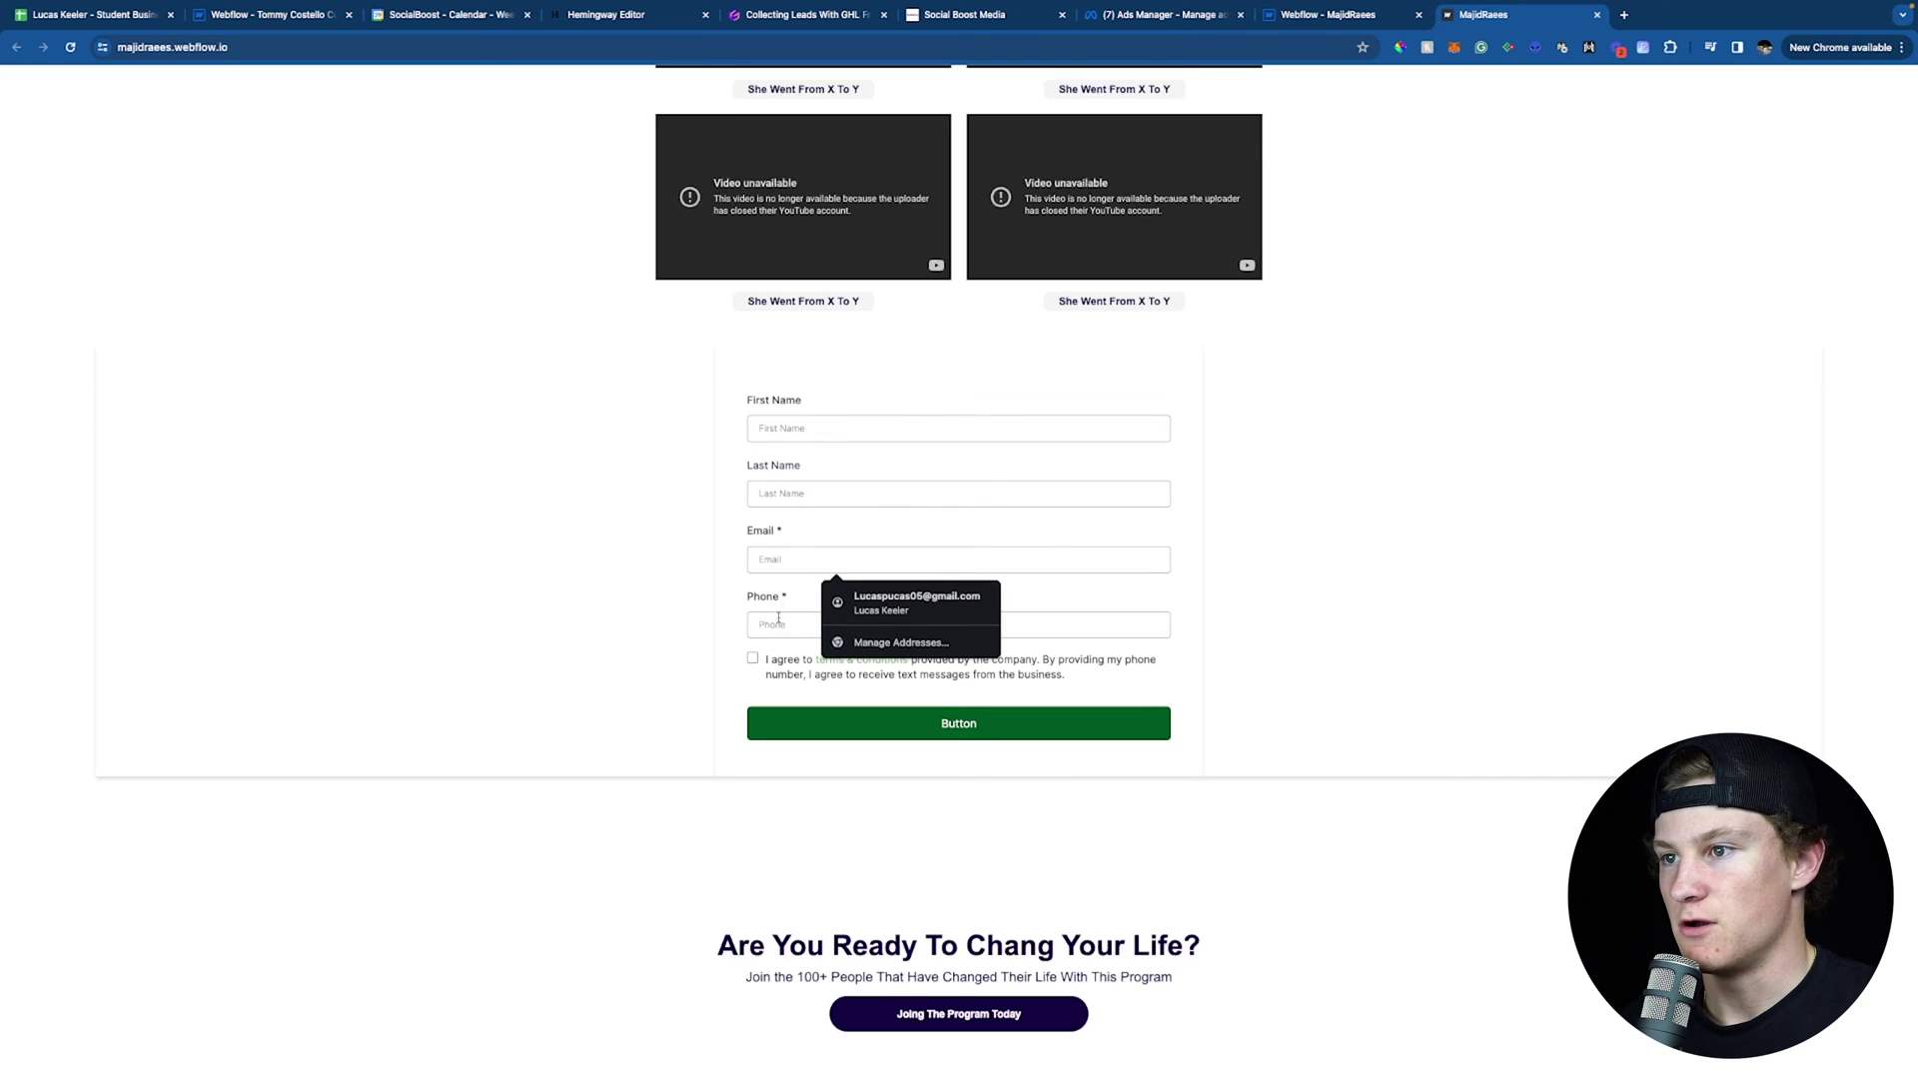
left_click(786, 660)
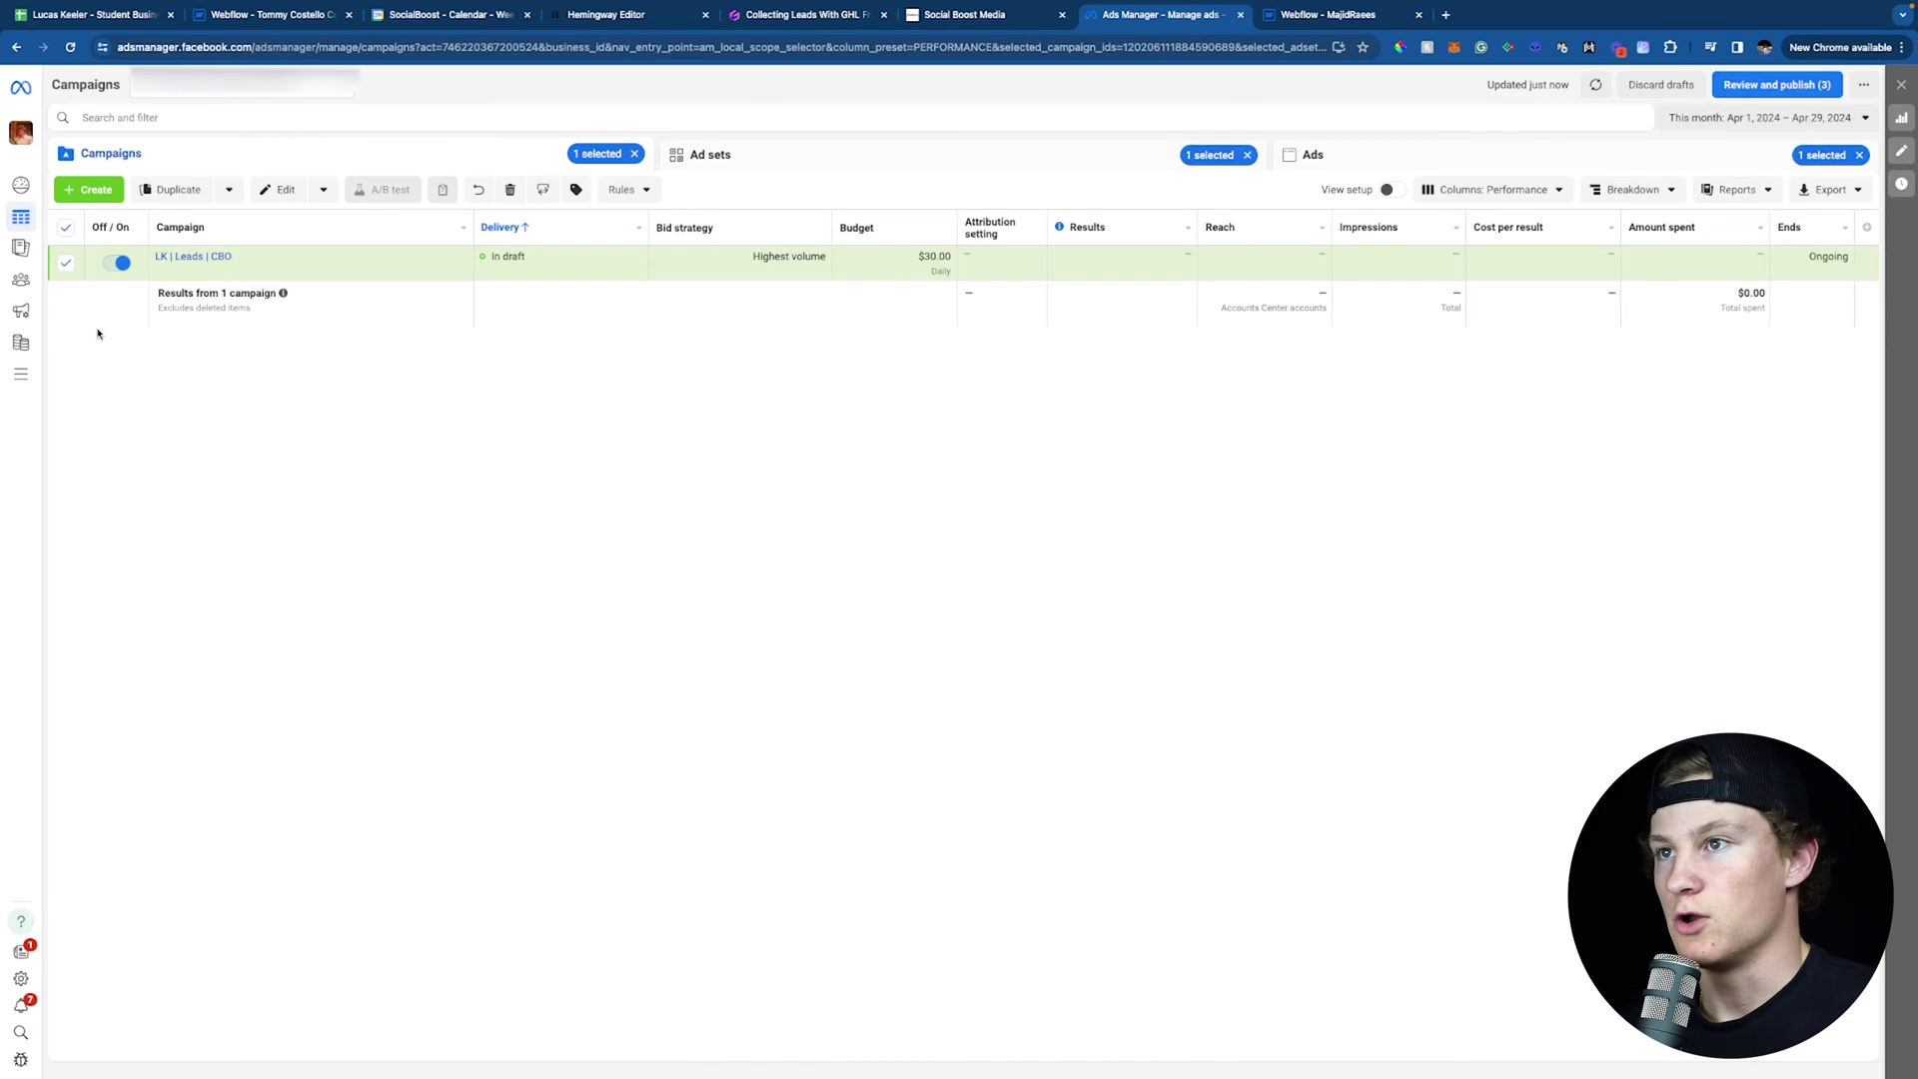
In Meta Ads Manager, create a new Auction campaign with the Leads objective and the Manual leads campaign setup.
left_click(90, 190)
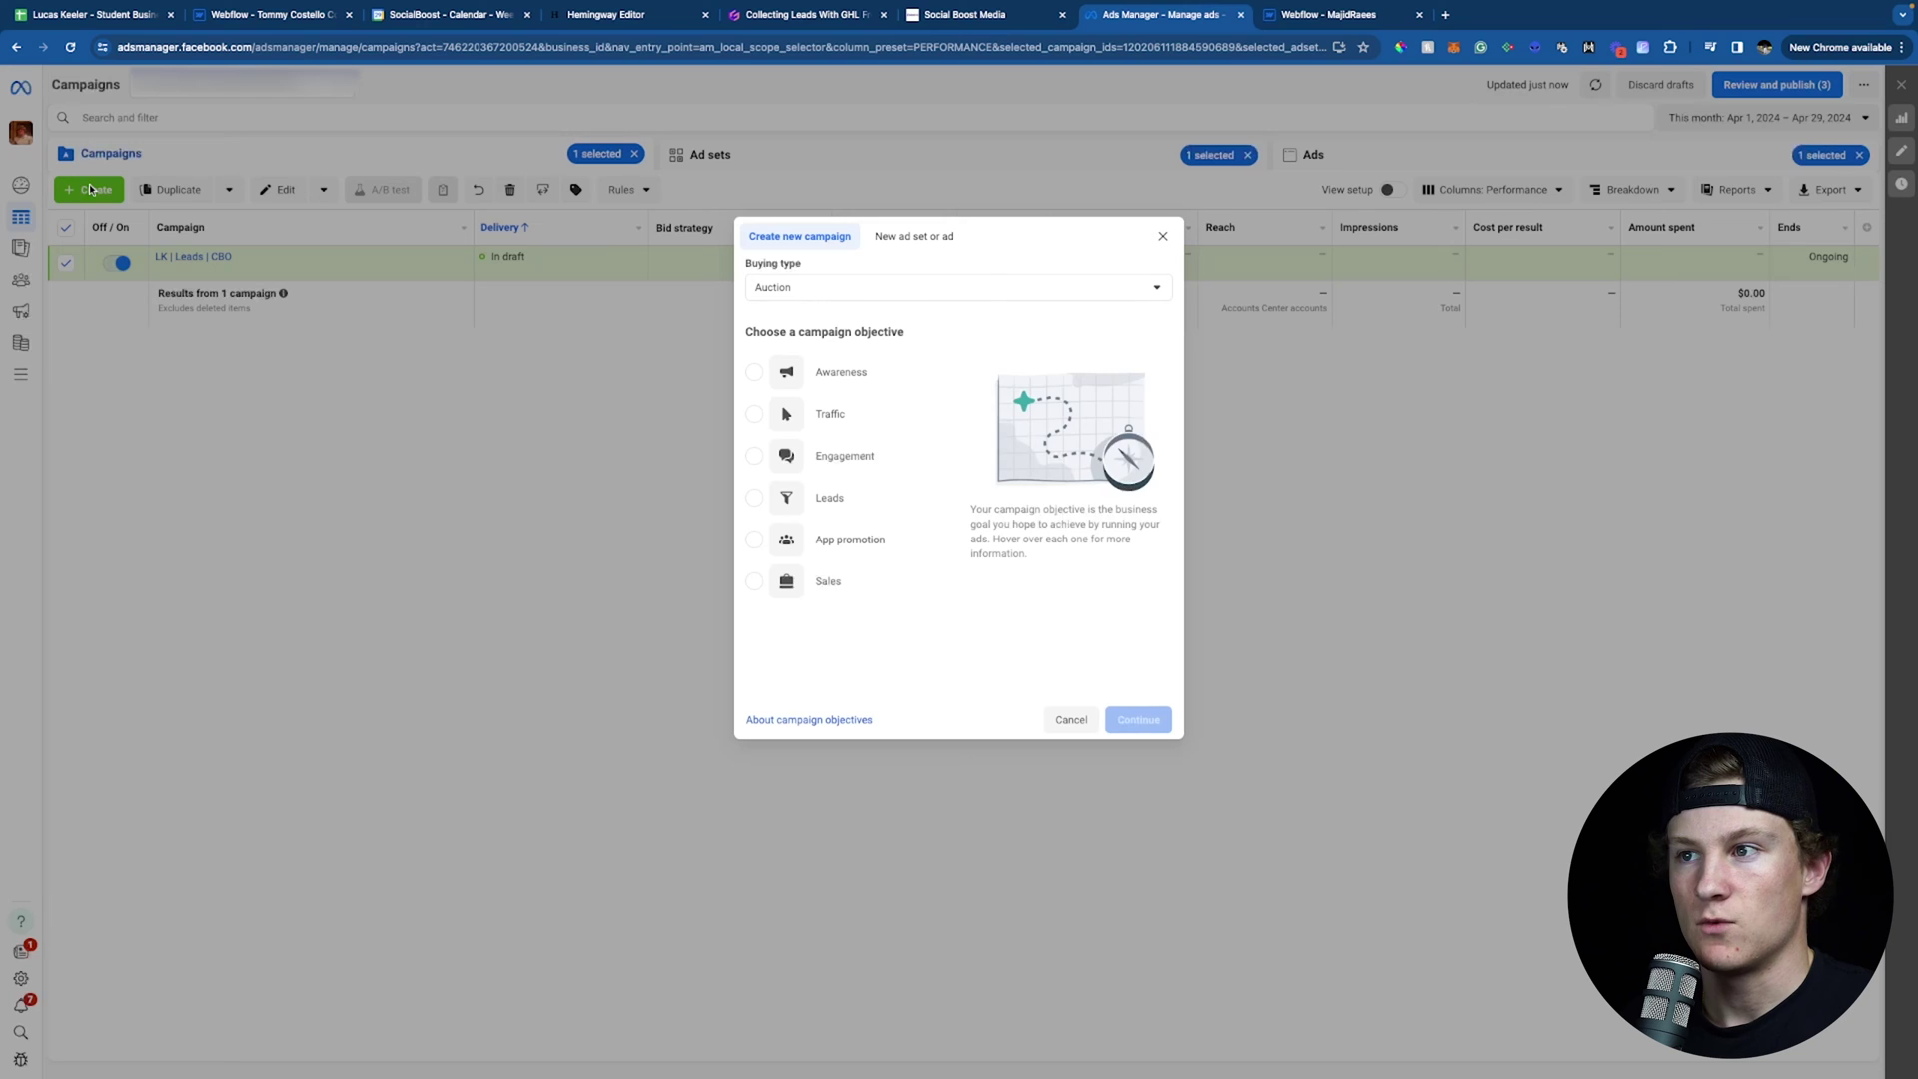
left_click(834, 505)
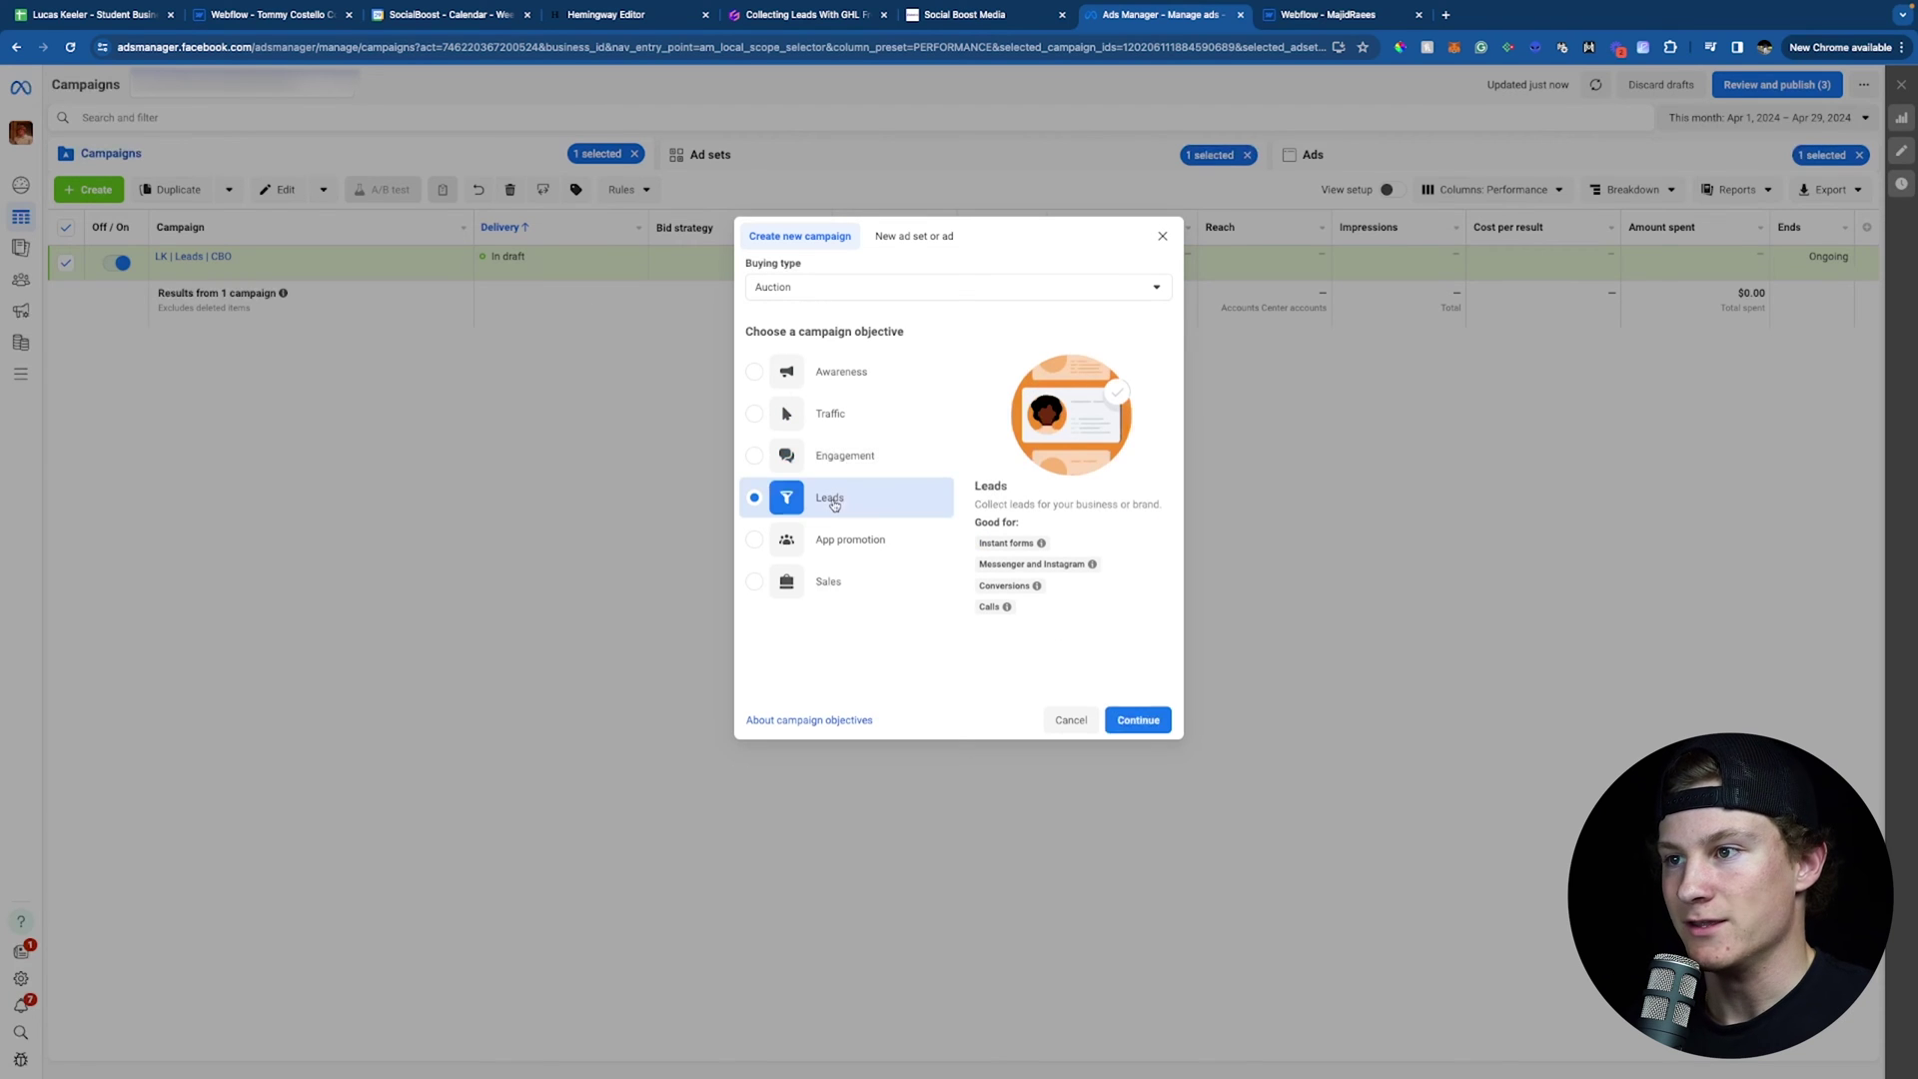
left_click(1138, 721)
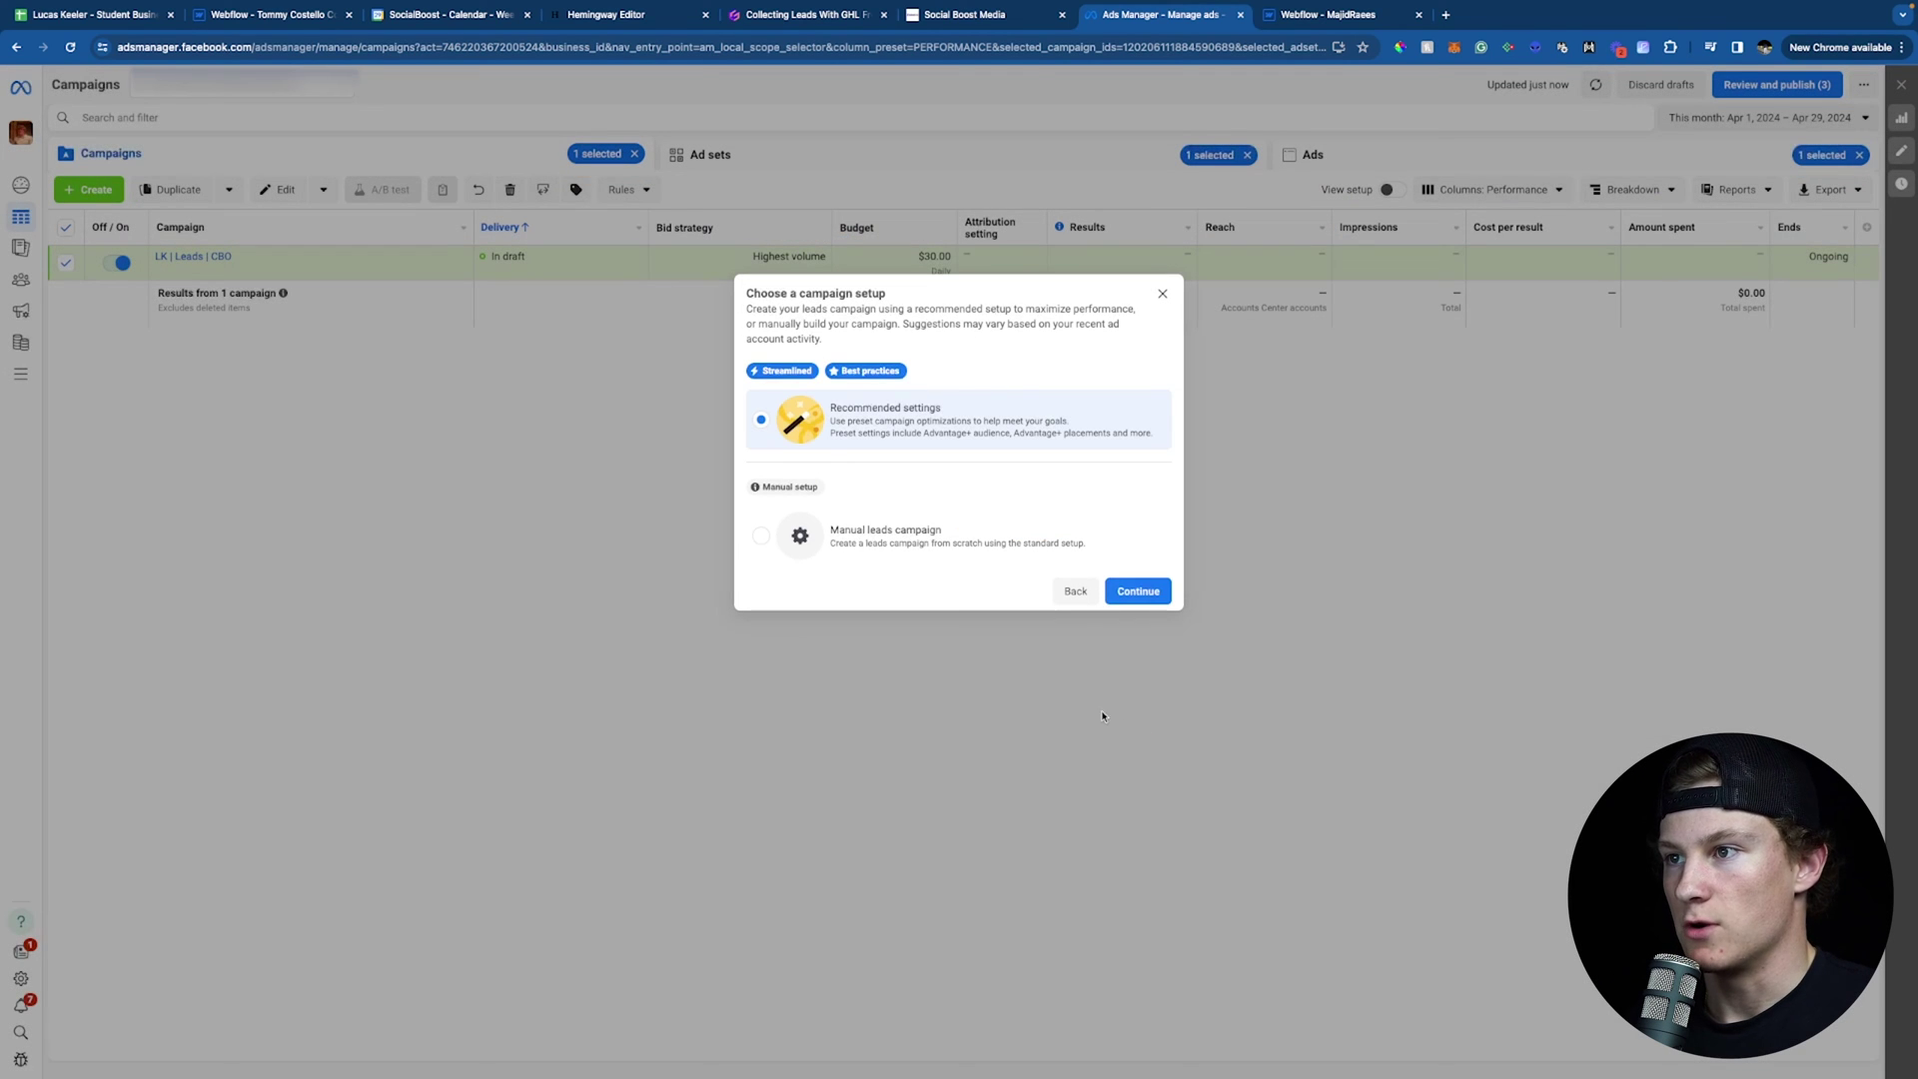
left_click(962, 539)
left_click(1138, 590)
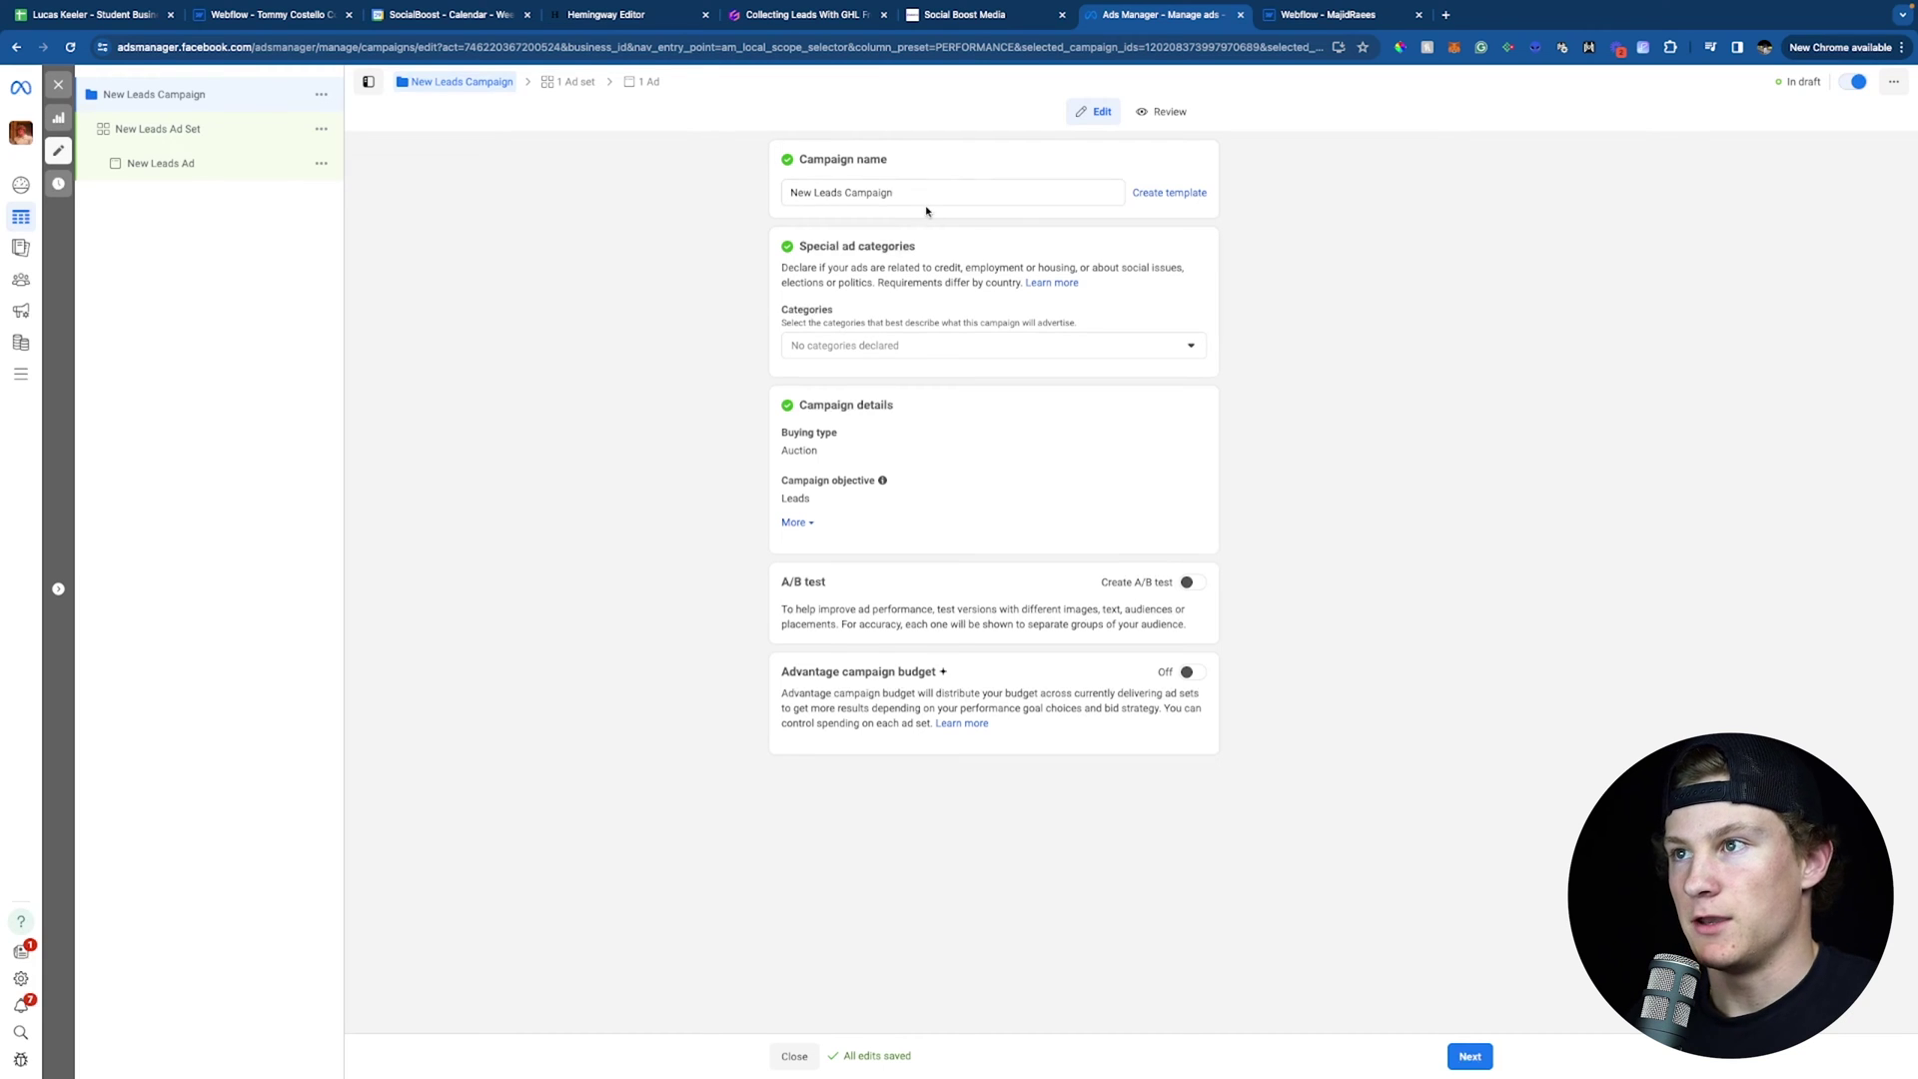
Name the new campaign "LK | Leads | CBO".
type("LK |")
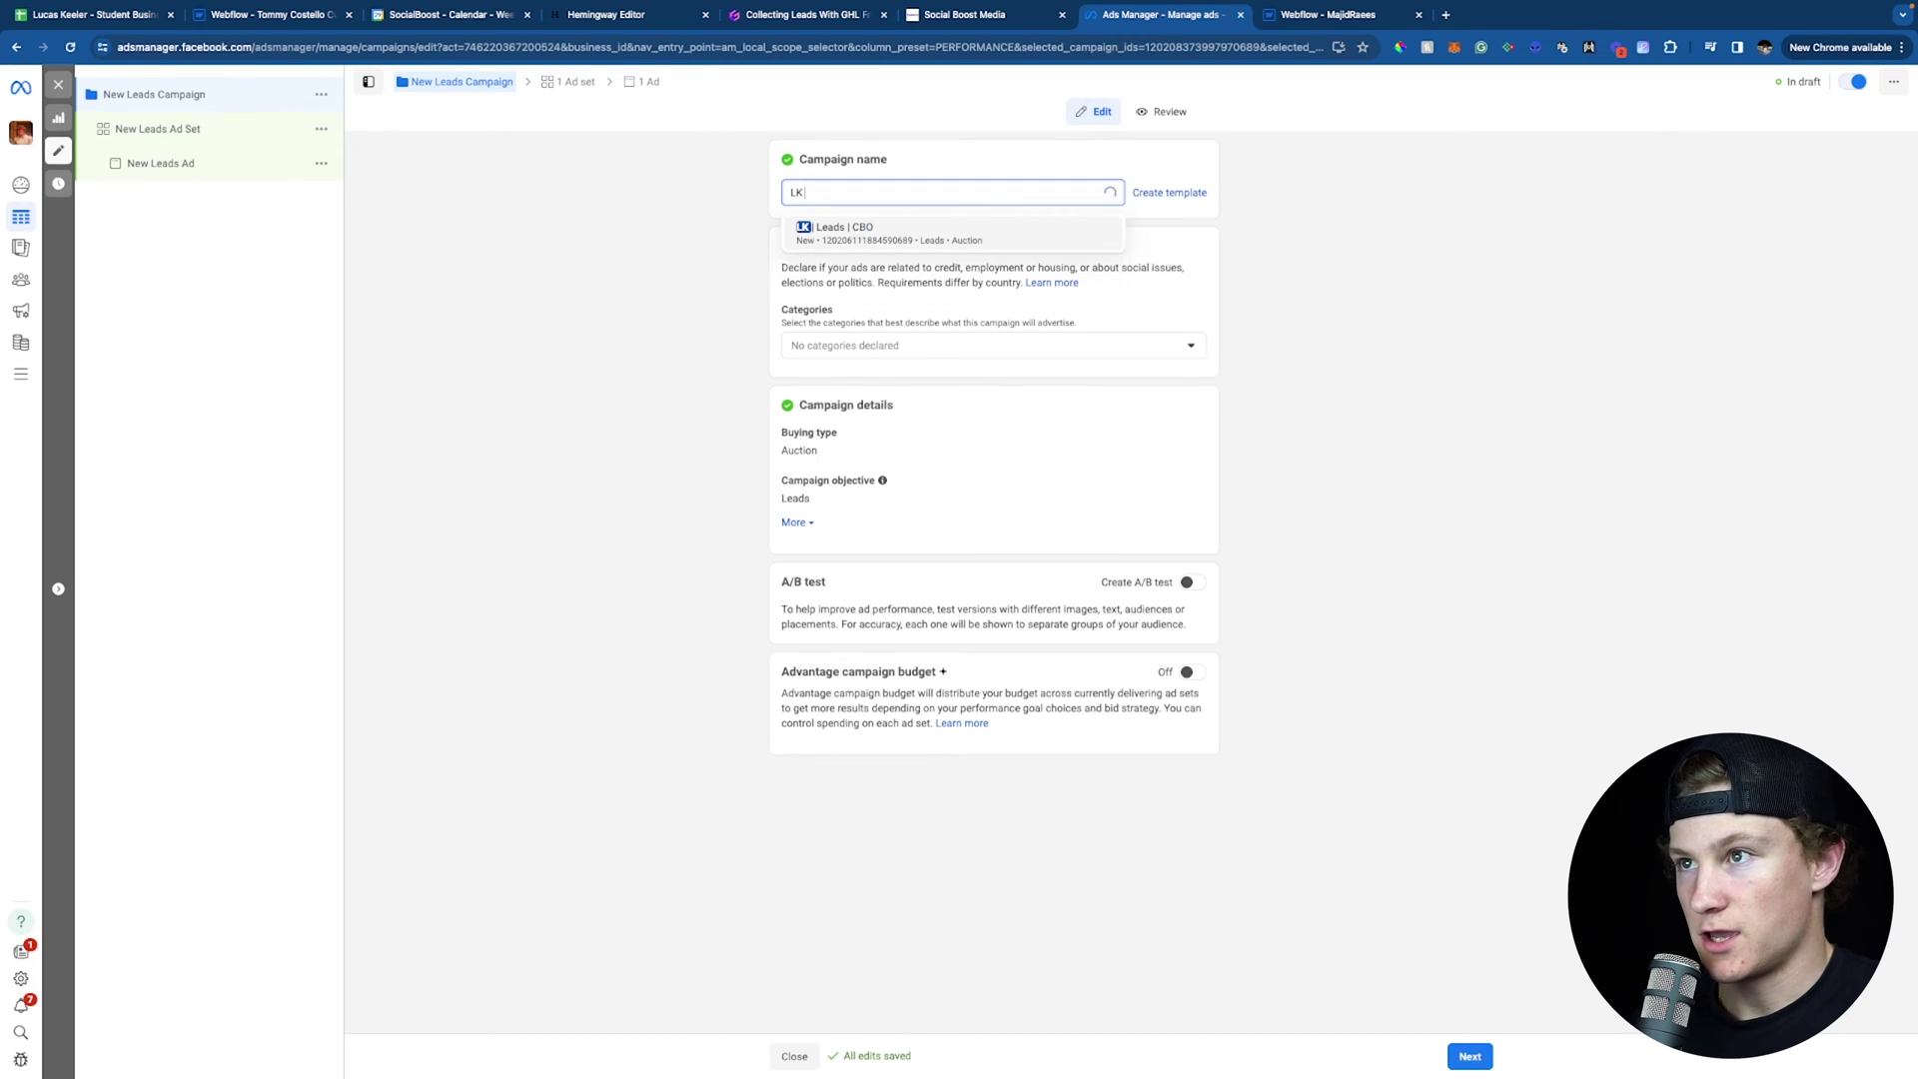
type(" Leads | CBO")
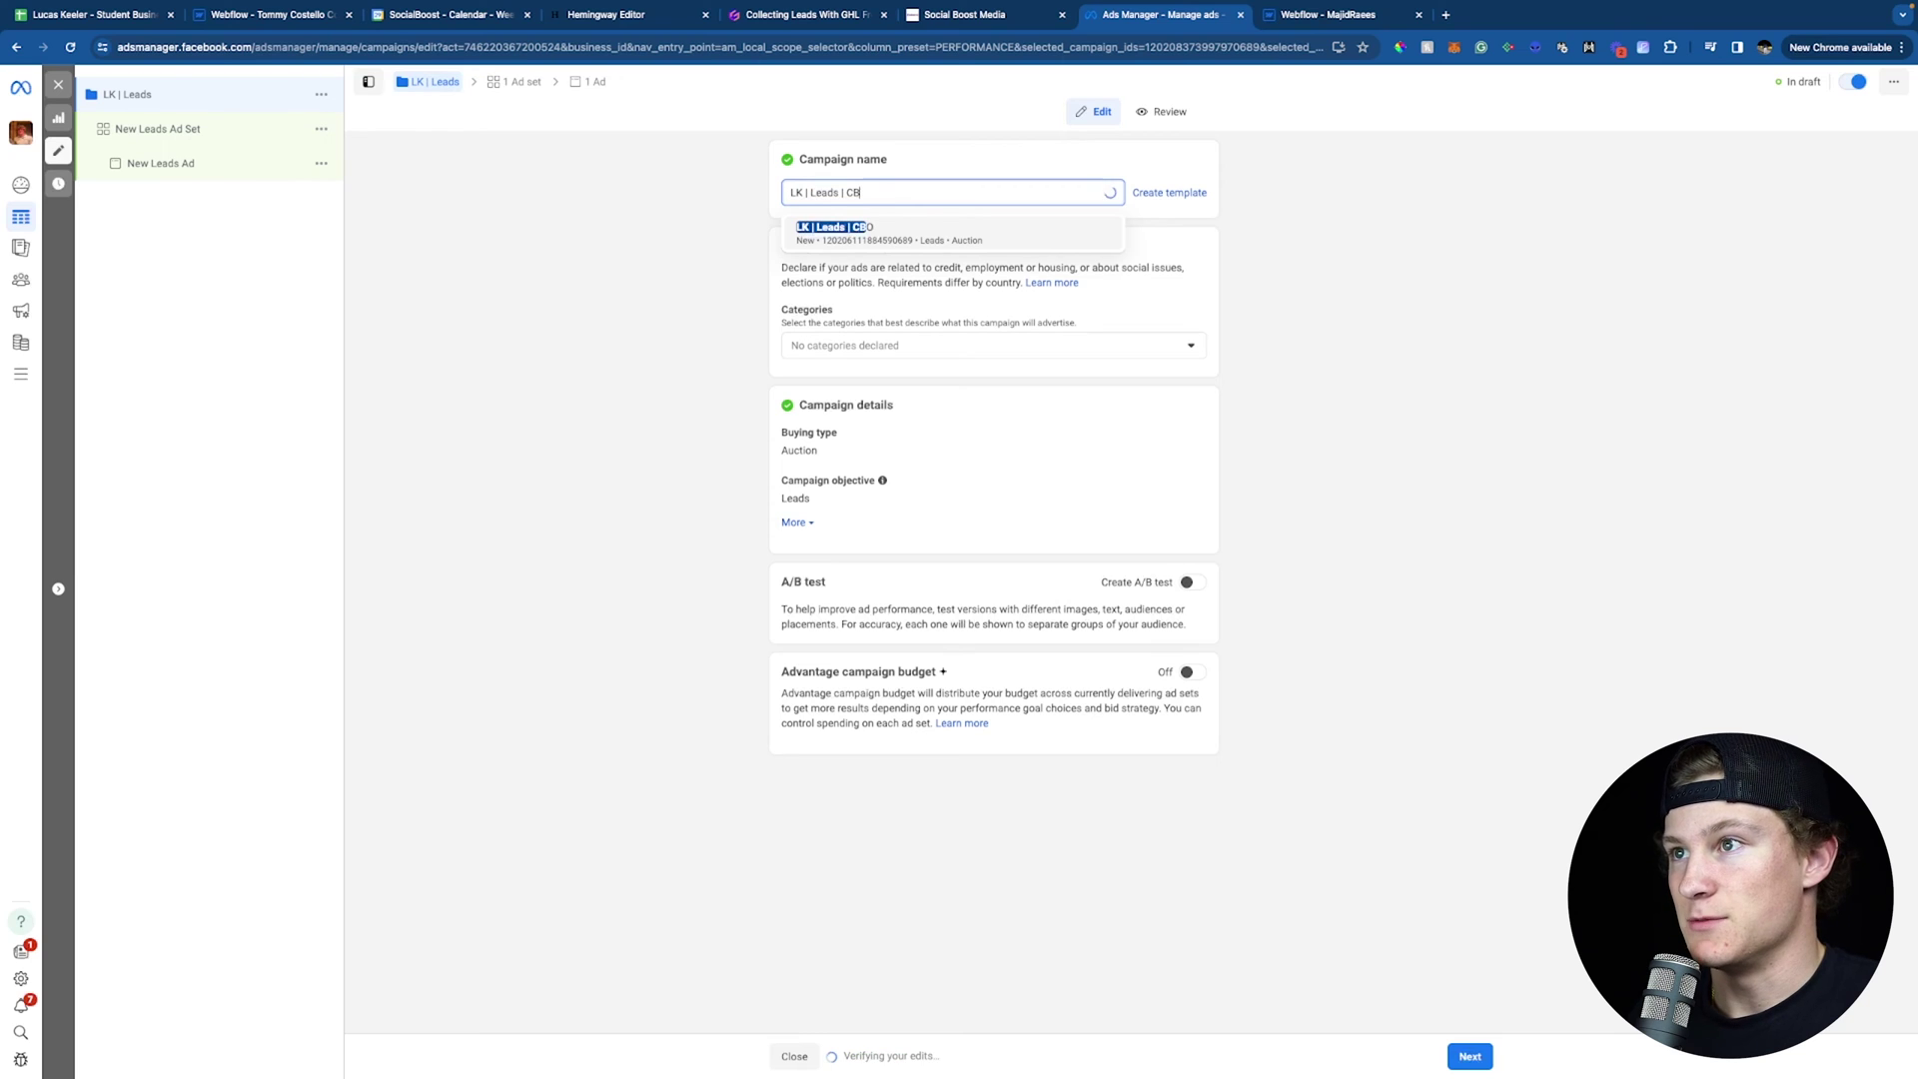
left_click(718, 267)
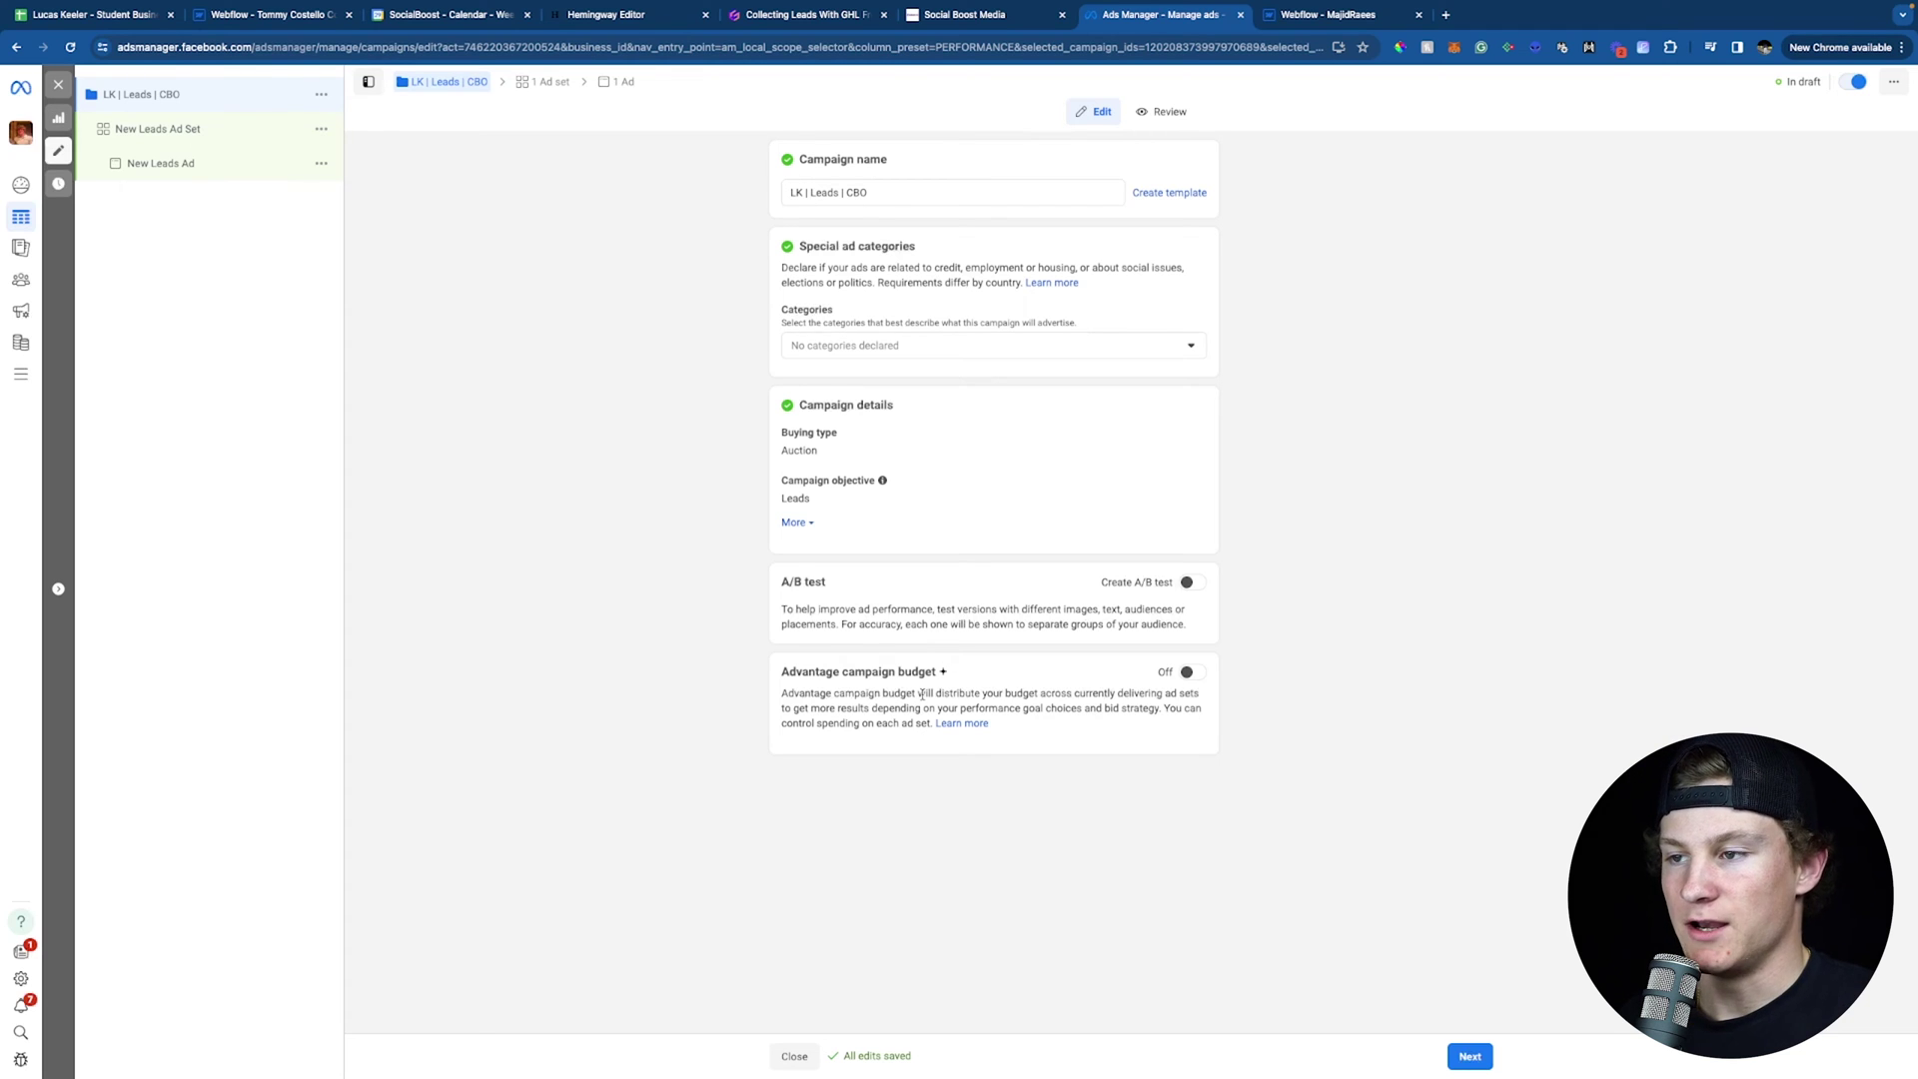
Turn on Advantage campaign budget with a daily budget of $40.00 and continue to the ad set.
left_click(1188, 671)
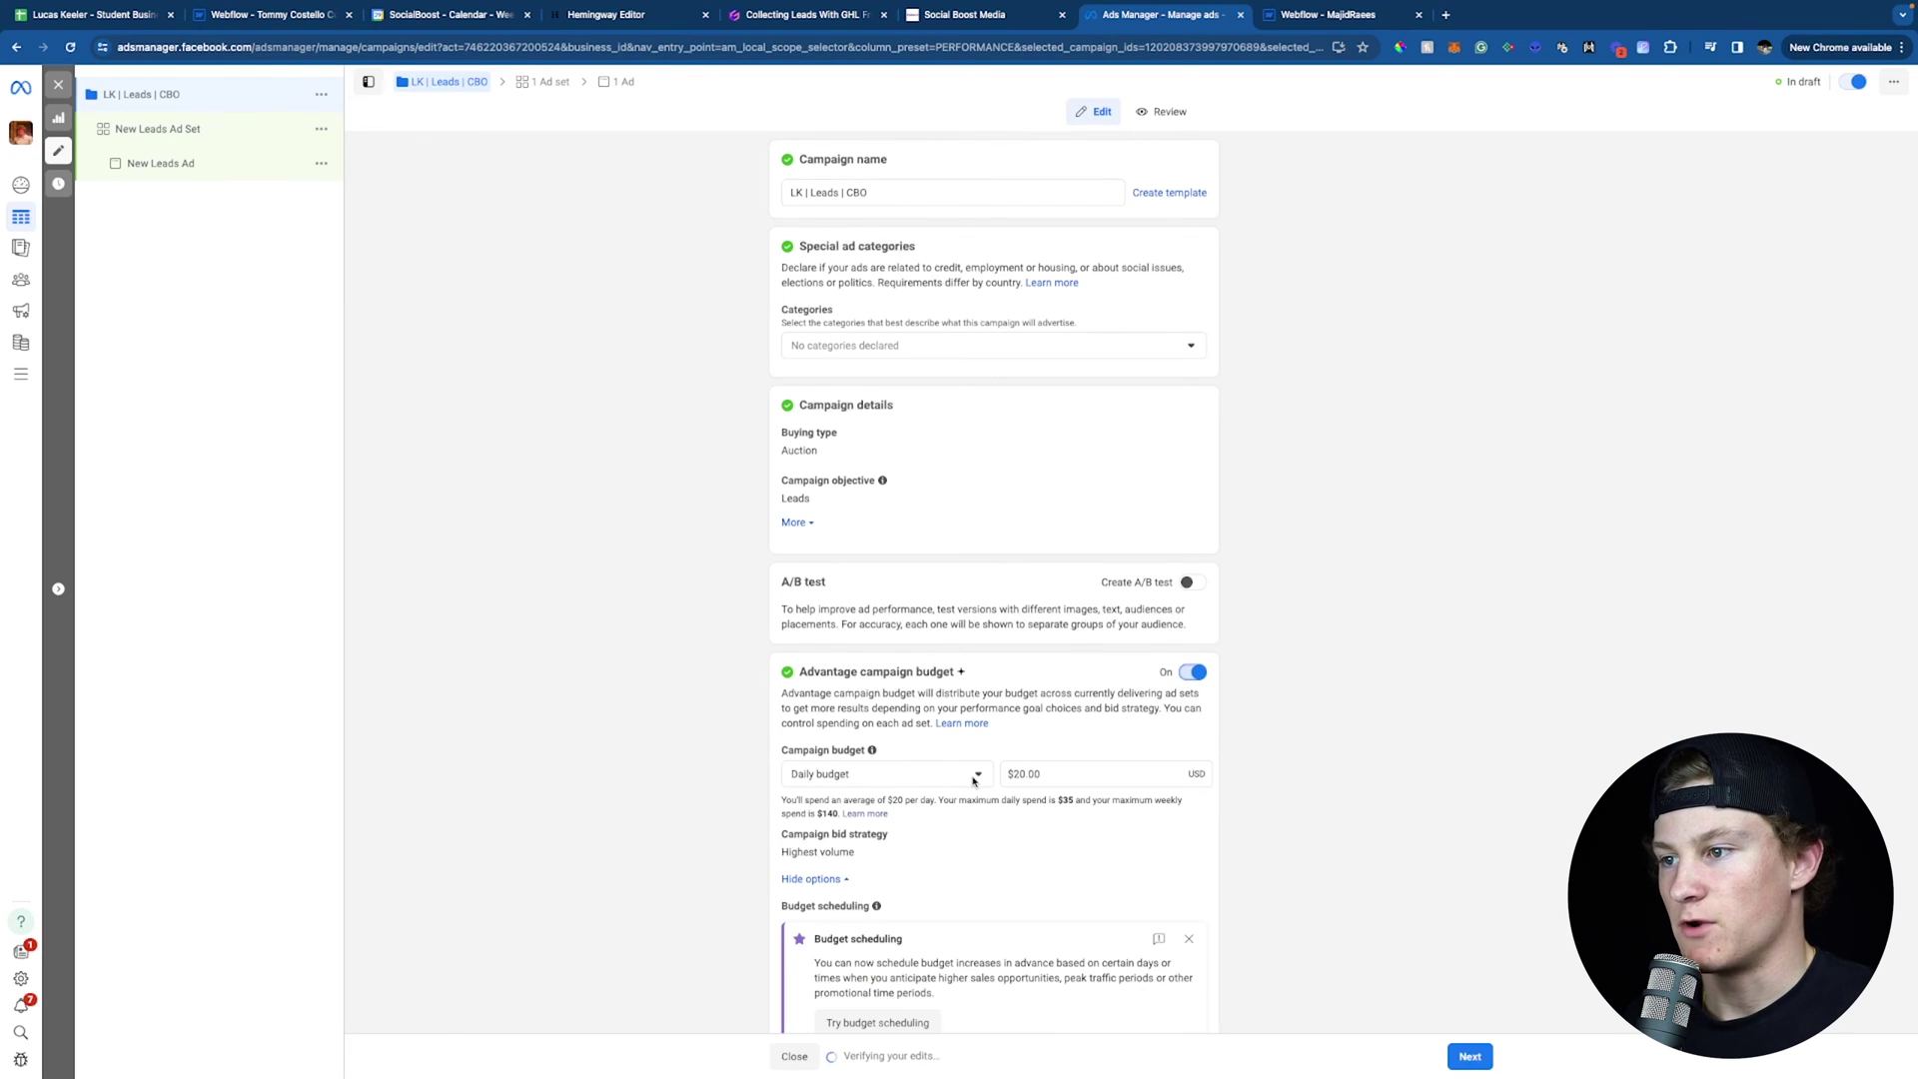
scroll(989, 770, "down", 1)
key("BackSpace")
type("4")
left_click(705, 687)
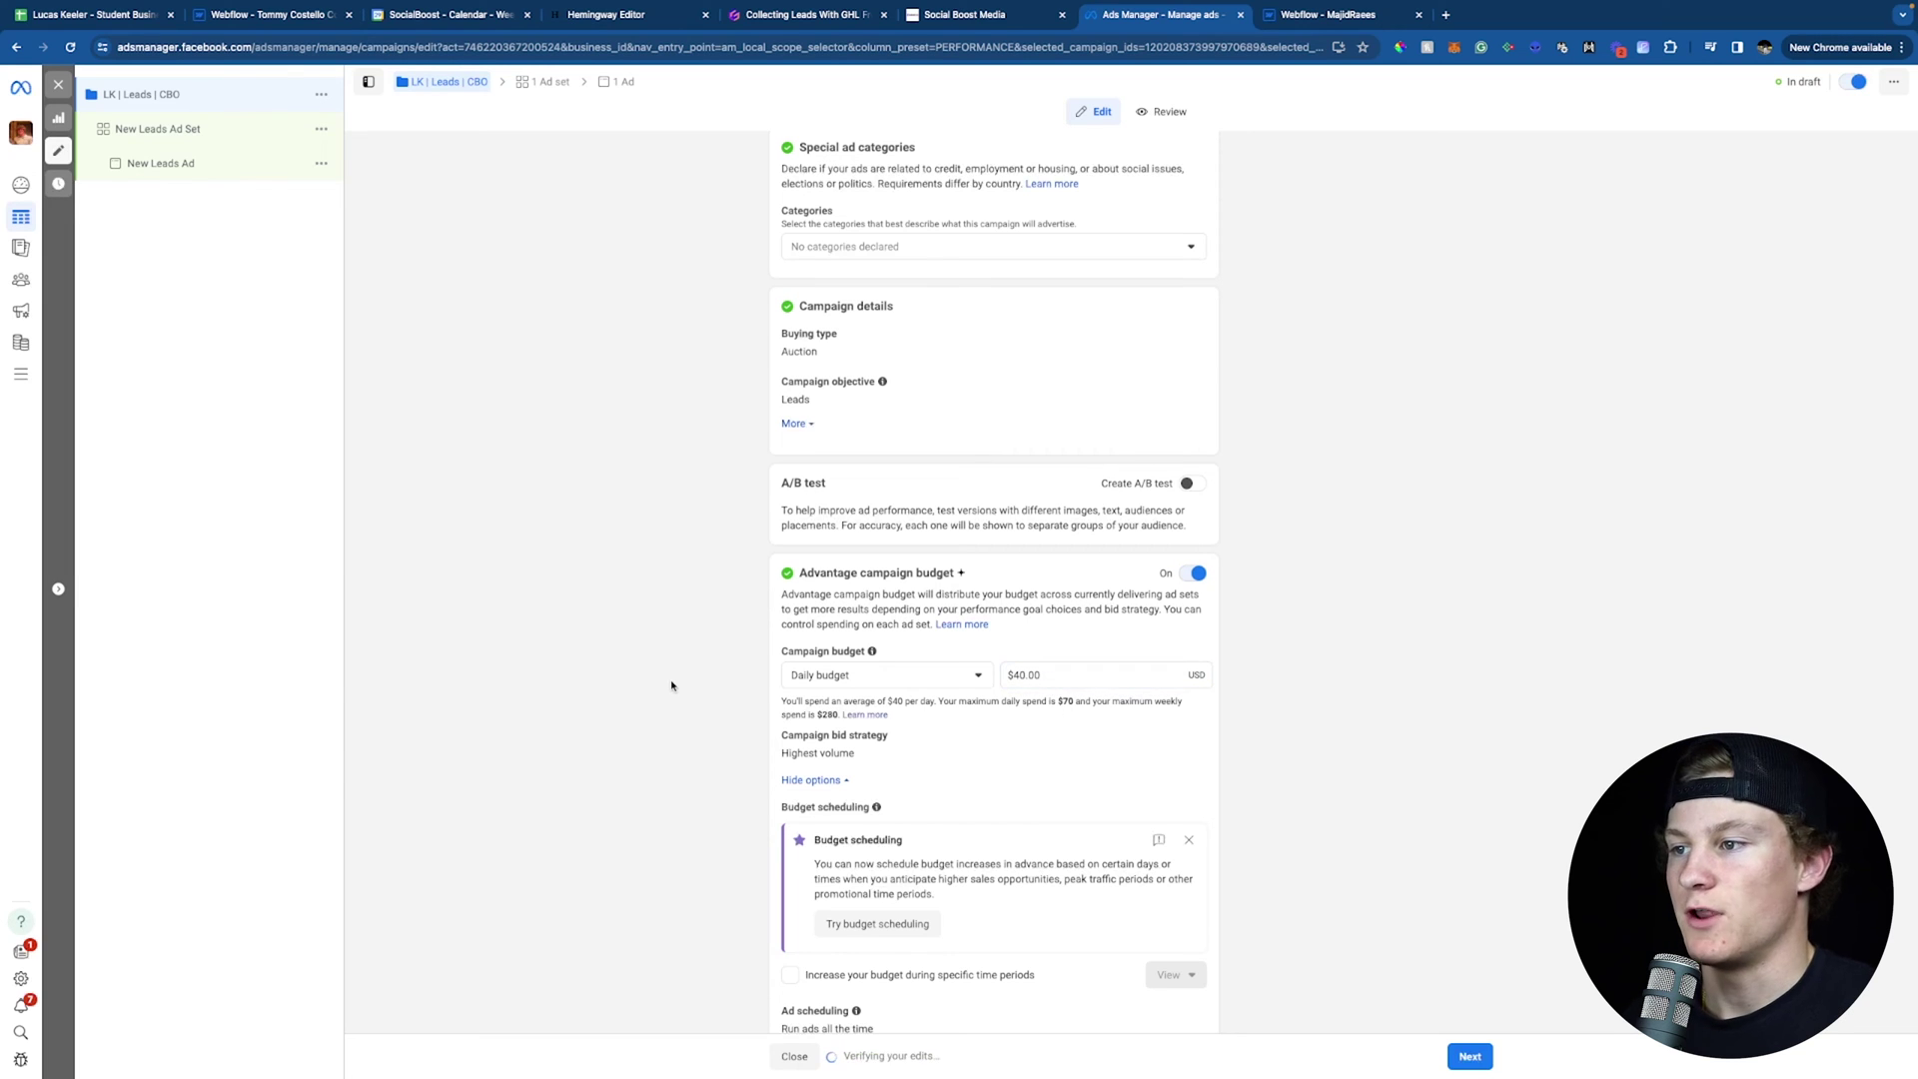
scroll(654, 679, "down", 1)
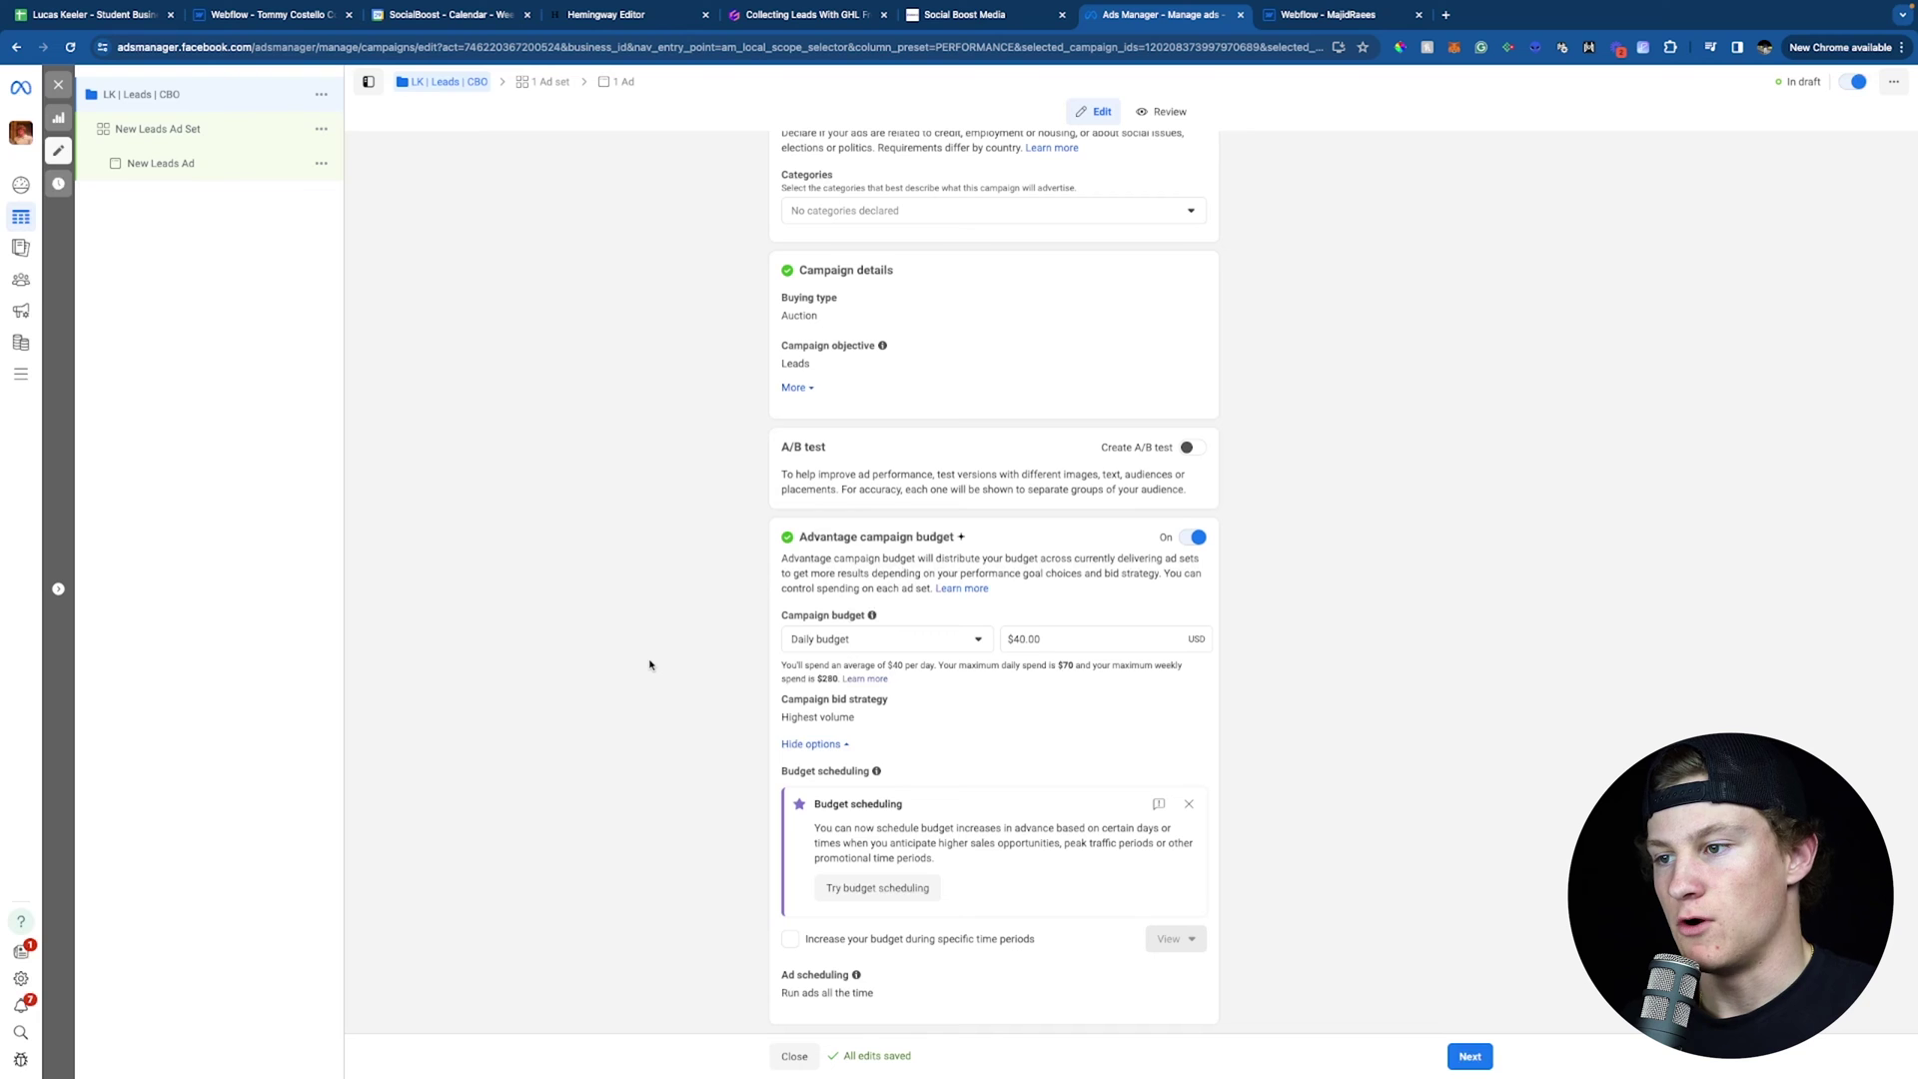
scroll(649, 665, "up", 1)
left_click(1469, 1056)
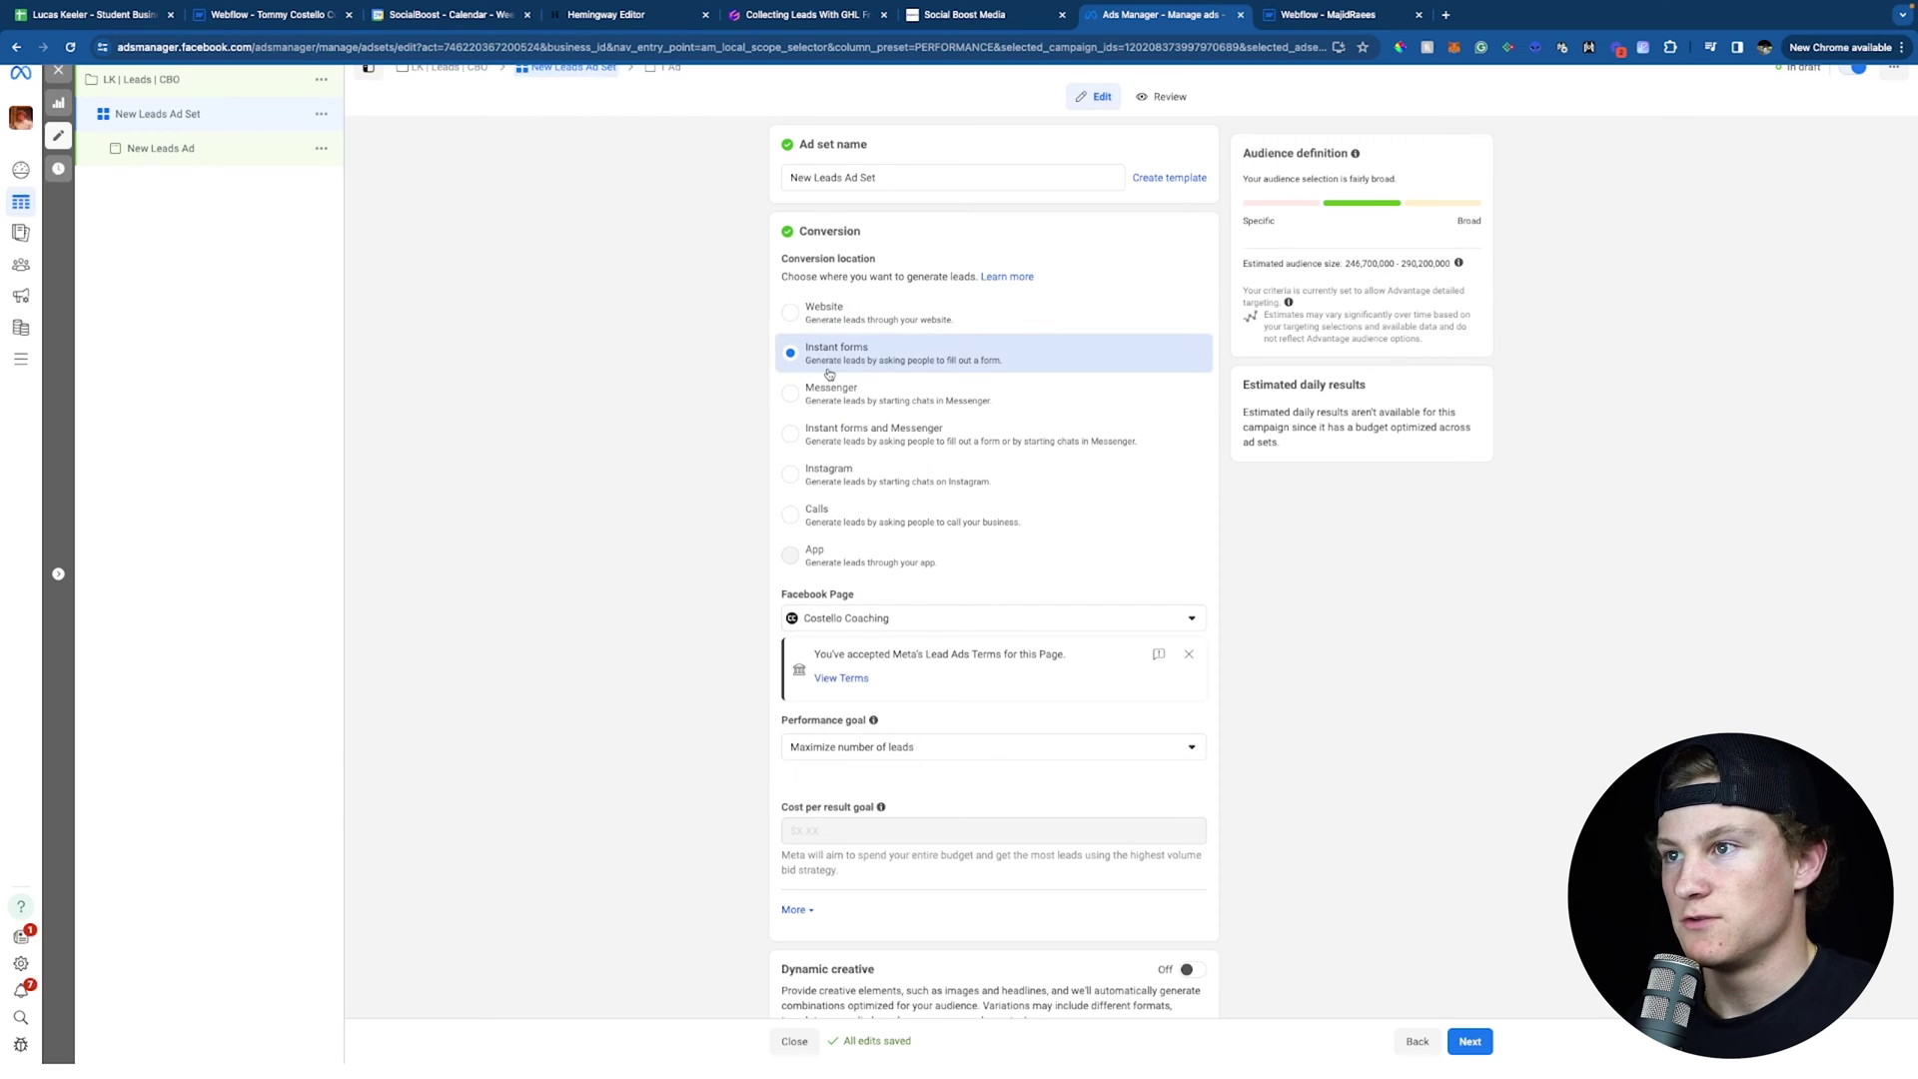
Name the ad set "Instant Forms | Male + Female | 18 - 65+ | AP" and set its Facebook Page to Socialboostmedia.
left_click(895, 177)
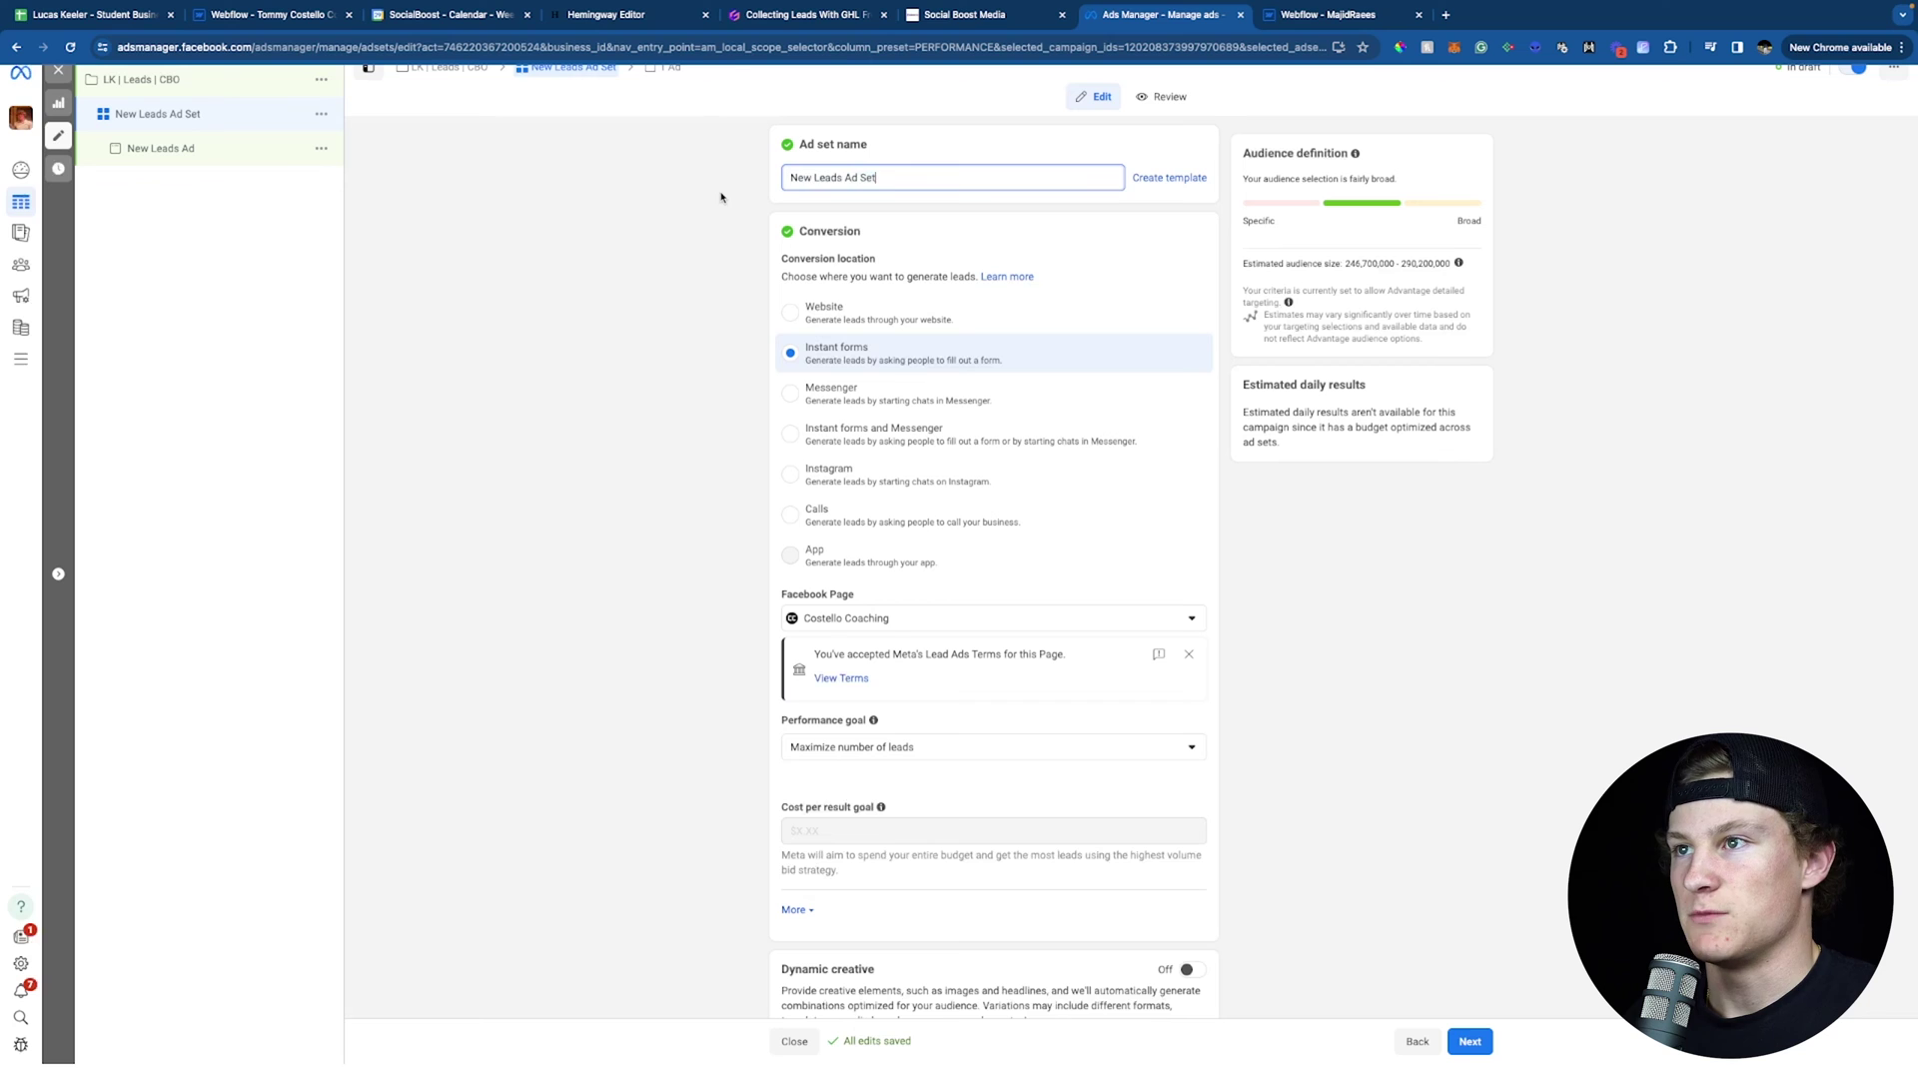
key("ctrl+a")
type("Instant Forms | Male + Female | 18 - 65+ | AP")
left_click(794, 368)
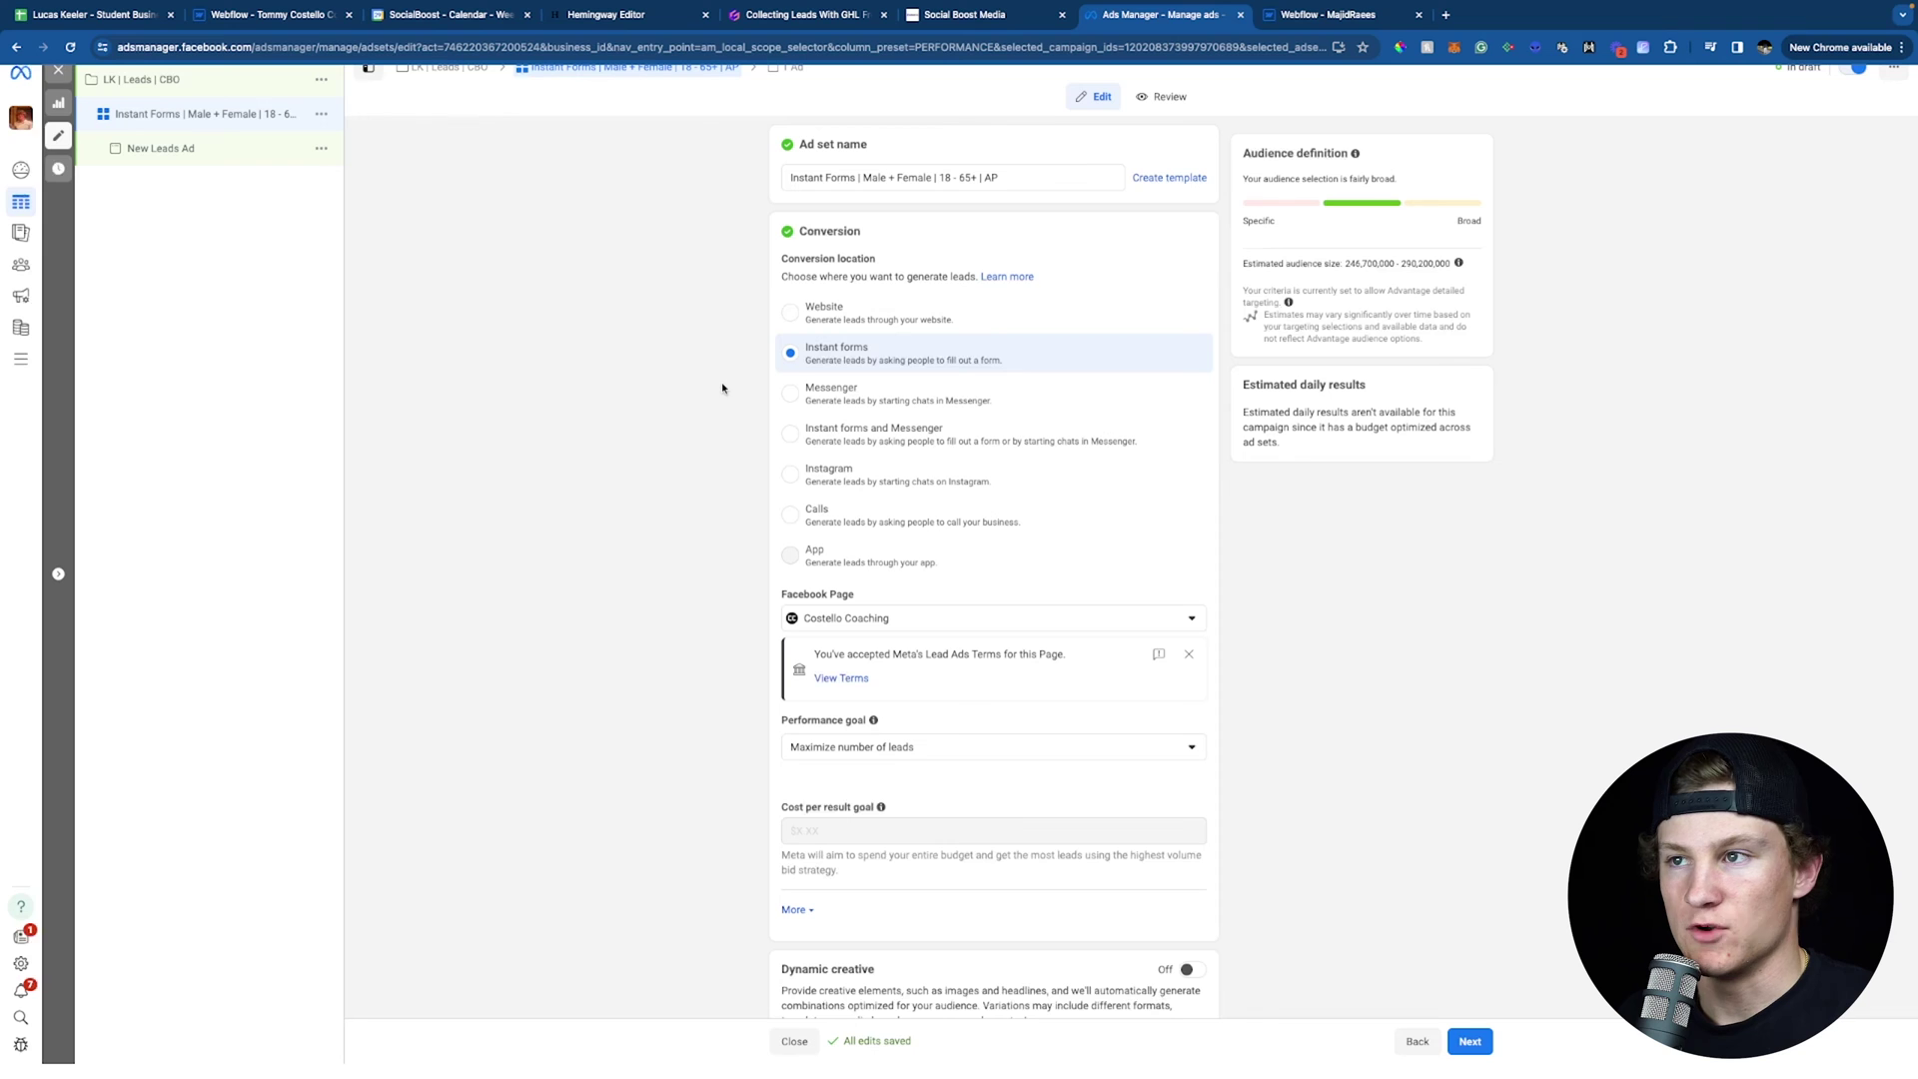
scroll(640, 460, "down", 2)
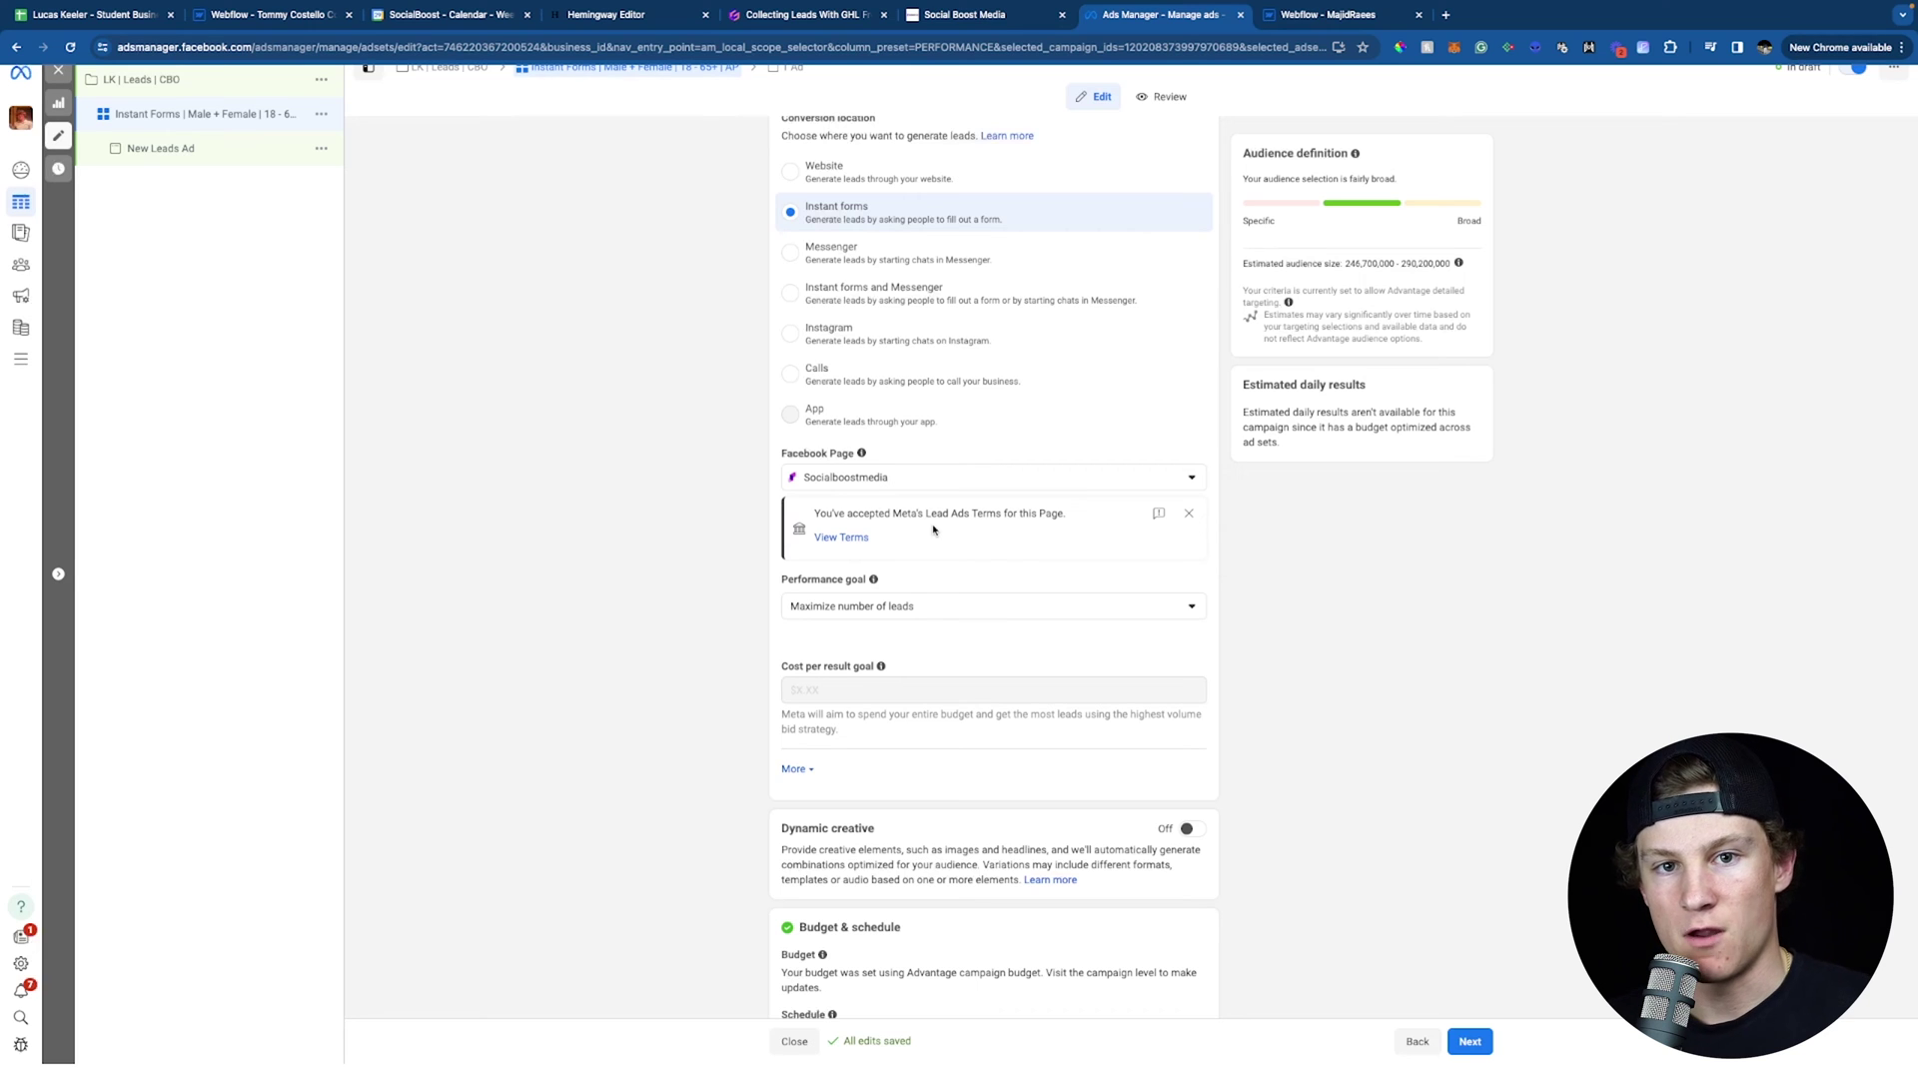
left_click(882, 610)
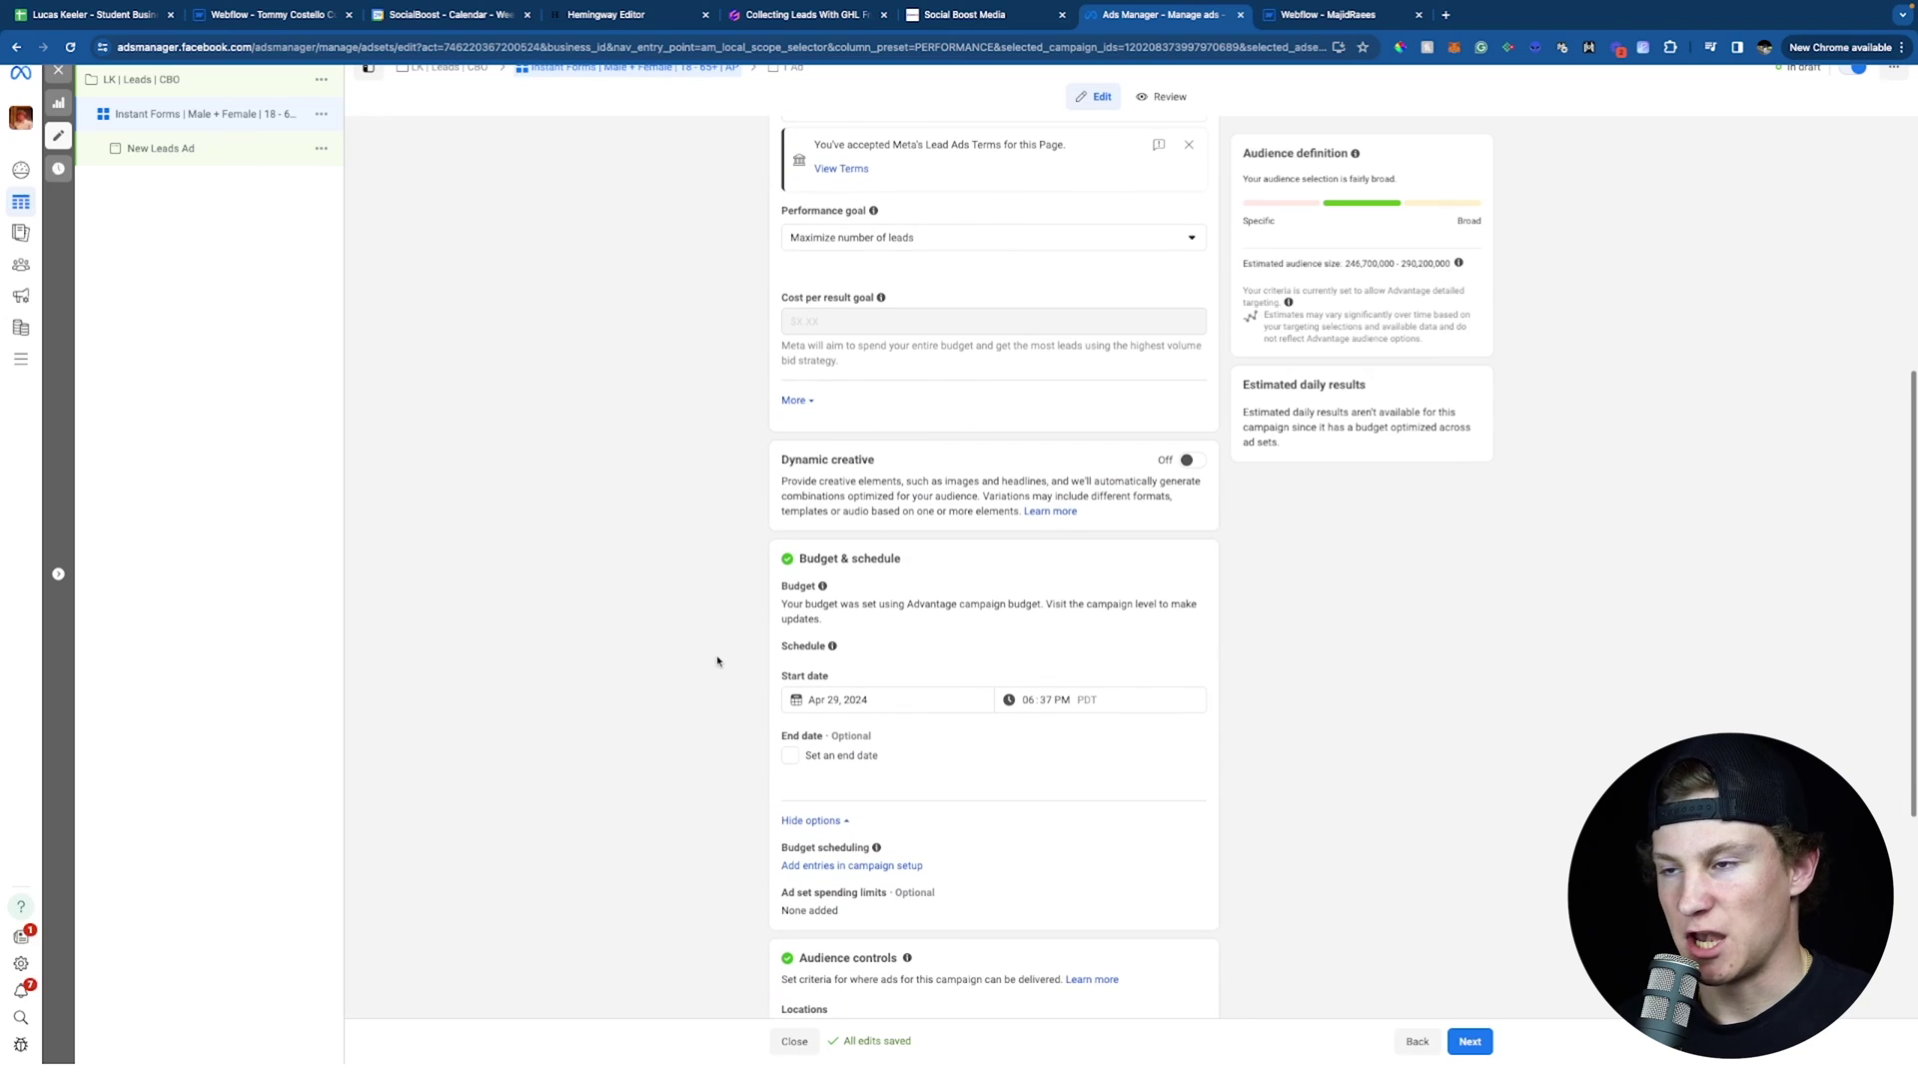
Review the ad set's schedule, Advantage+ audience, placements and location targeting options.
scroll(717, 661, "down", 3)
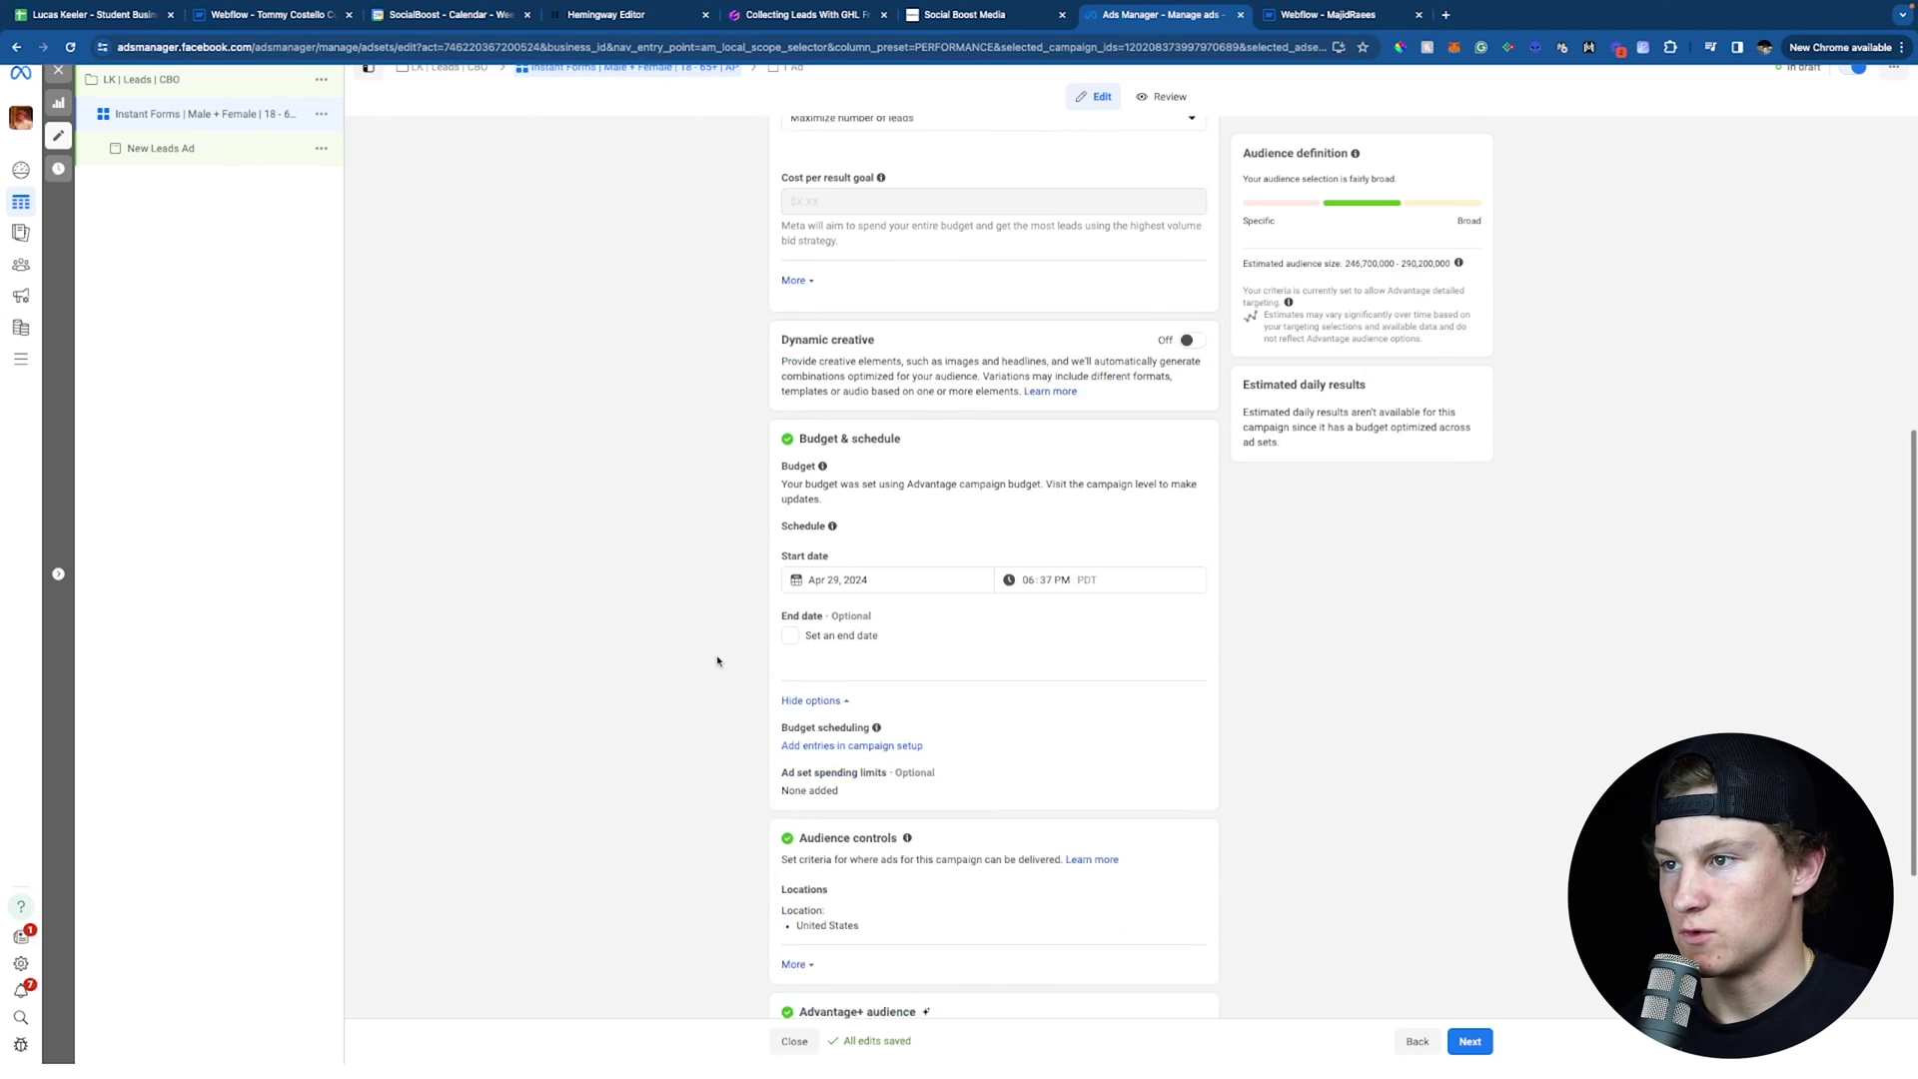
scroll(717, 662, "down", 2)
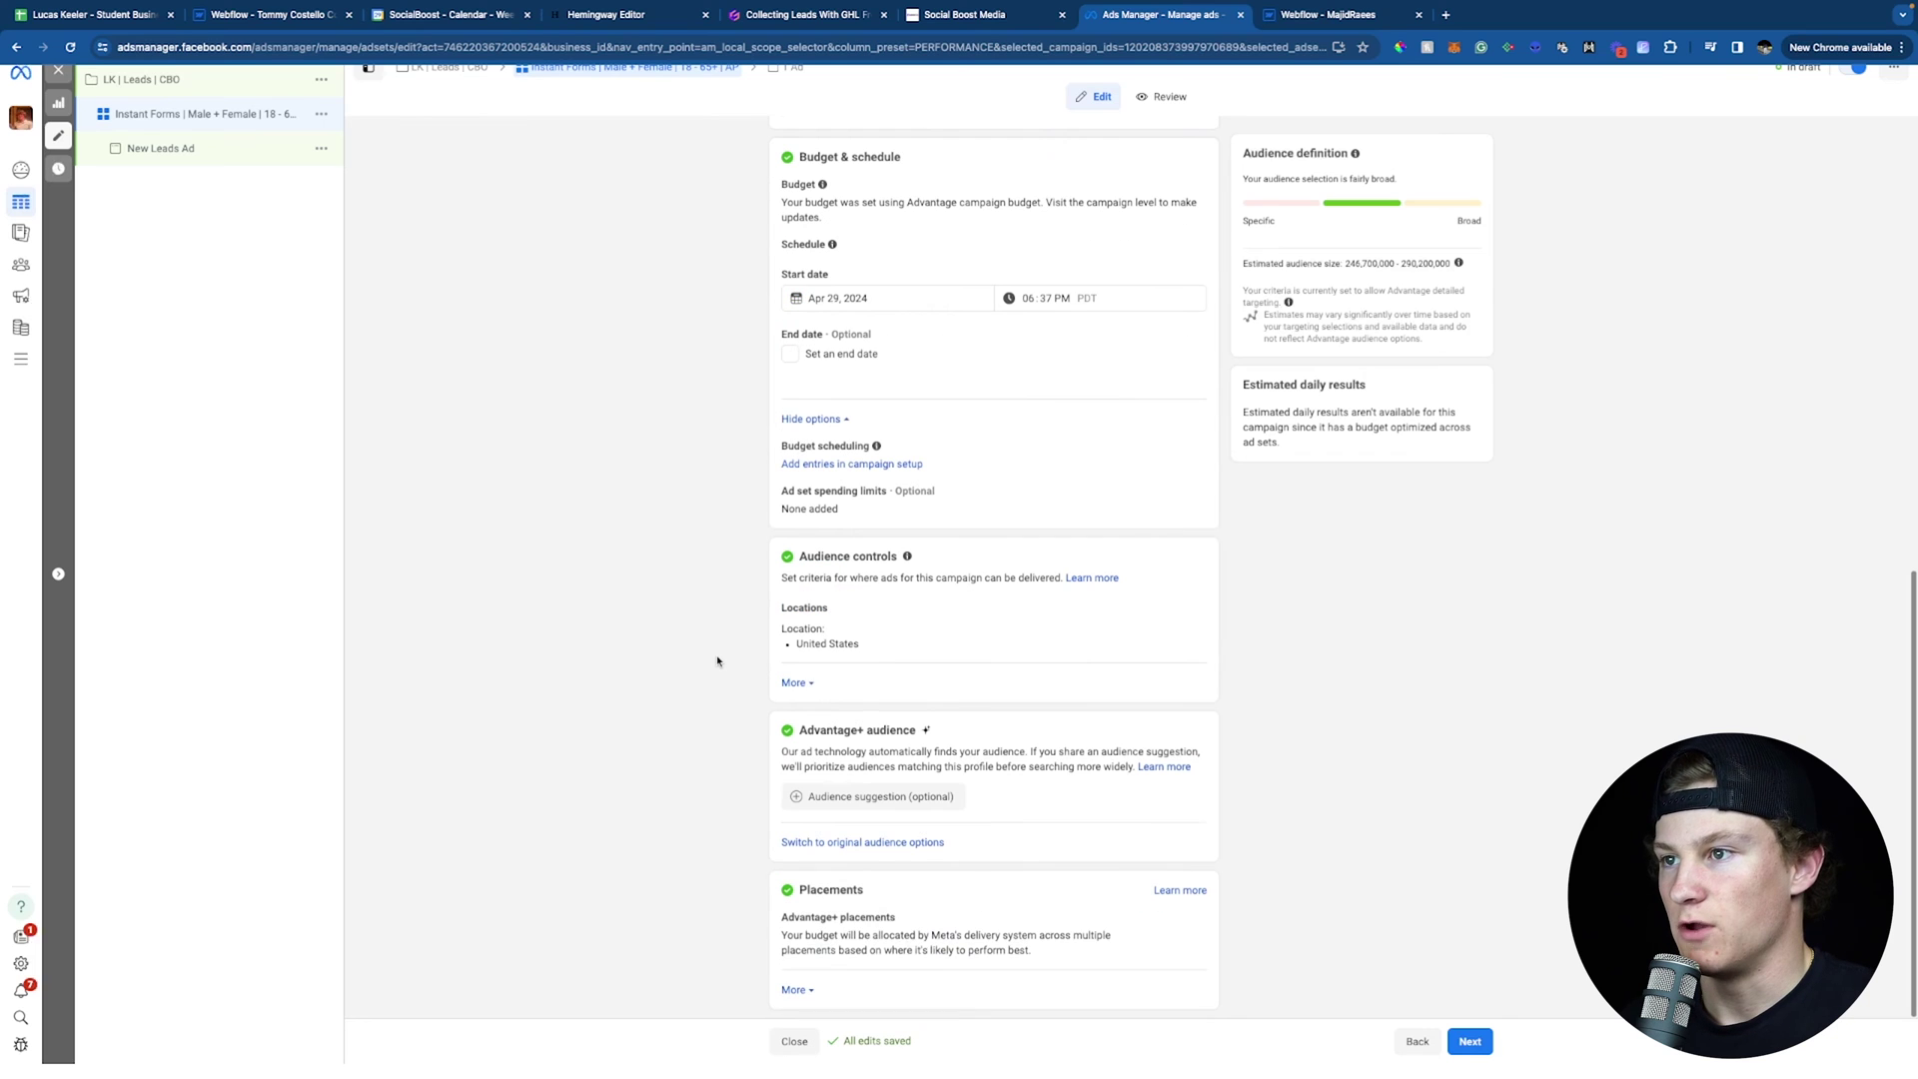
scroll(717, 661, "up", 2)
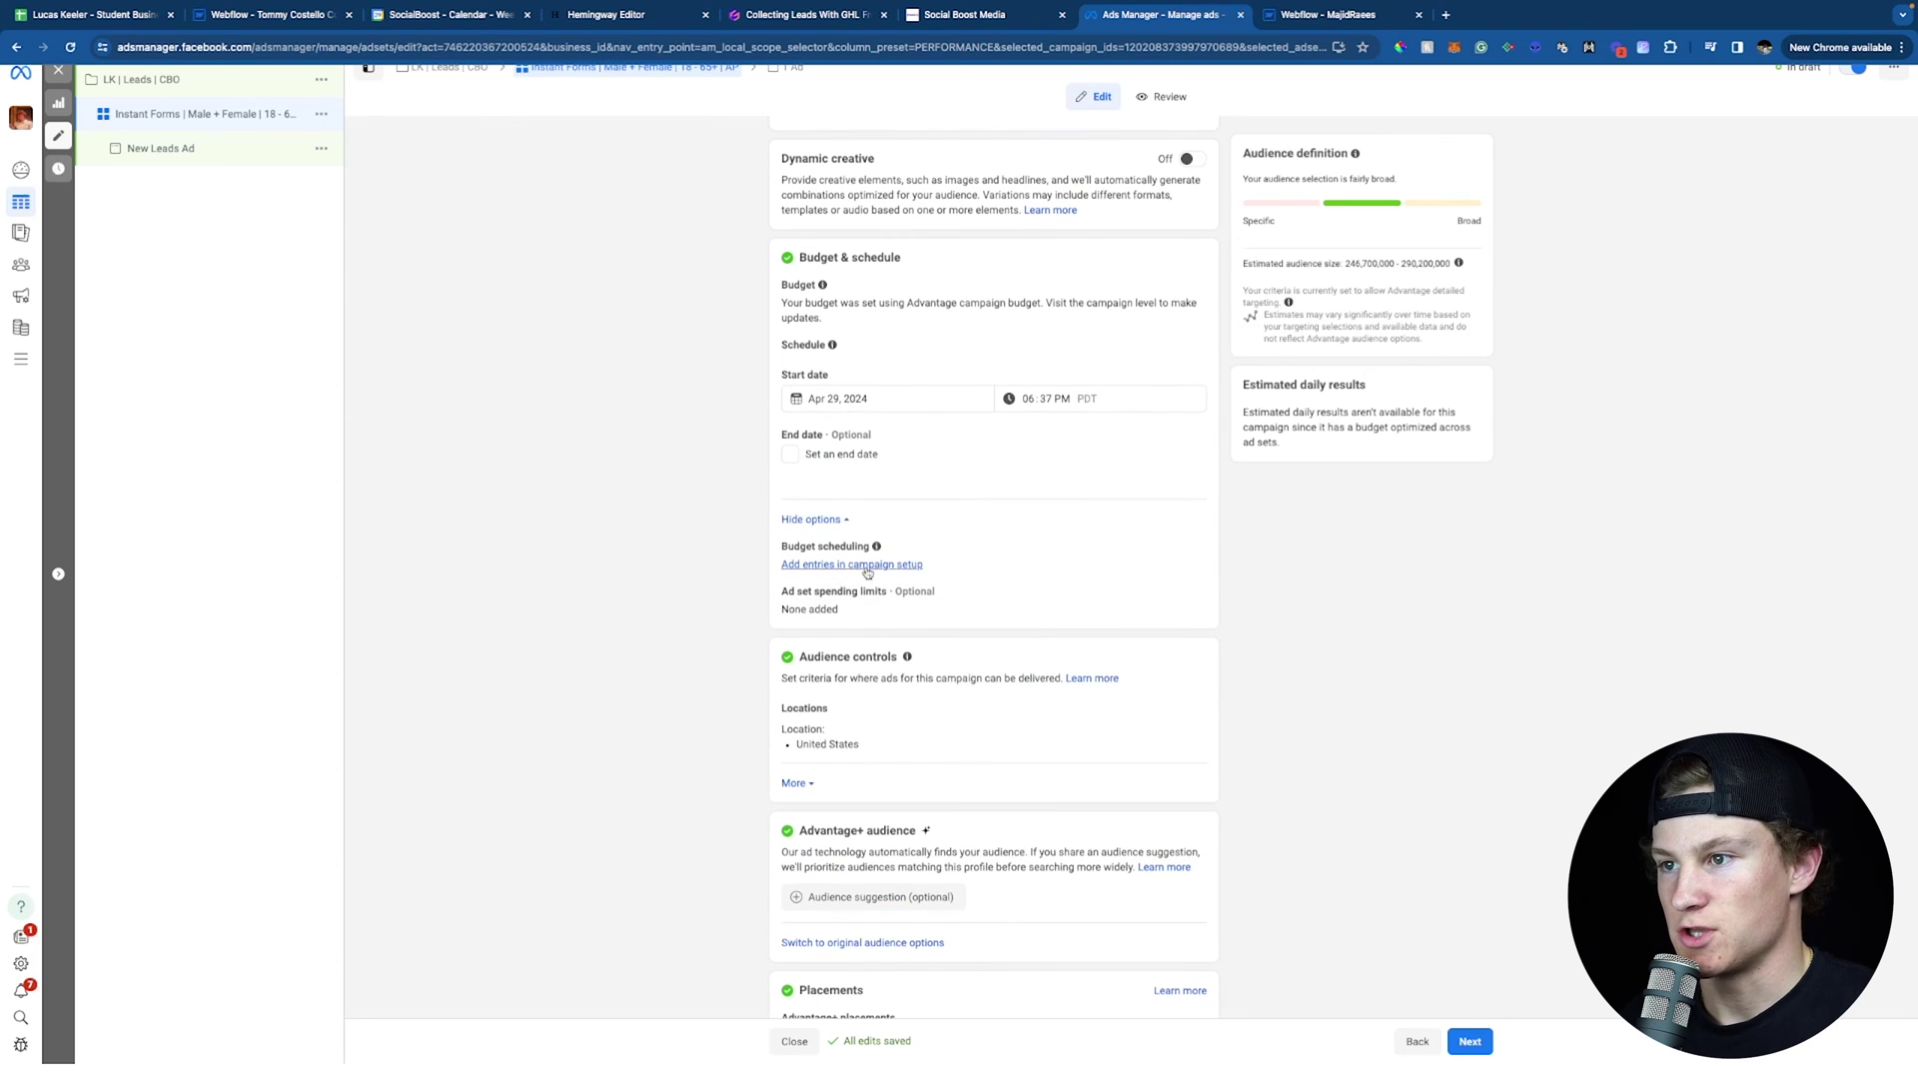
scroll(867, 573, "down", 2)
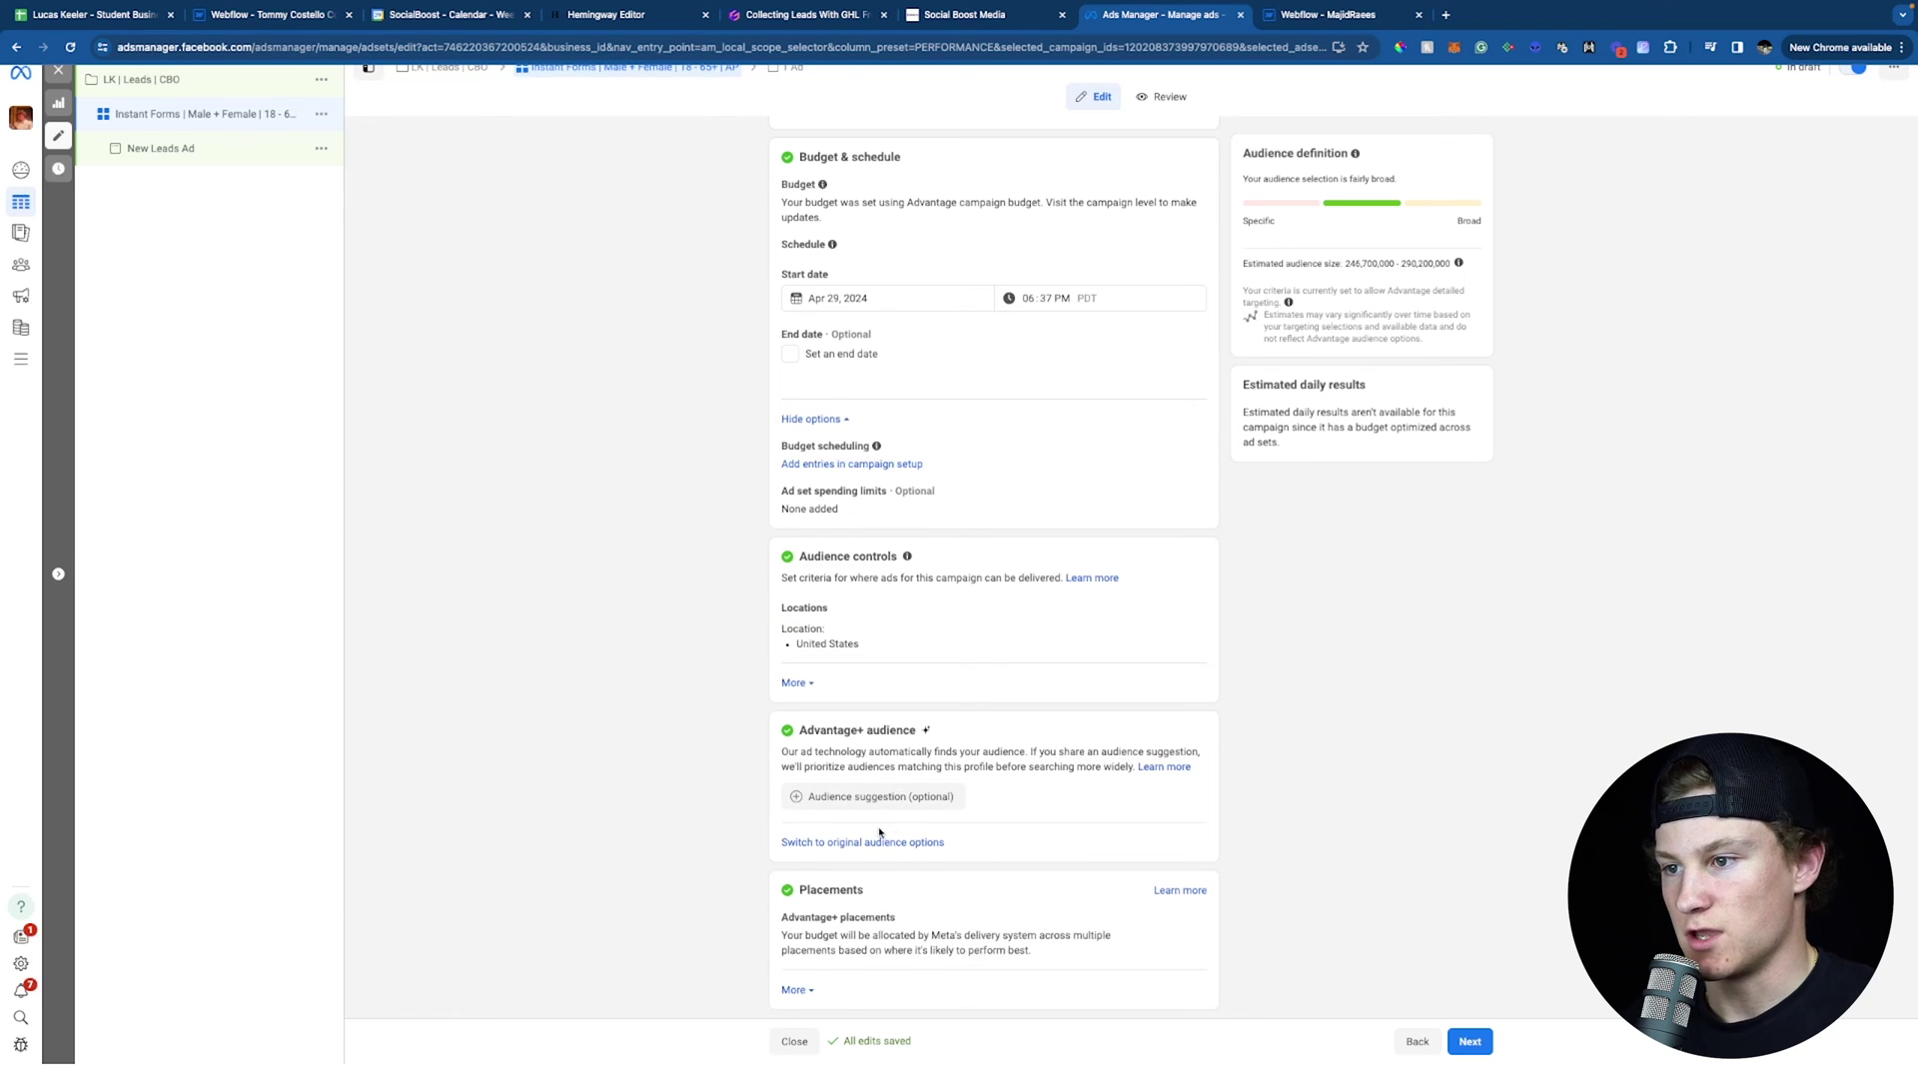
mouse_move(899, 797)
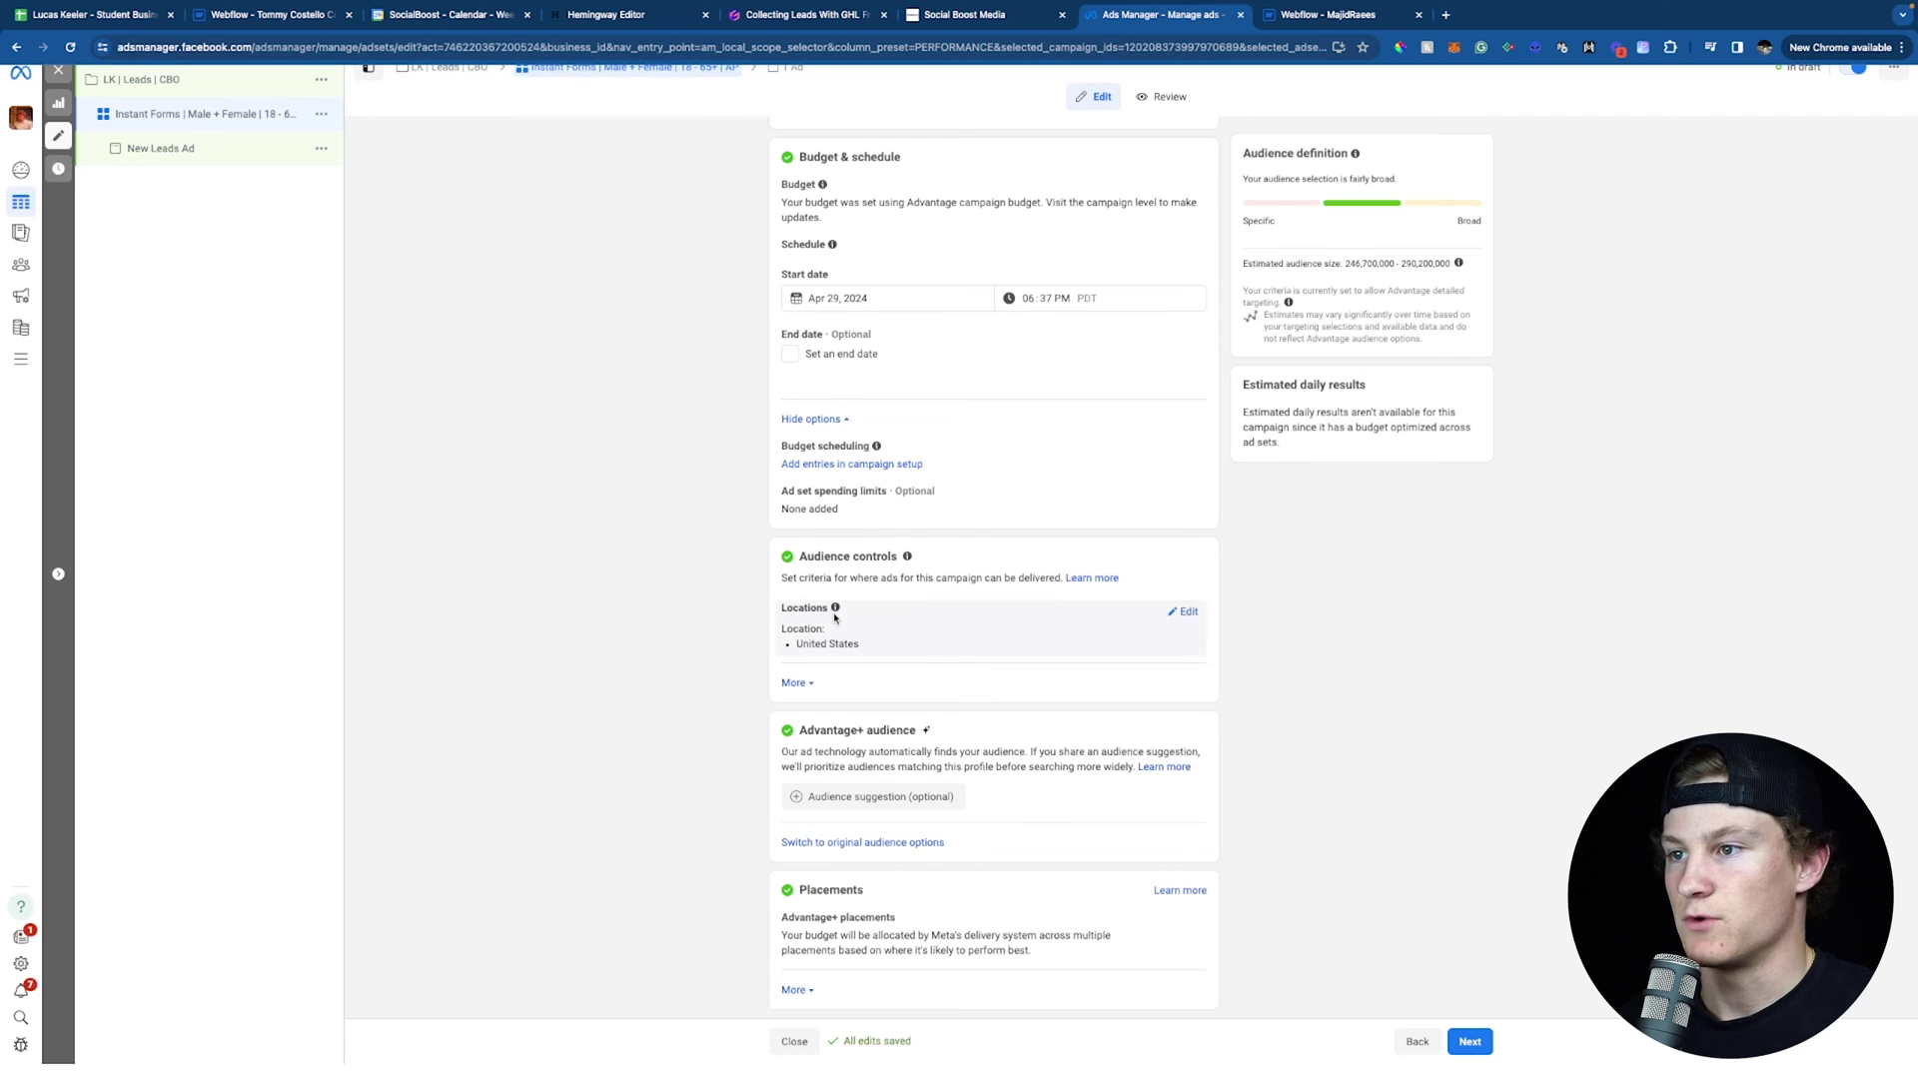
left_click(1174, 615)
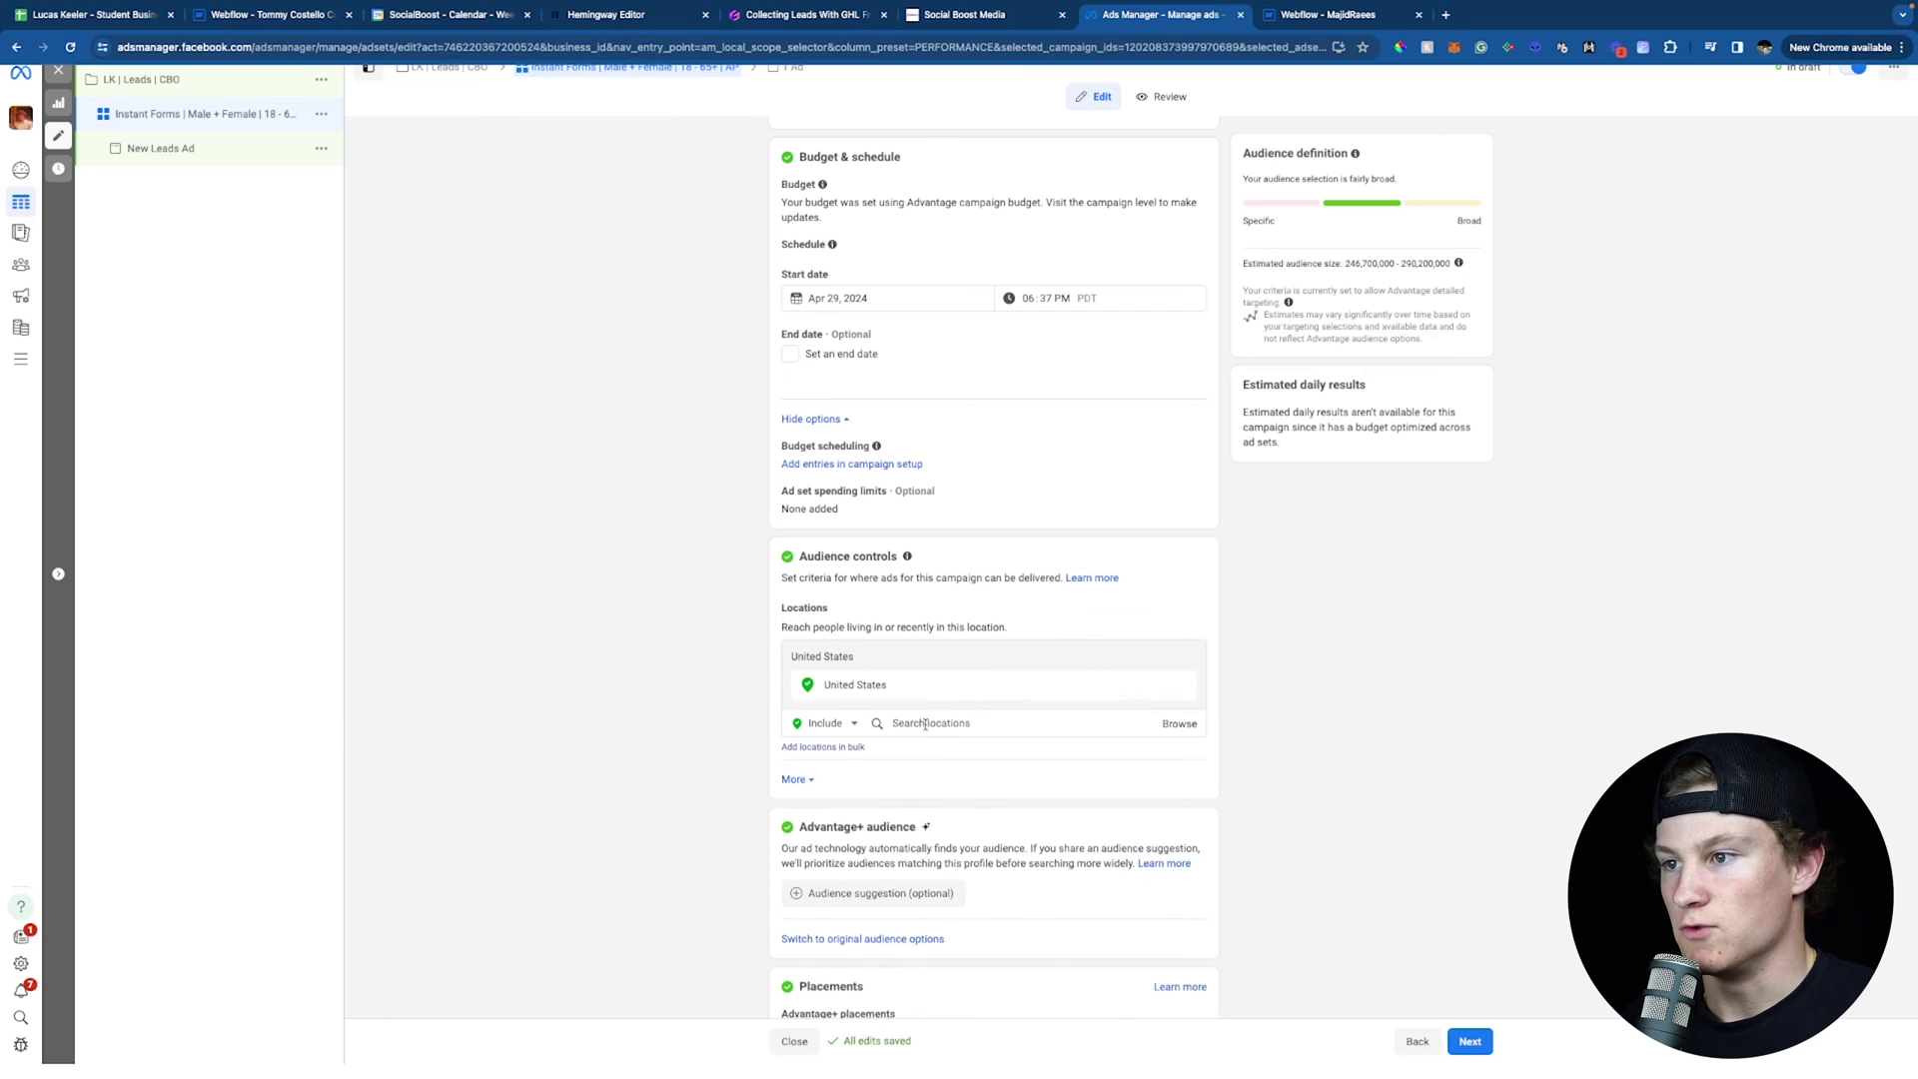
left_click(925, 723)
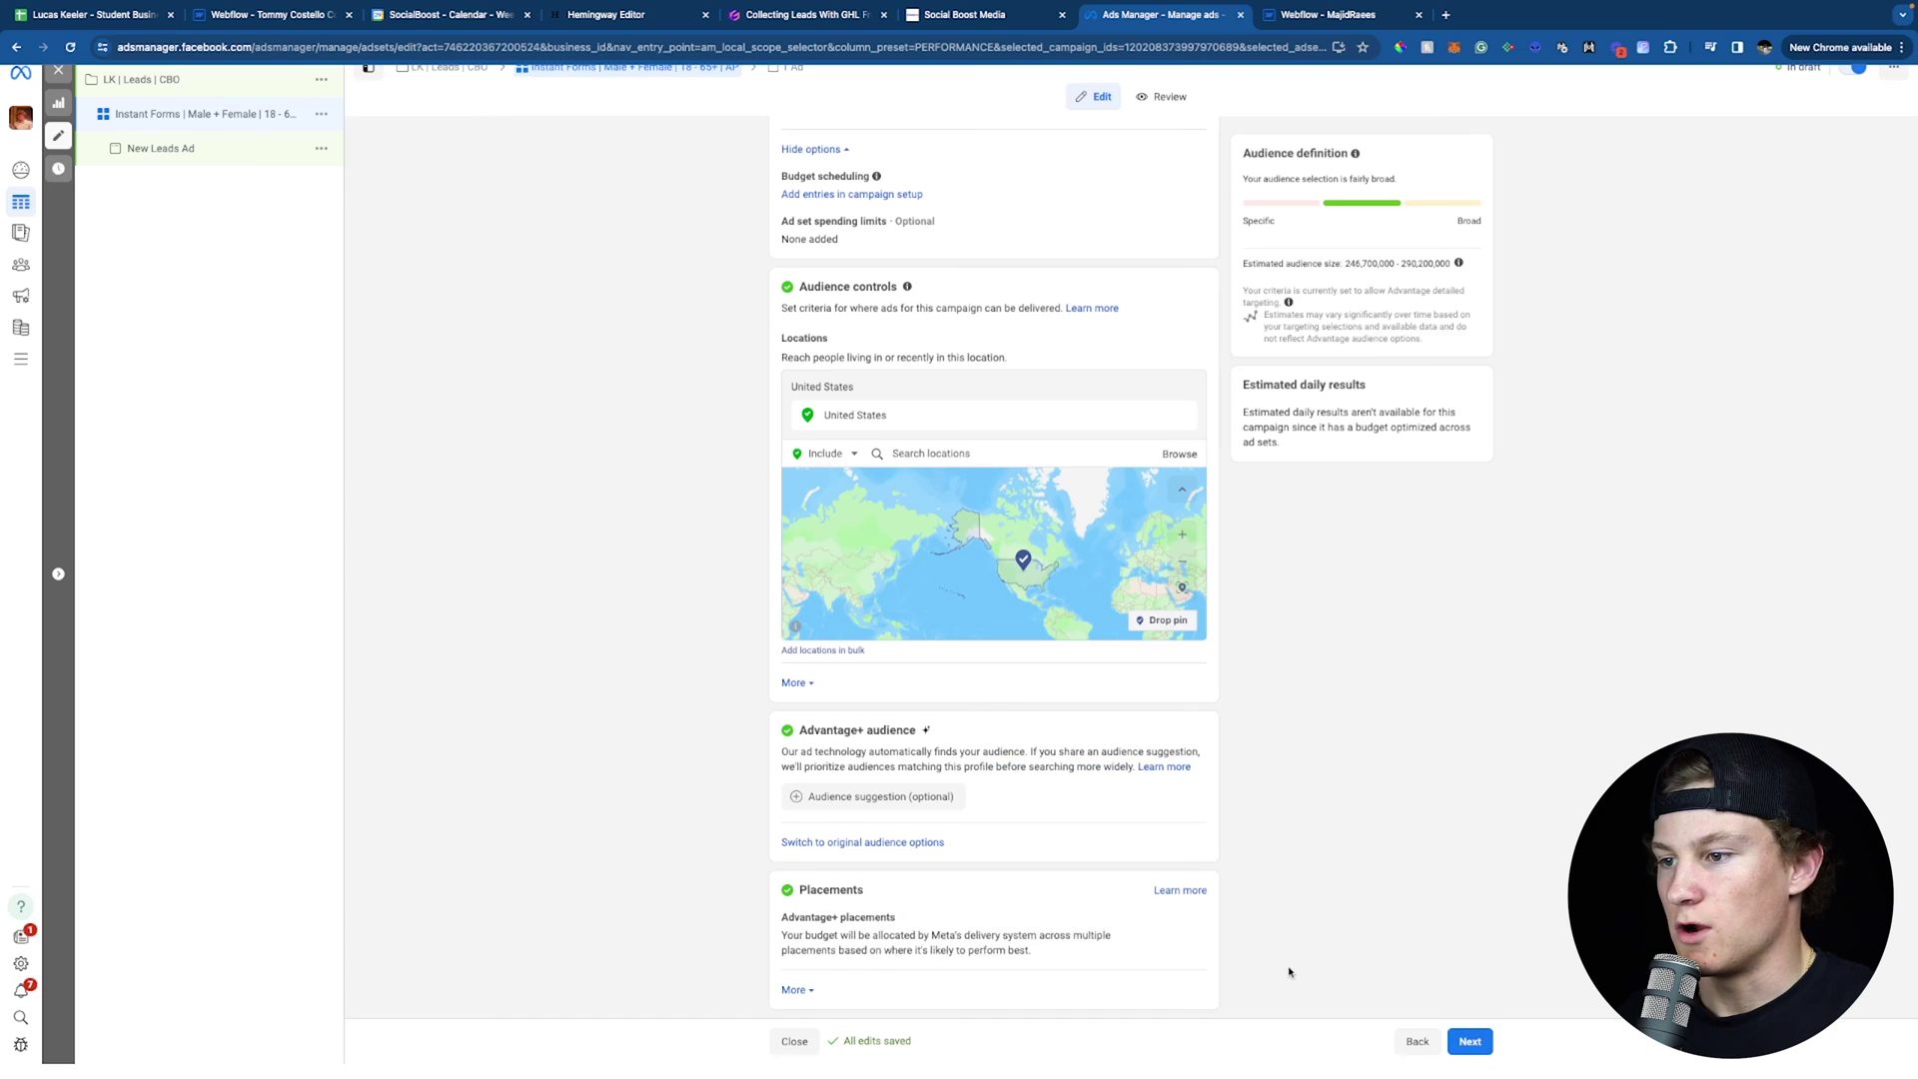
Continue to the ad level and name the ad "001".
left_click(1469, 1042)
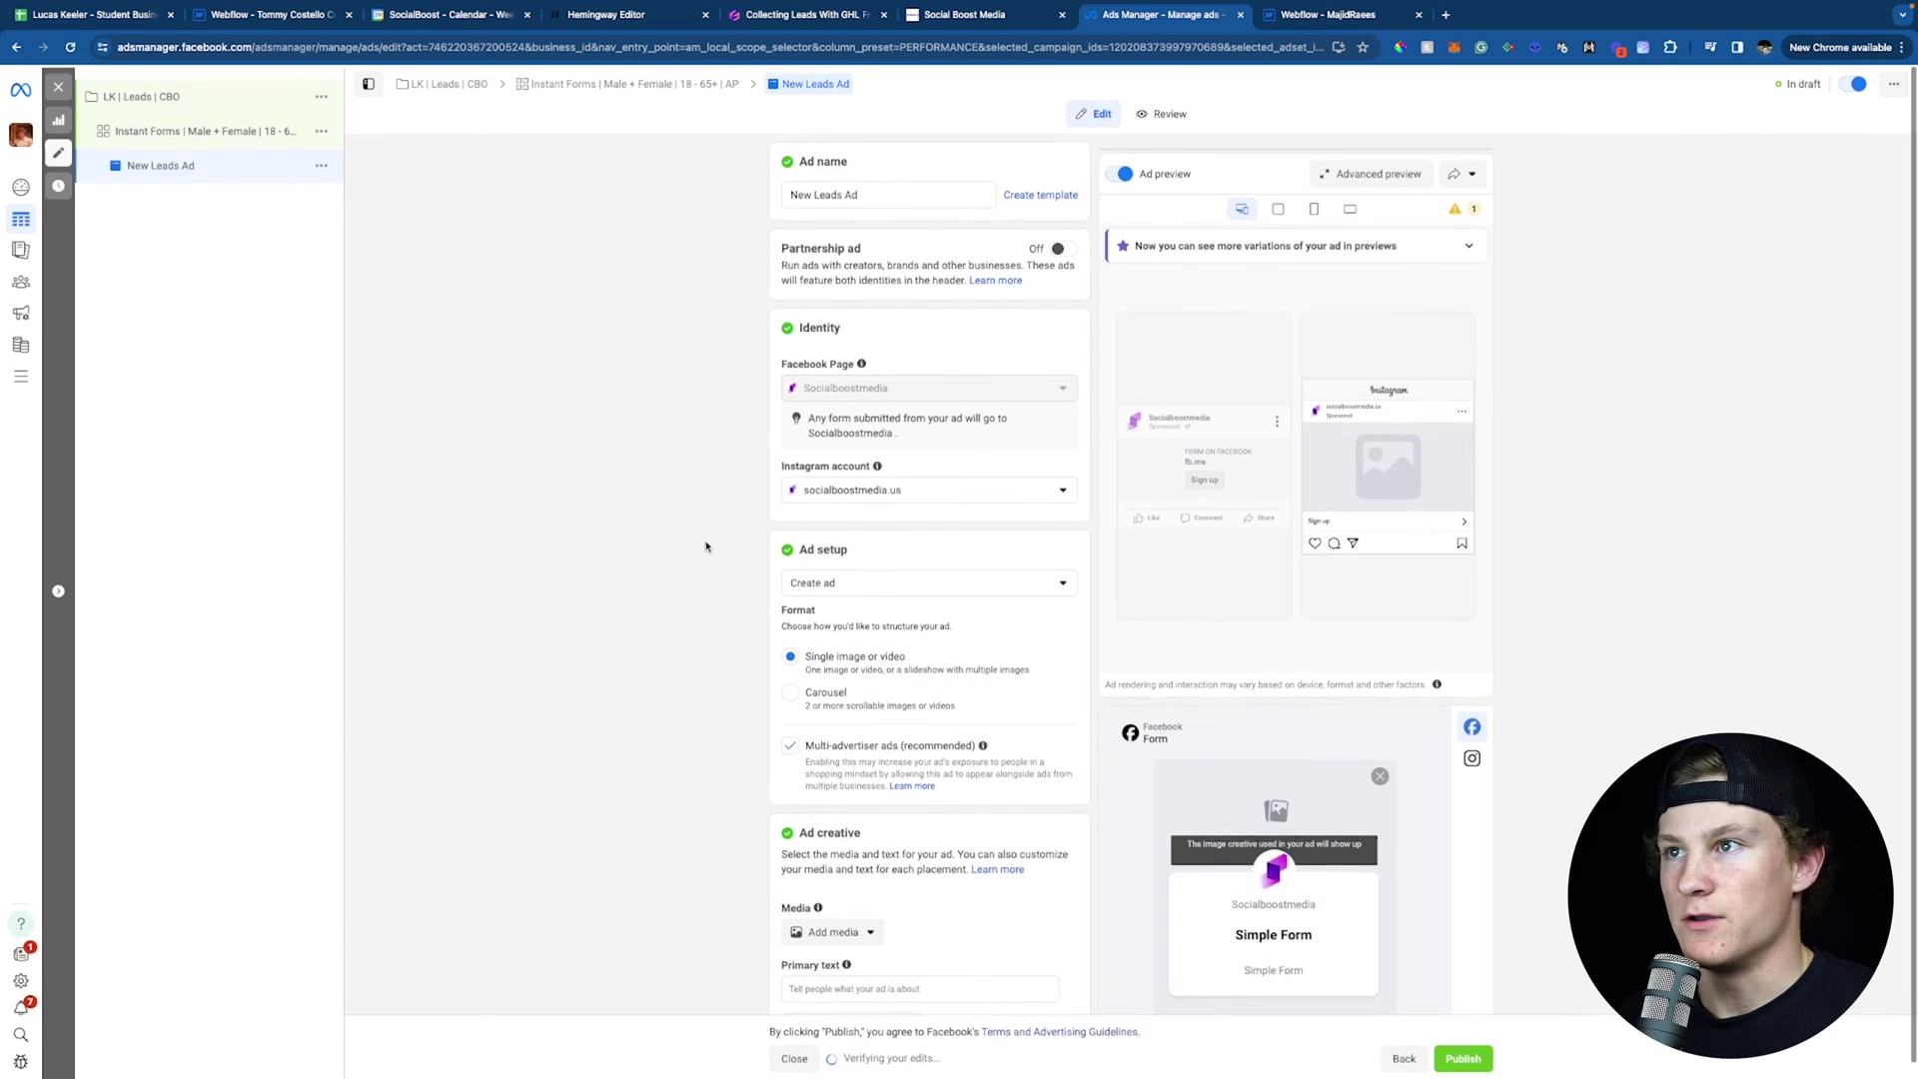
triple_click(889, 192)
type("001")
left_click(645, 262)
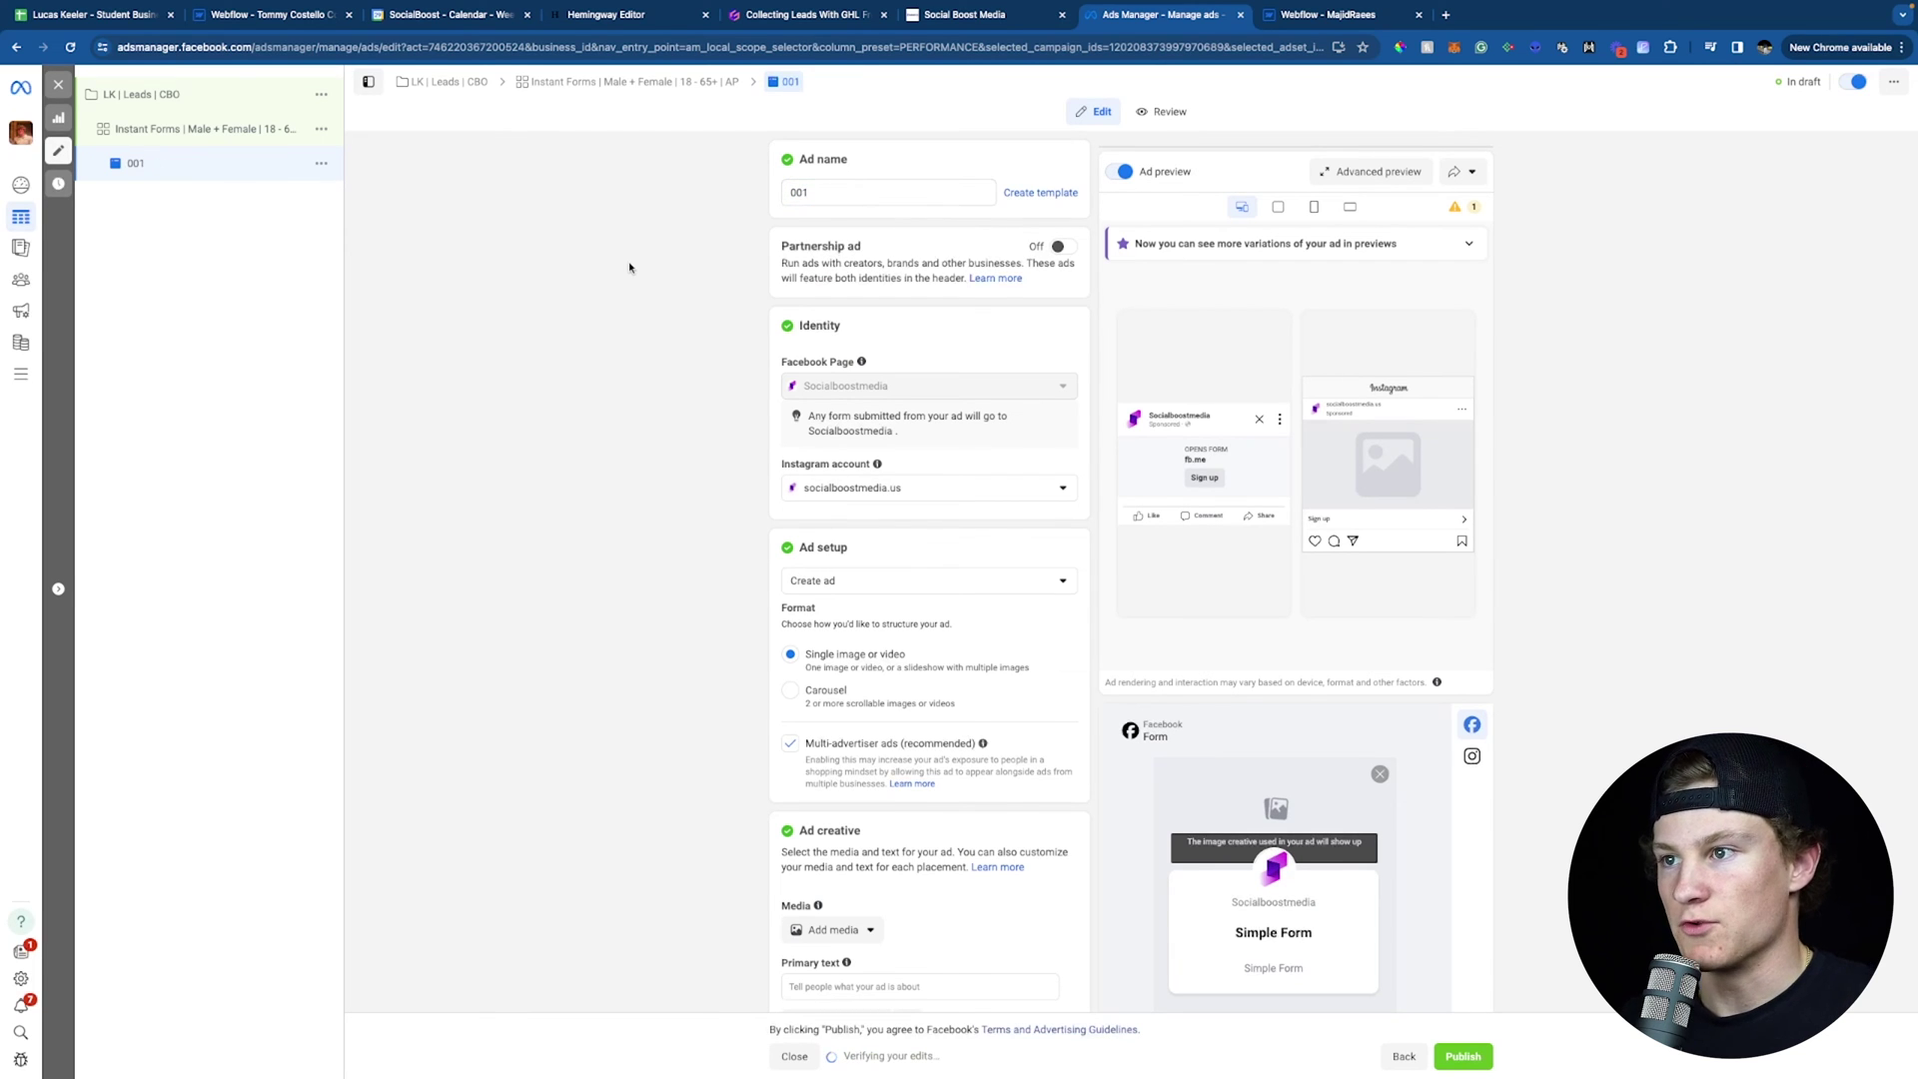
Create a new instant form named "E-Comm Owners" for the ad's destination and continue to its intro page.
scroll(859, 390, "down", 1)
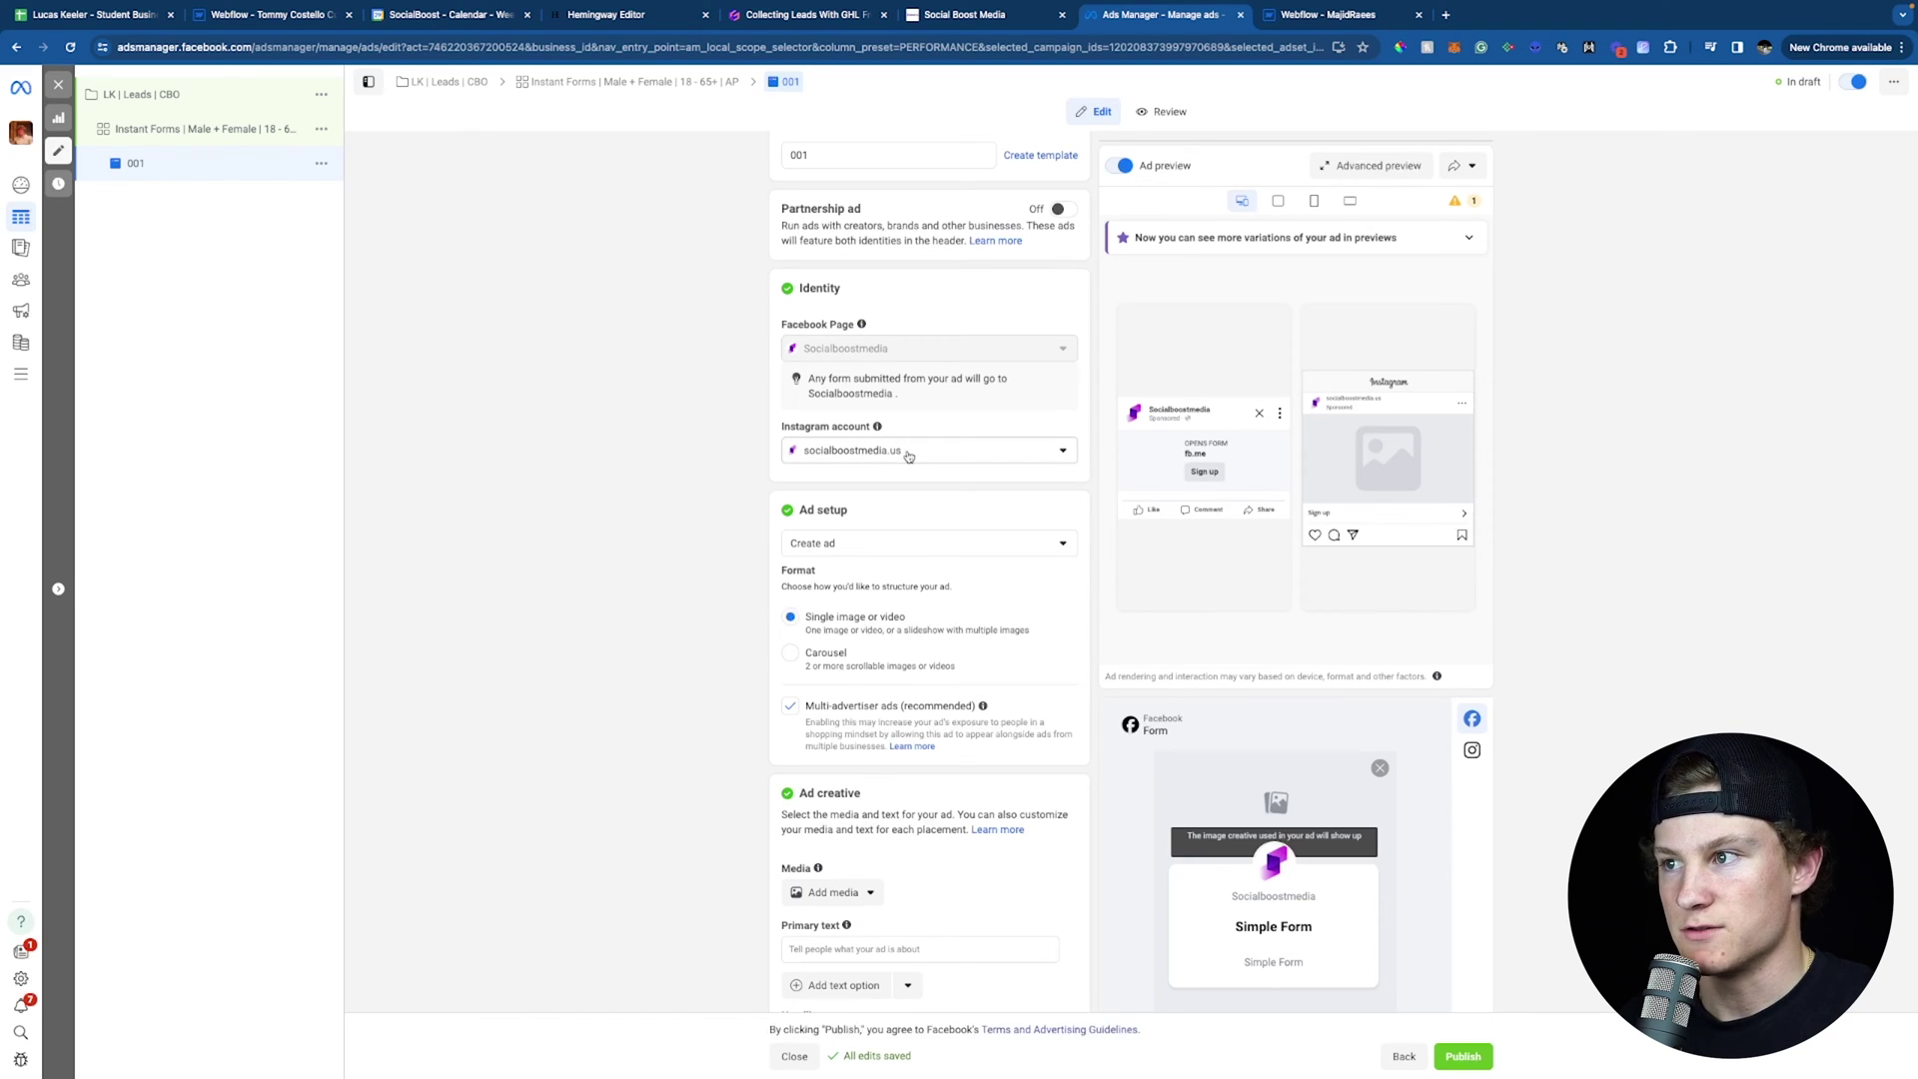
mouse_move(893, 375)
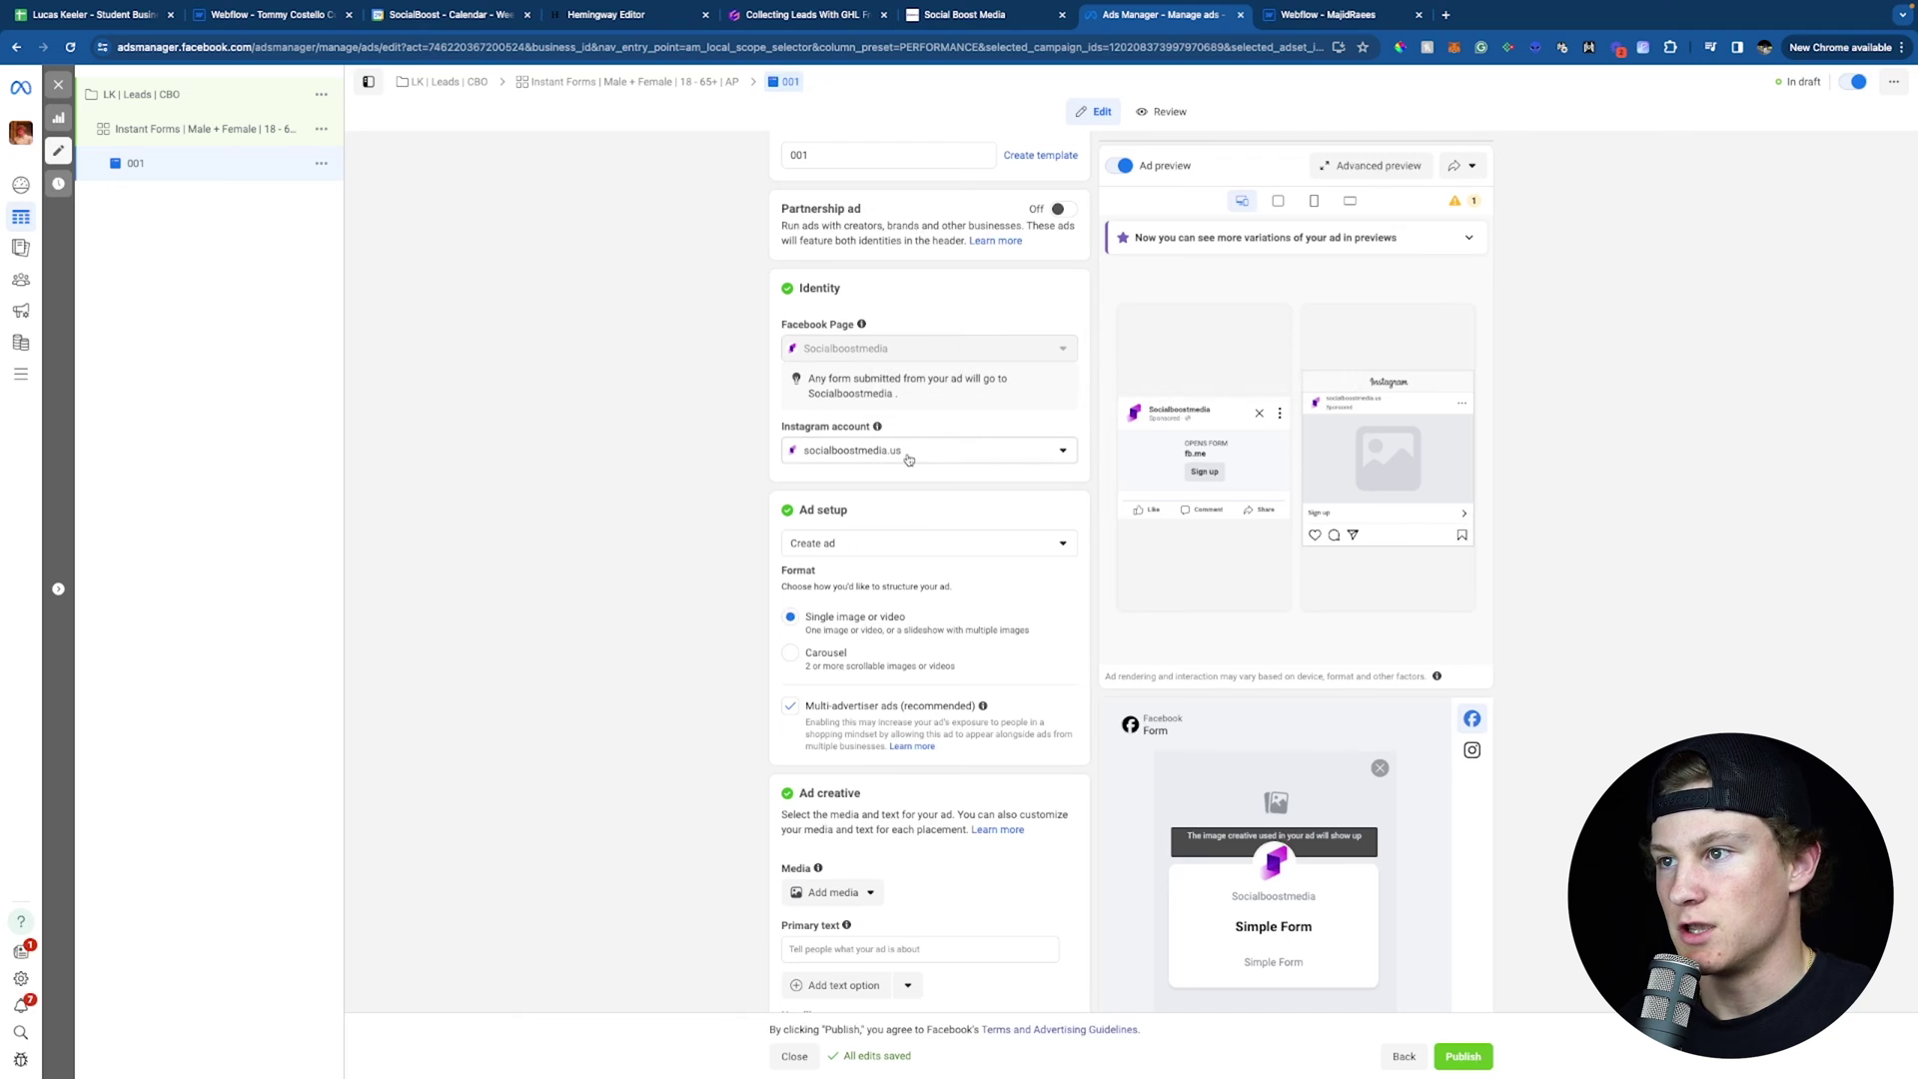
scroll(892, 459, "down", 2)
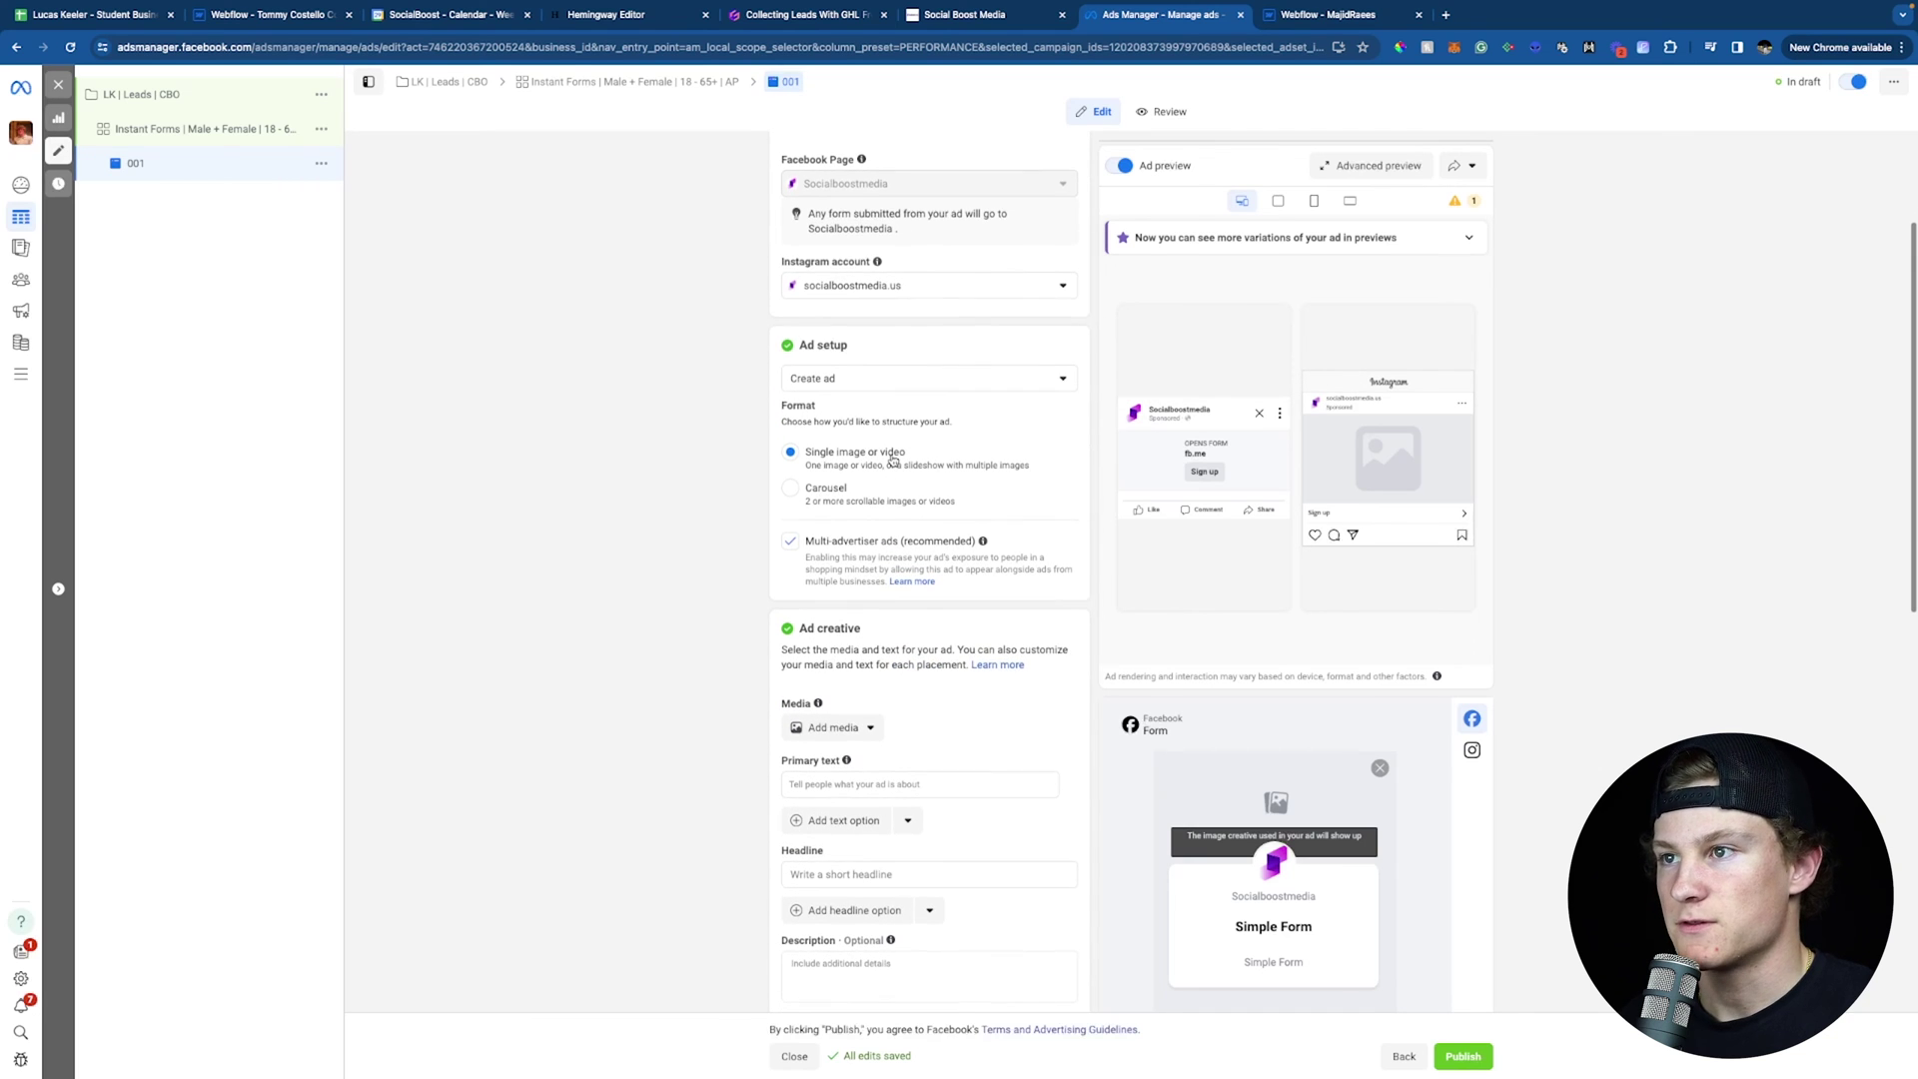
scroll(884, 445, "down", 1)
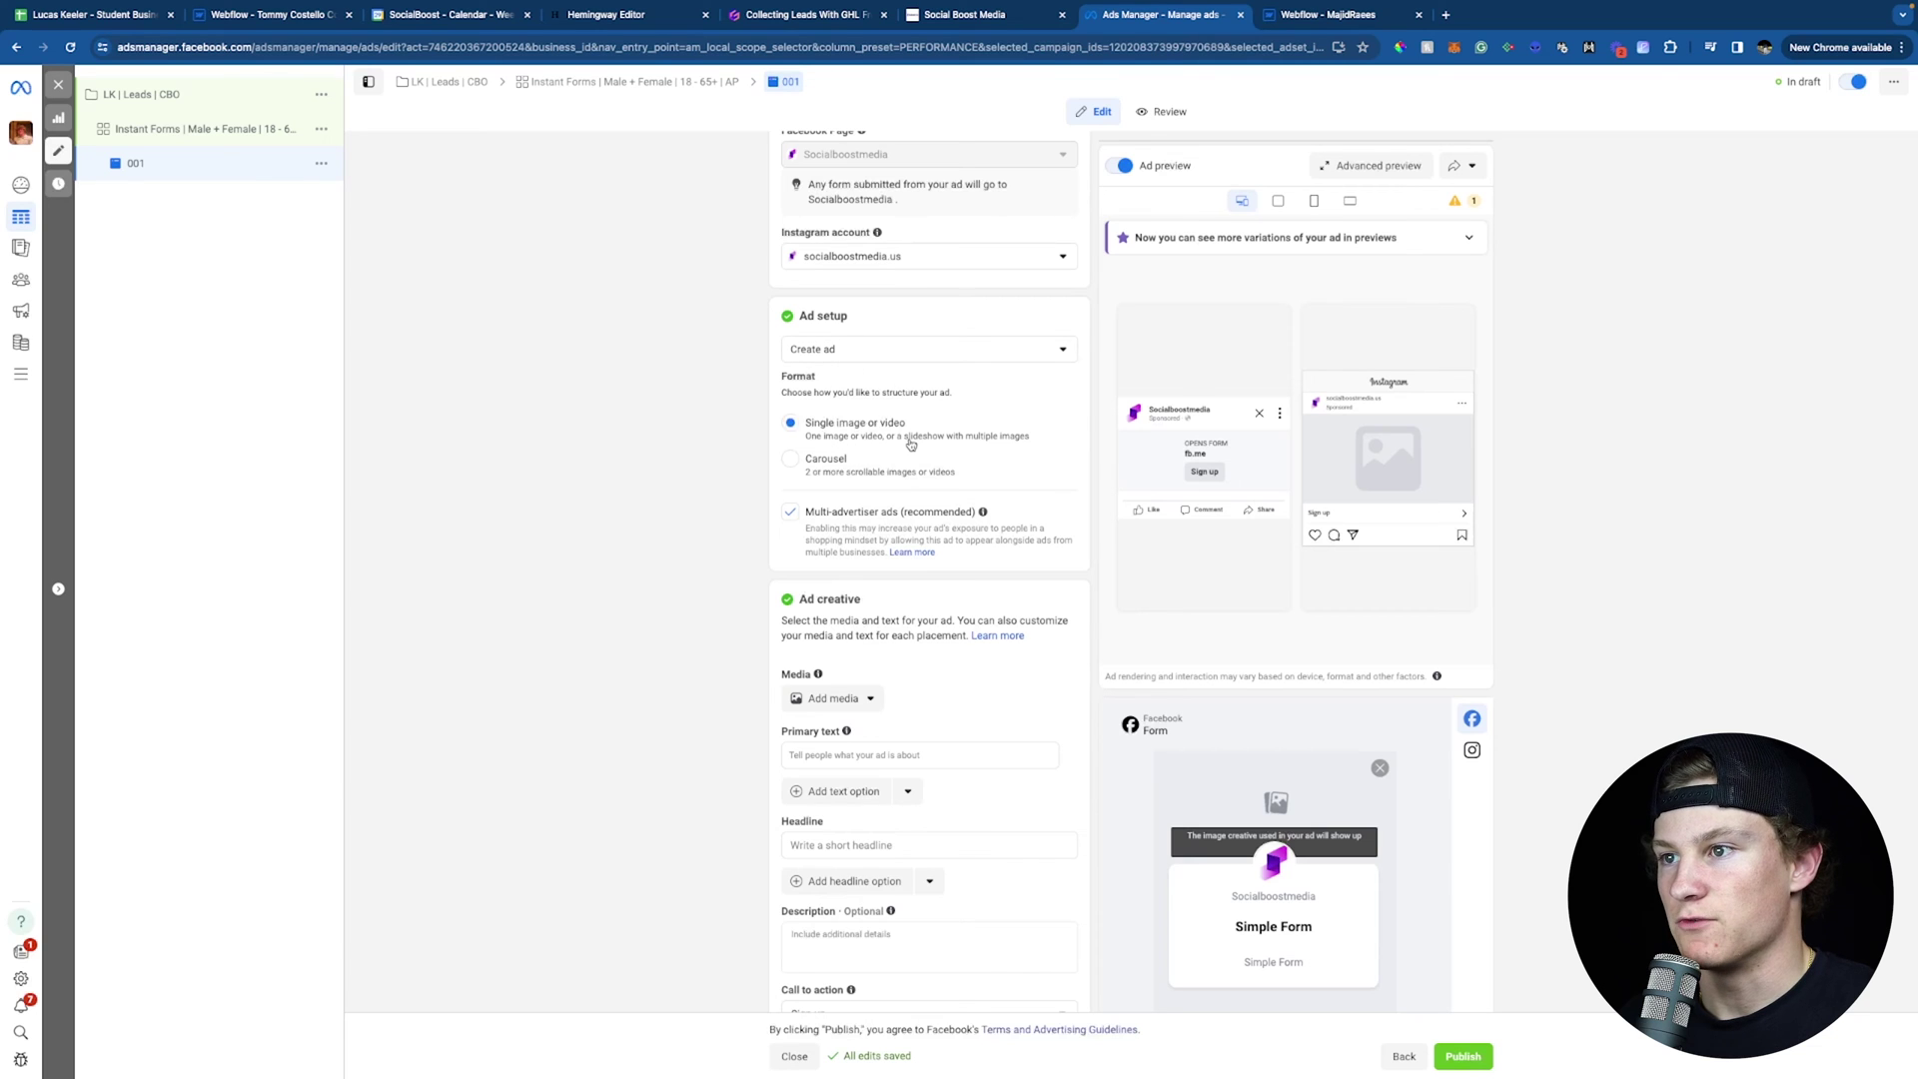
scroll(861, 442, "down", 3)
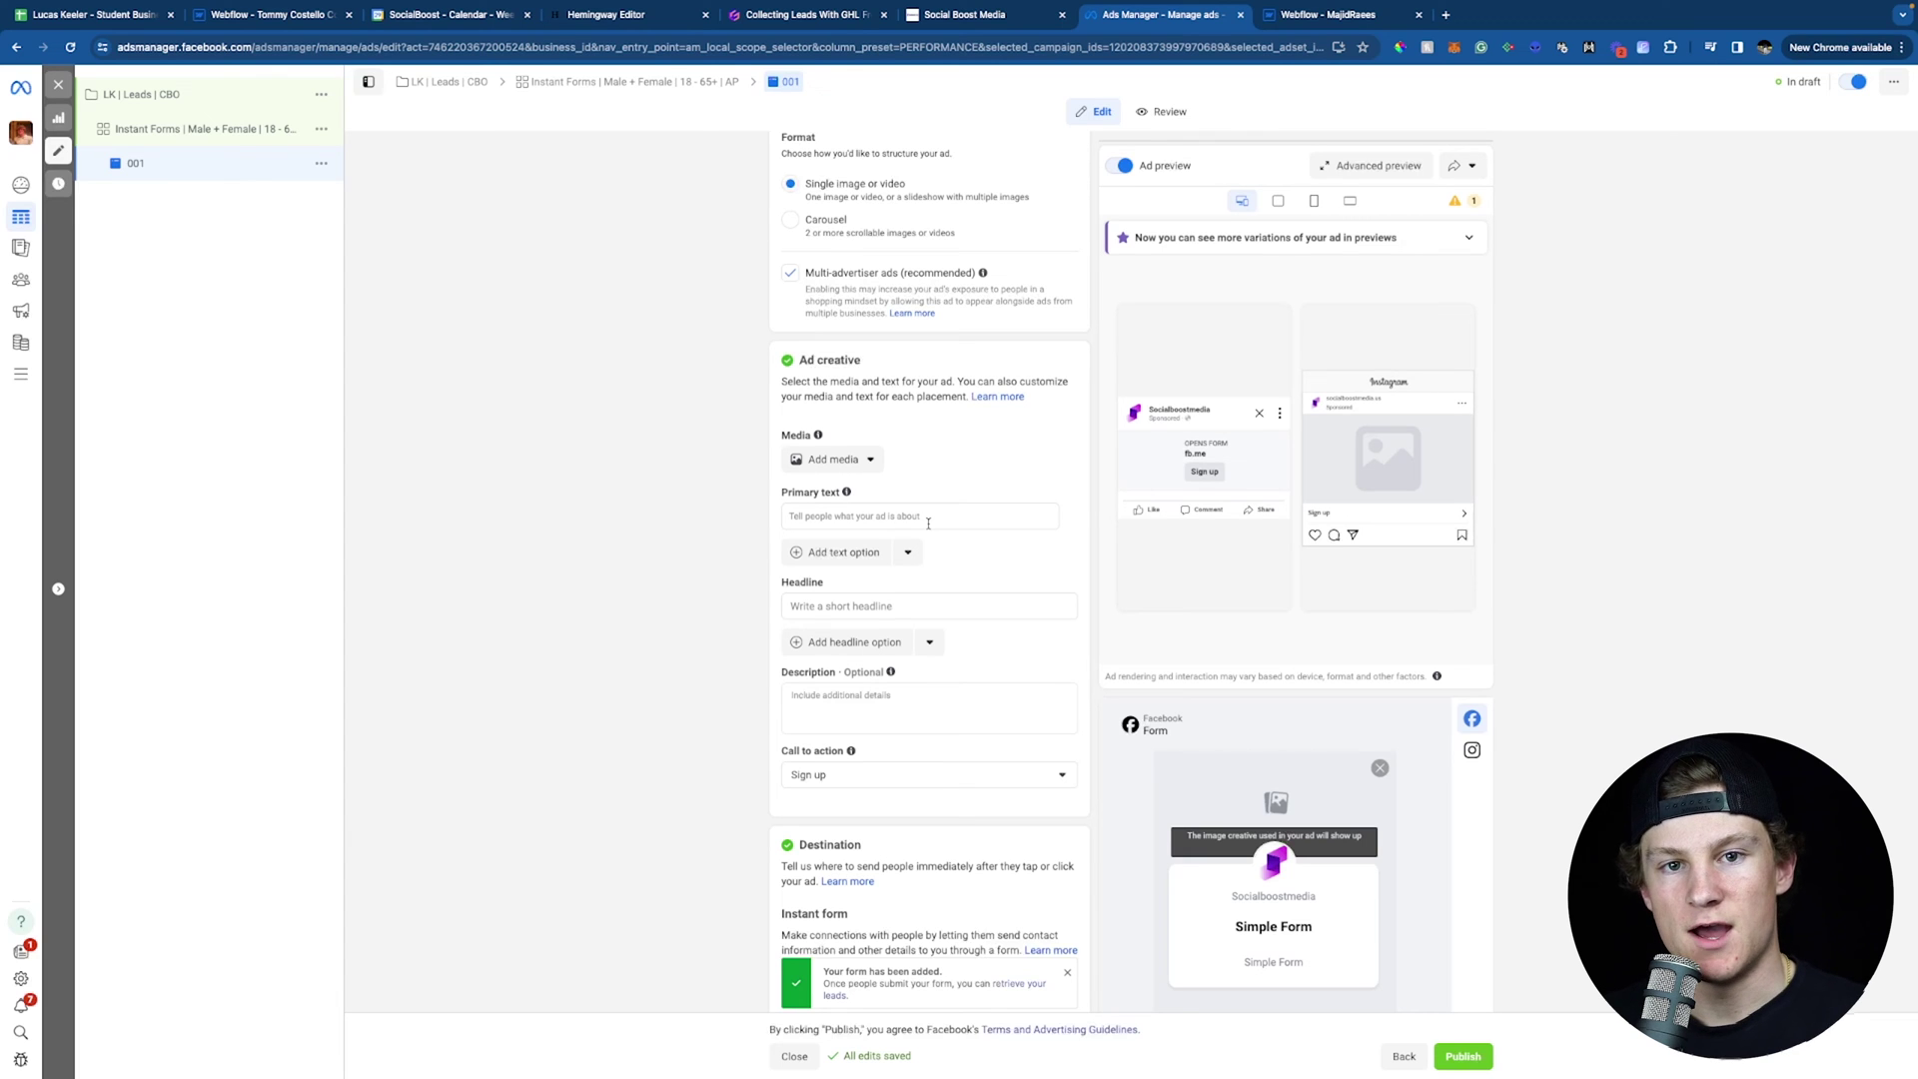
scroll(928, 524, "down", 6)
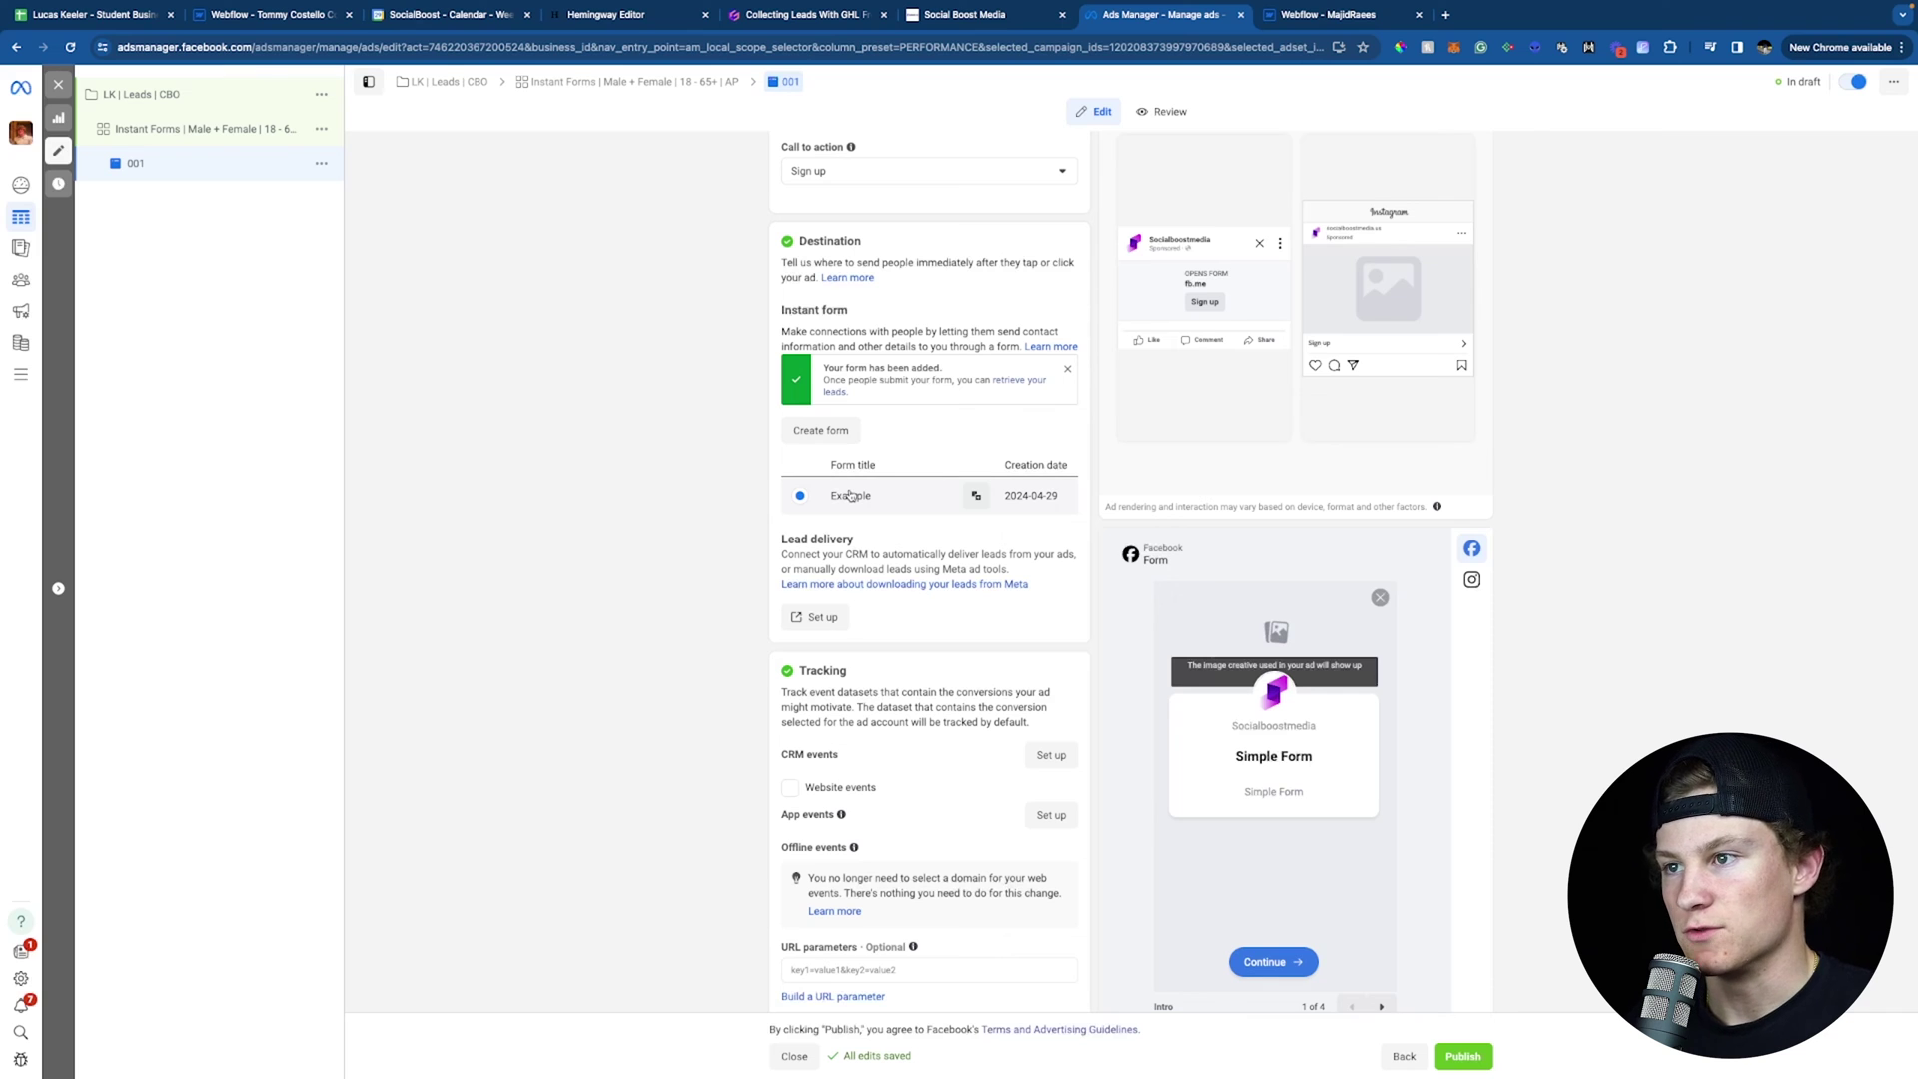
left_click(827, 435)
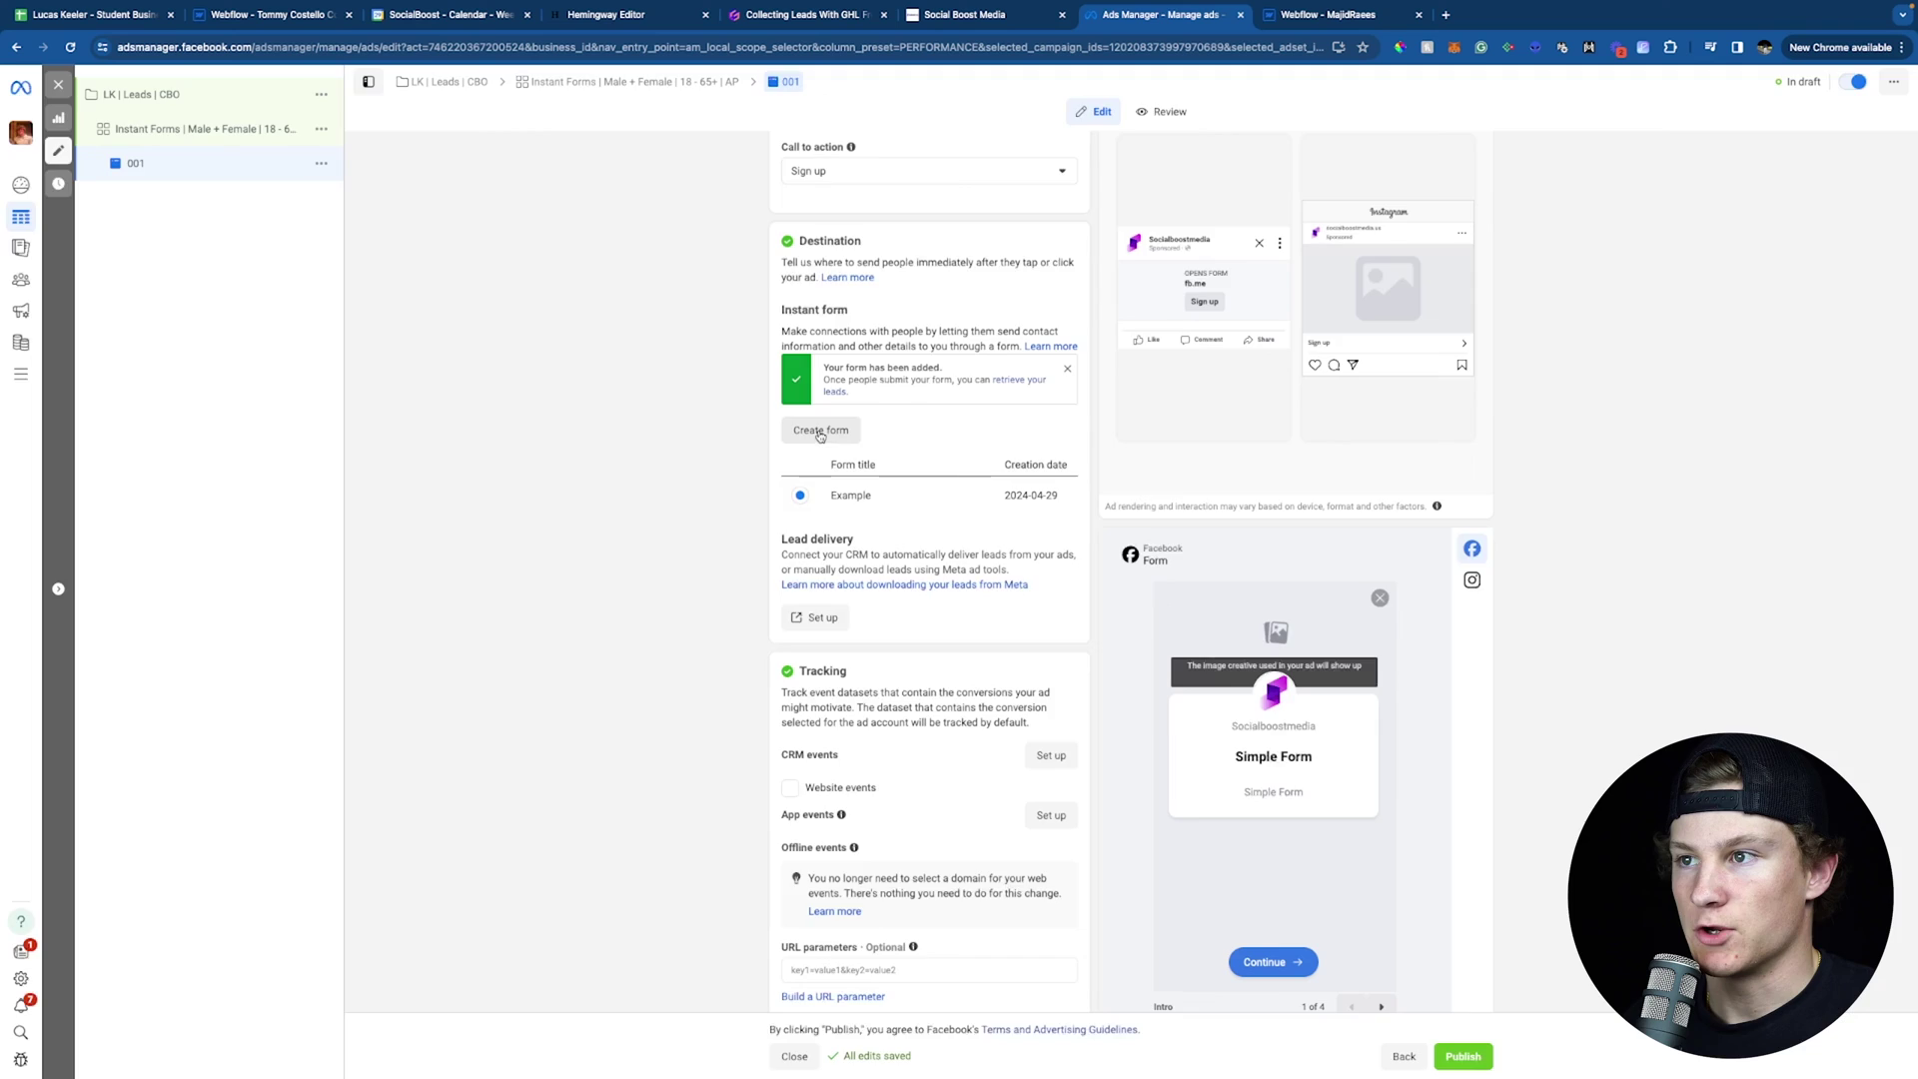
left_click_drag(797, 292, 641, 292)
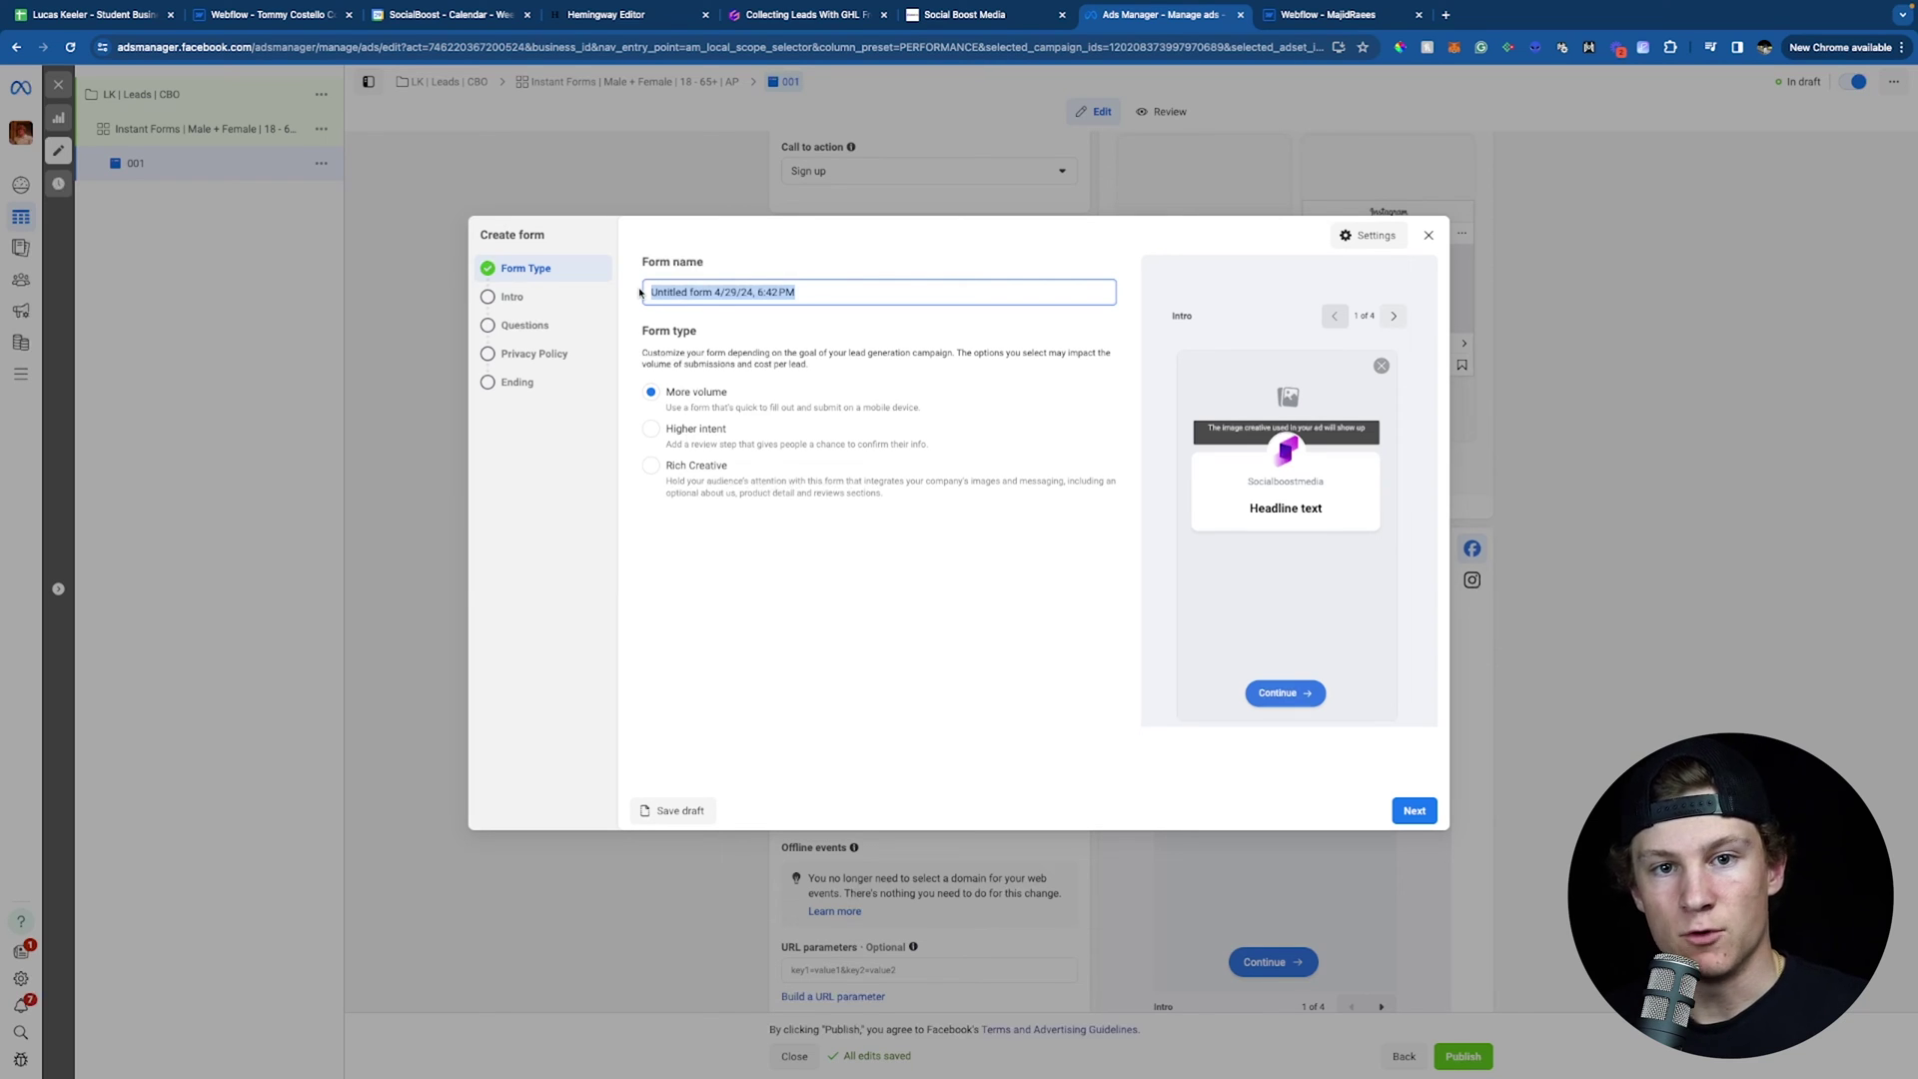
key("BackSpace")
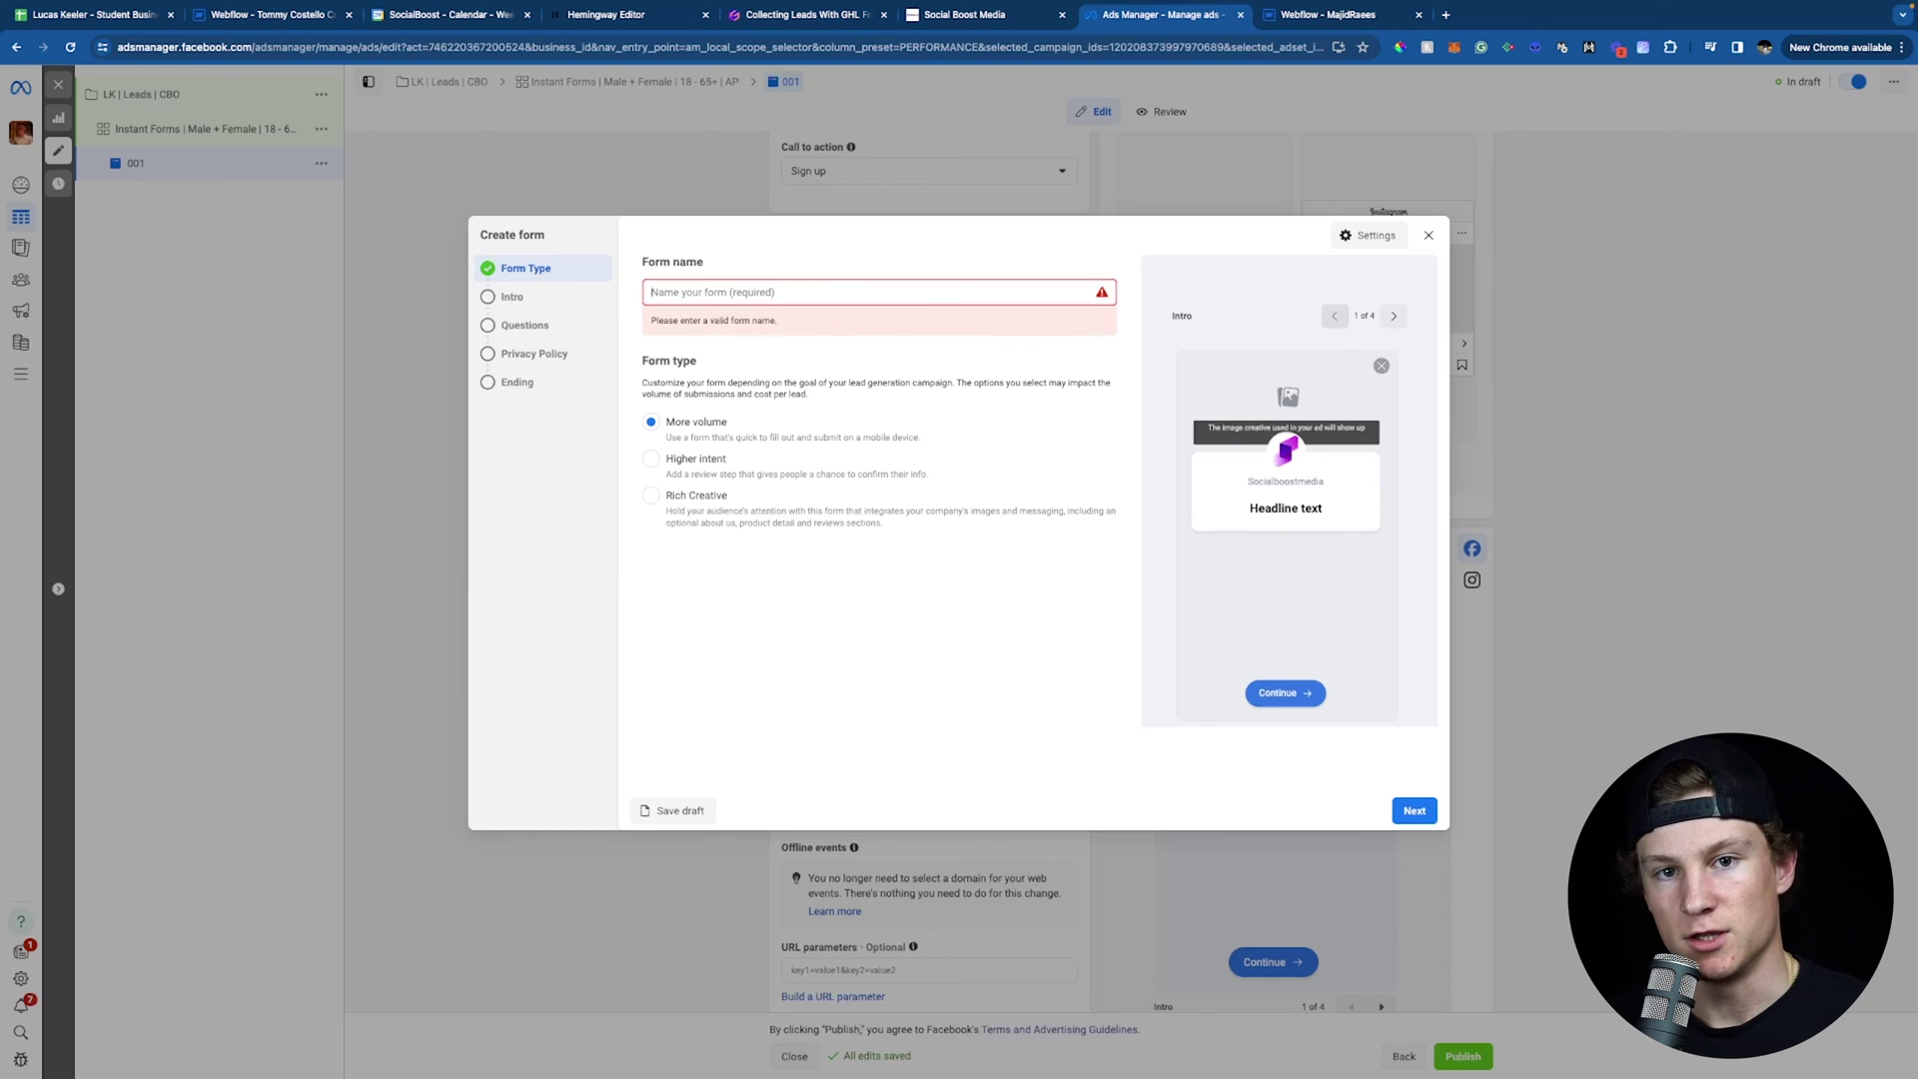
type("E-Comm Owners")
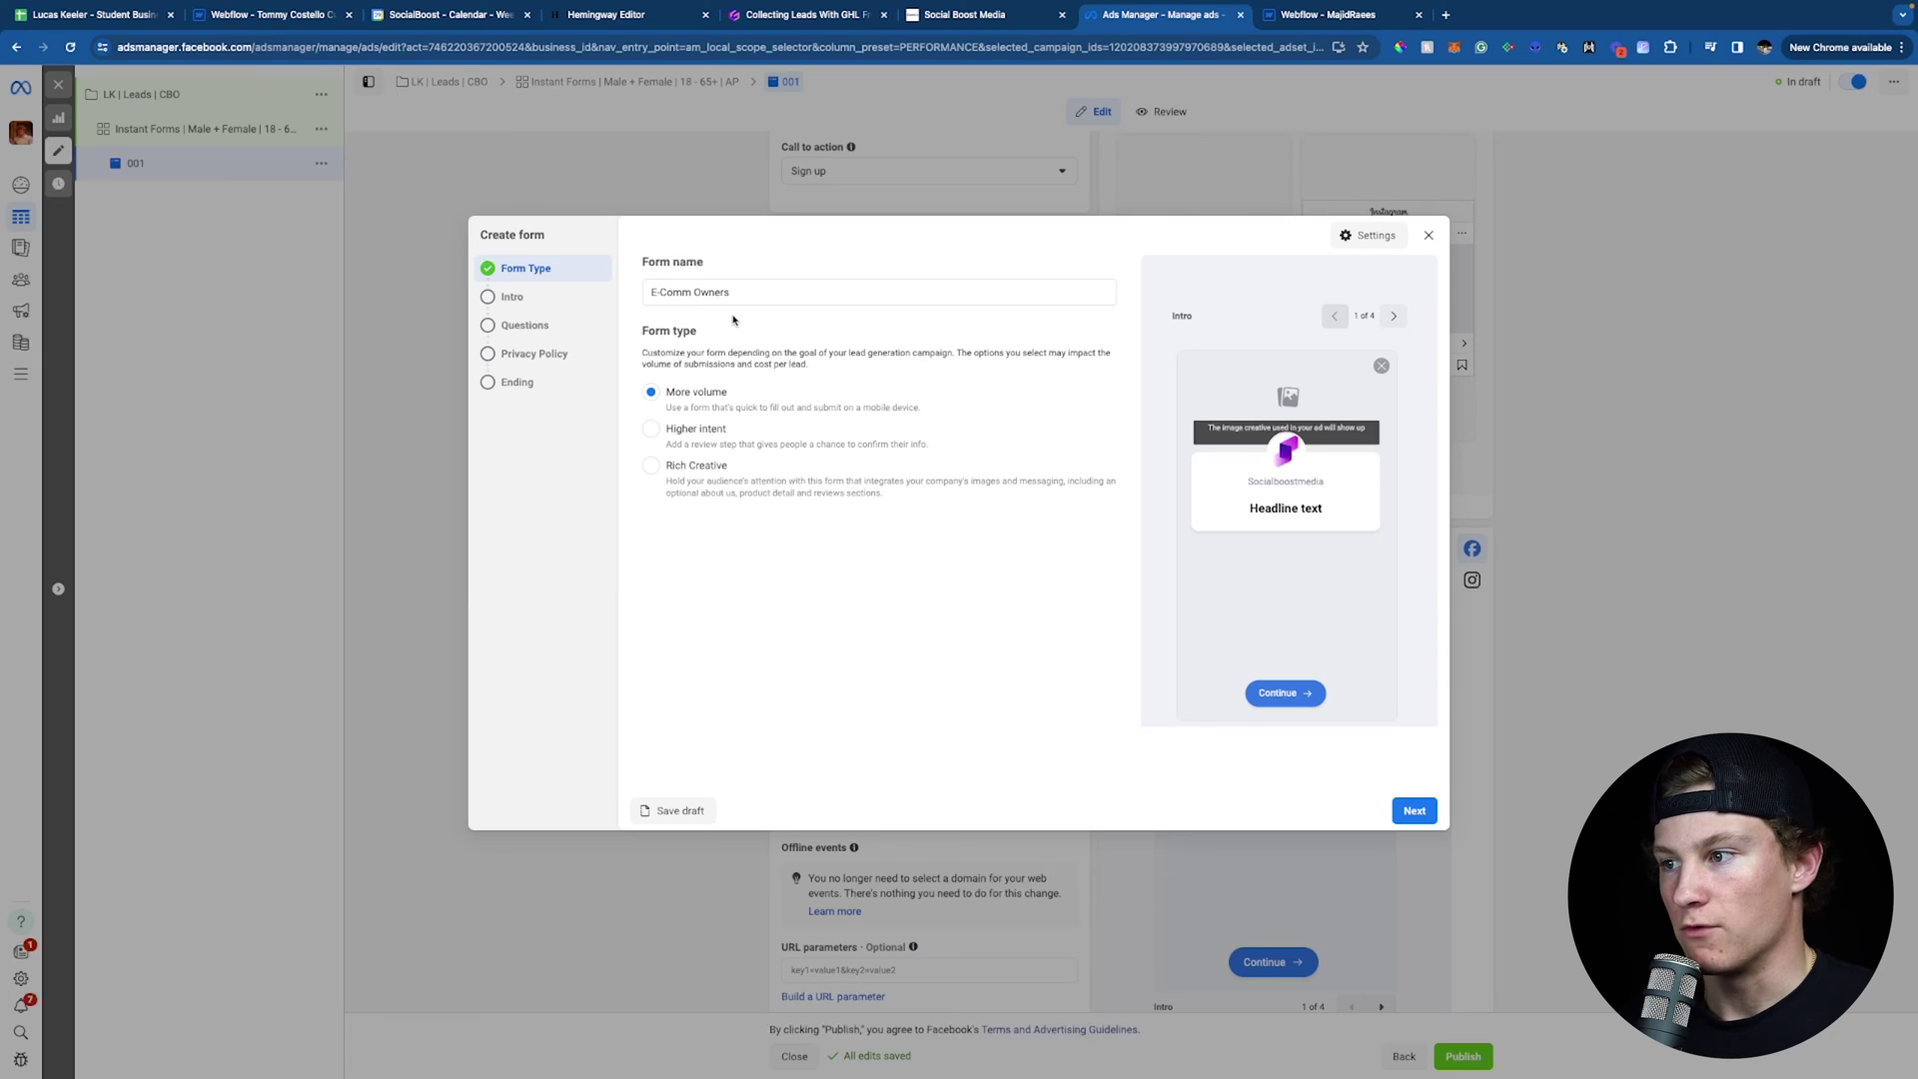
left_click(1411, 809)
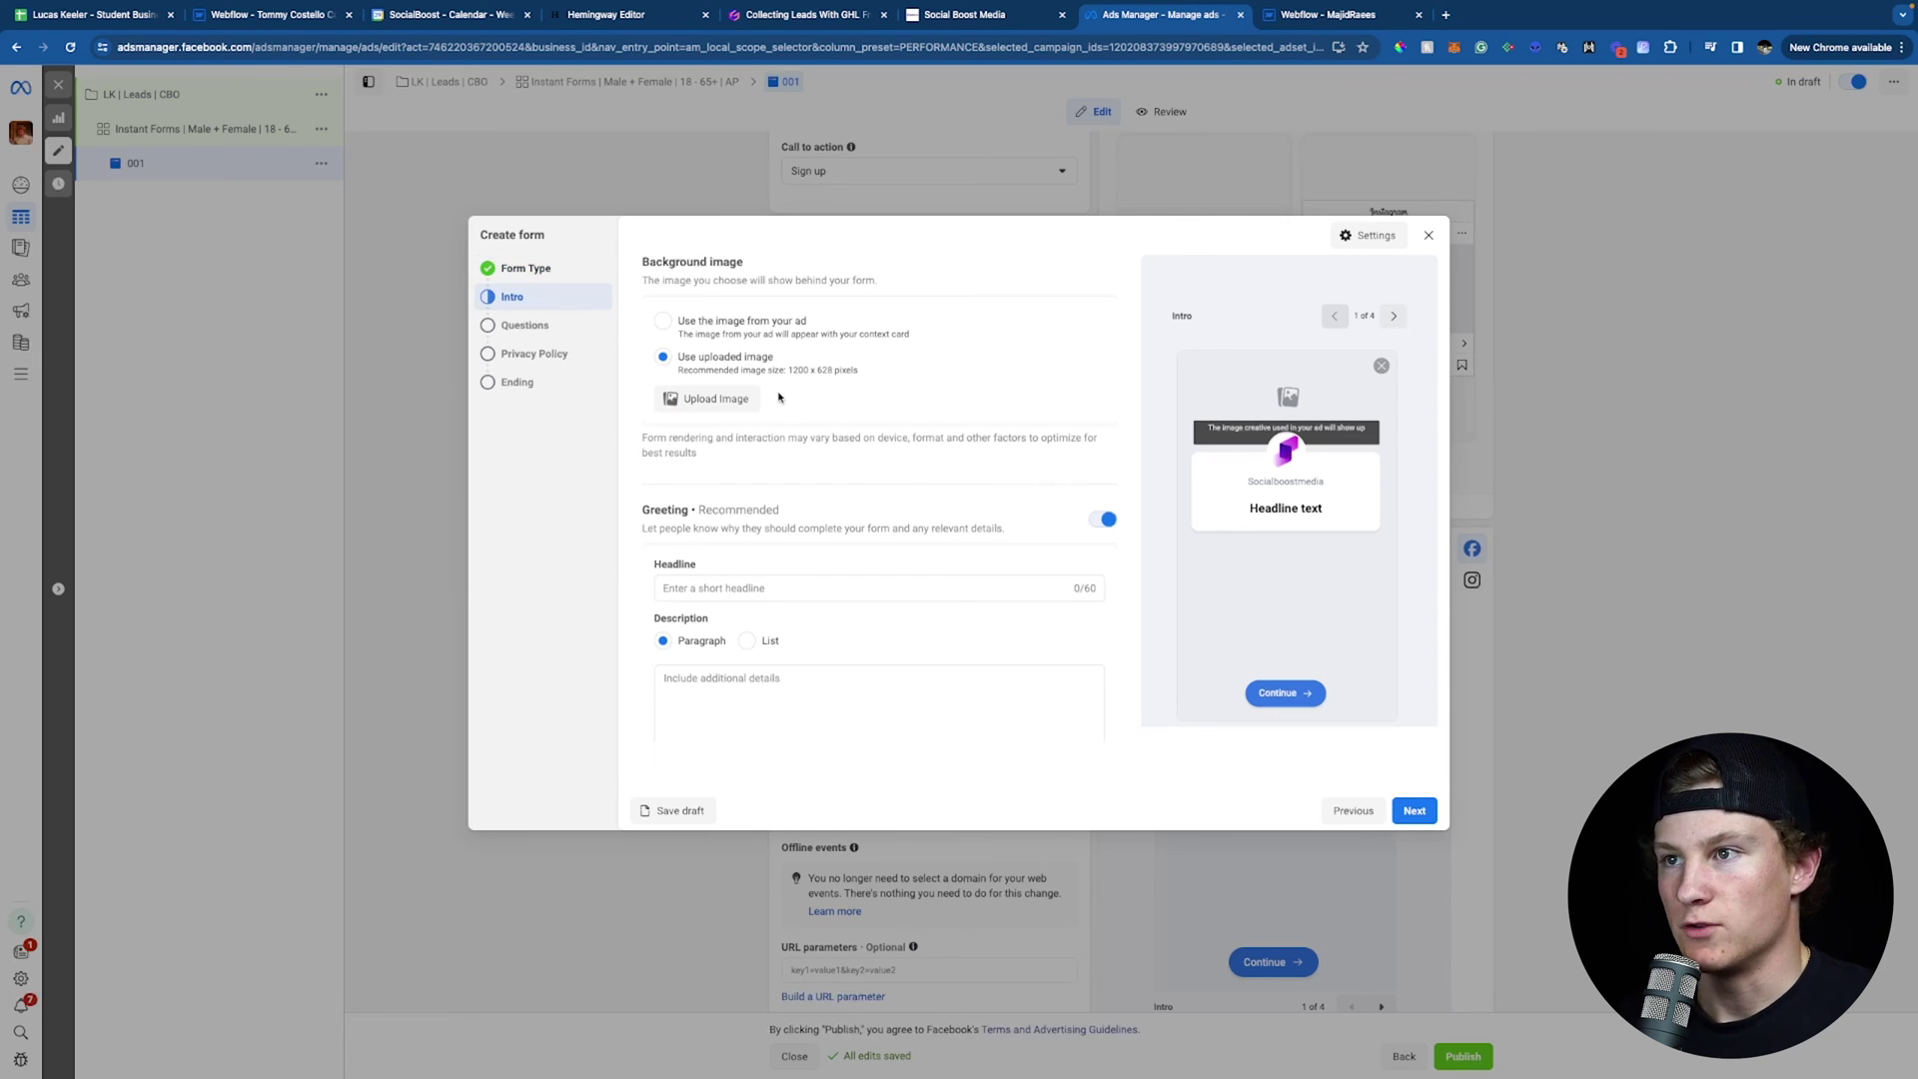
Give the intro the ad's image, headline "Gain $10,000 A Month To Your E-Comm Store!" and description "Fill out this form and see if you qualify.".
left_click(665, 321)
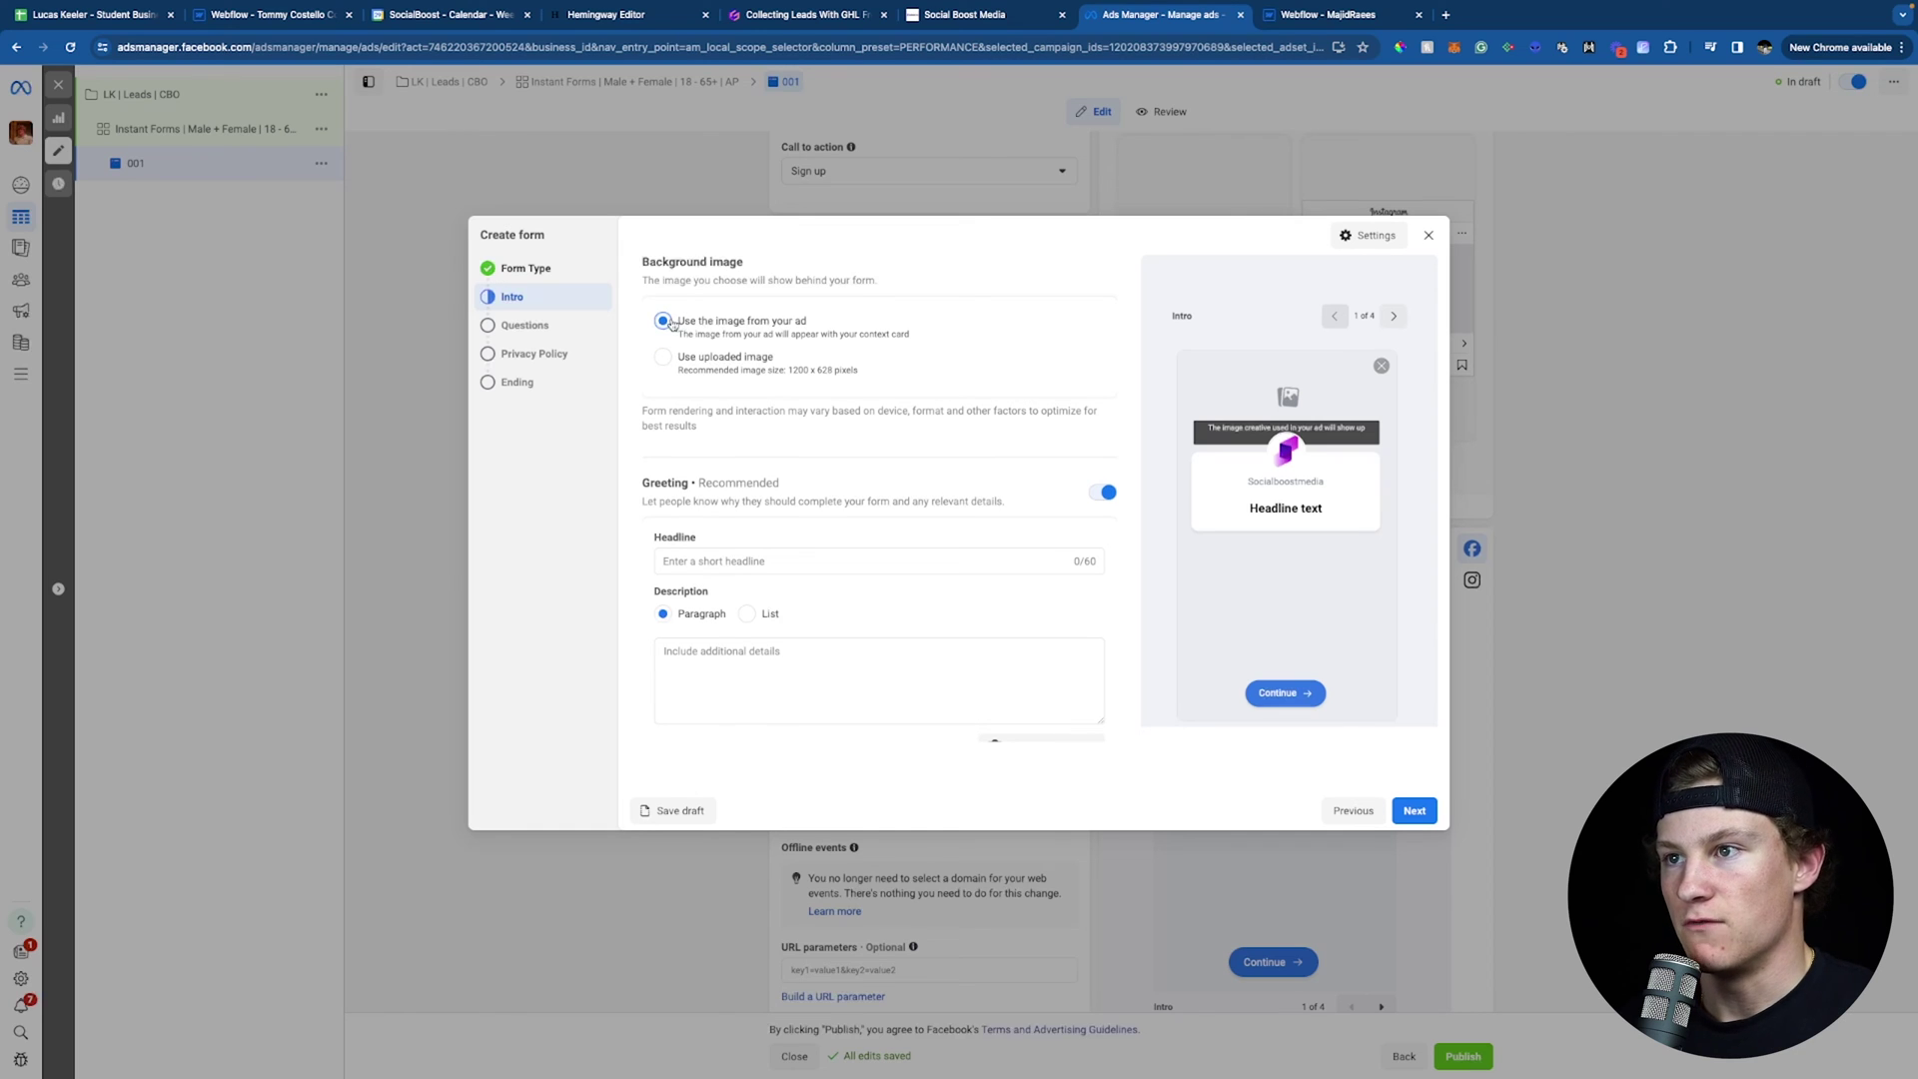
left_click(681, 361)
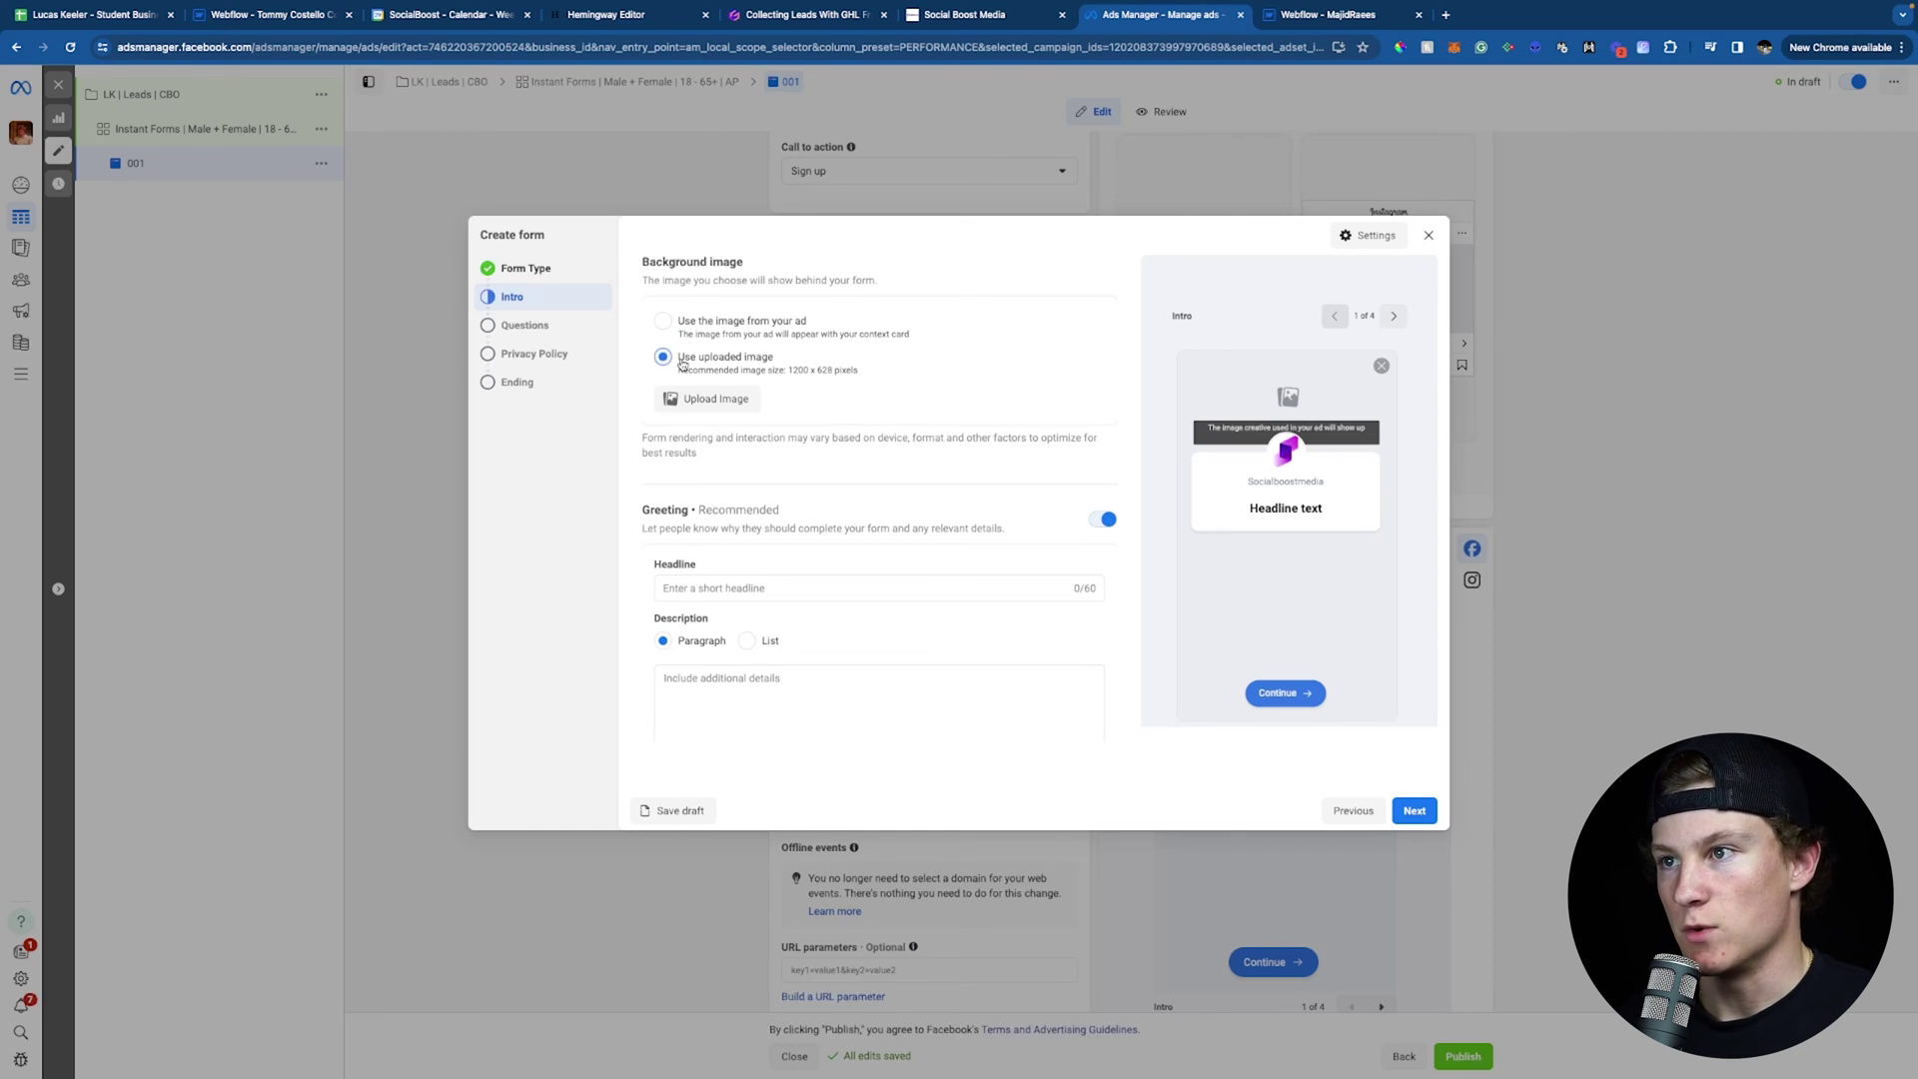
left_click_drag(788, 370, 874, 376)
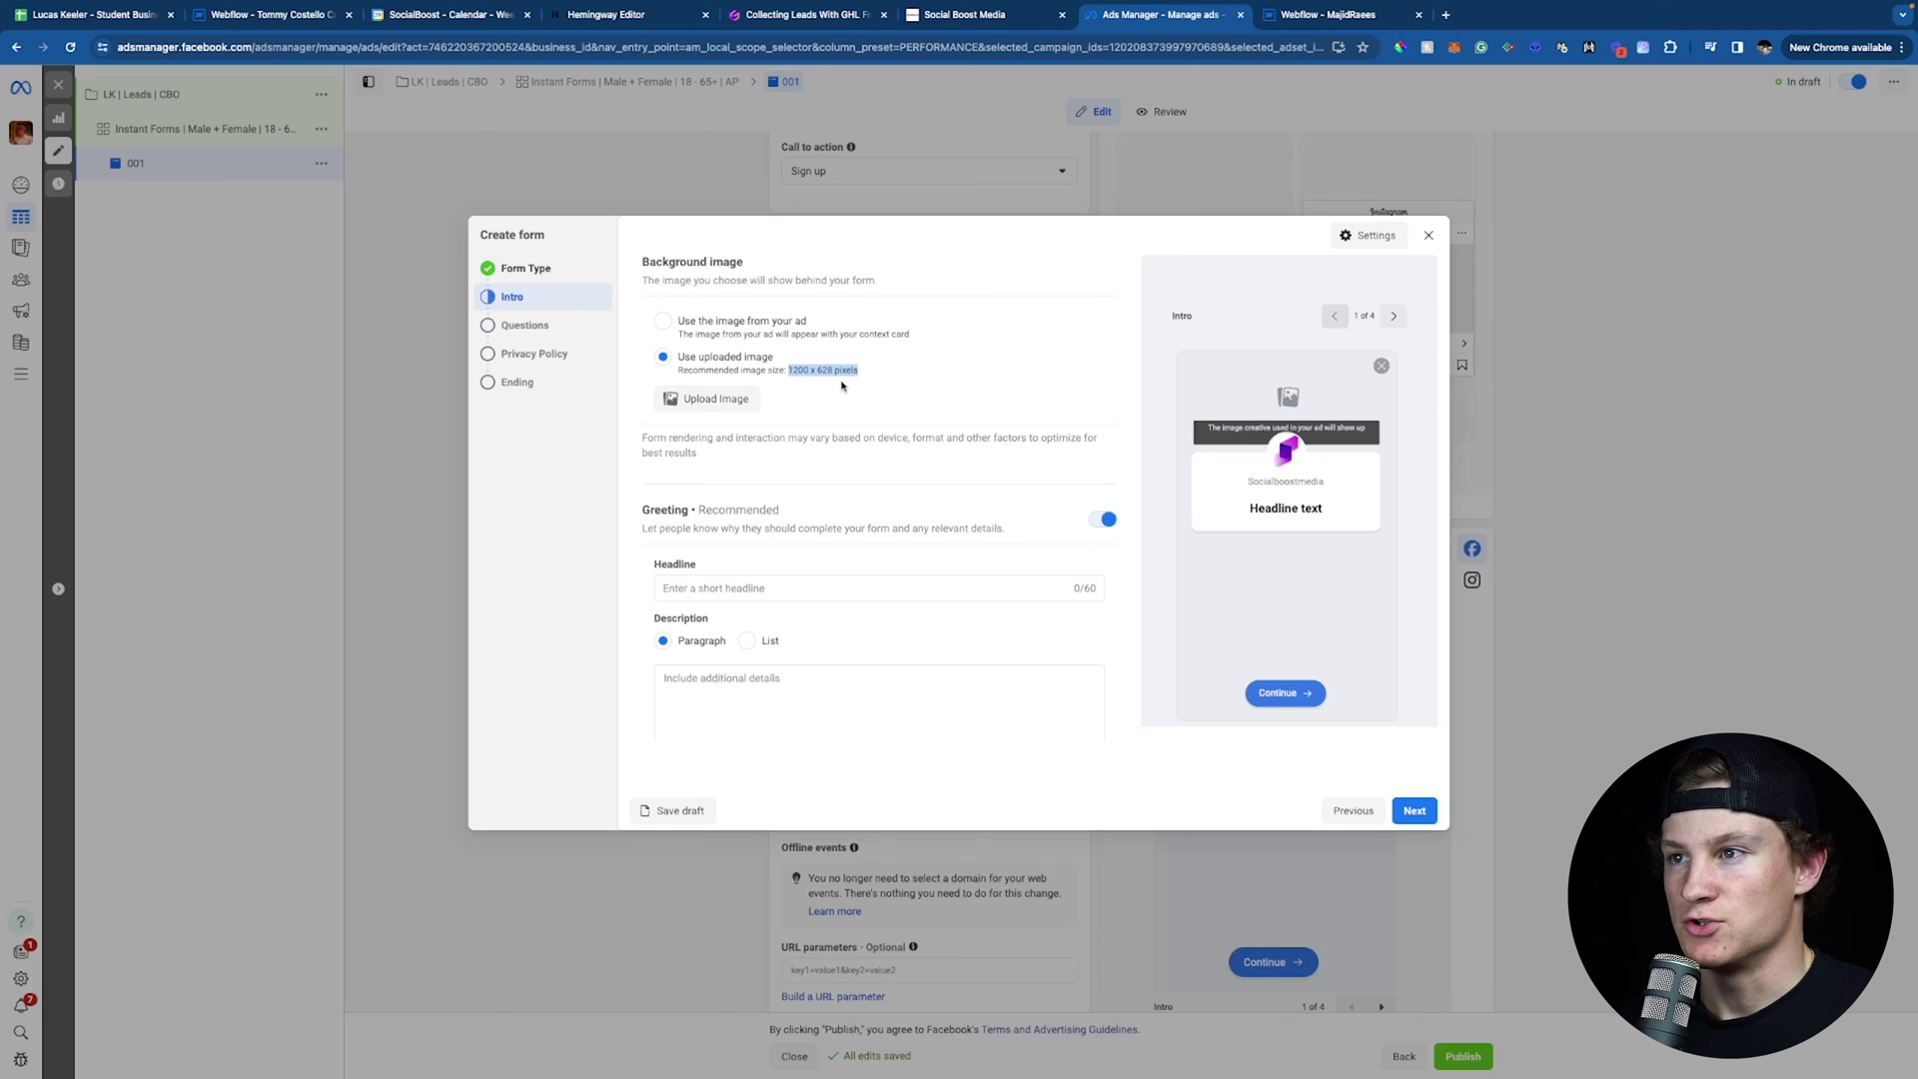
left_click(707, 328)
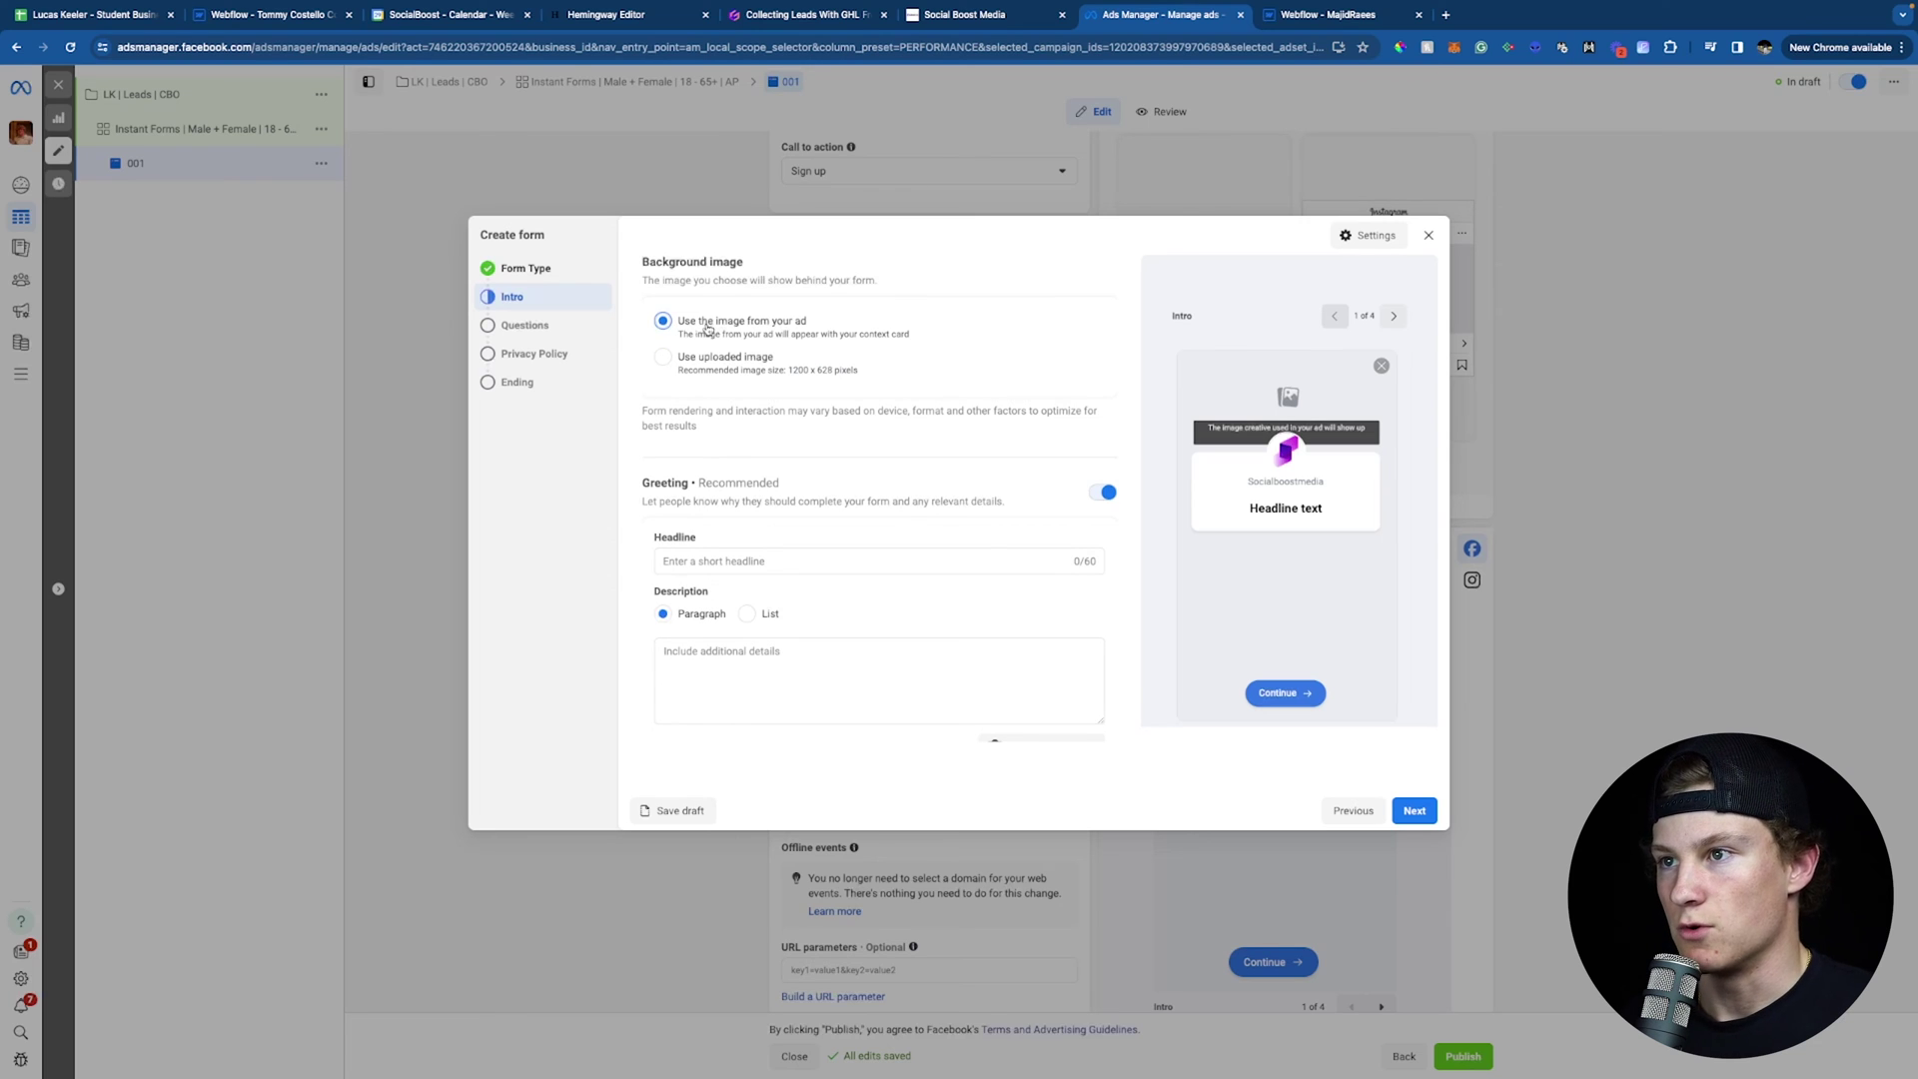
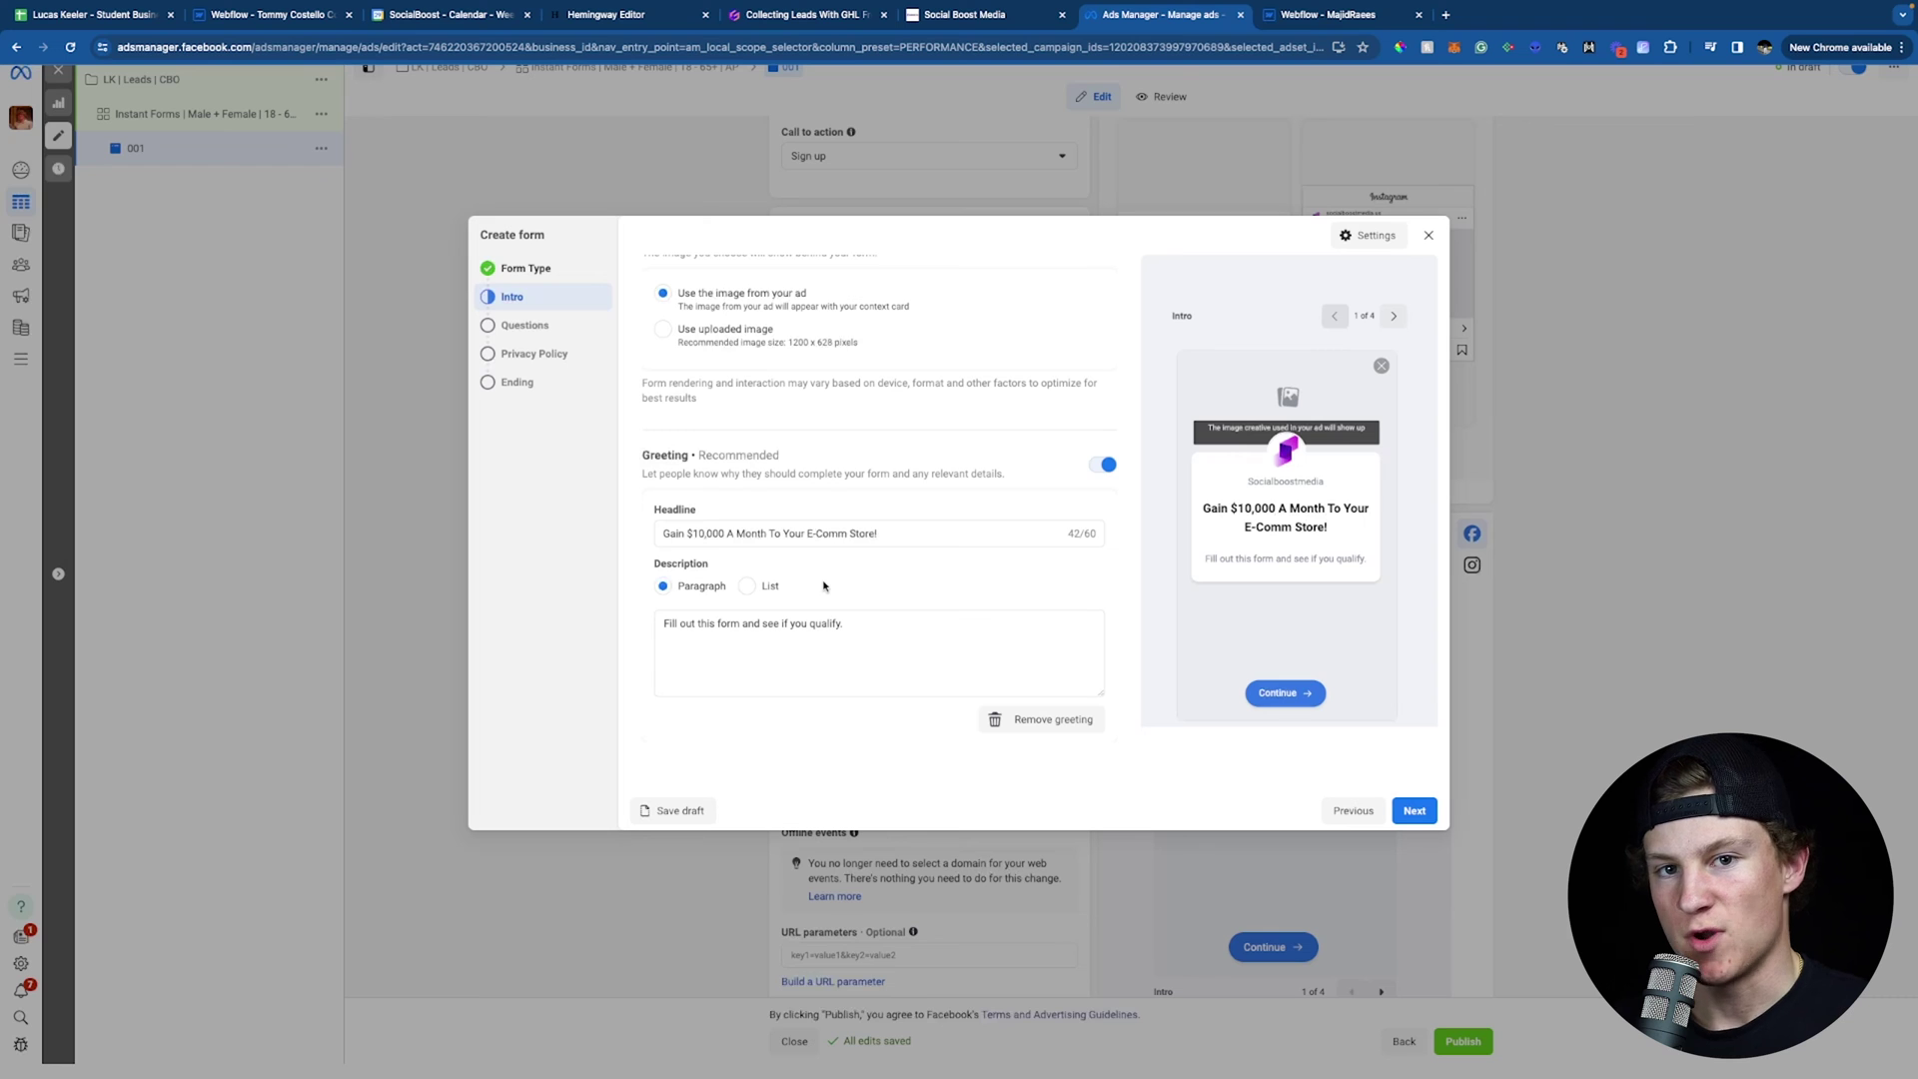
left_click(1413, 810)
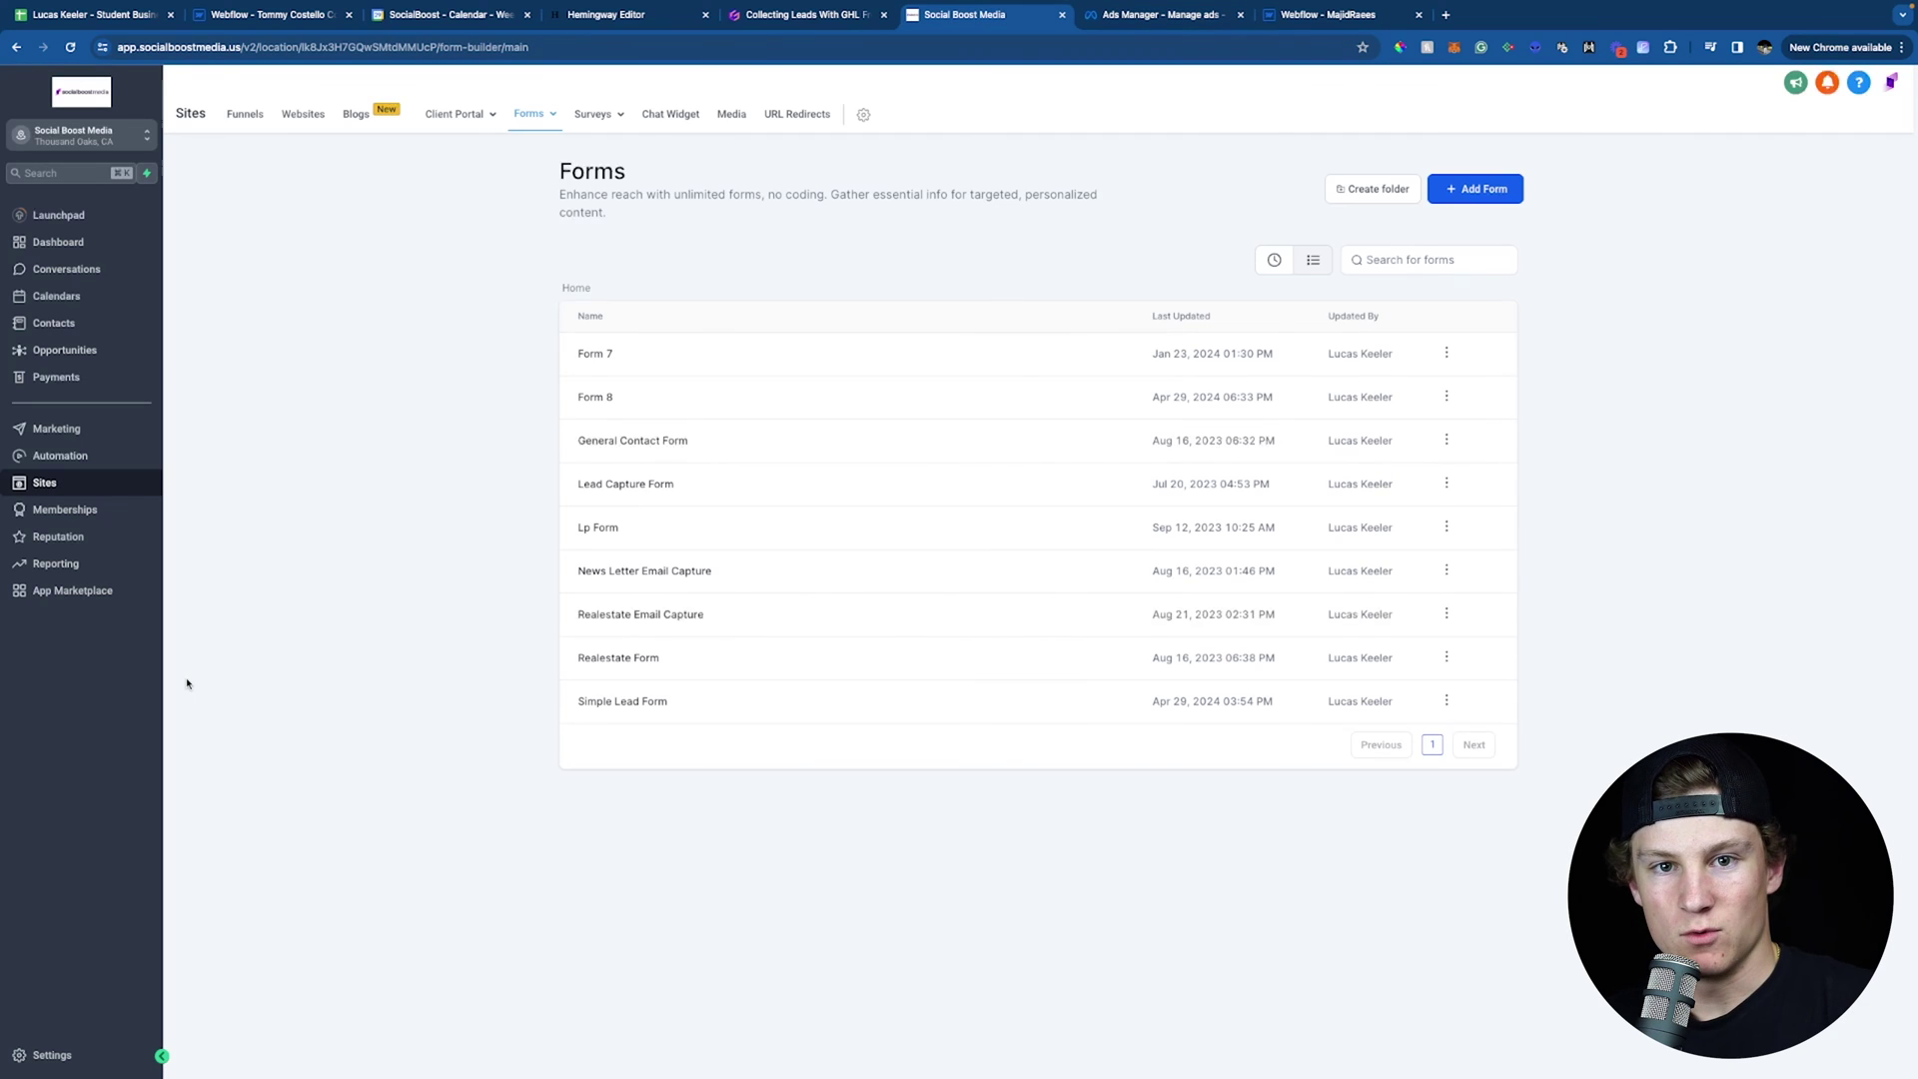
Switch to GoHighLevel and start a new single-line custom field from the custom fields settings.
left_click(55, 1055)
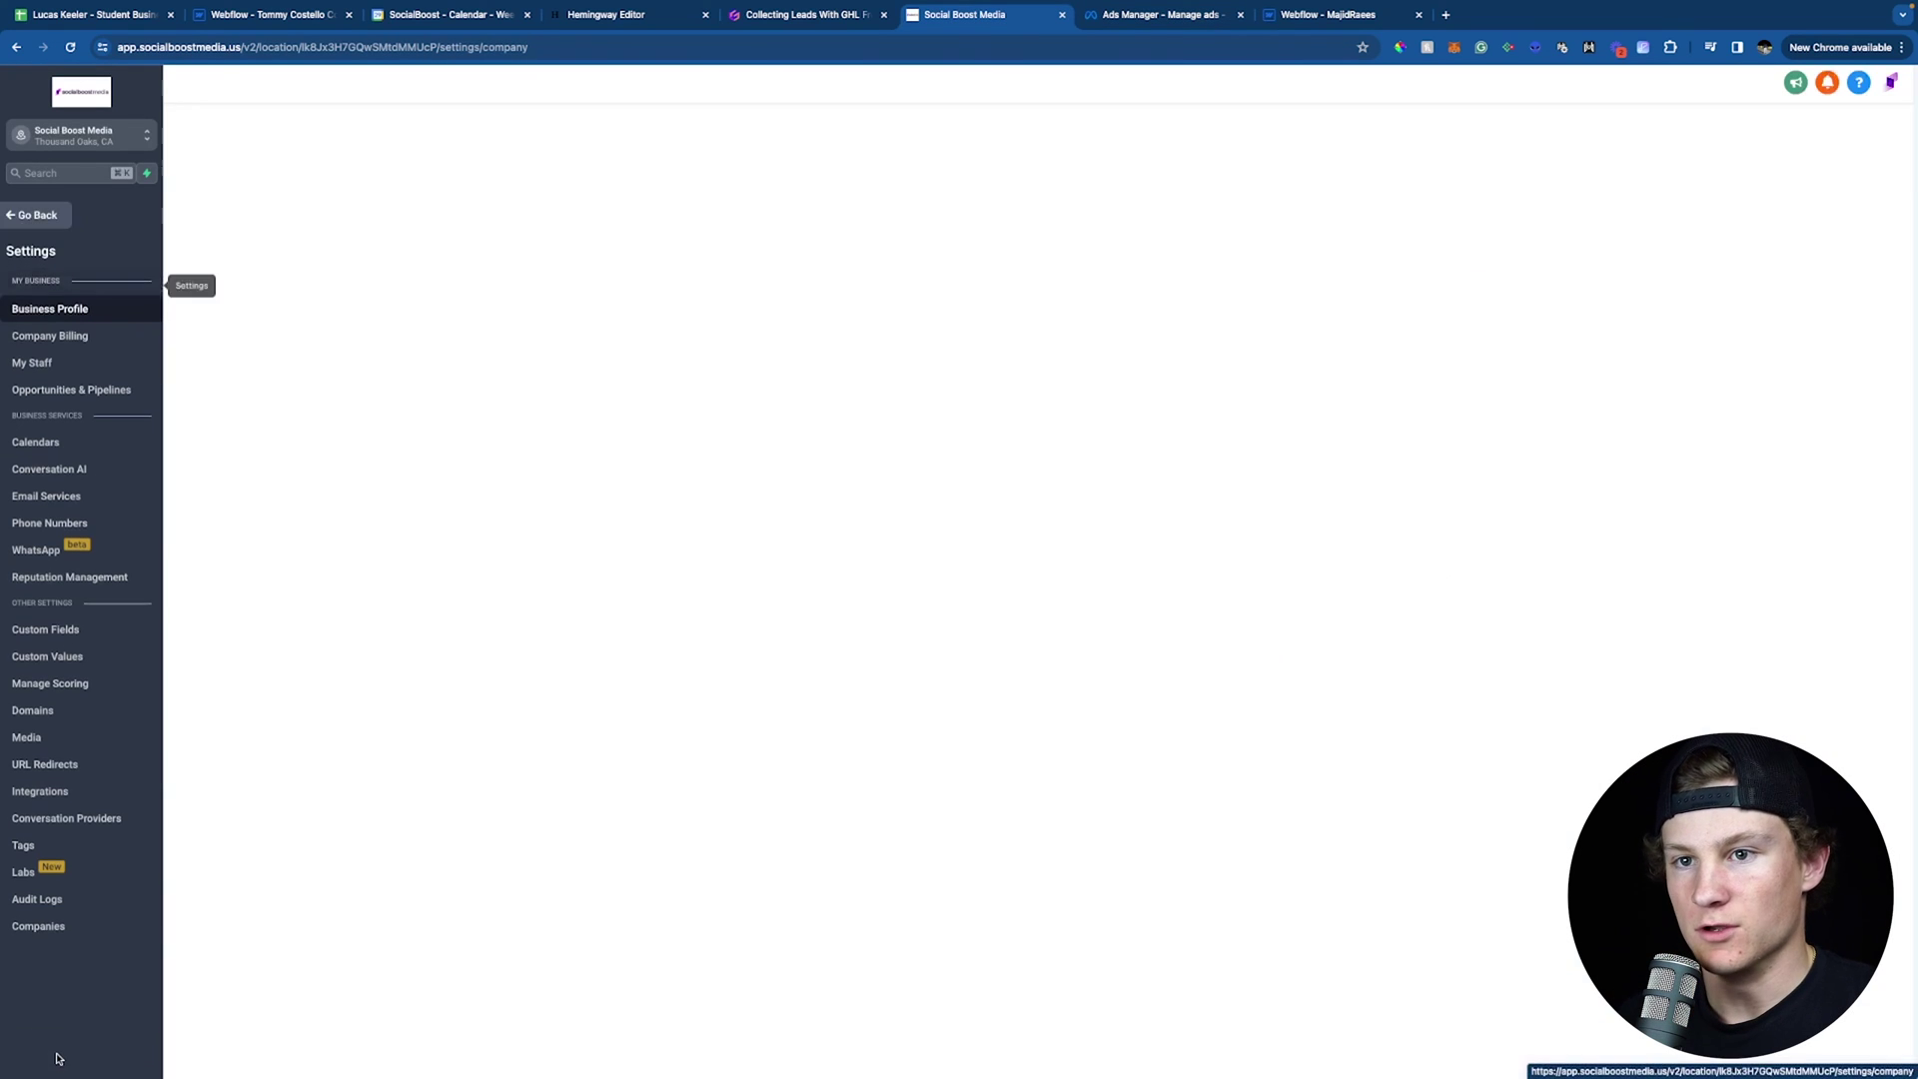
left_click(33, 634)
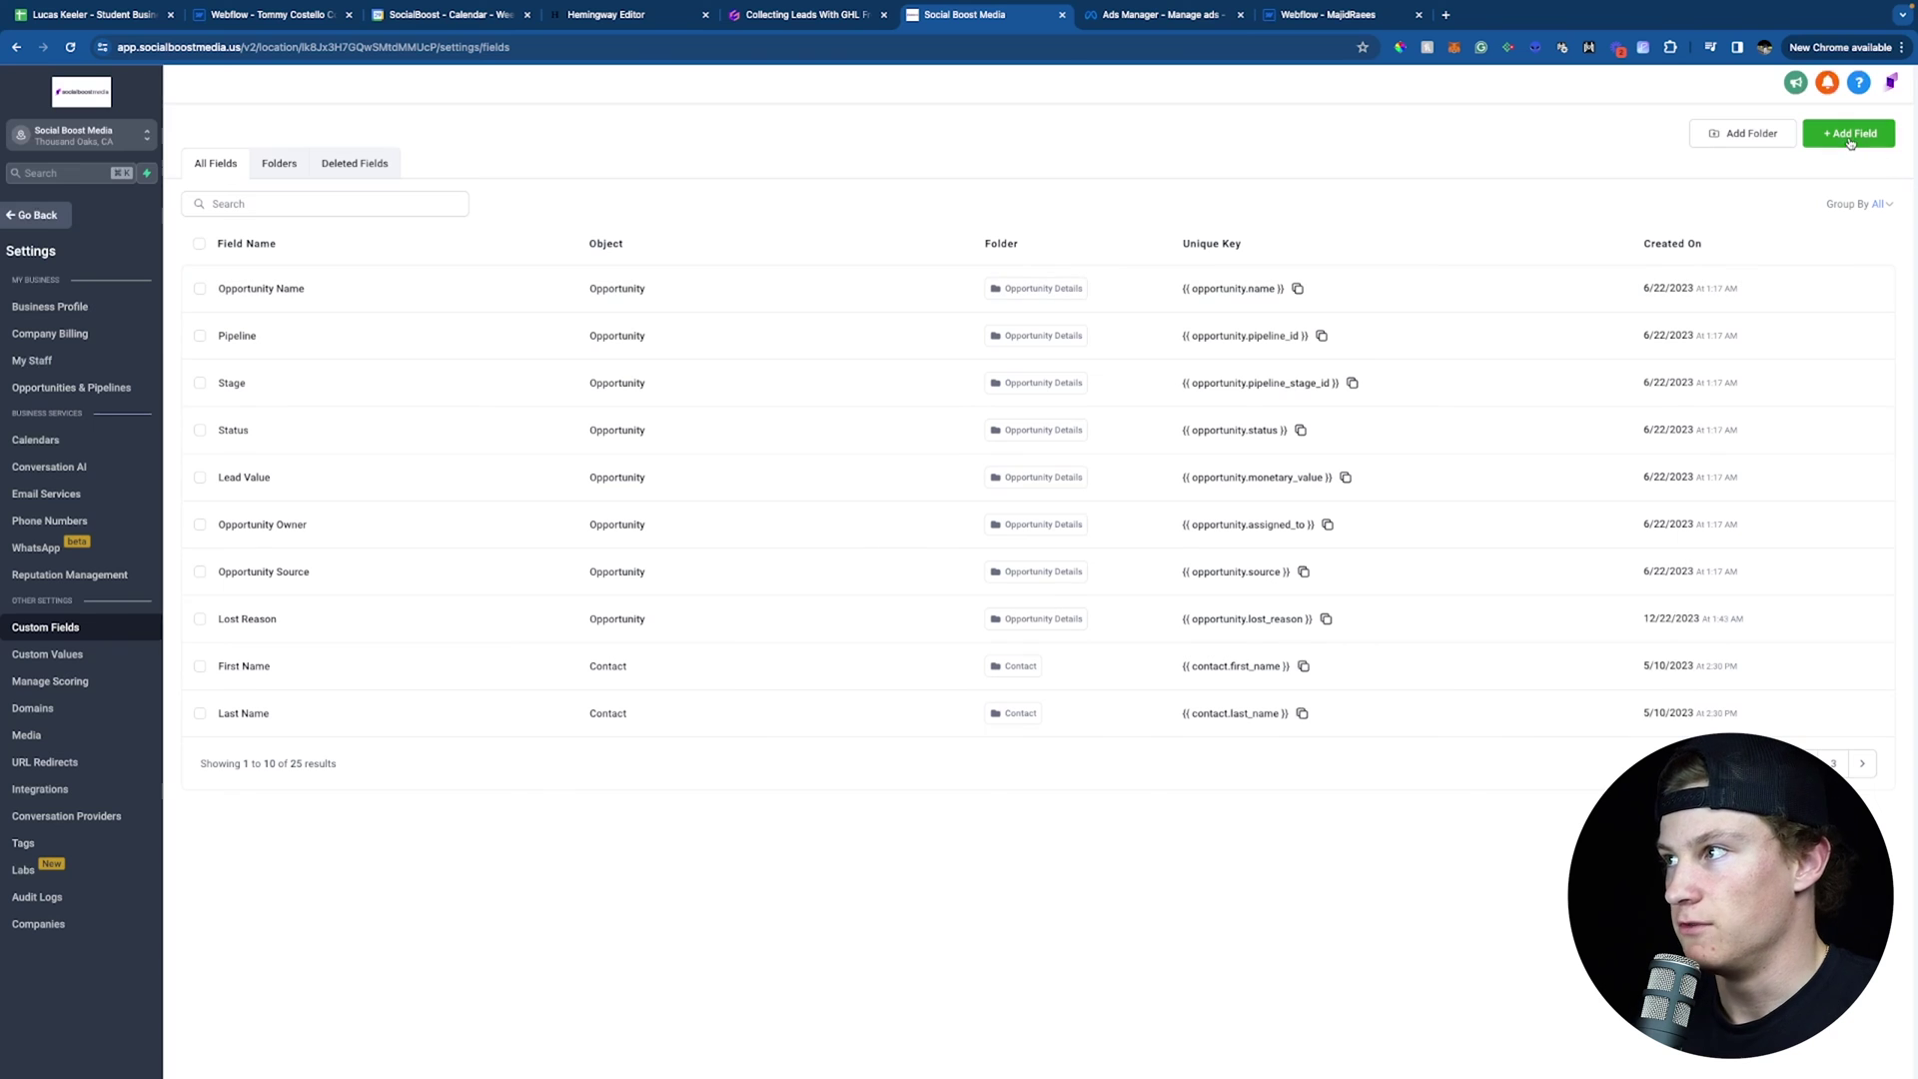
left_click(1848, 136)
left_click(530, 465)
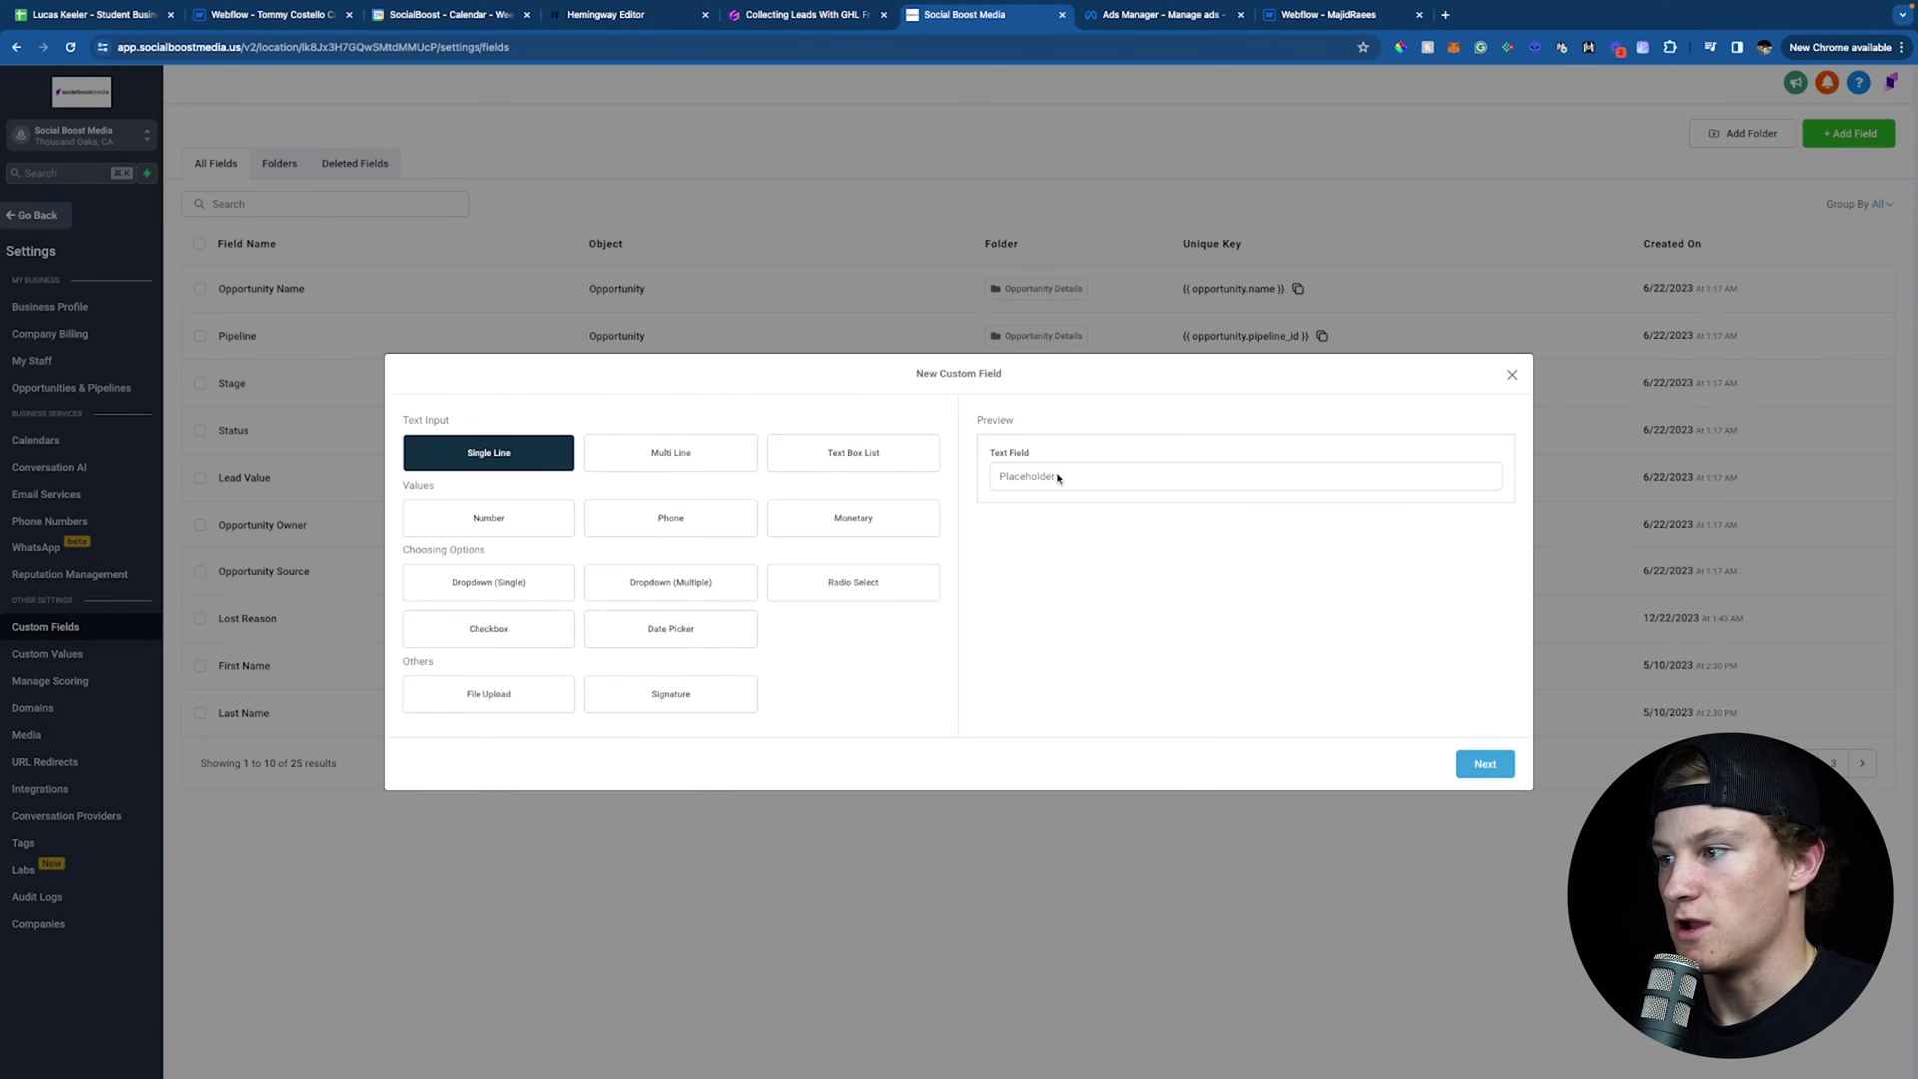
left_click(1485, 764)
left_click(493, 545)
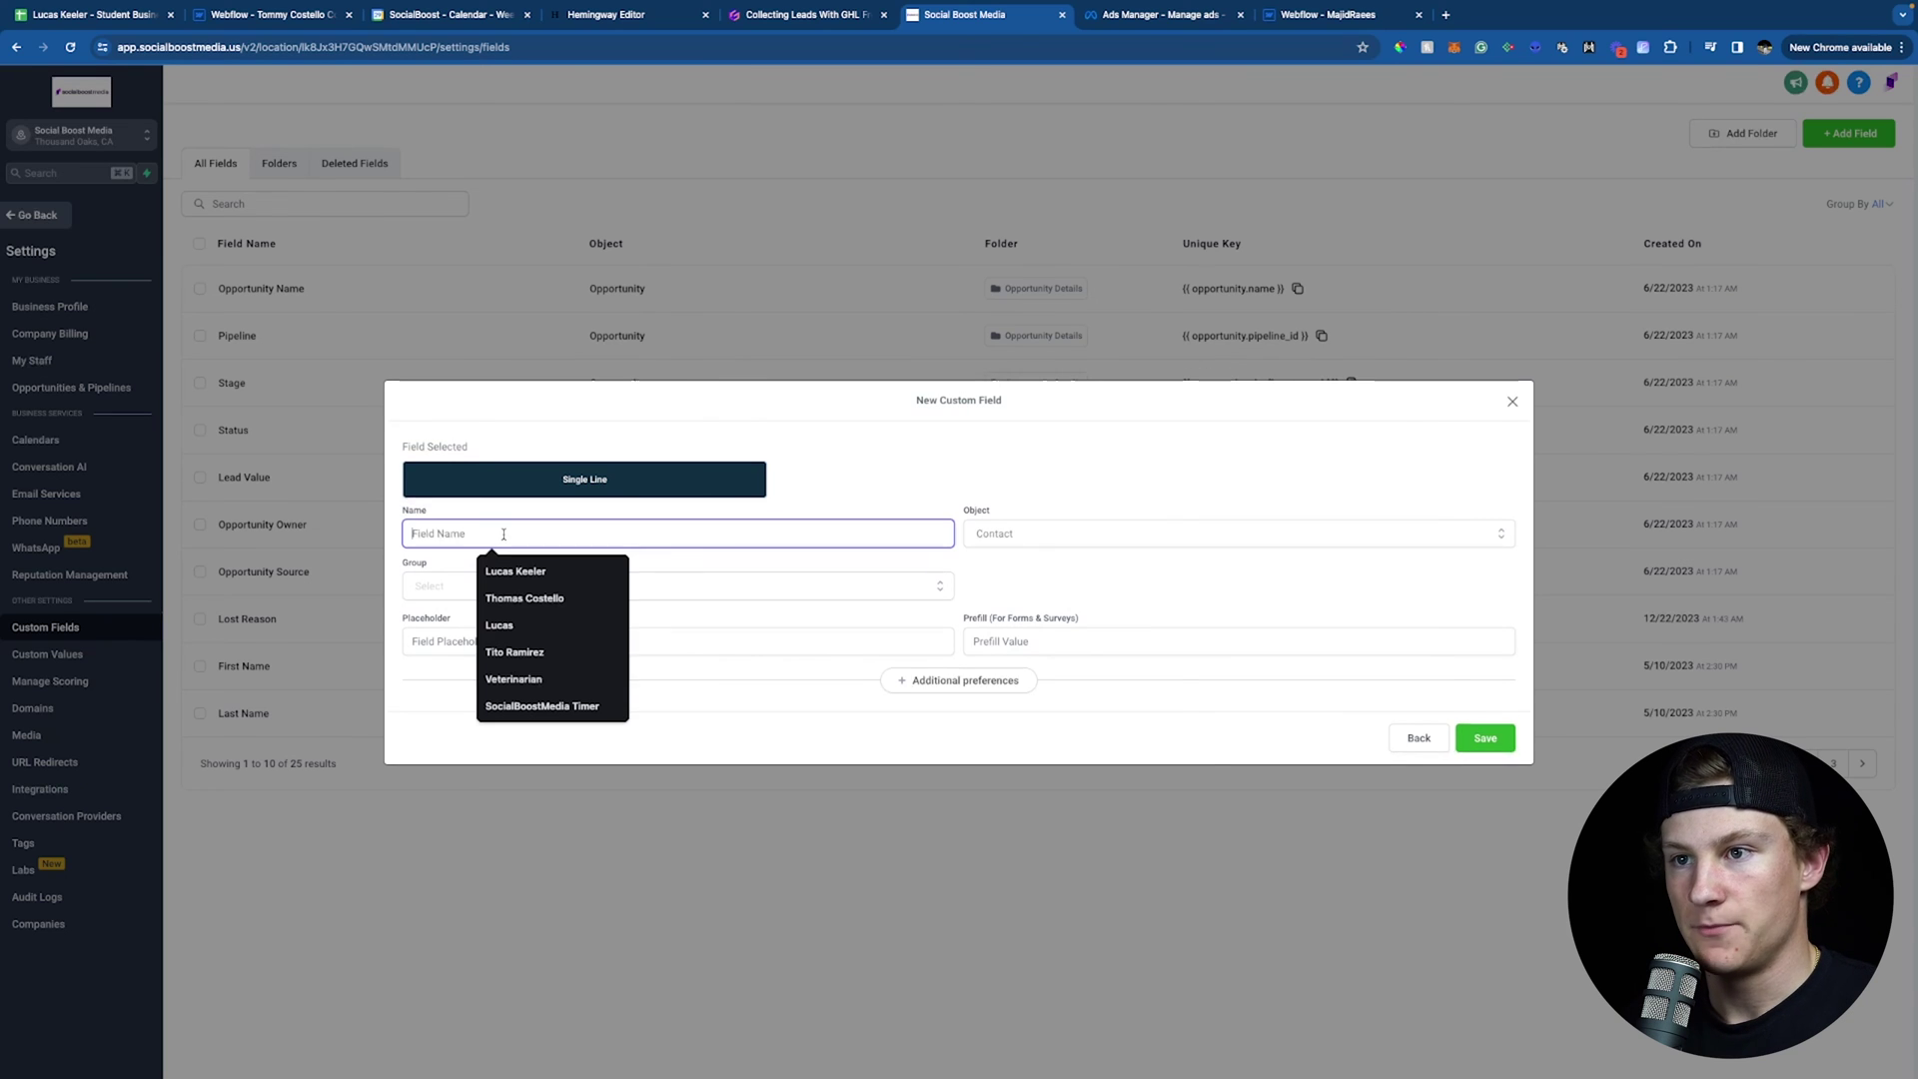
Name the custom field "What's Your Monthly Recurring Revenue?", with object Contact, group General Info and placeholder "$10,000".
type("What's Your Monthly Recurring Revenue?")
left_click(1009, 535)
left_click(1021, 567)
left_click(651, 586)
left_click(467, 646)
left_click(467, 640)
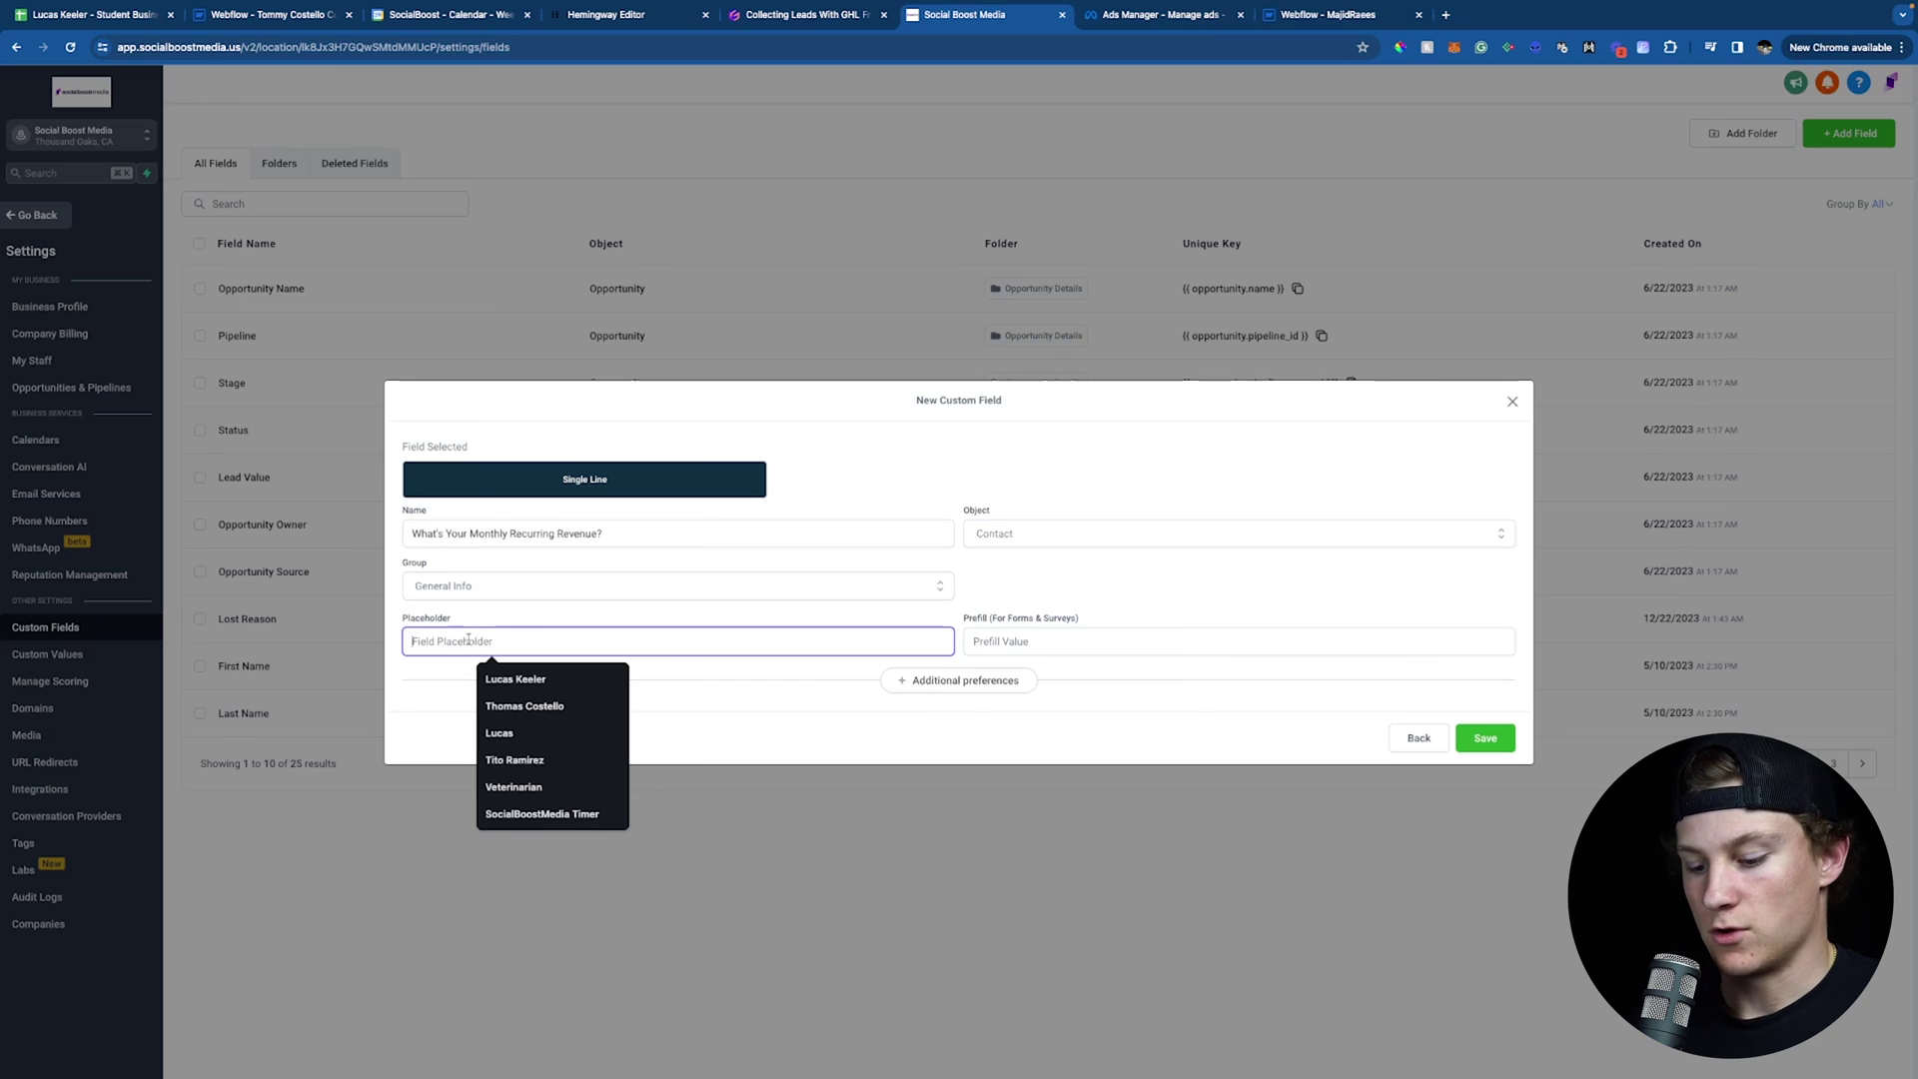
type("$10,000")
left_click(490, 687)
left_click(1074, 640)
left_click(1075, 598)
left_click(1018, 640)
type("$10")
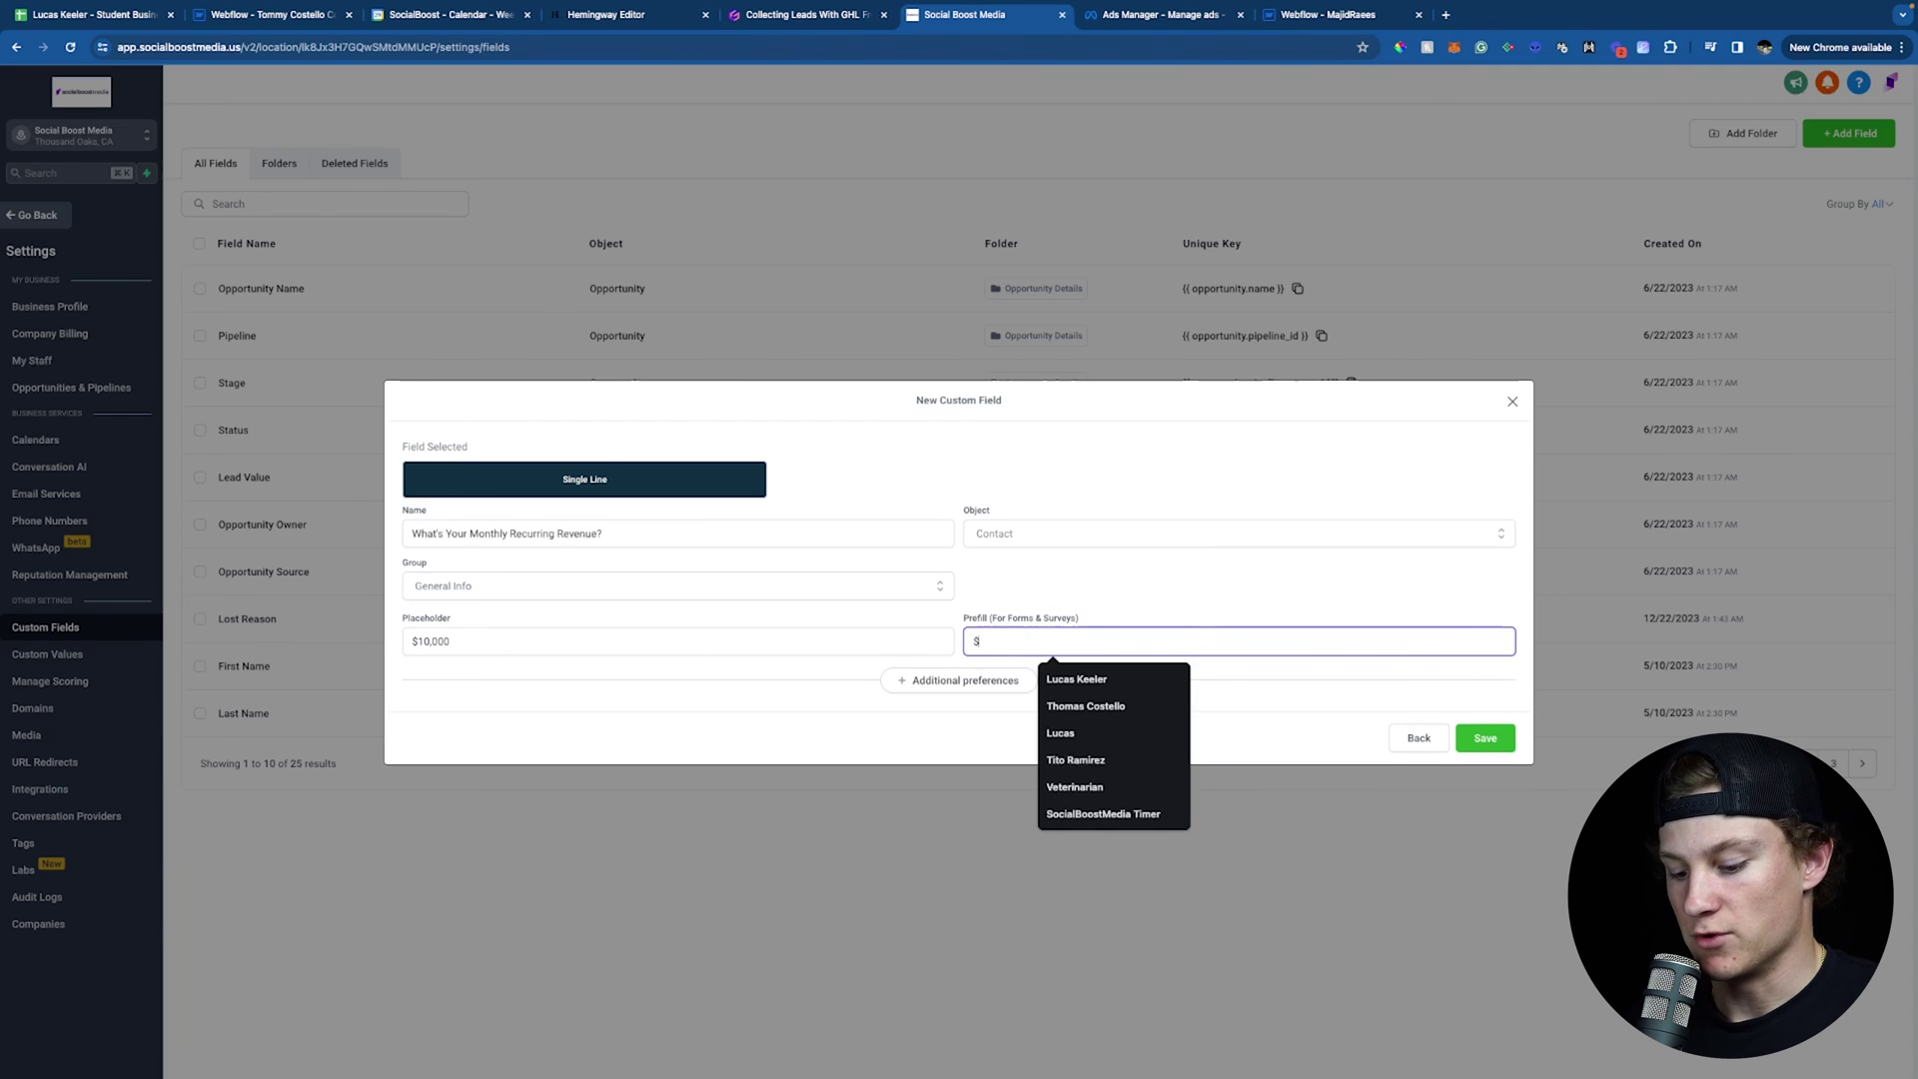
type(",000")
left_click(1155, 616)
left_click(1092, 648)
key("ctrl+a")
key("BackSpace")
Select Contact as the new custom field's object.
left_click(1178, 537)
left_click(1265, 566)
key("Return")
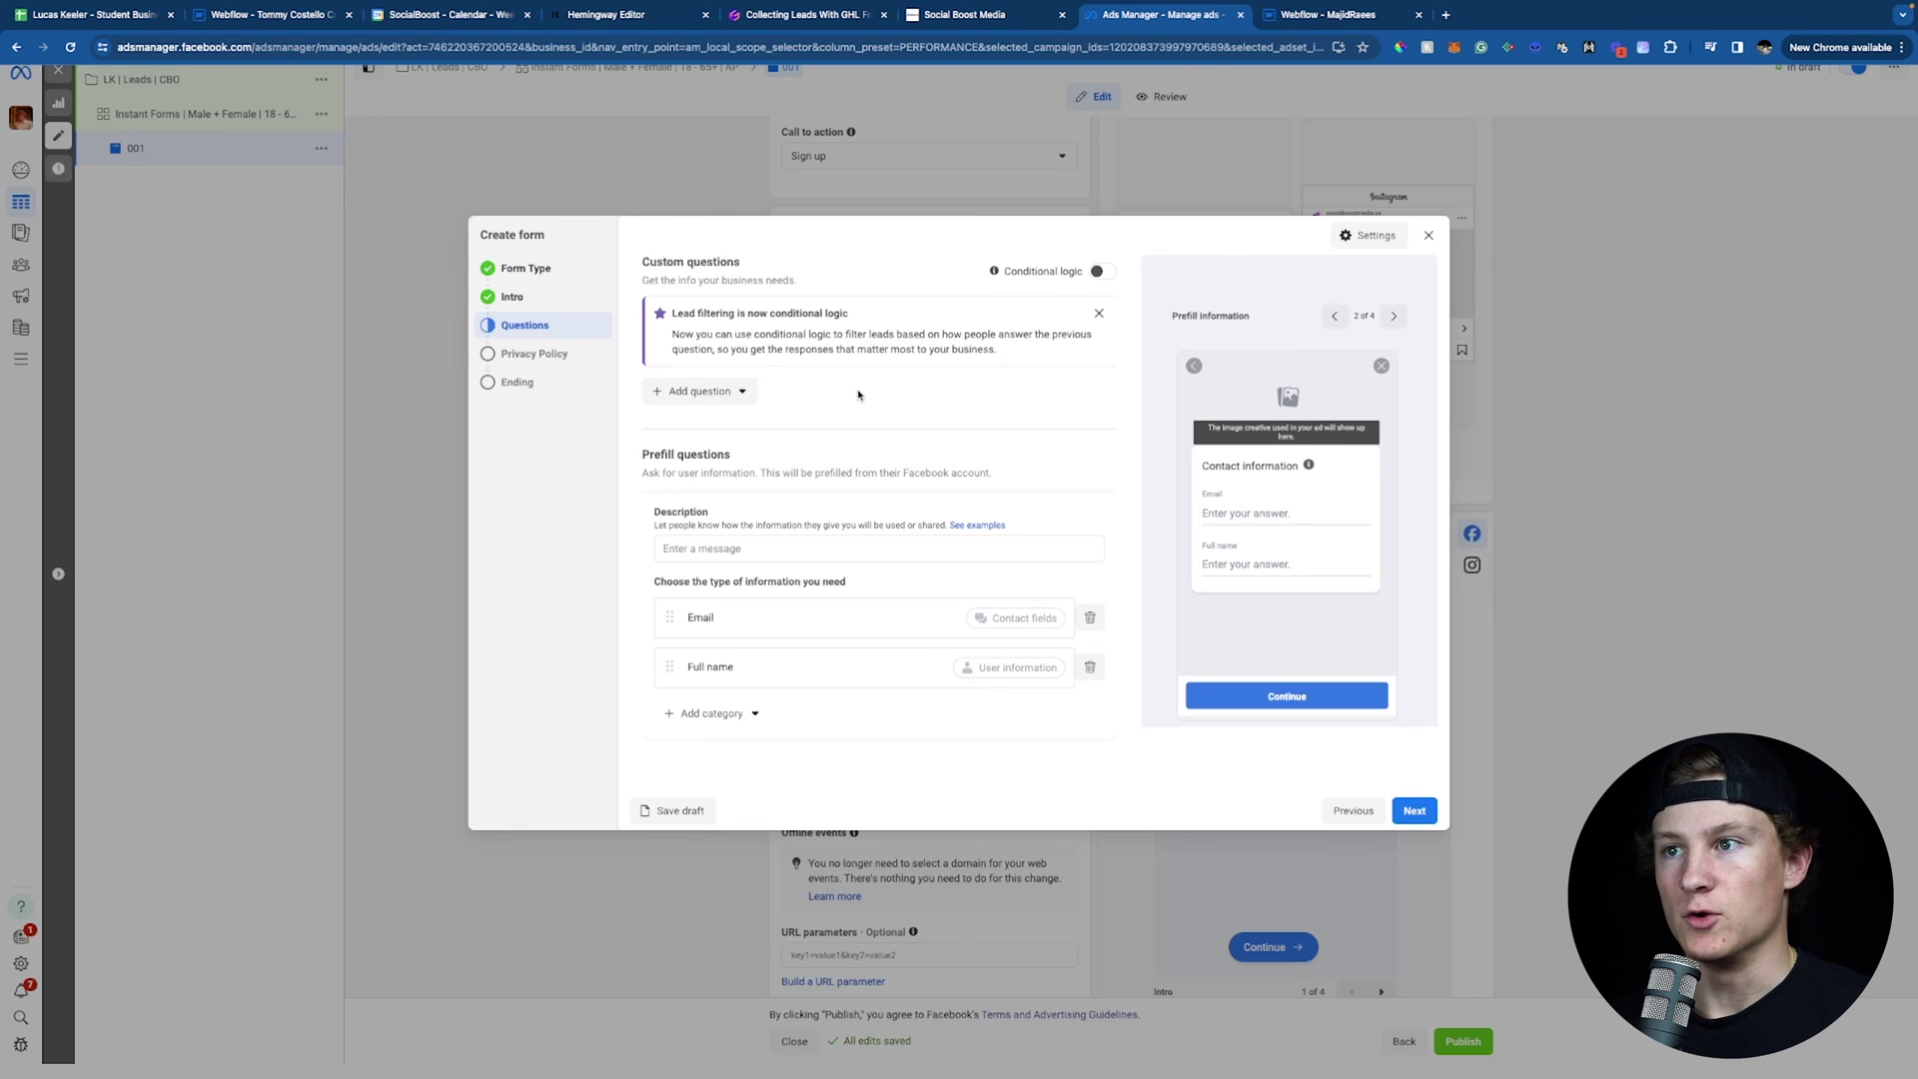
In Ads Manager, add the short-answer question "What's Your Monthly Recurring Revenue?" to the instant form and continue to its privacy policy page.
left_click(700, 393)
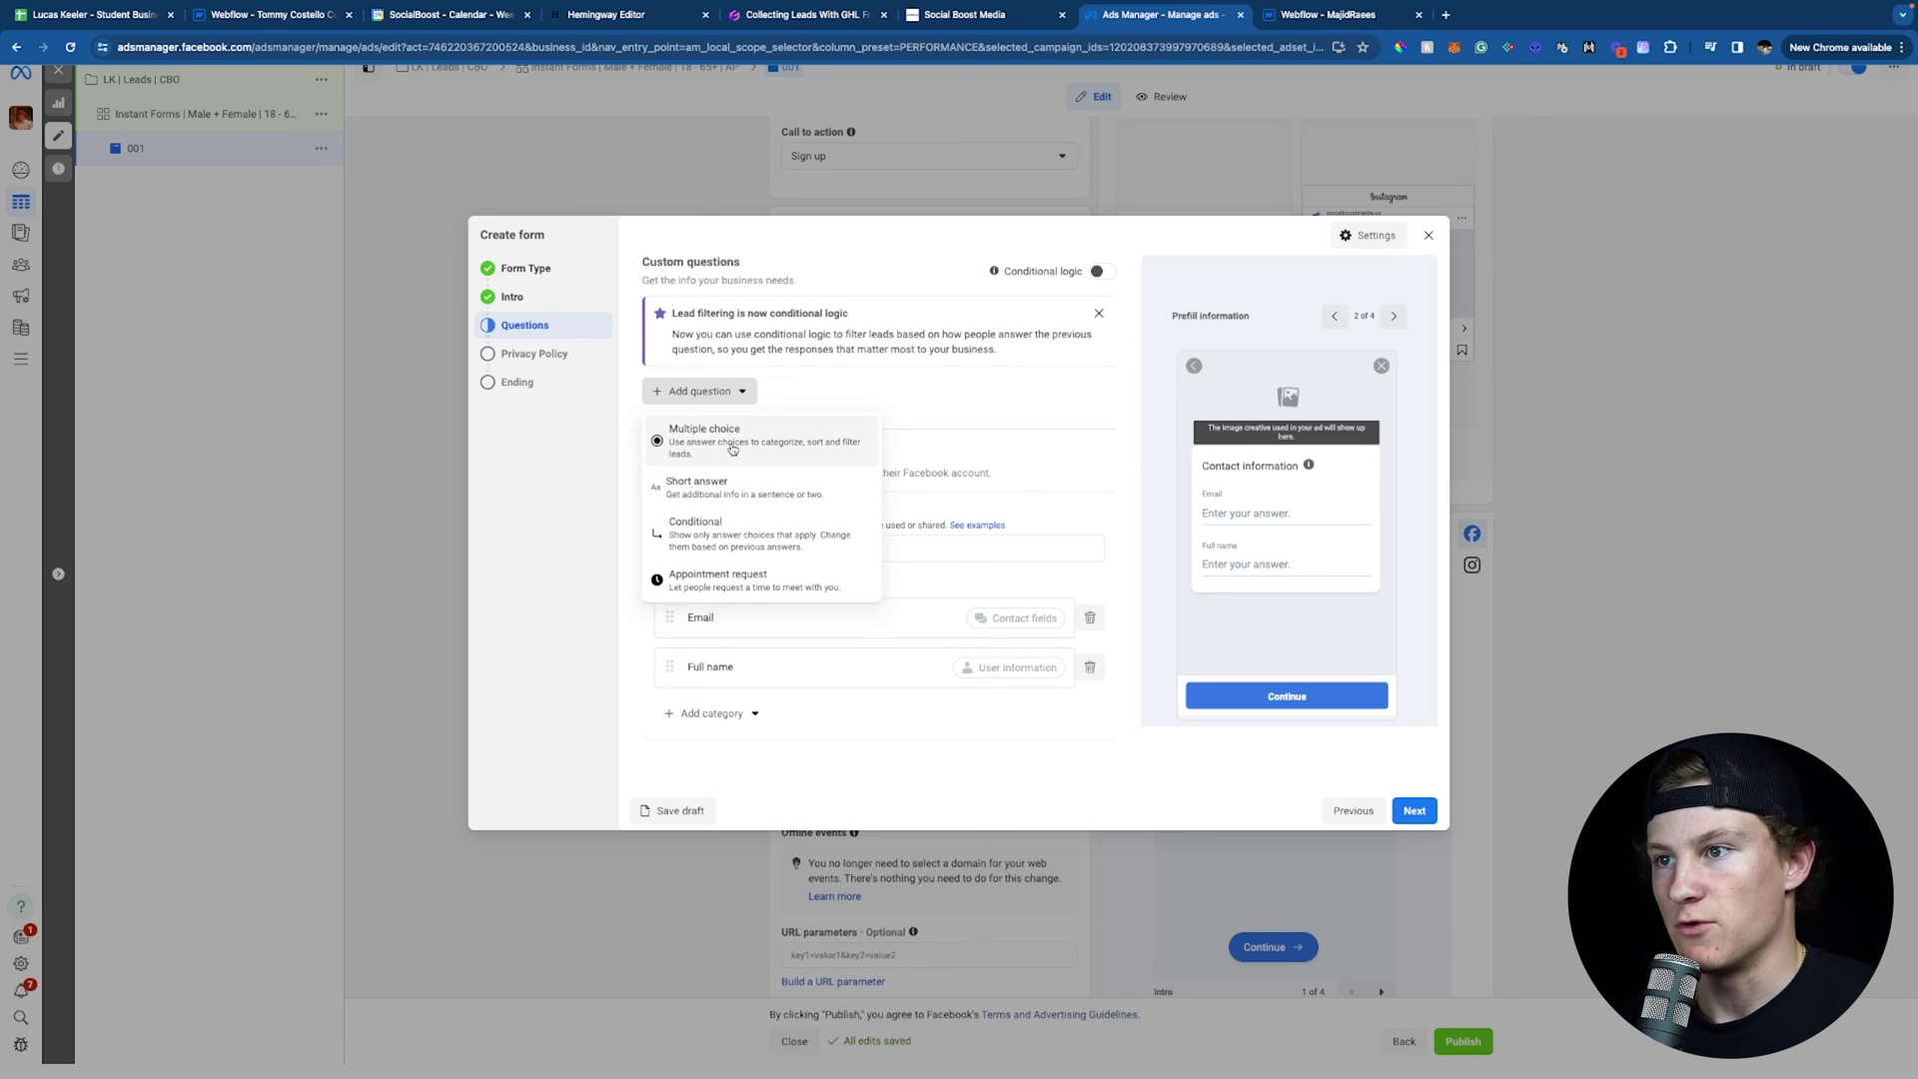
left_click(718, 488)
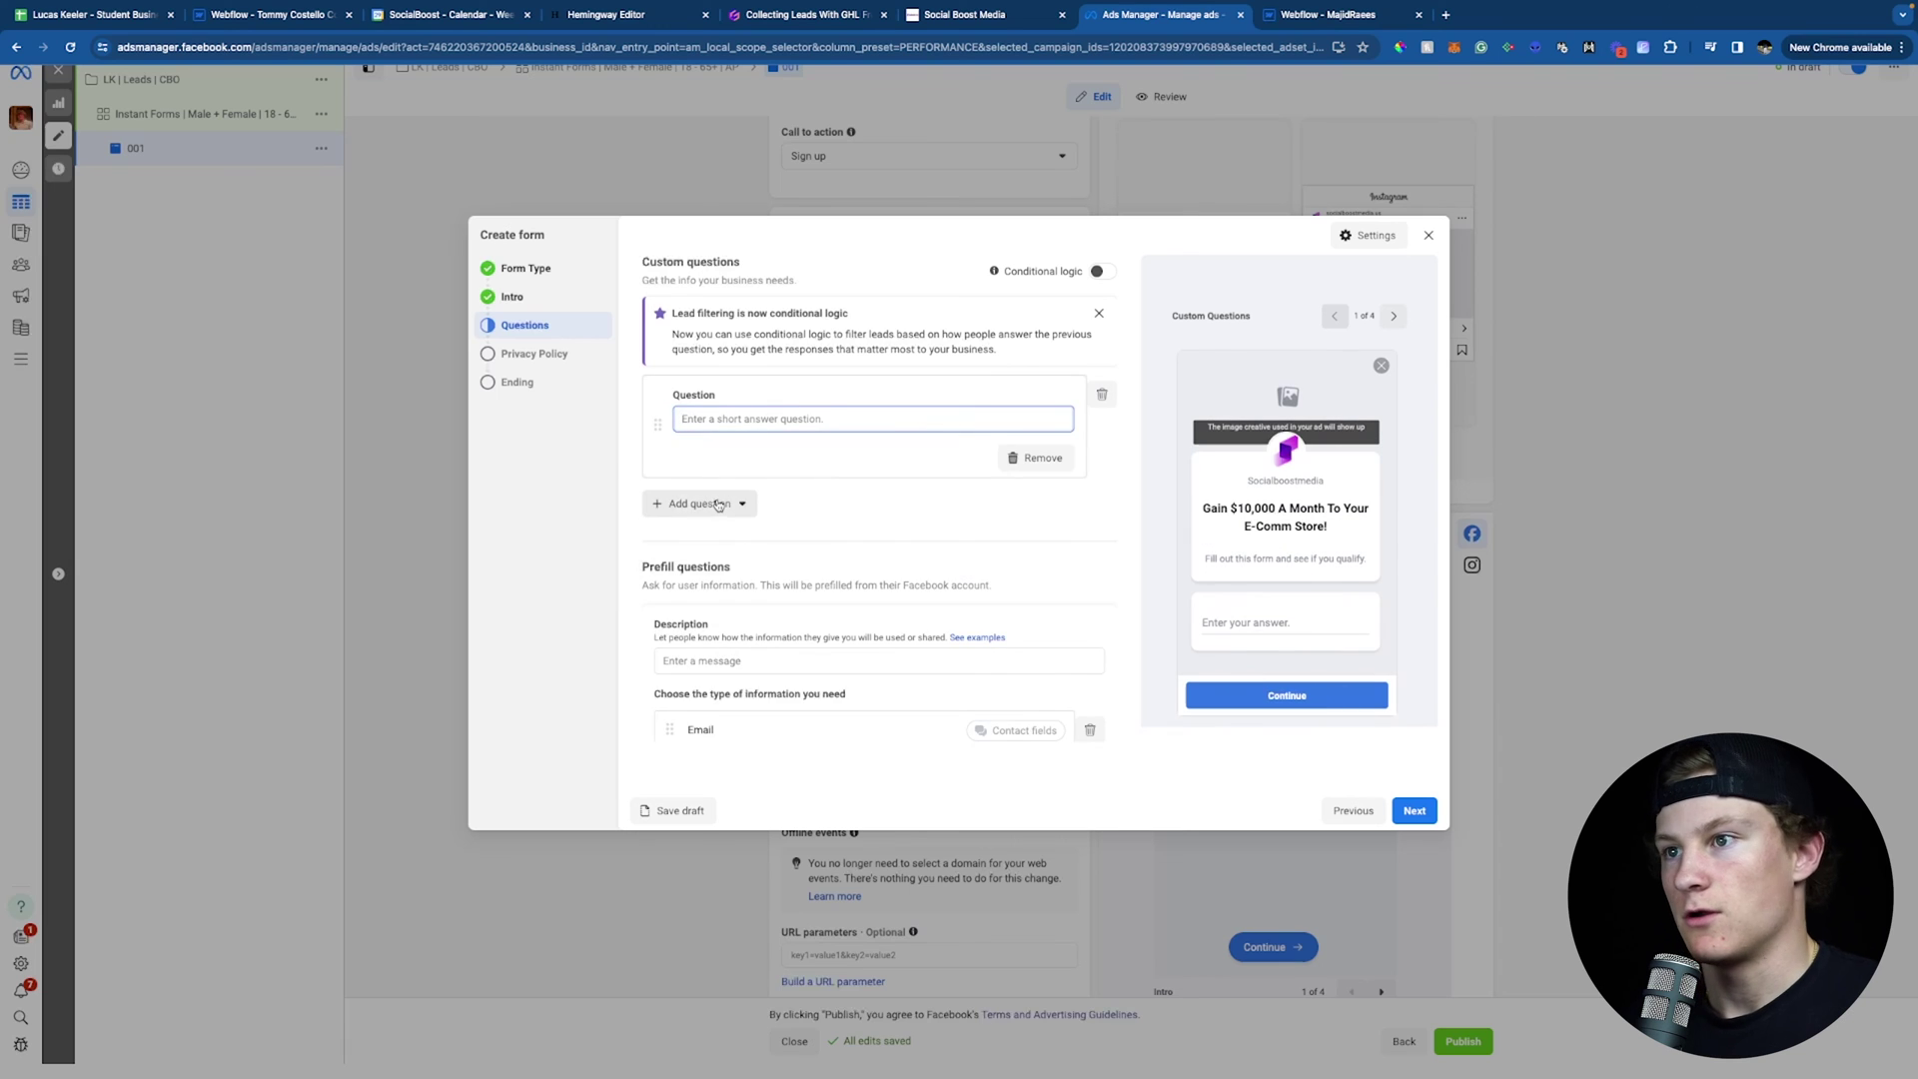
type("What's Your Monthly Recurring Revenue?")
left_click(943, 504)
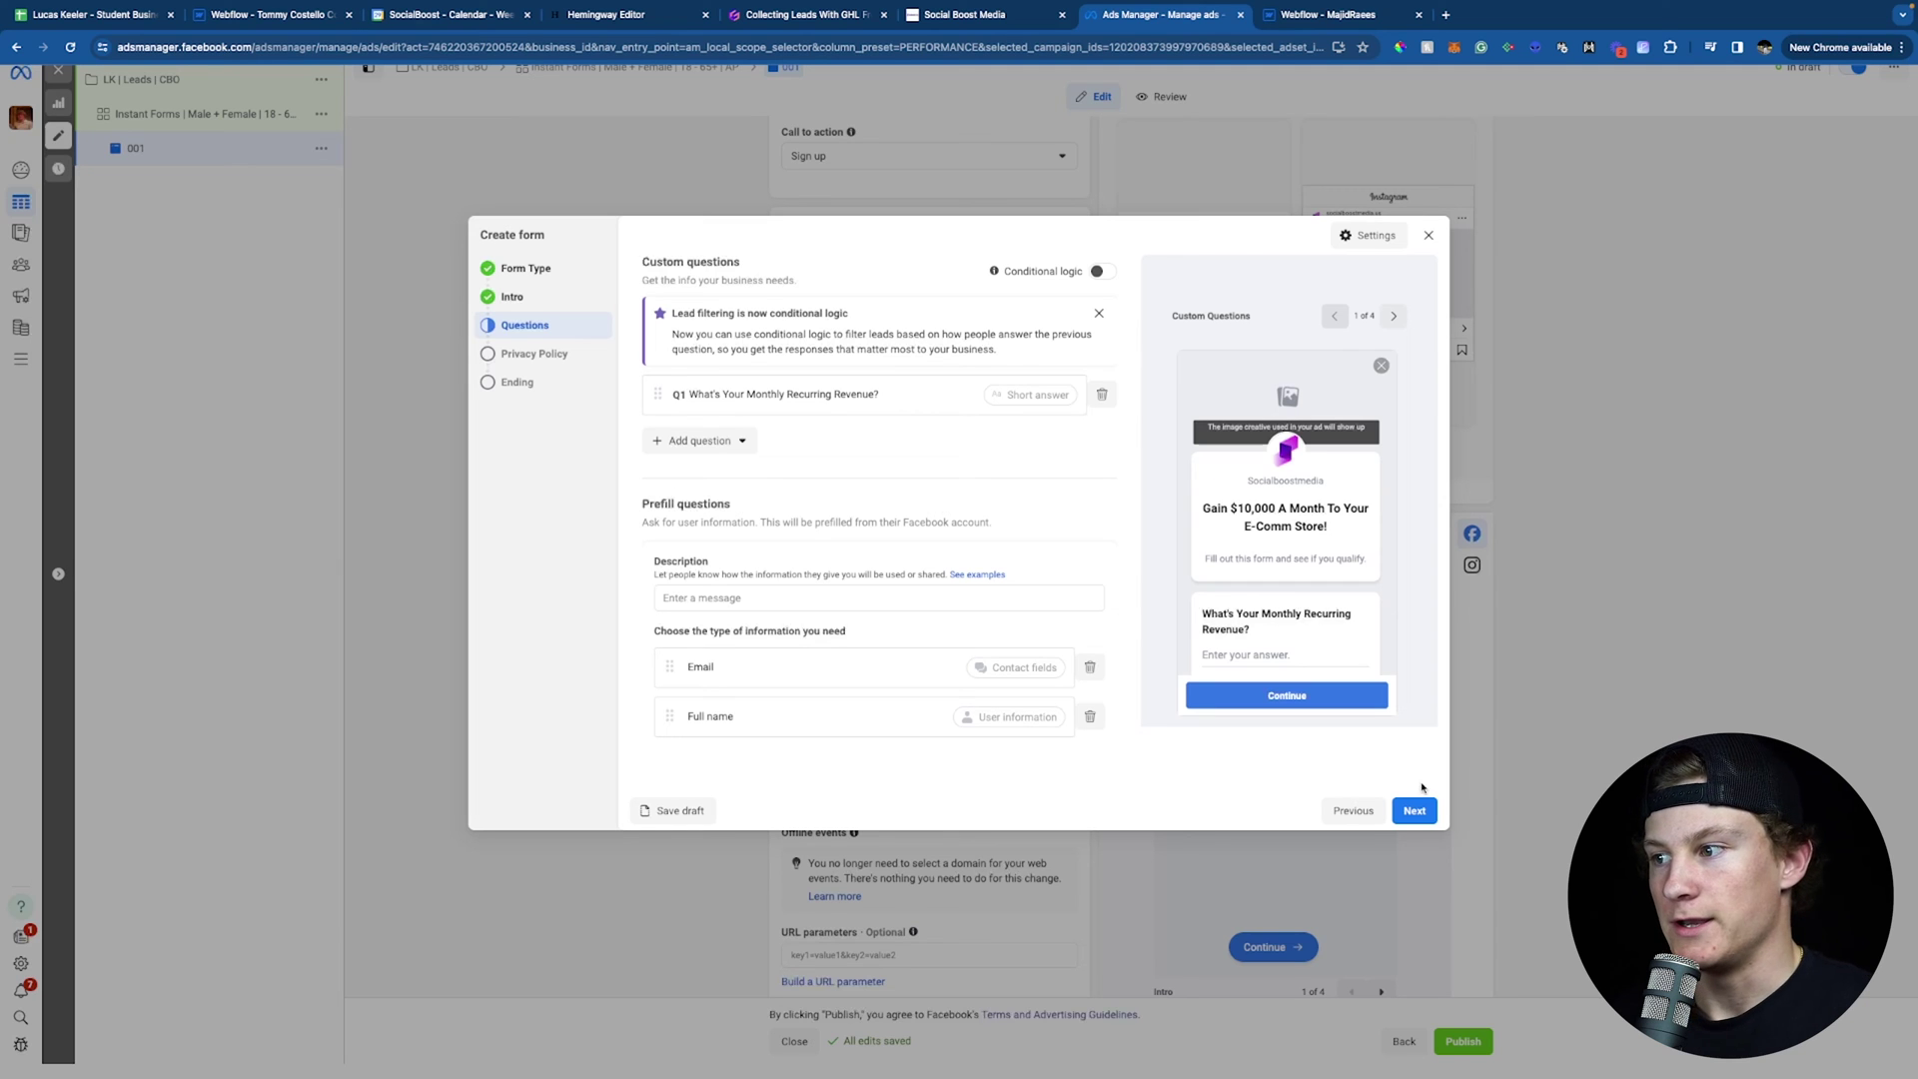
left_click(1429, 818)
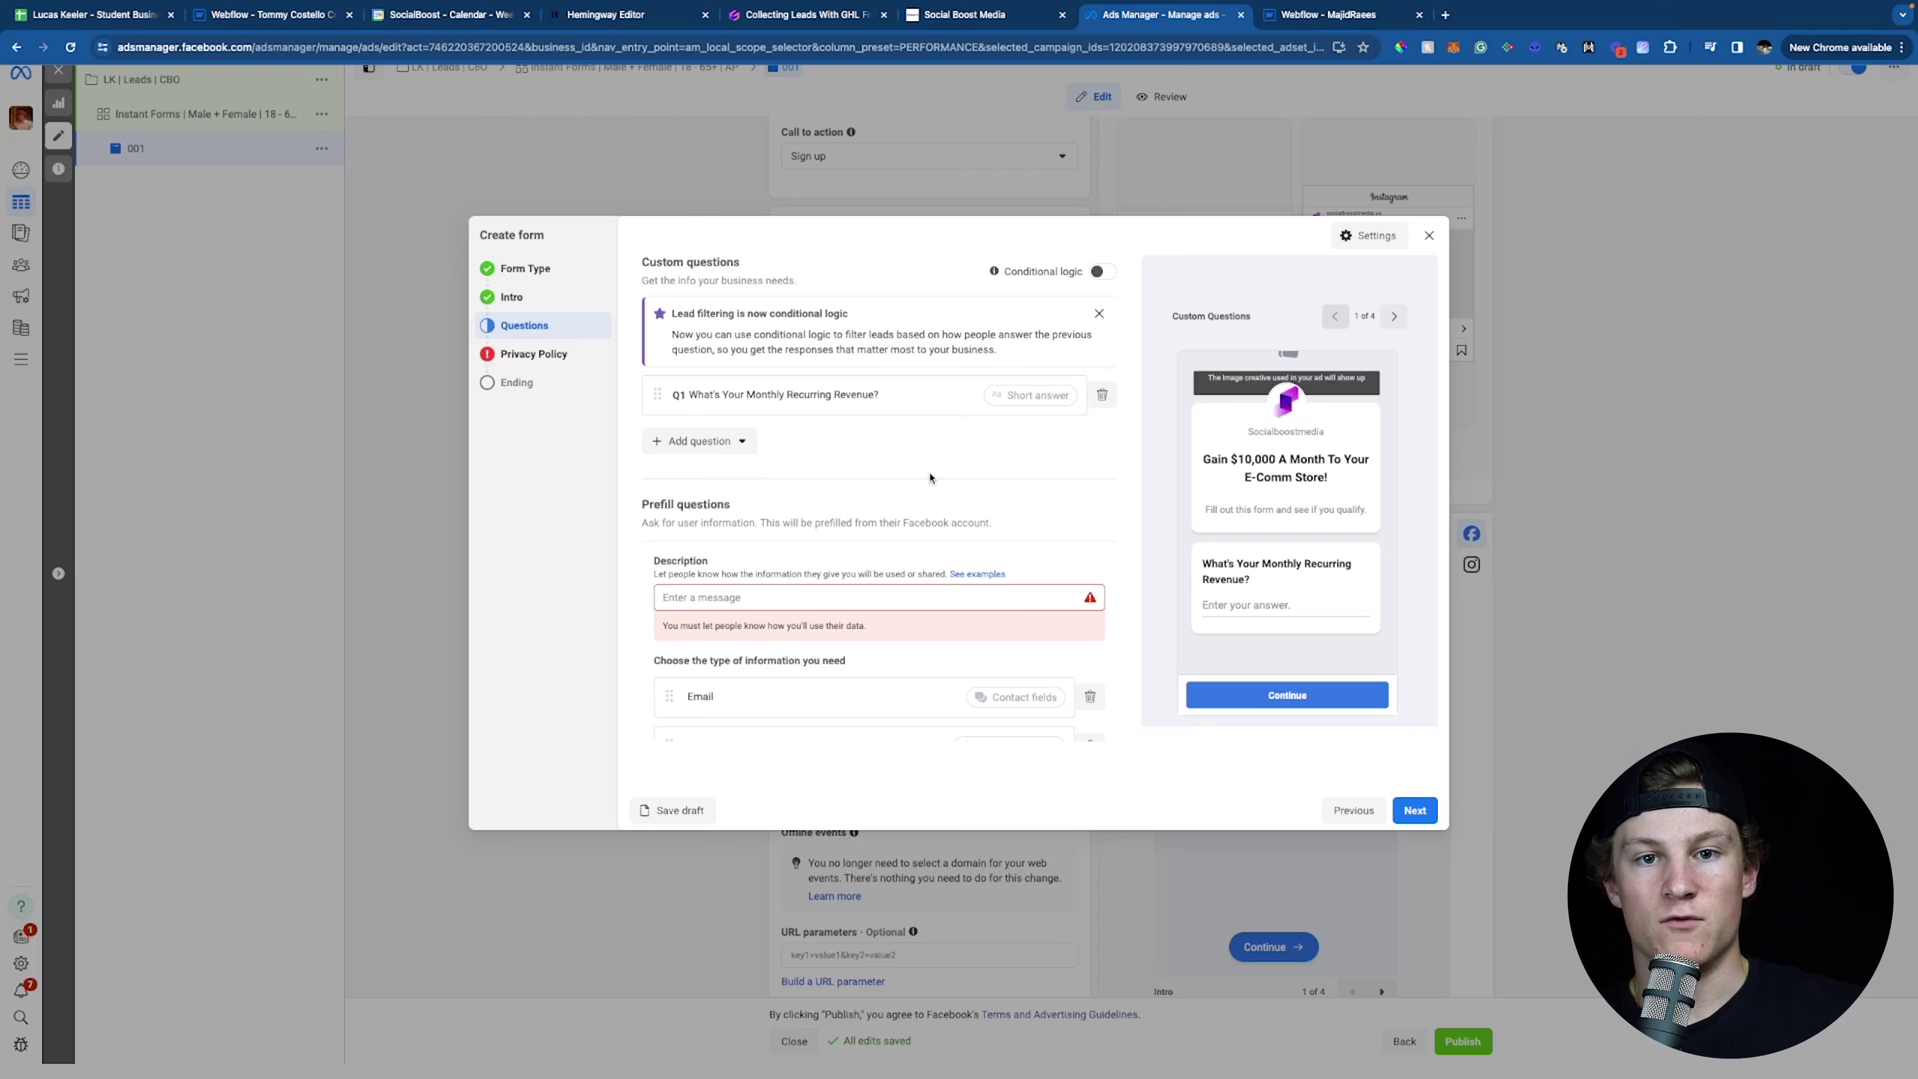
left_click(1415, 810)
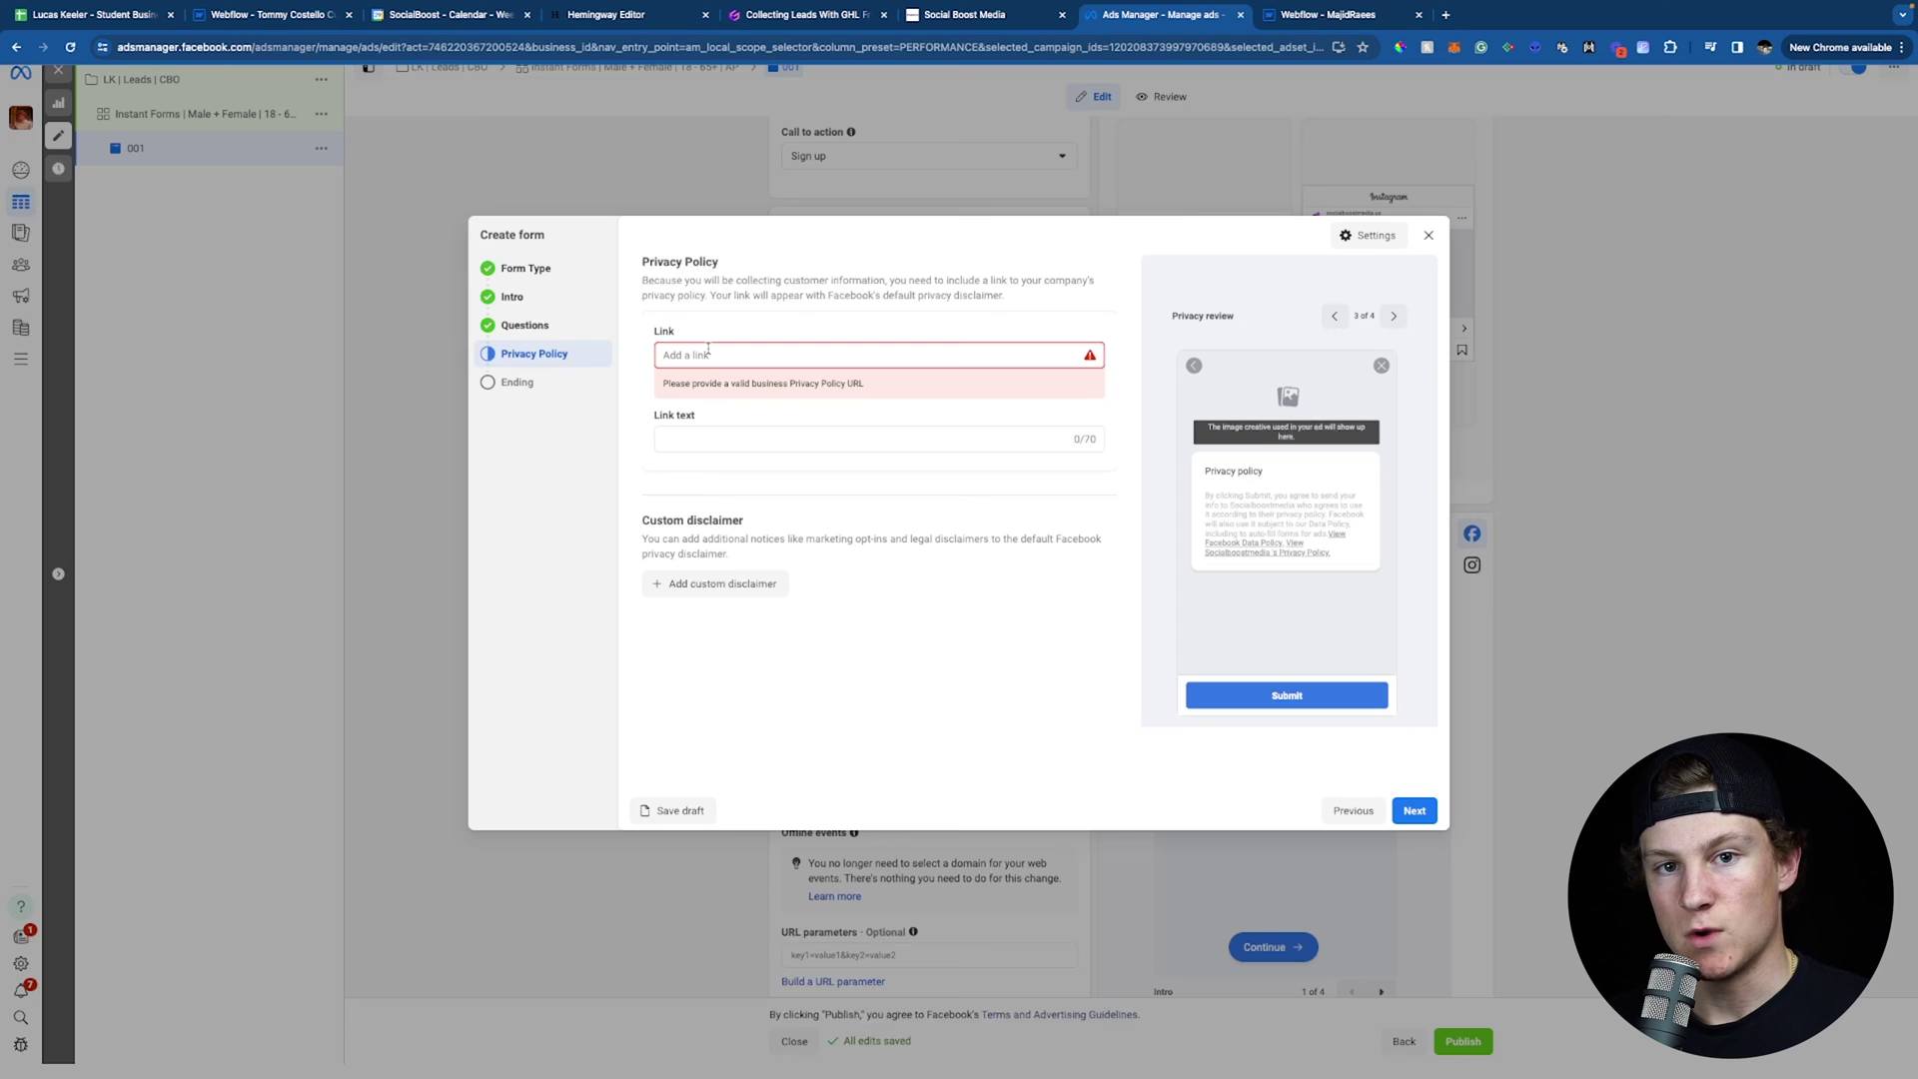
type("https://www.socialboostmedia.us/")
key("Tab")
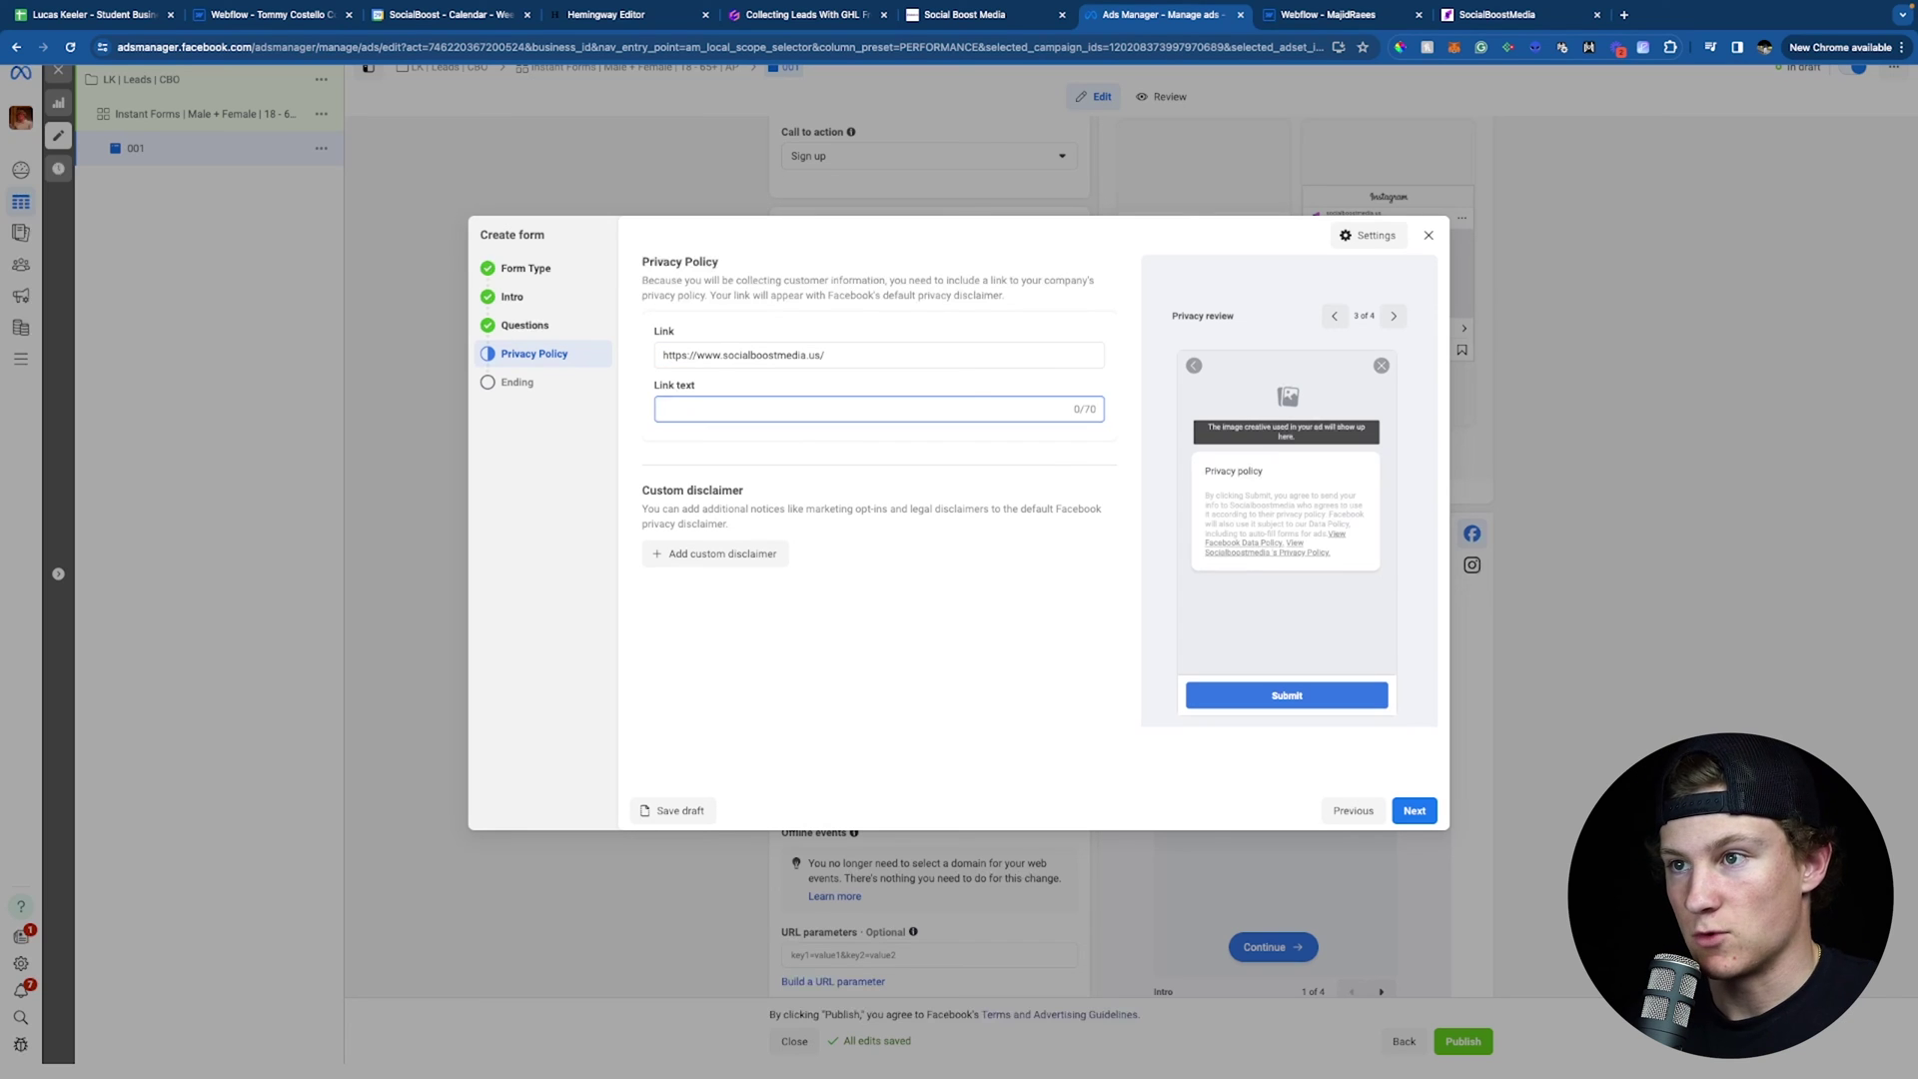
type("SocialBoostMedia")
left_click(1177, 539)
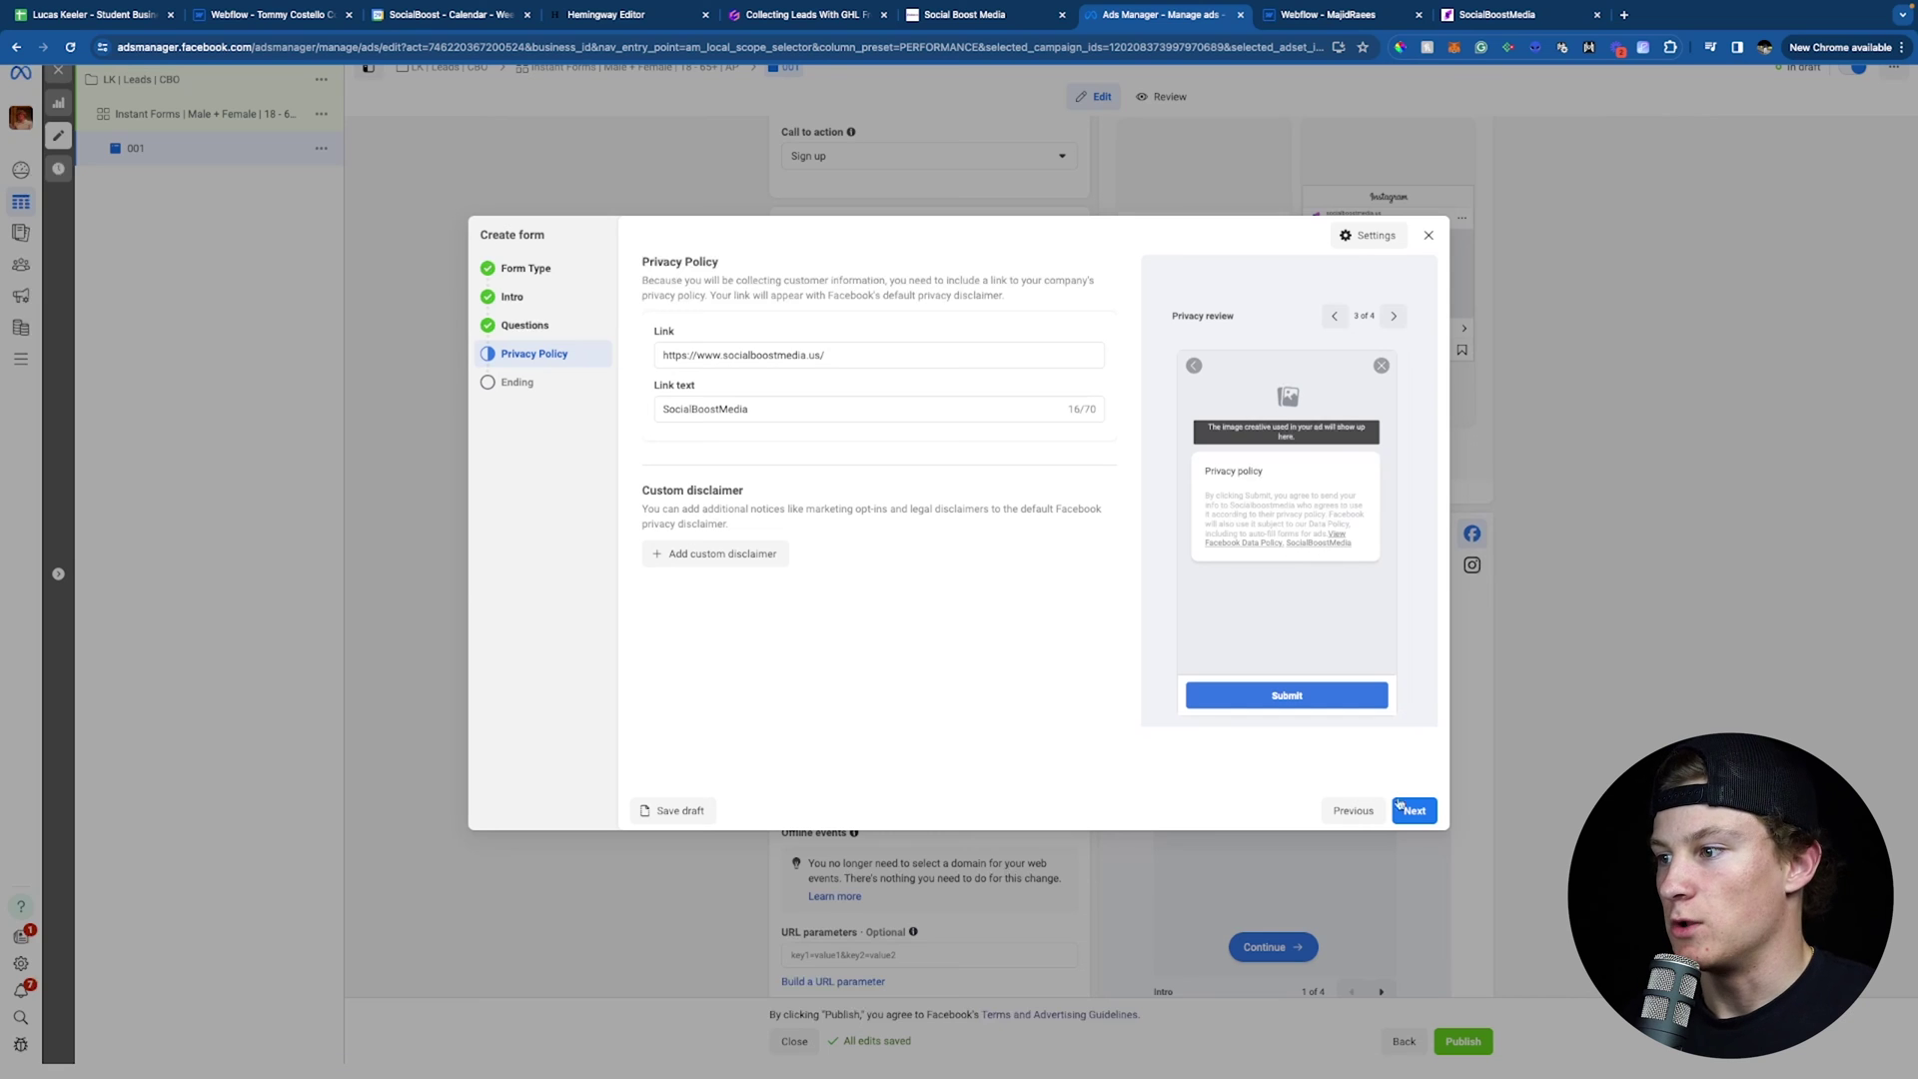
left_click(1410, 809)
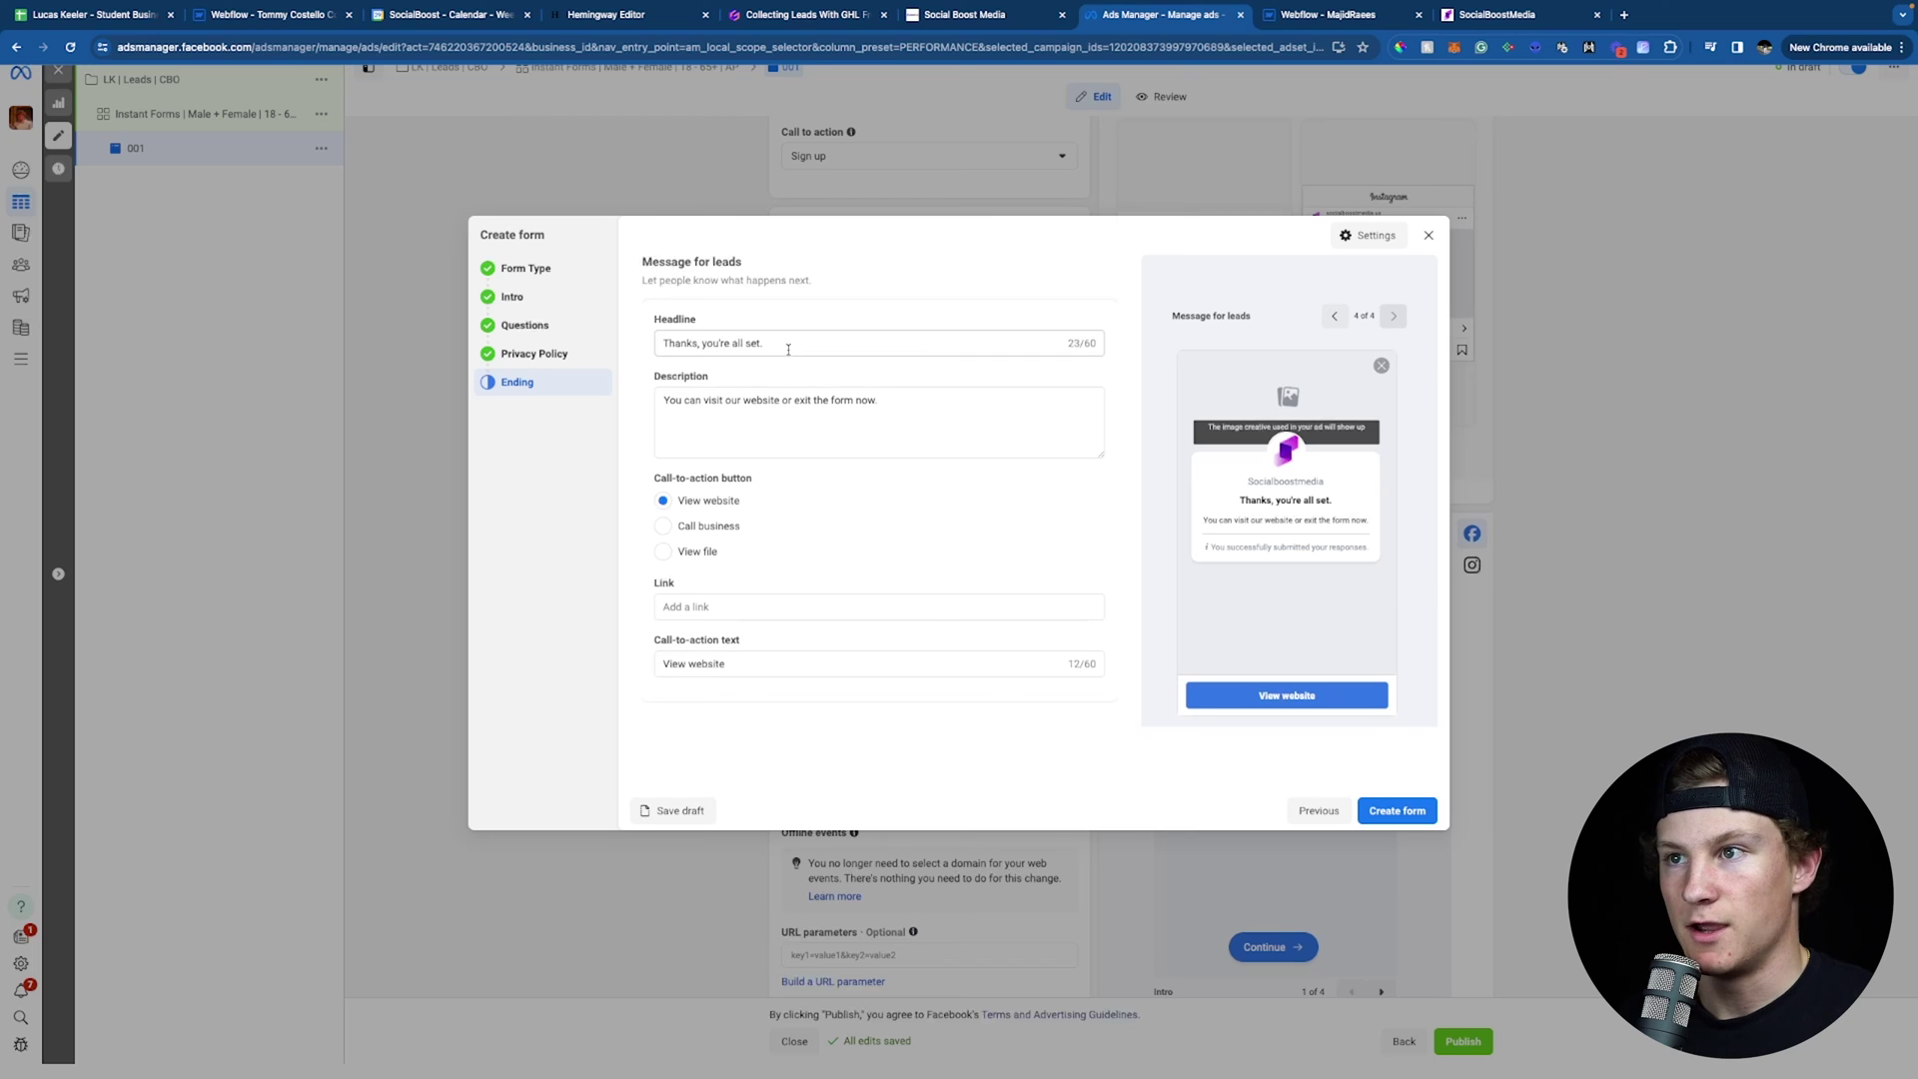
left_click(844, 607)
type("https://www.socialboostmedia.us/")
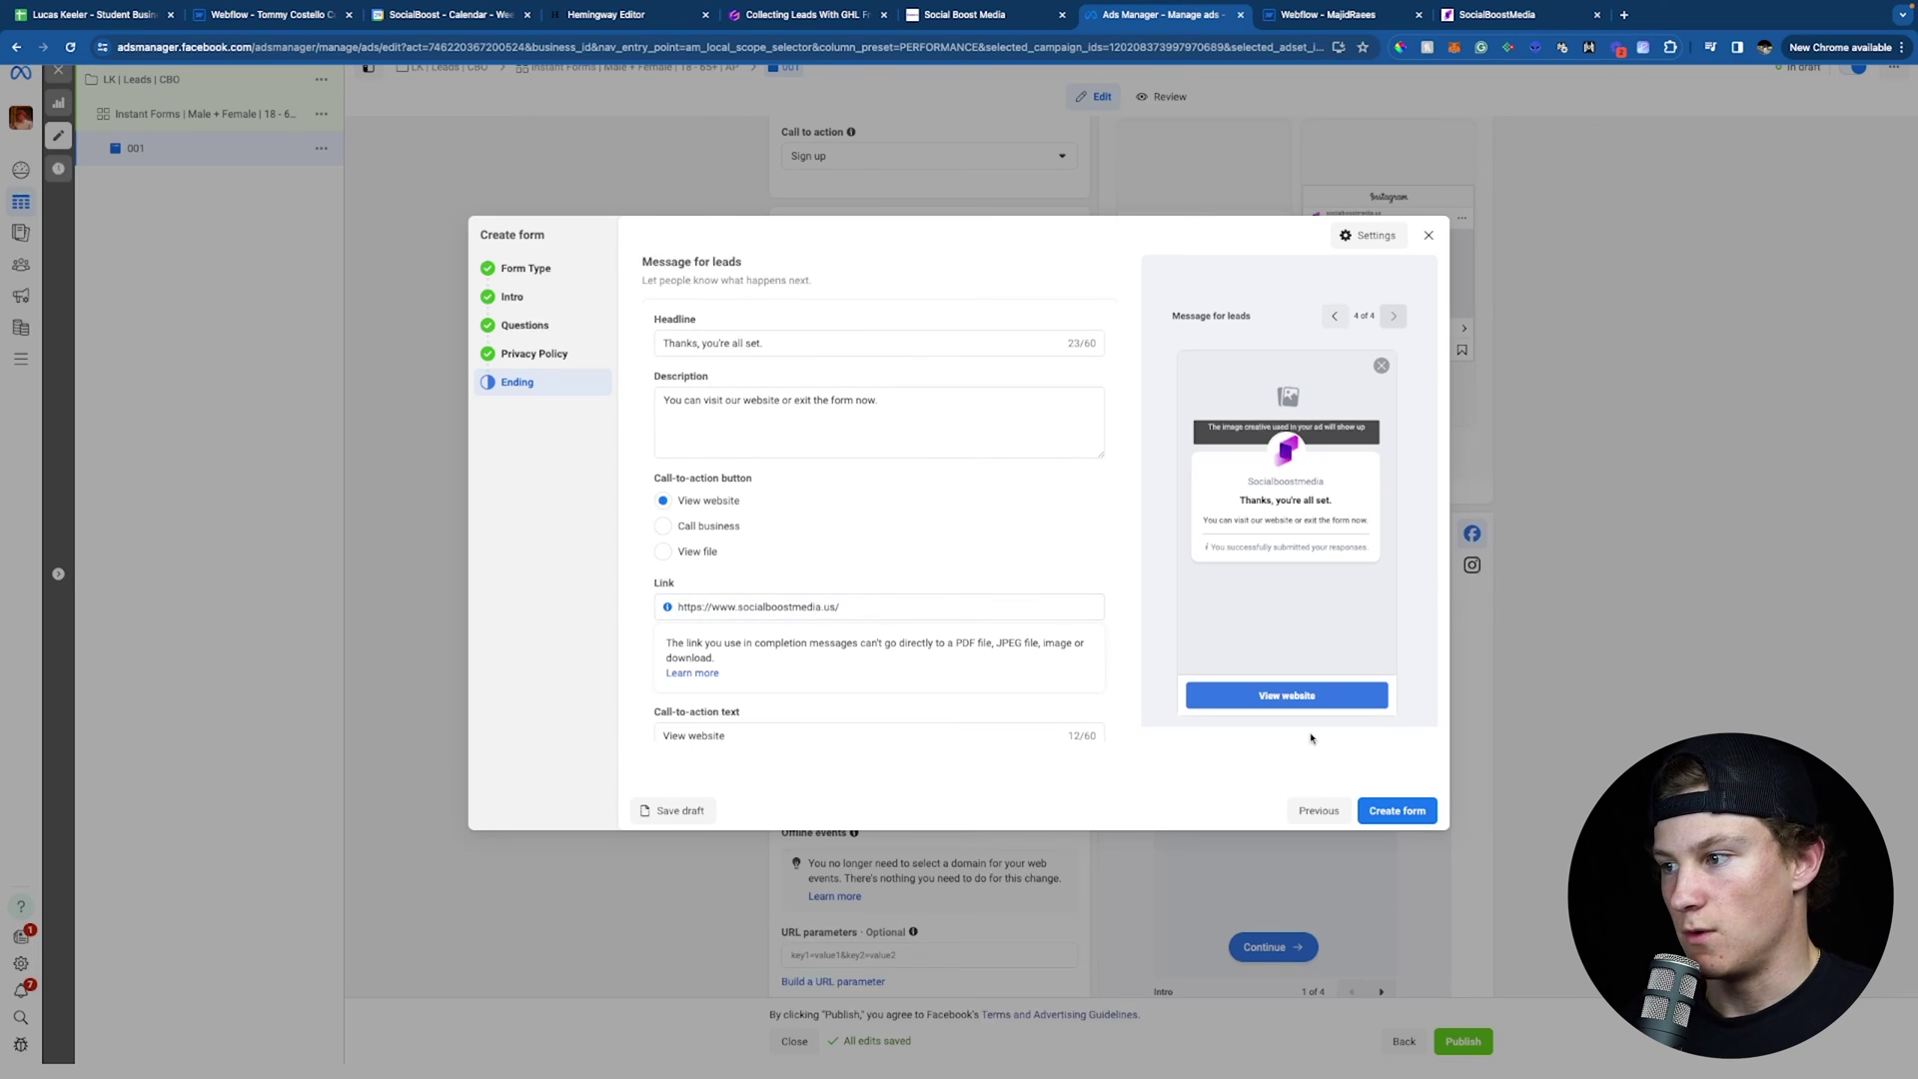
left_click(1407, 809)
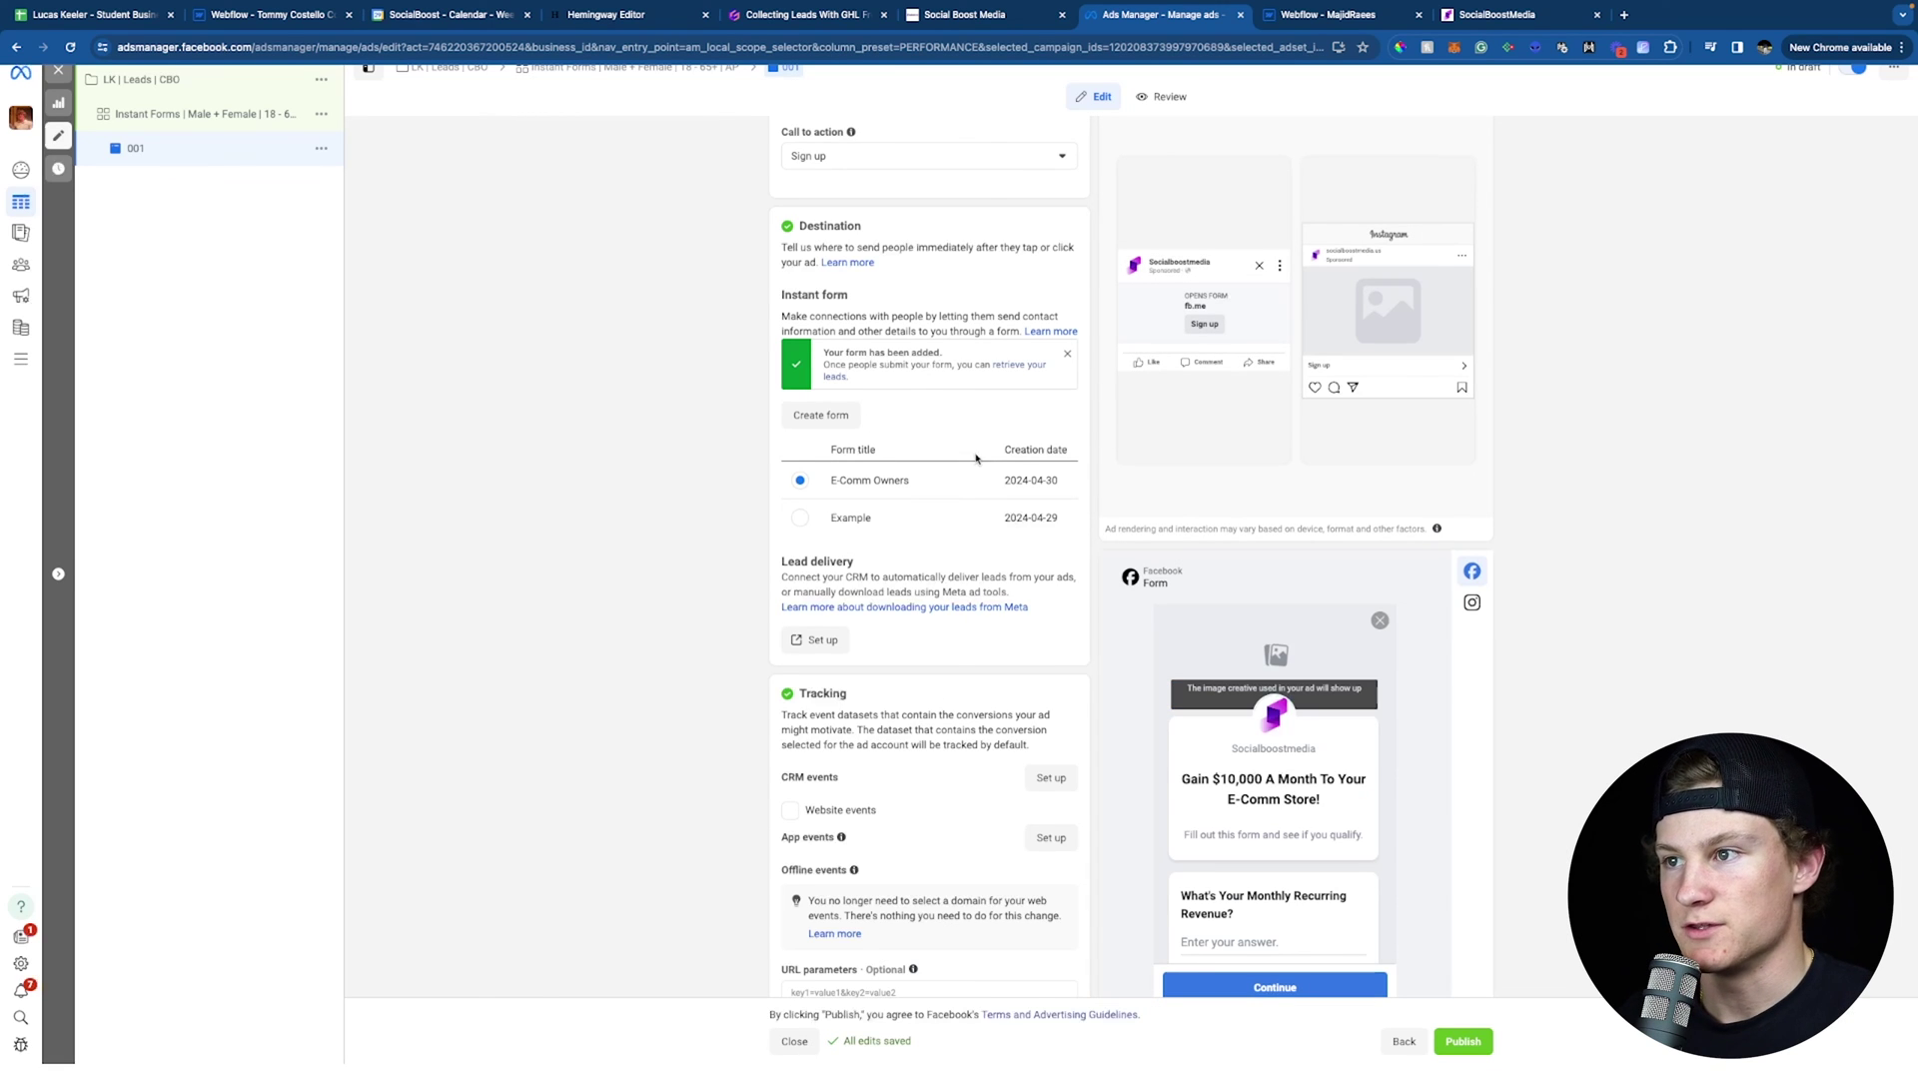
scroll(664, 542, "down", 1)
scroll(665, 544, "up", 4)
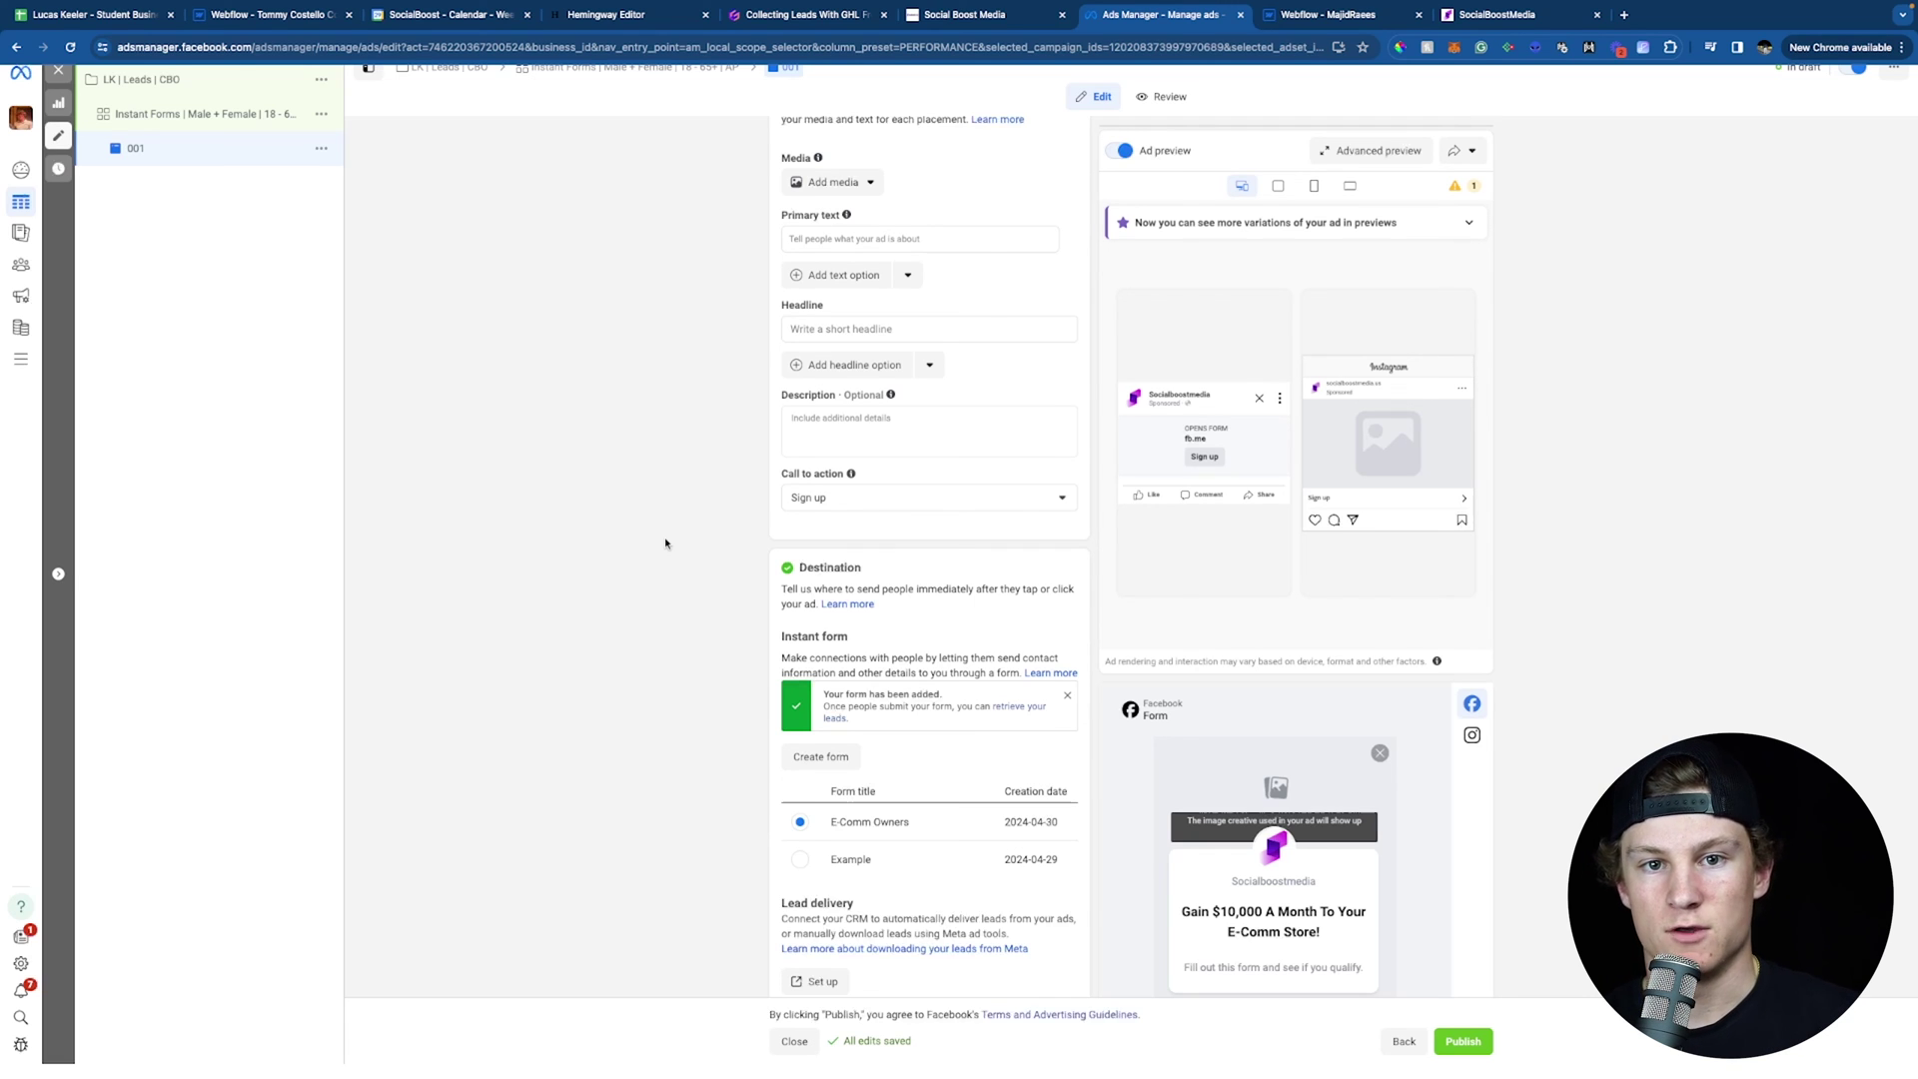
In GoHighLevel's integrations settings, connect the location's Facebook account with the Socialboostmedia page and the SocialBoostMedia ad account.
key("ctrl+shift+Tab")
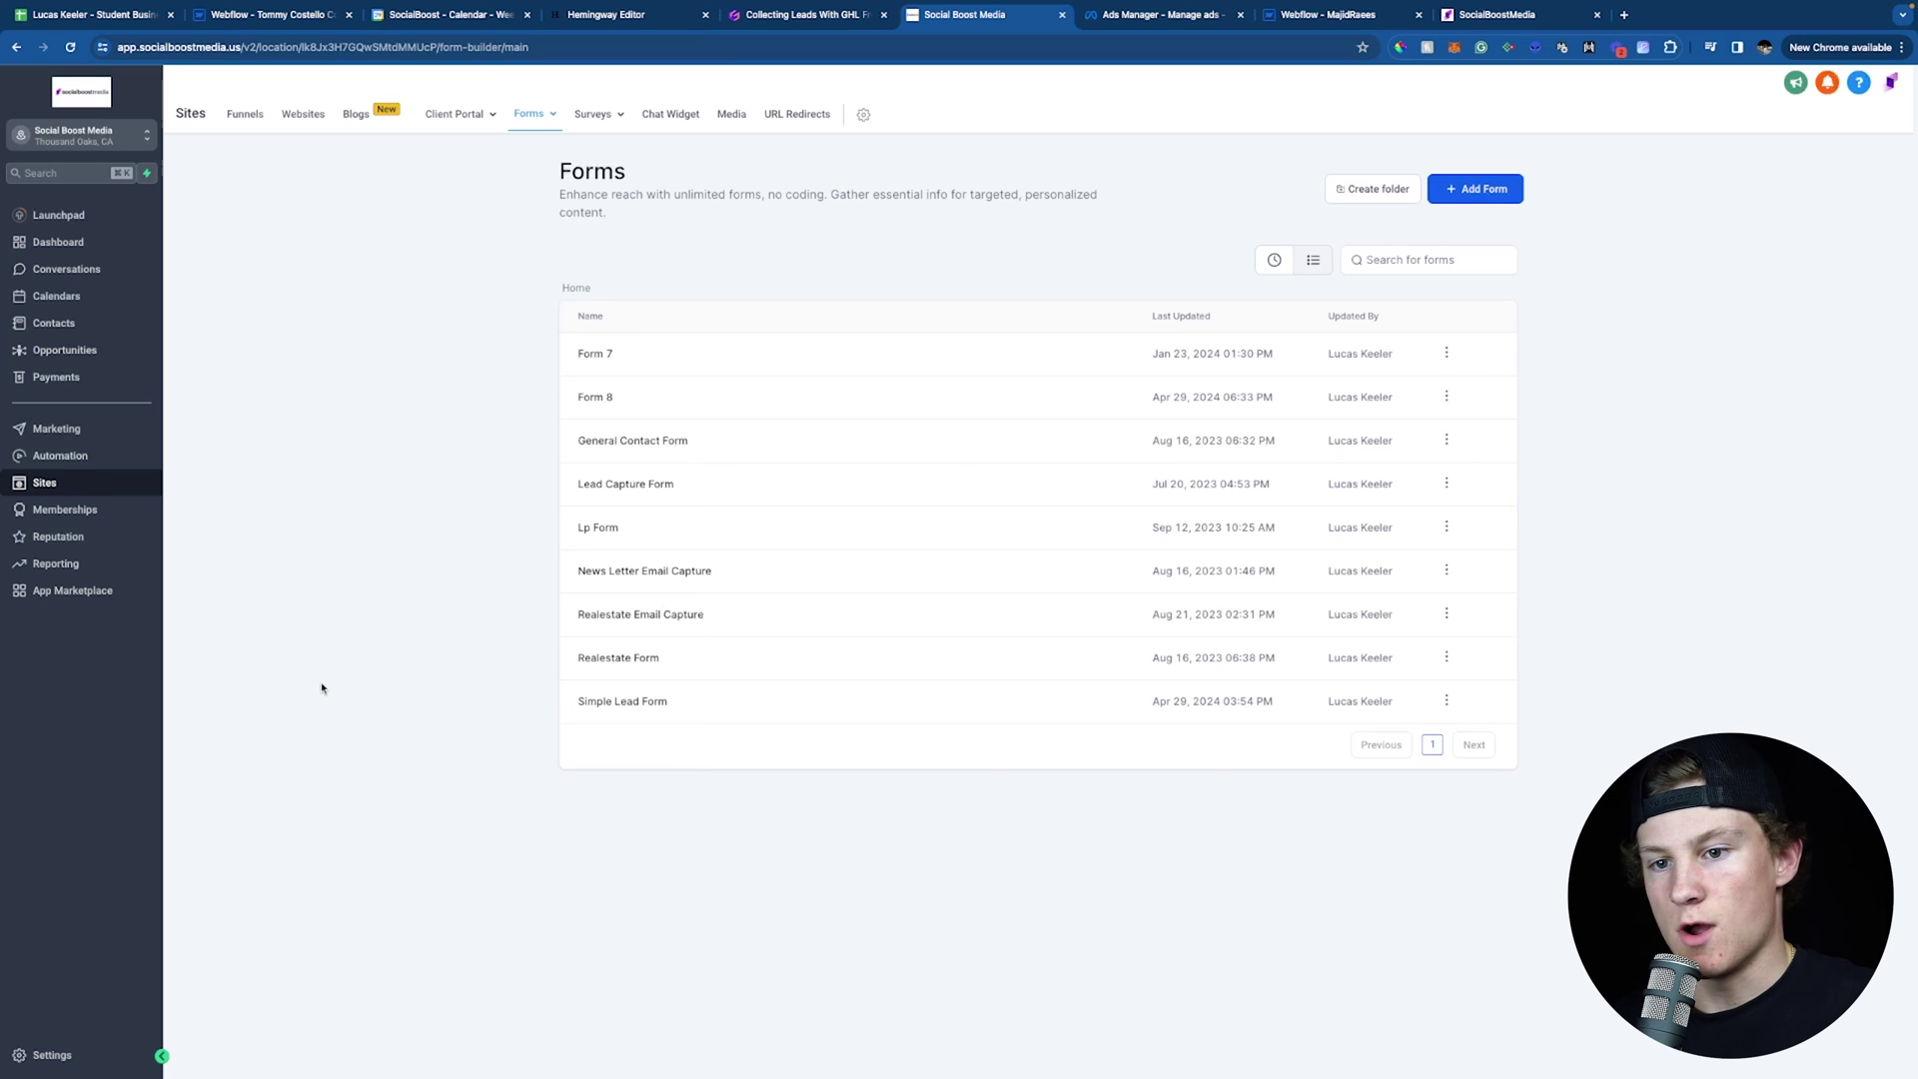
left_click(28, 1045)
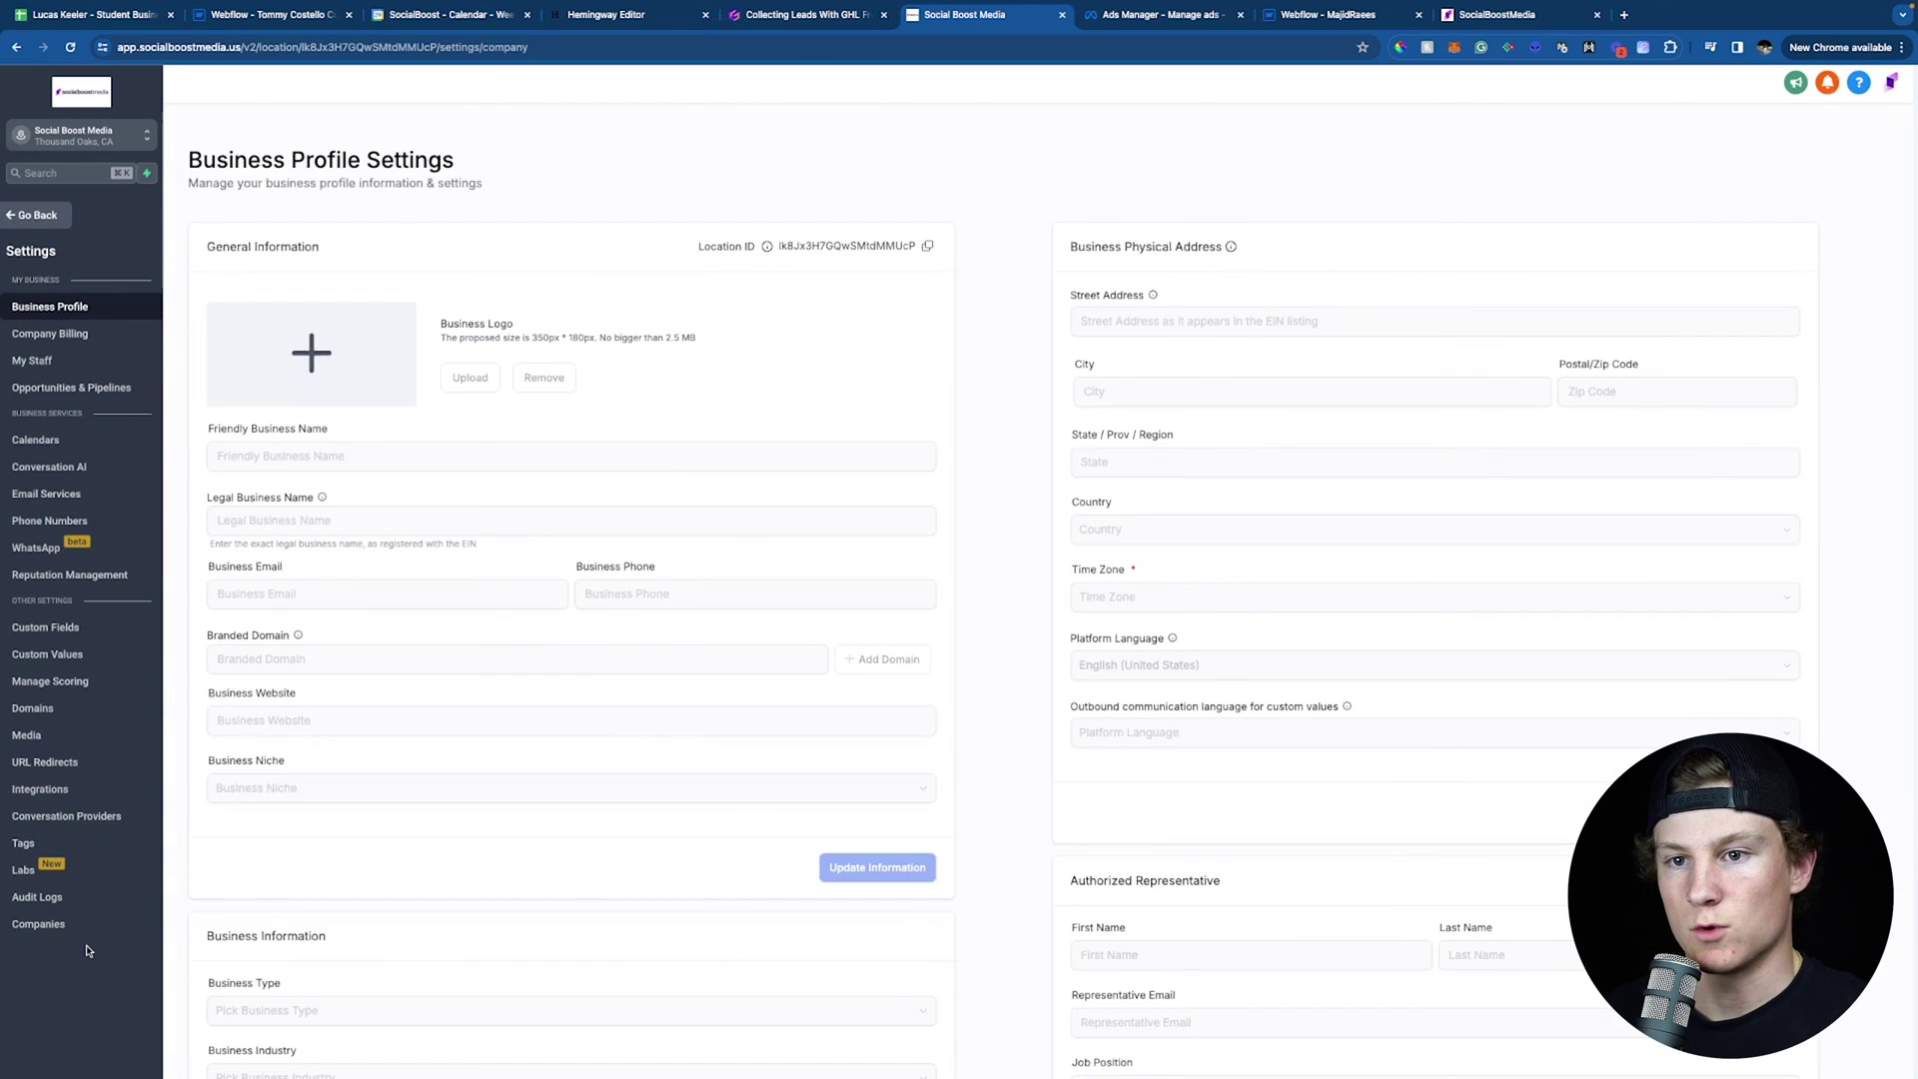
left_click(40, 789)
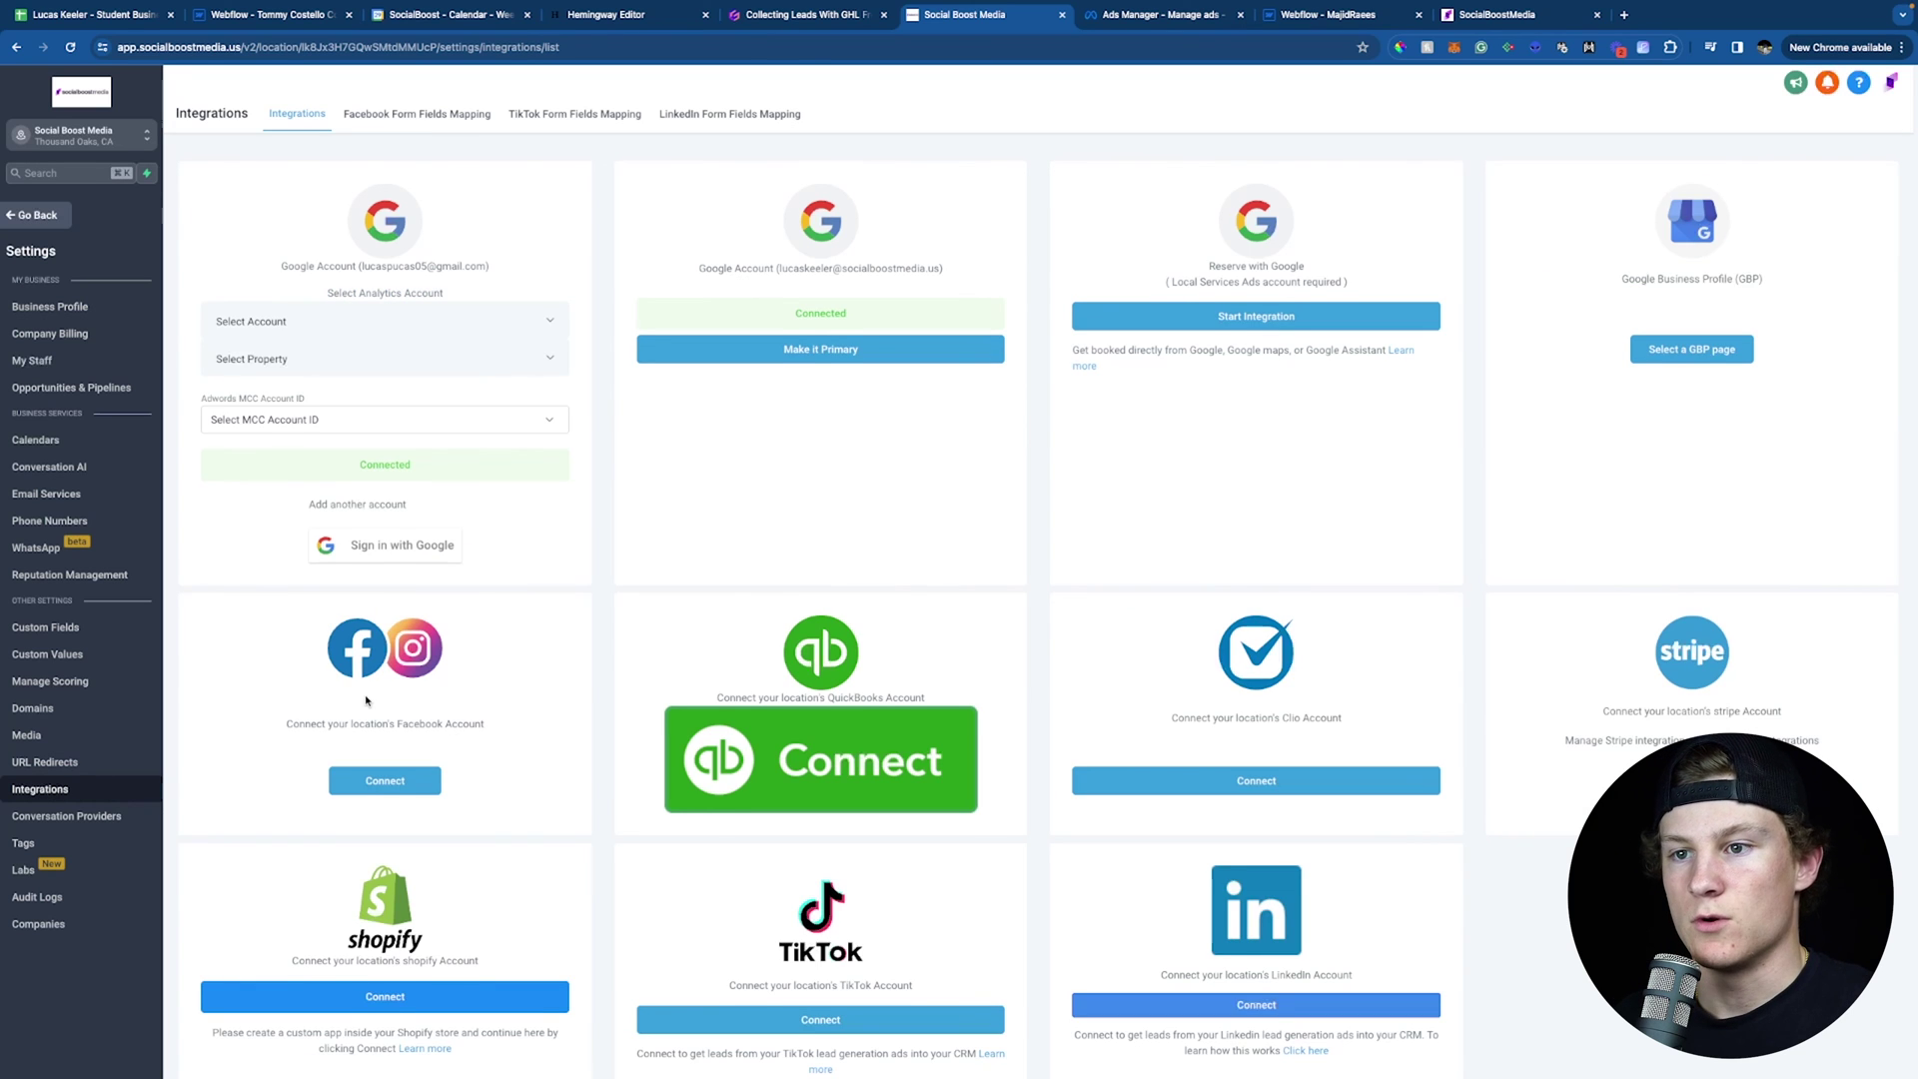
scroll(366, 700, "down", 1)
left_click_drag(288, 698, 530, 710)
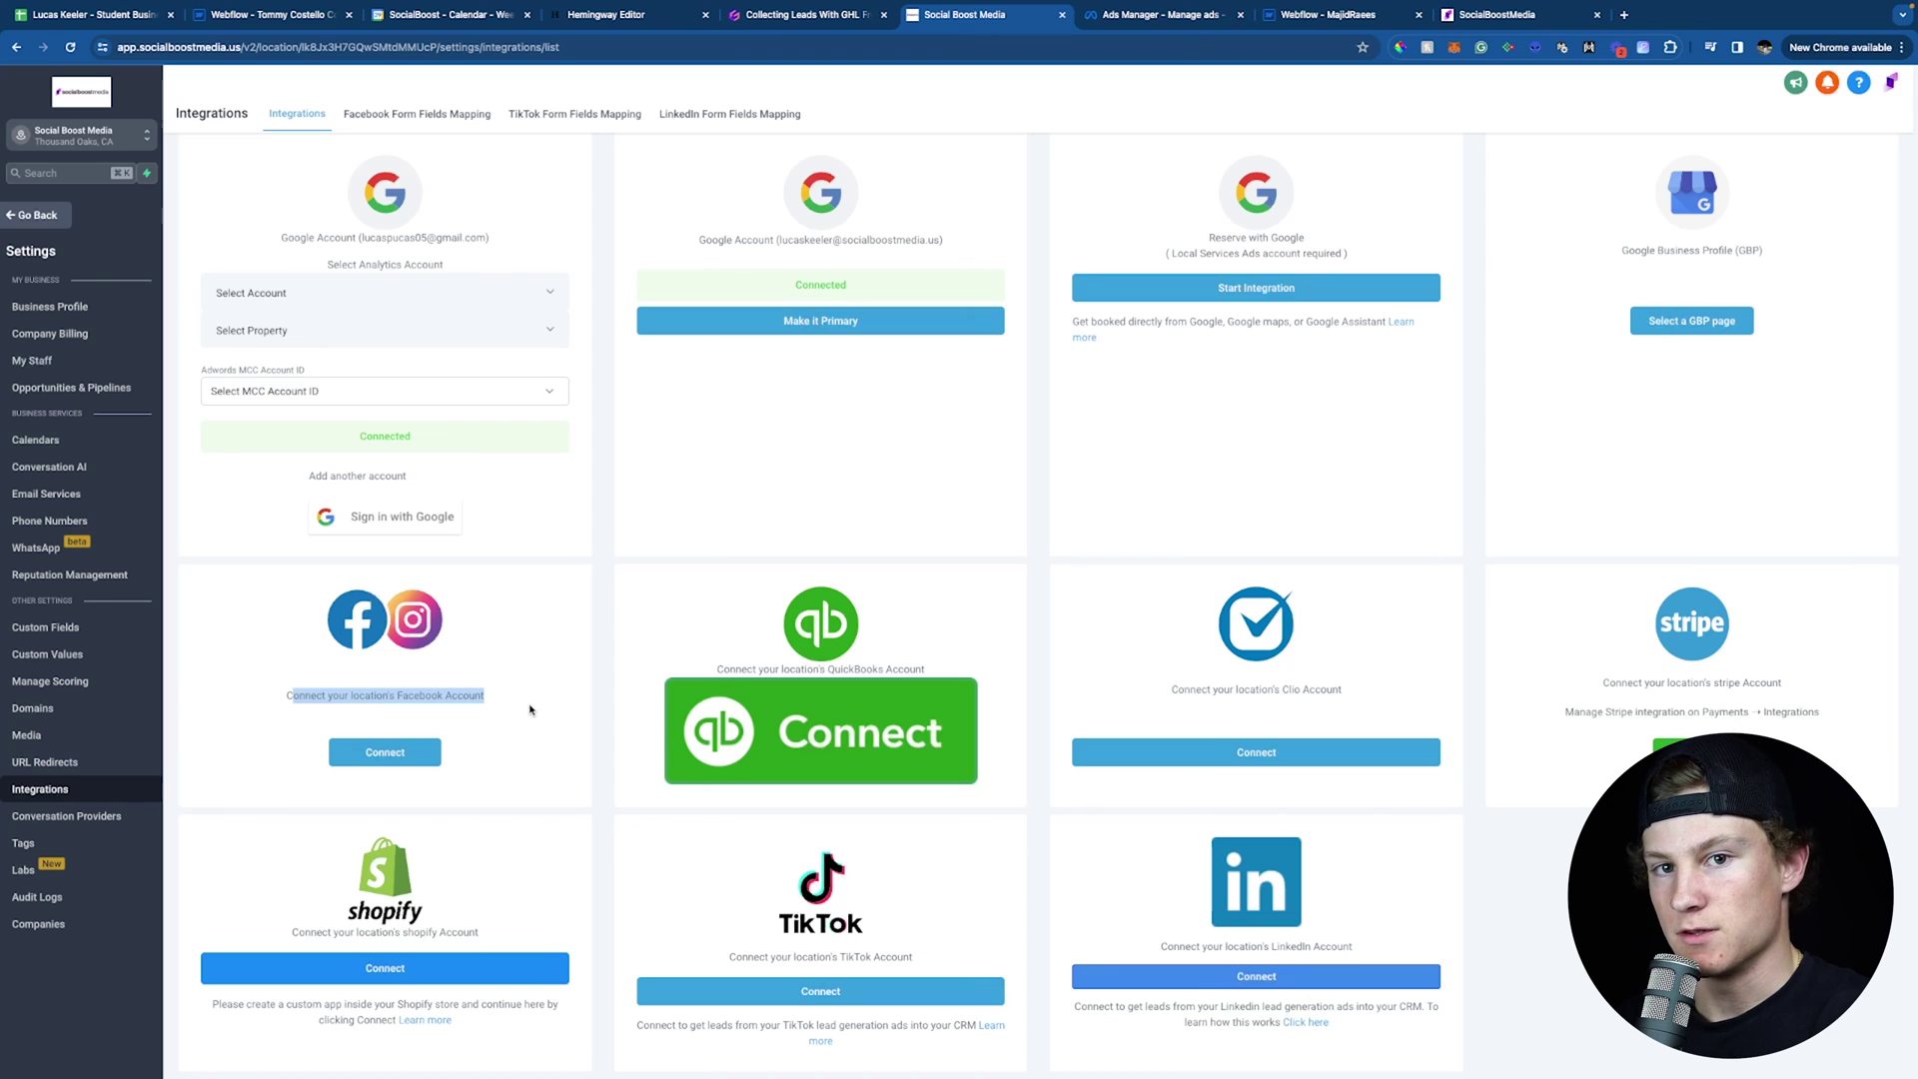
left_click(388, 751)
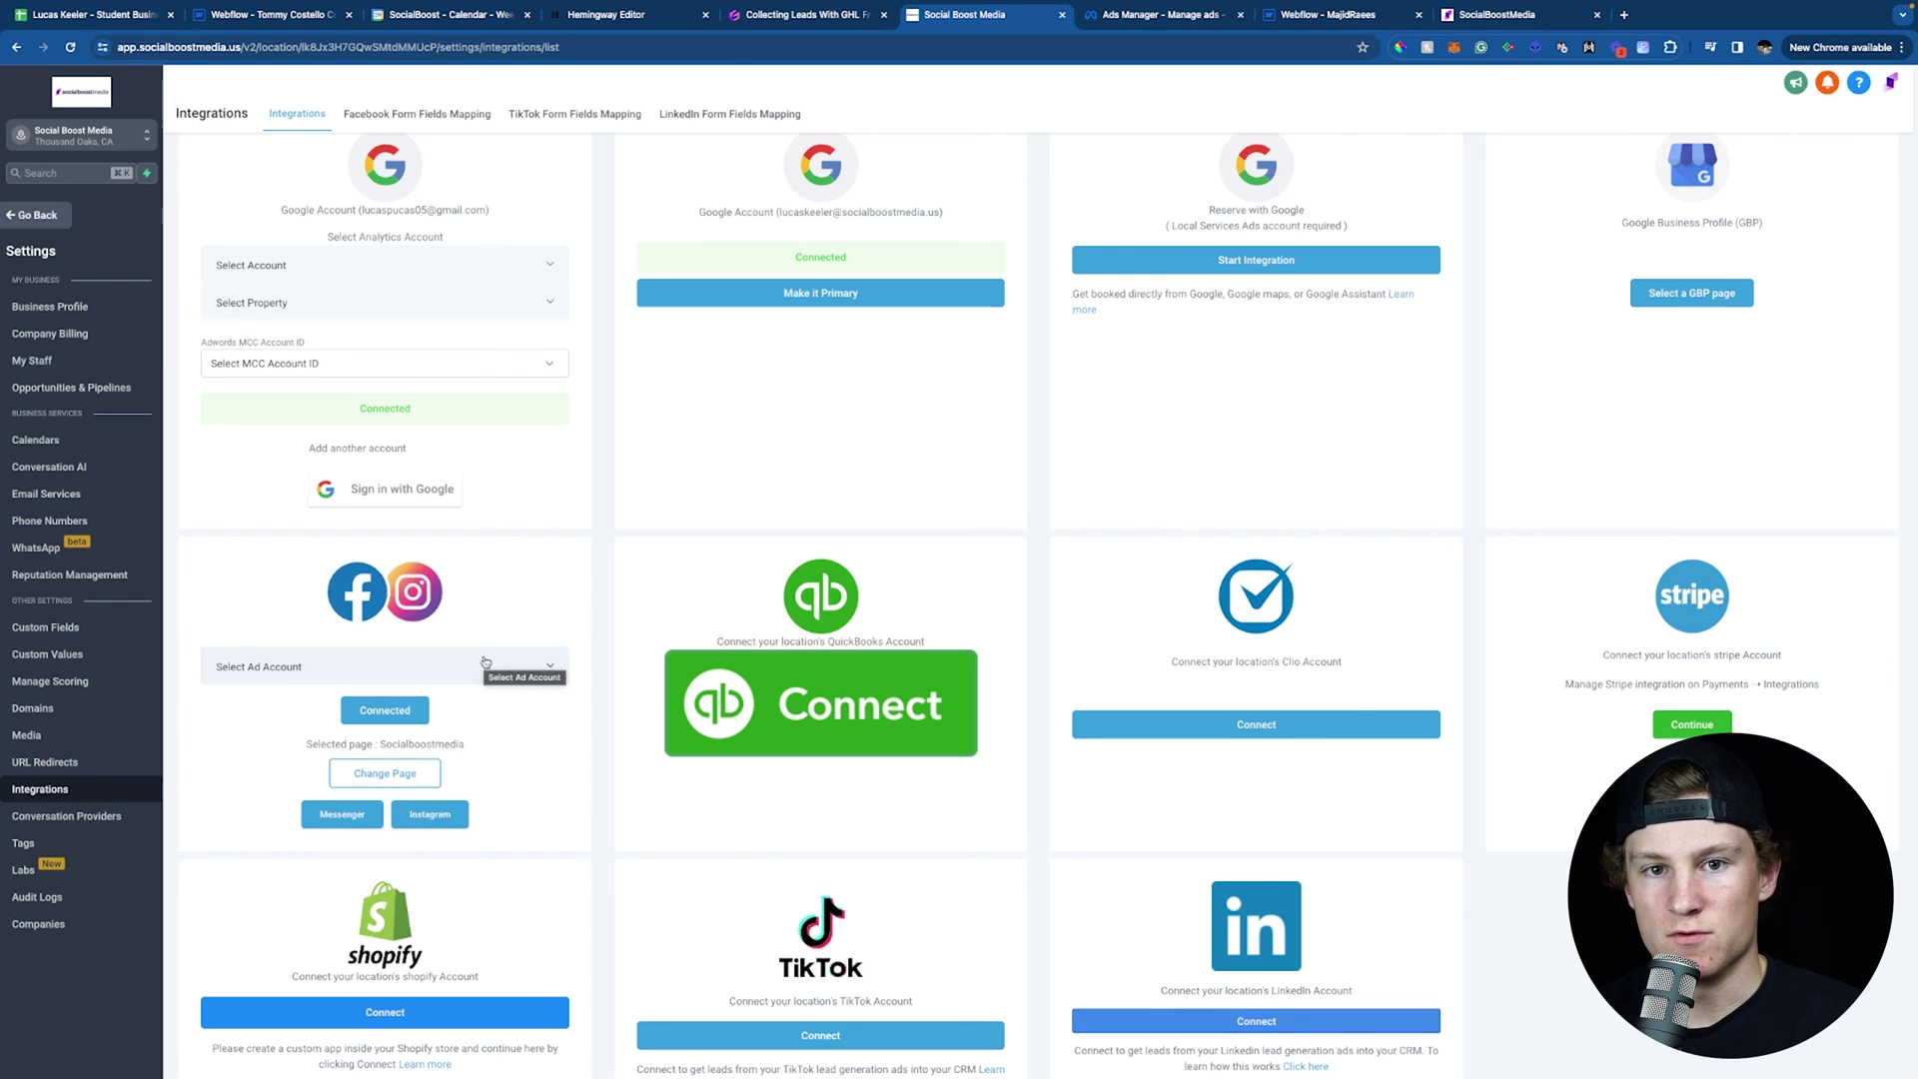
scroll(486, 663, "up", 1)
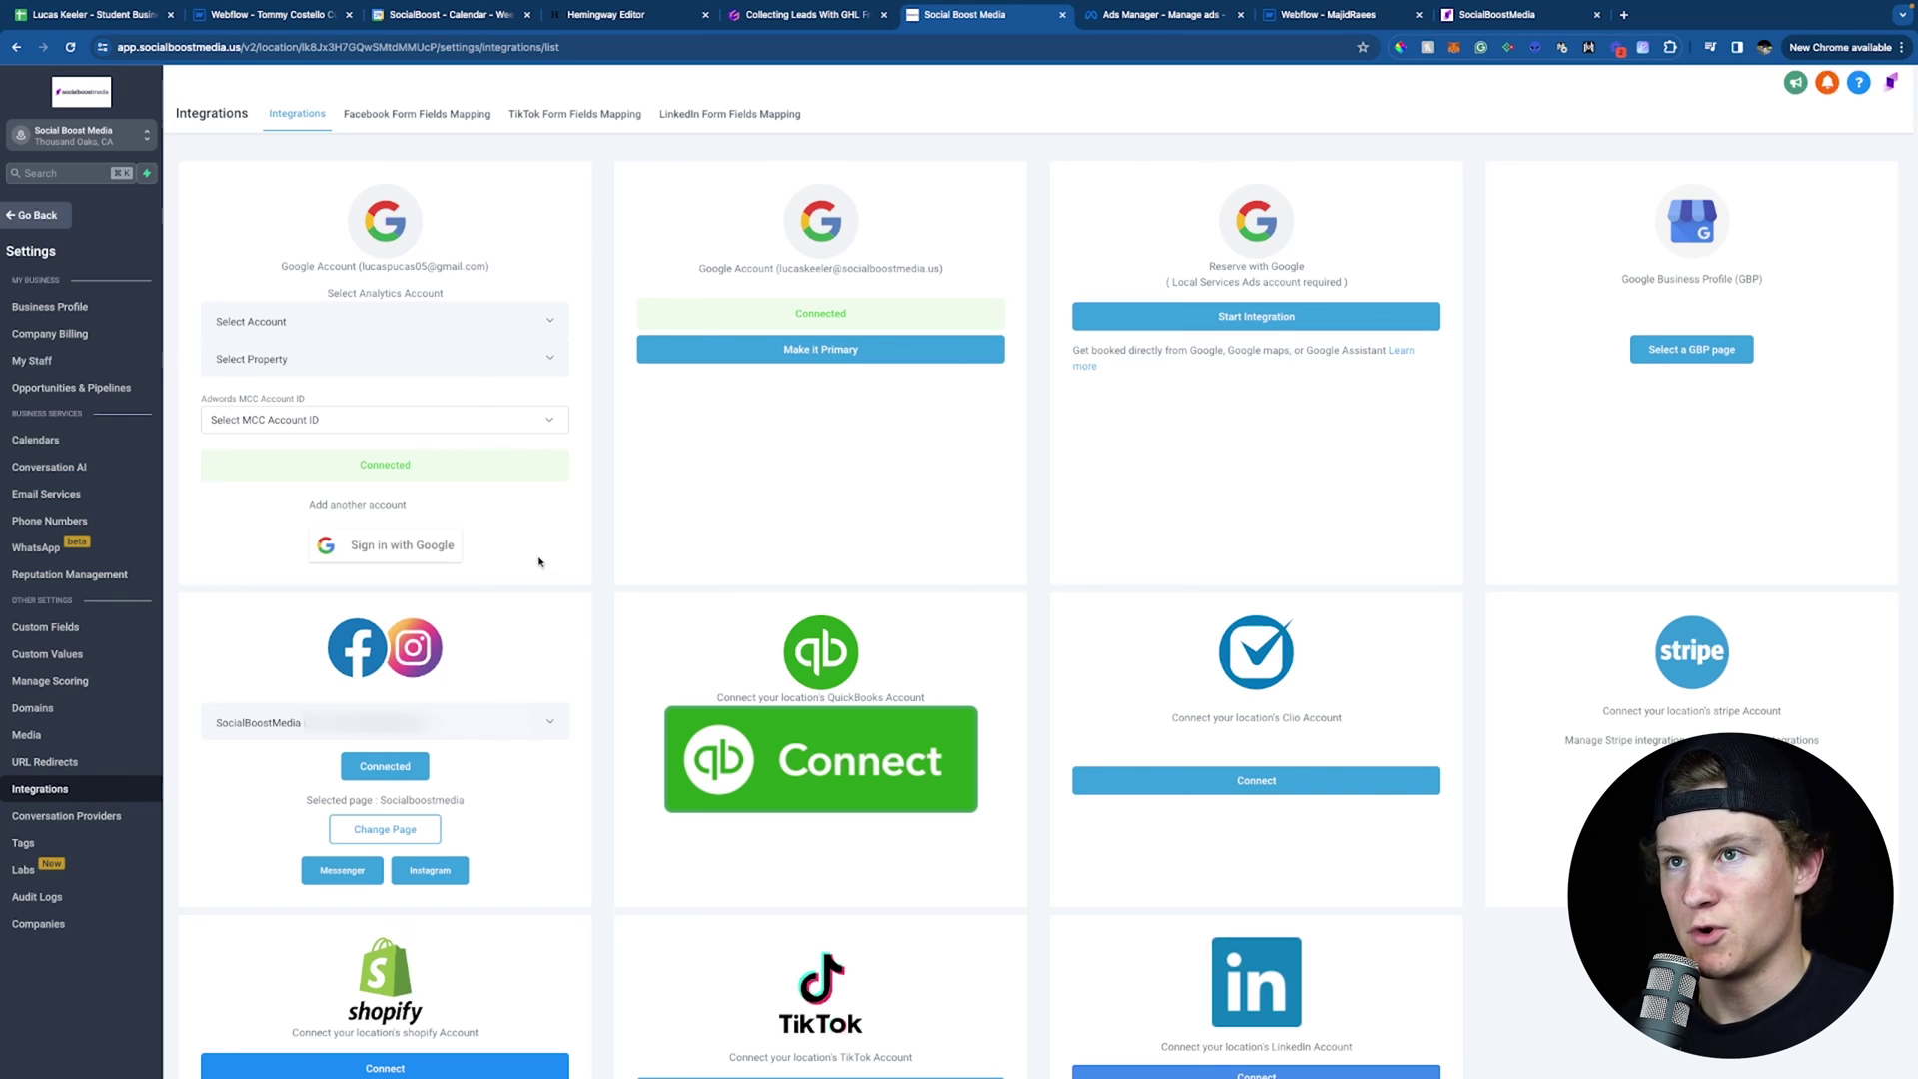
In the Facebook form fields mapping, map E-Comm Owners' revenue question to the "What's your monthly recurring revenue?" field and update the mapping.
left_click(424, 115)
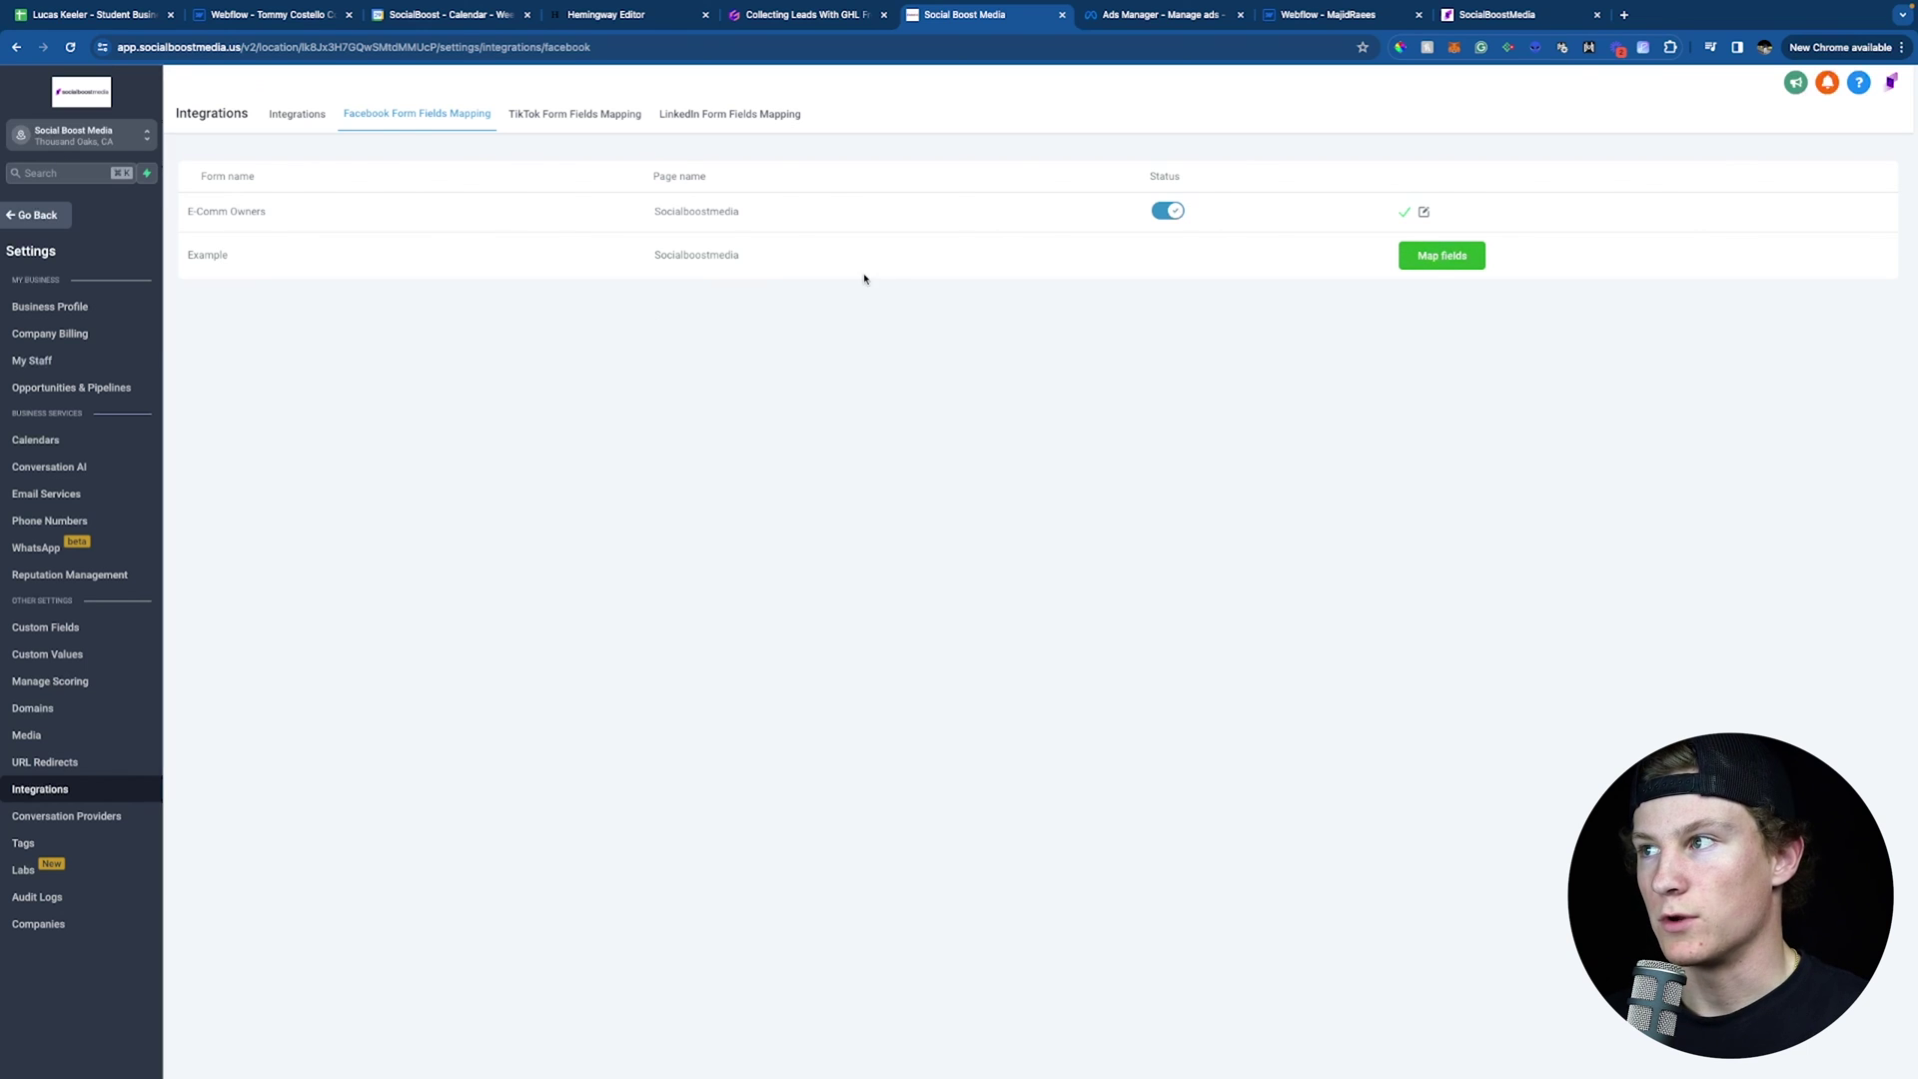
left_click(1420, 213)
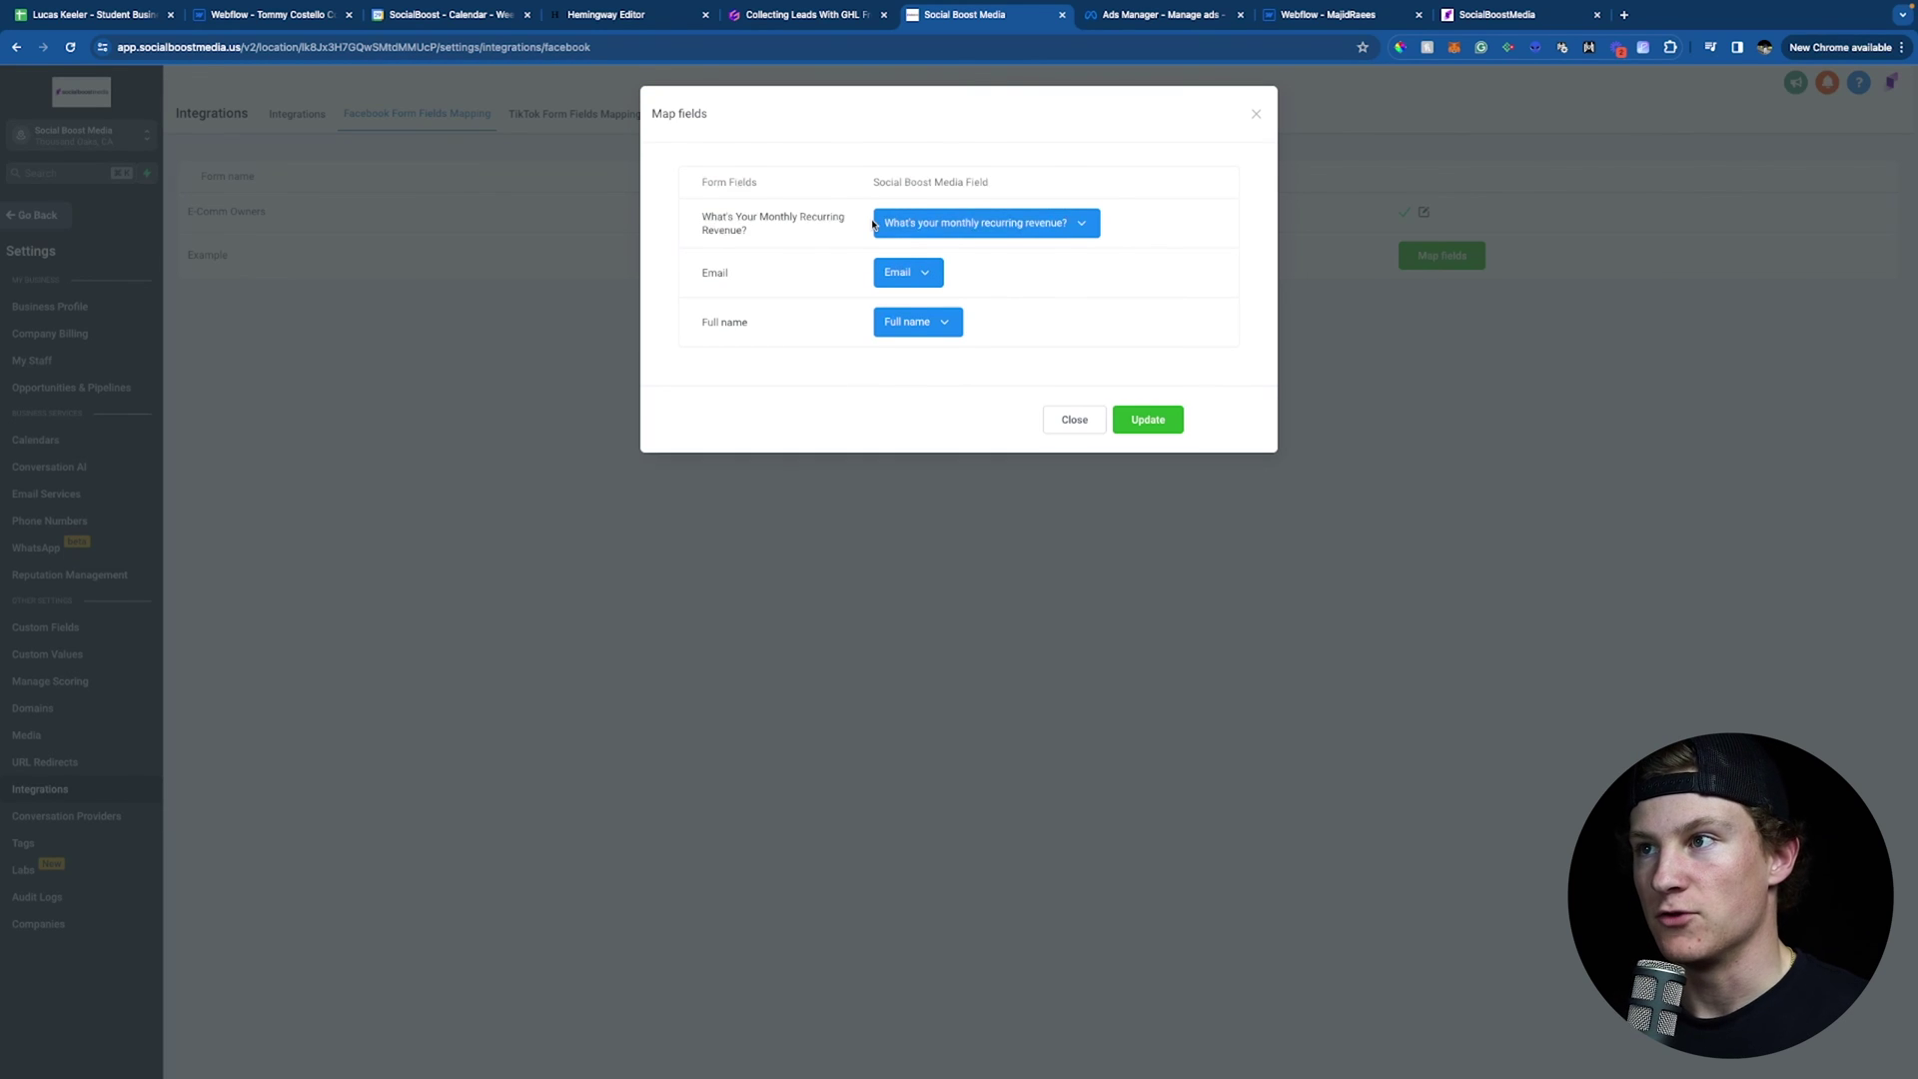
left_click(984, 223)
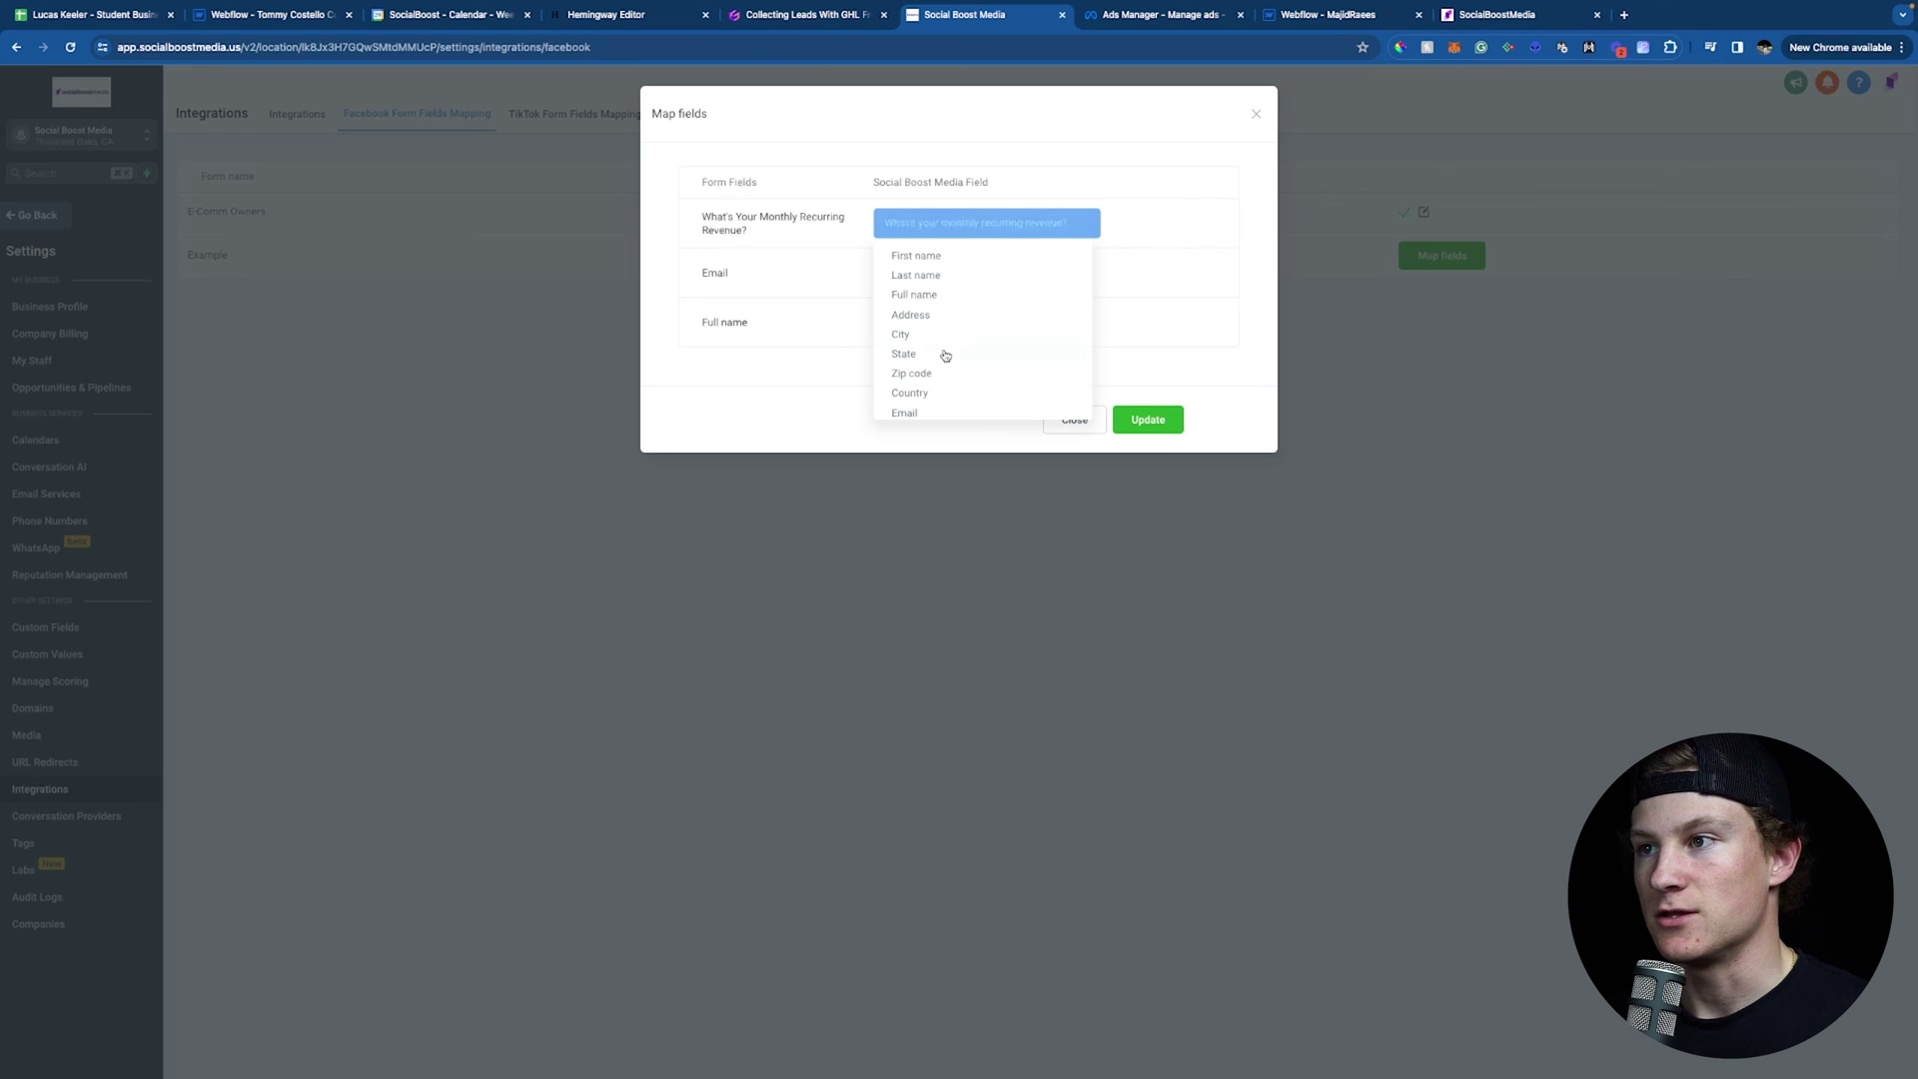
scroll(944, 357, "down", 5)
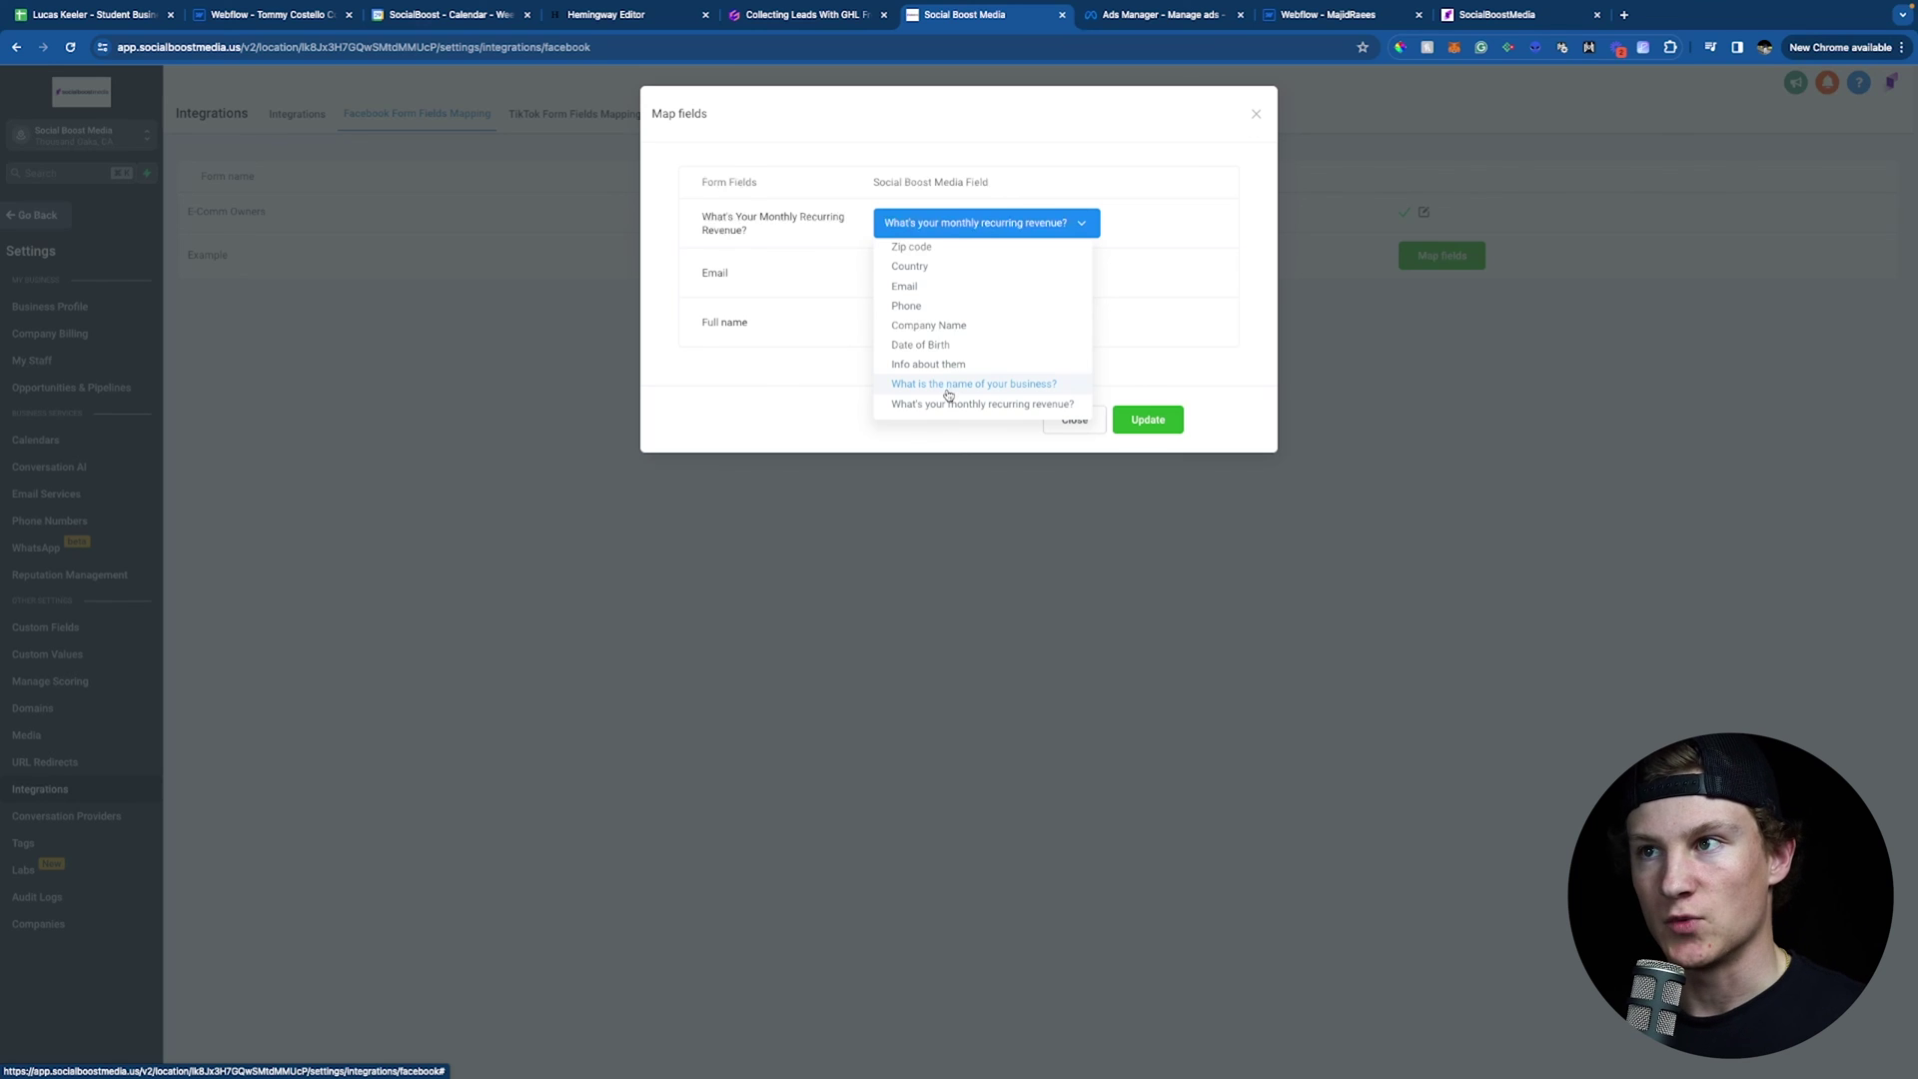
left_click(762, 231)
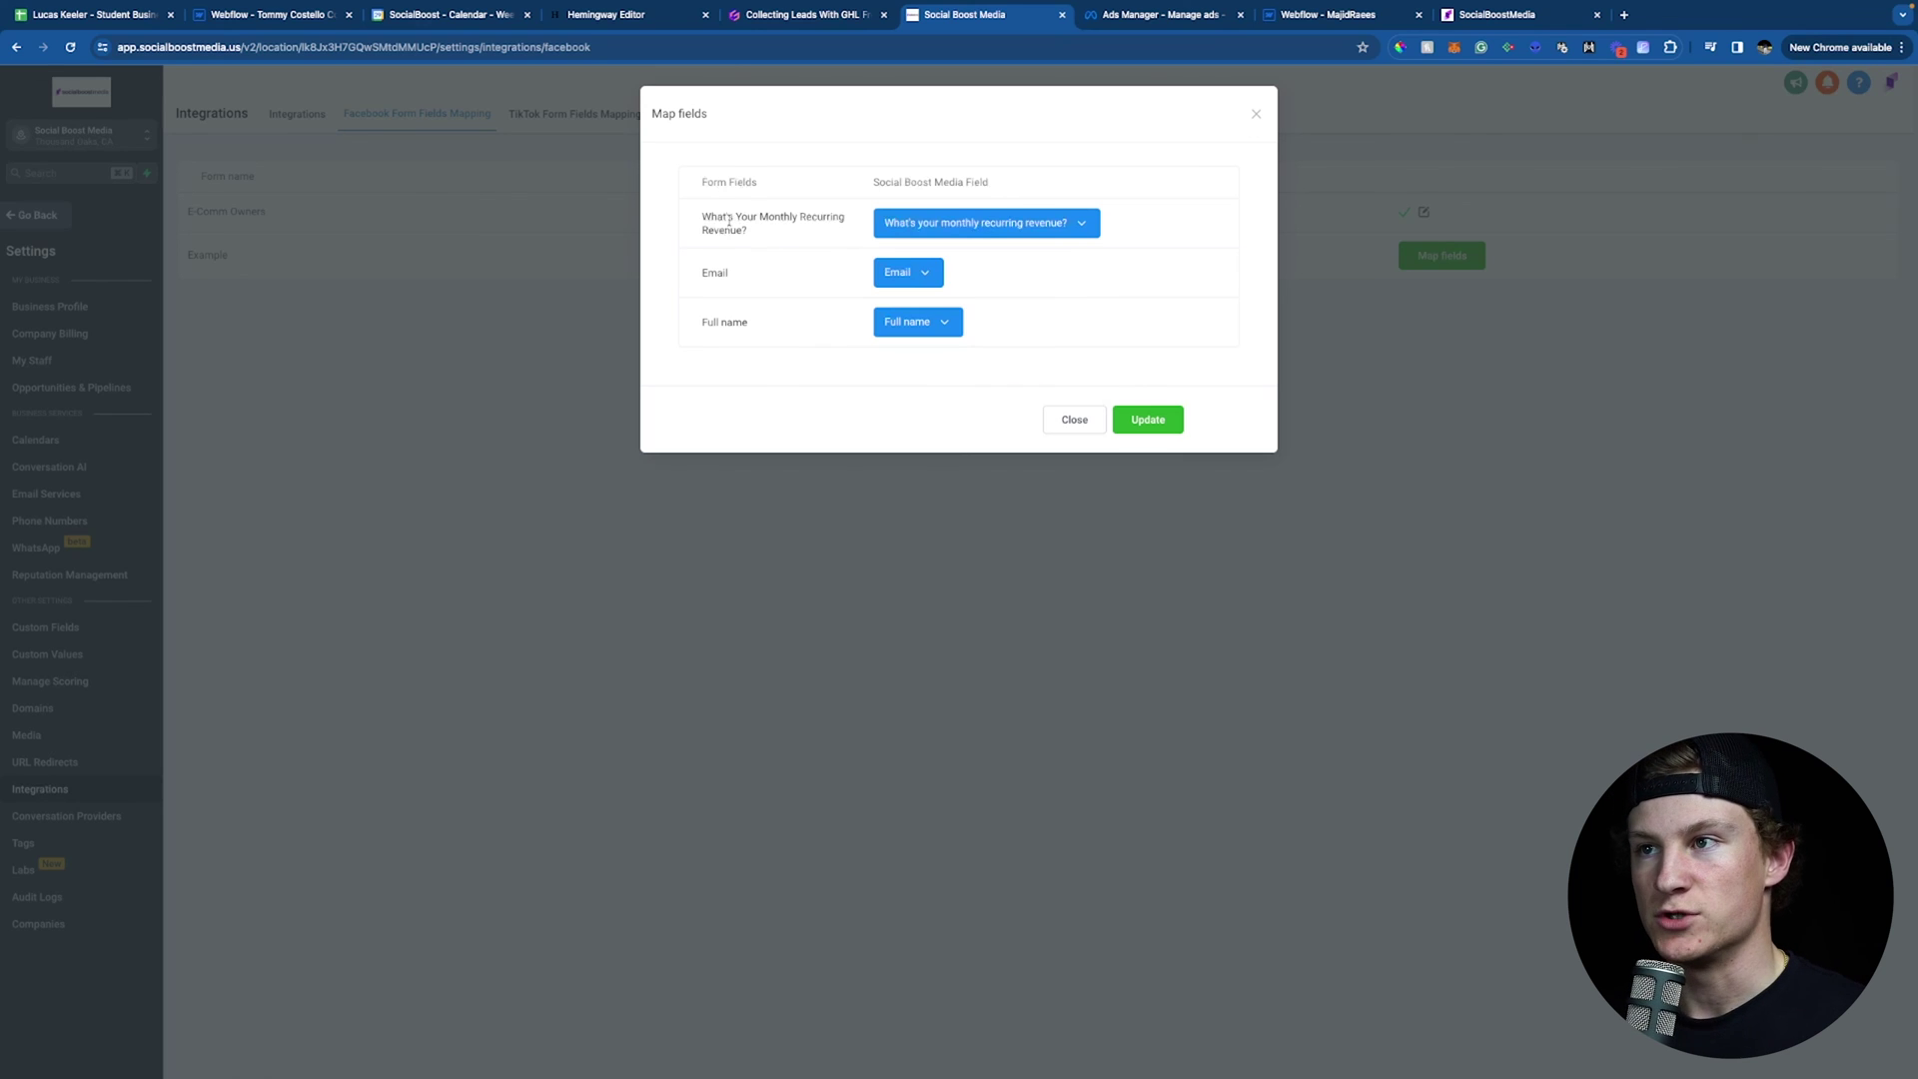
left_click_drag(748, 231, 689, 220)
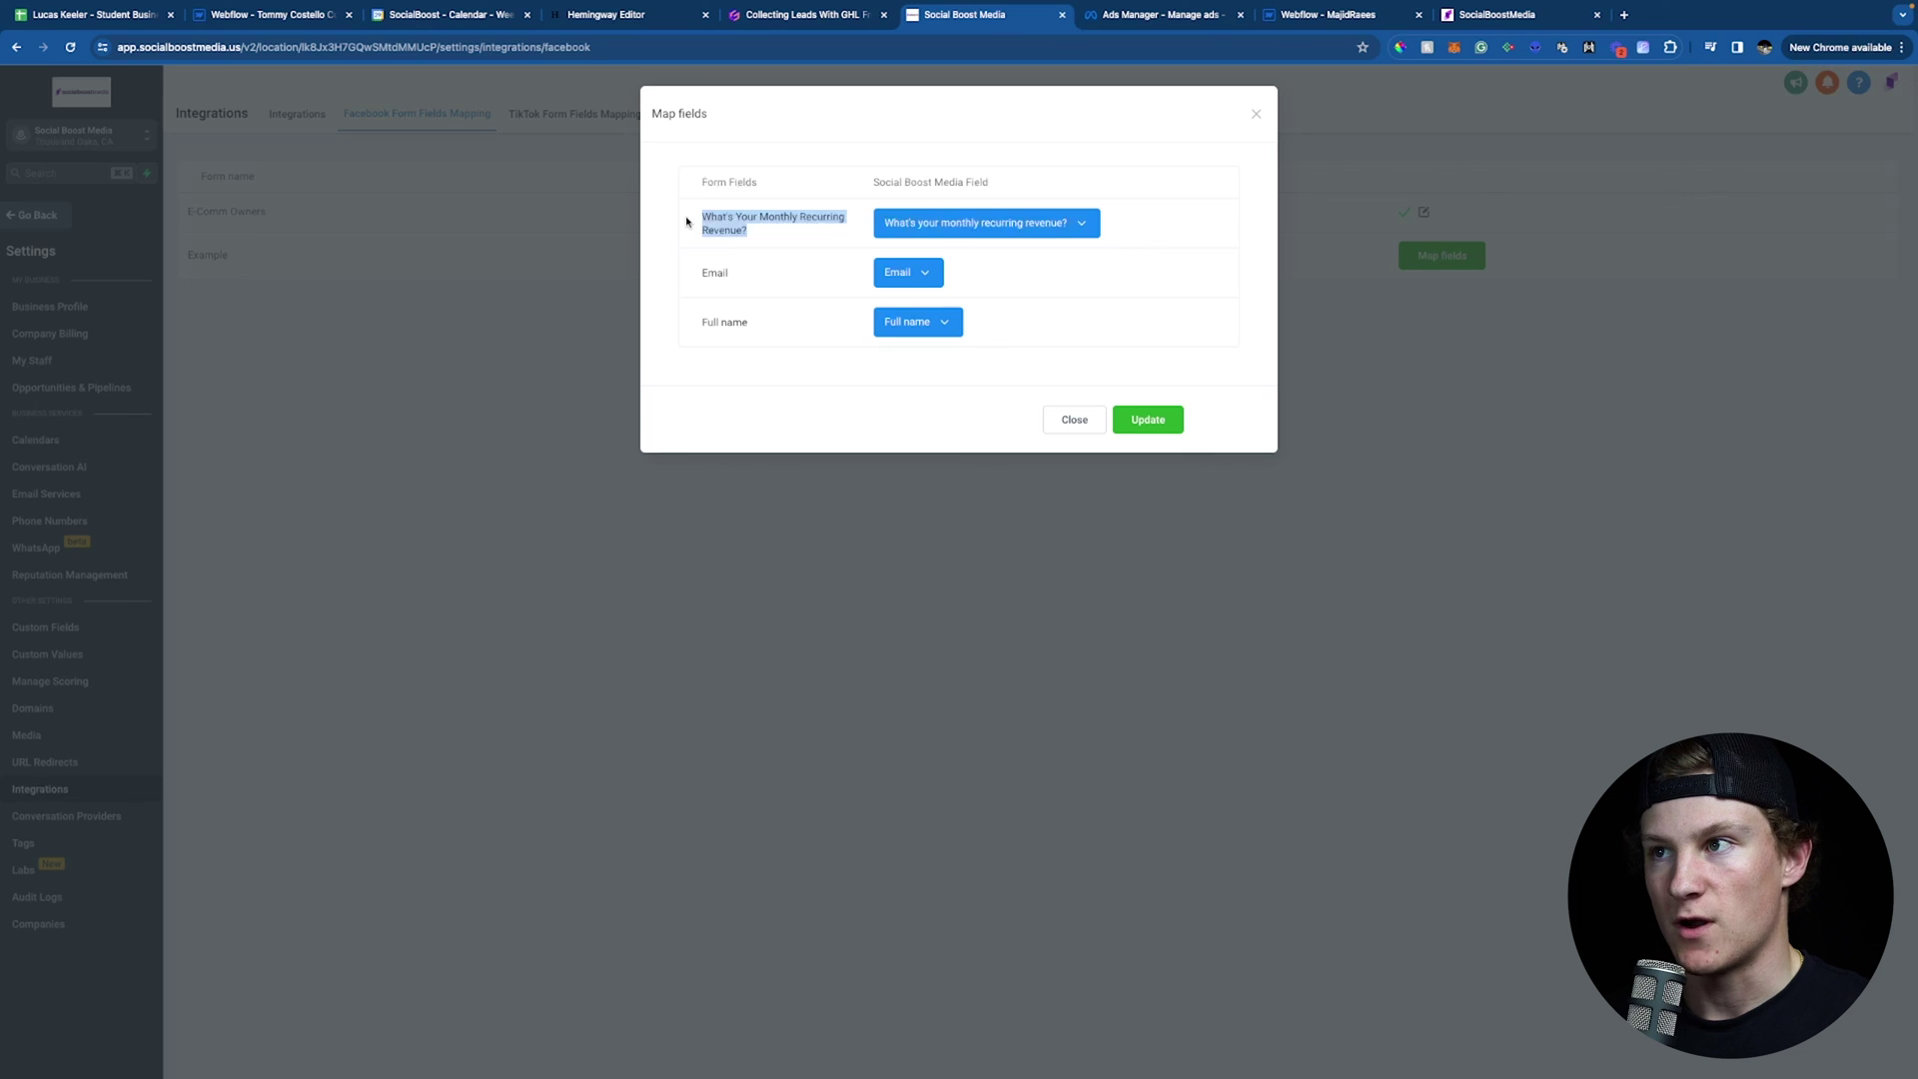
left_click(956, 220)
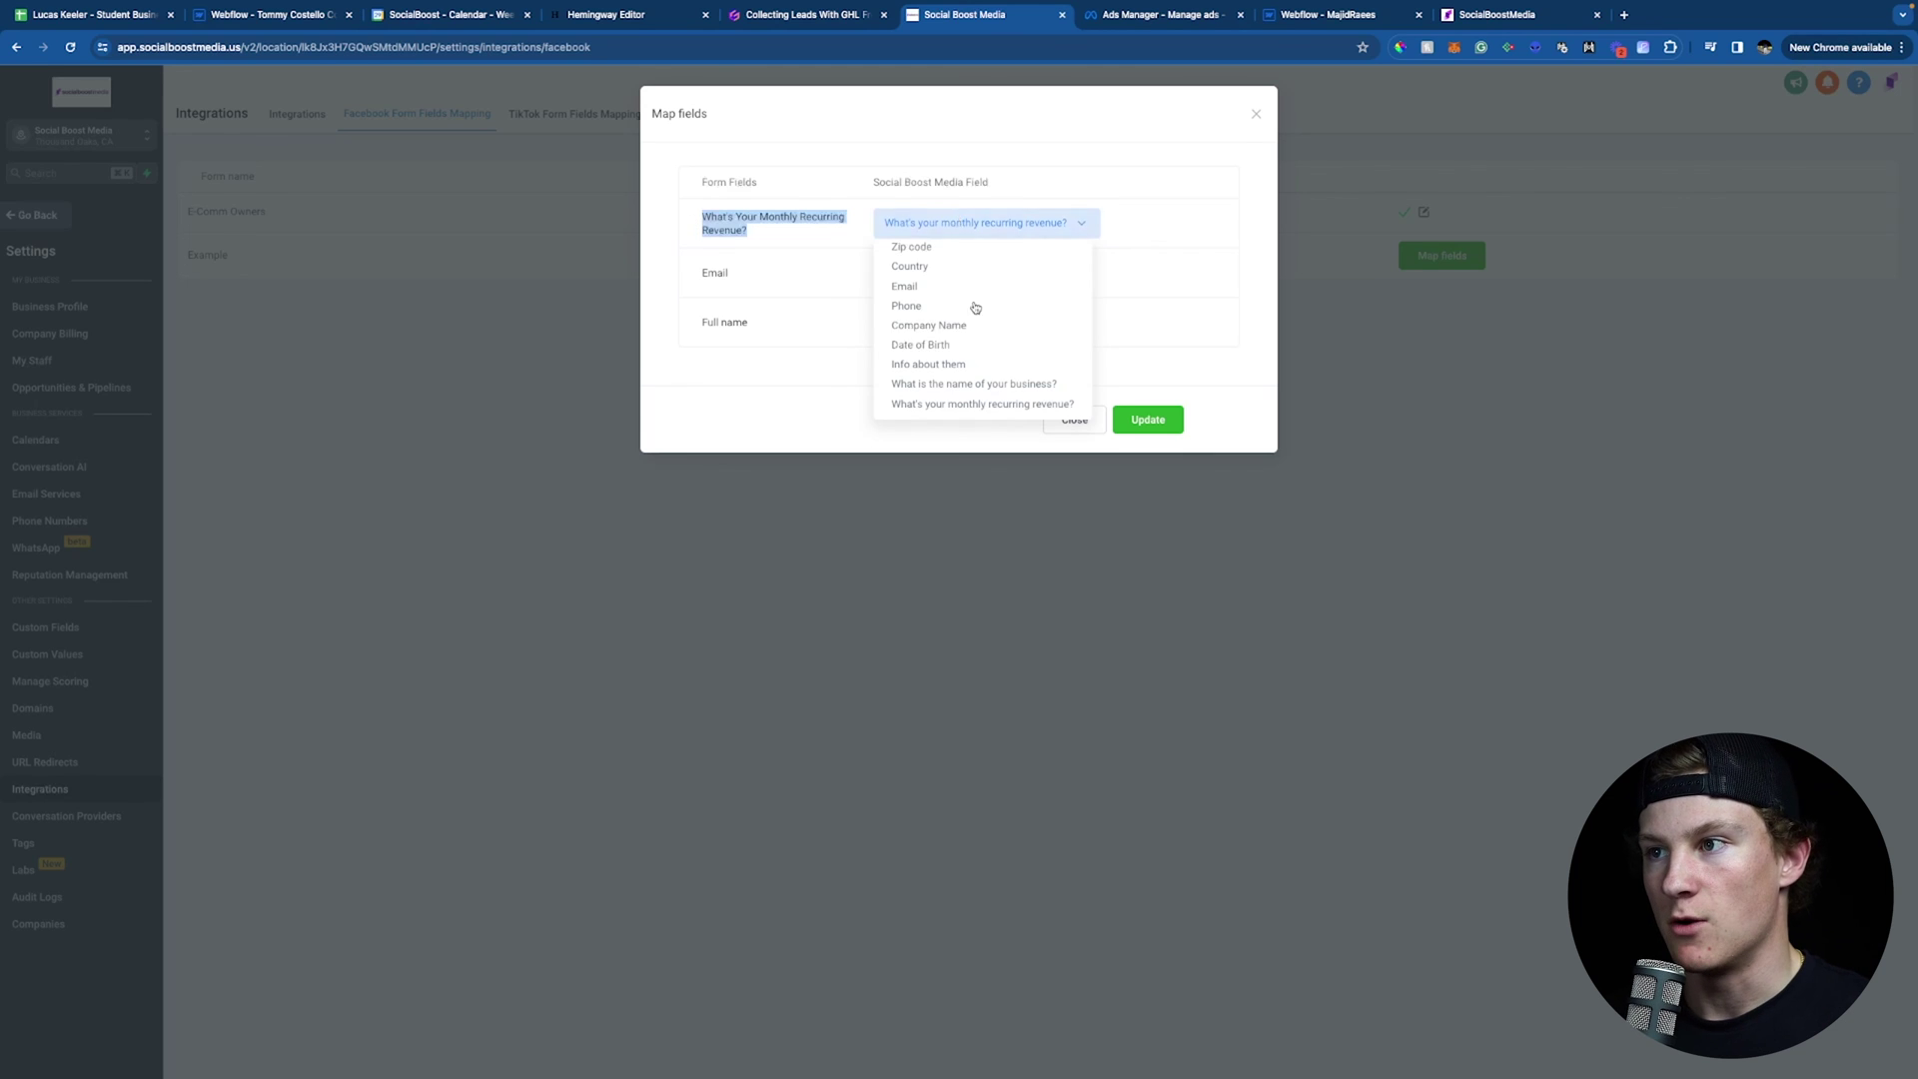
left_click(954, 401)
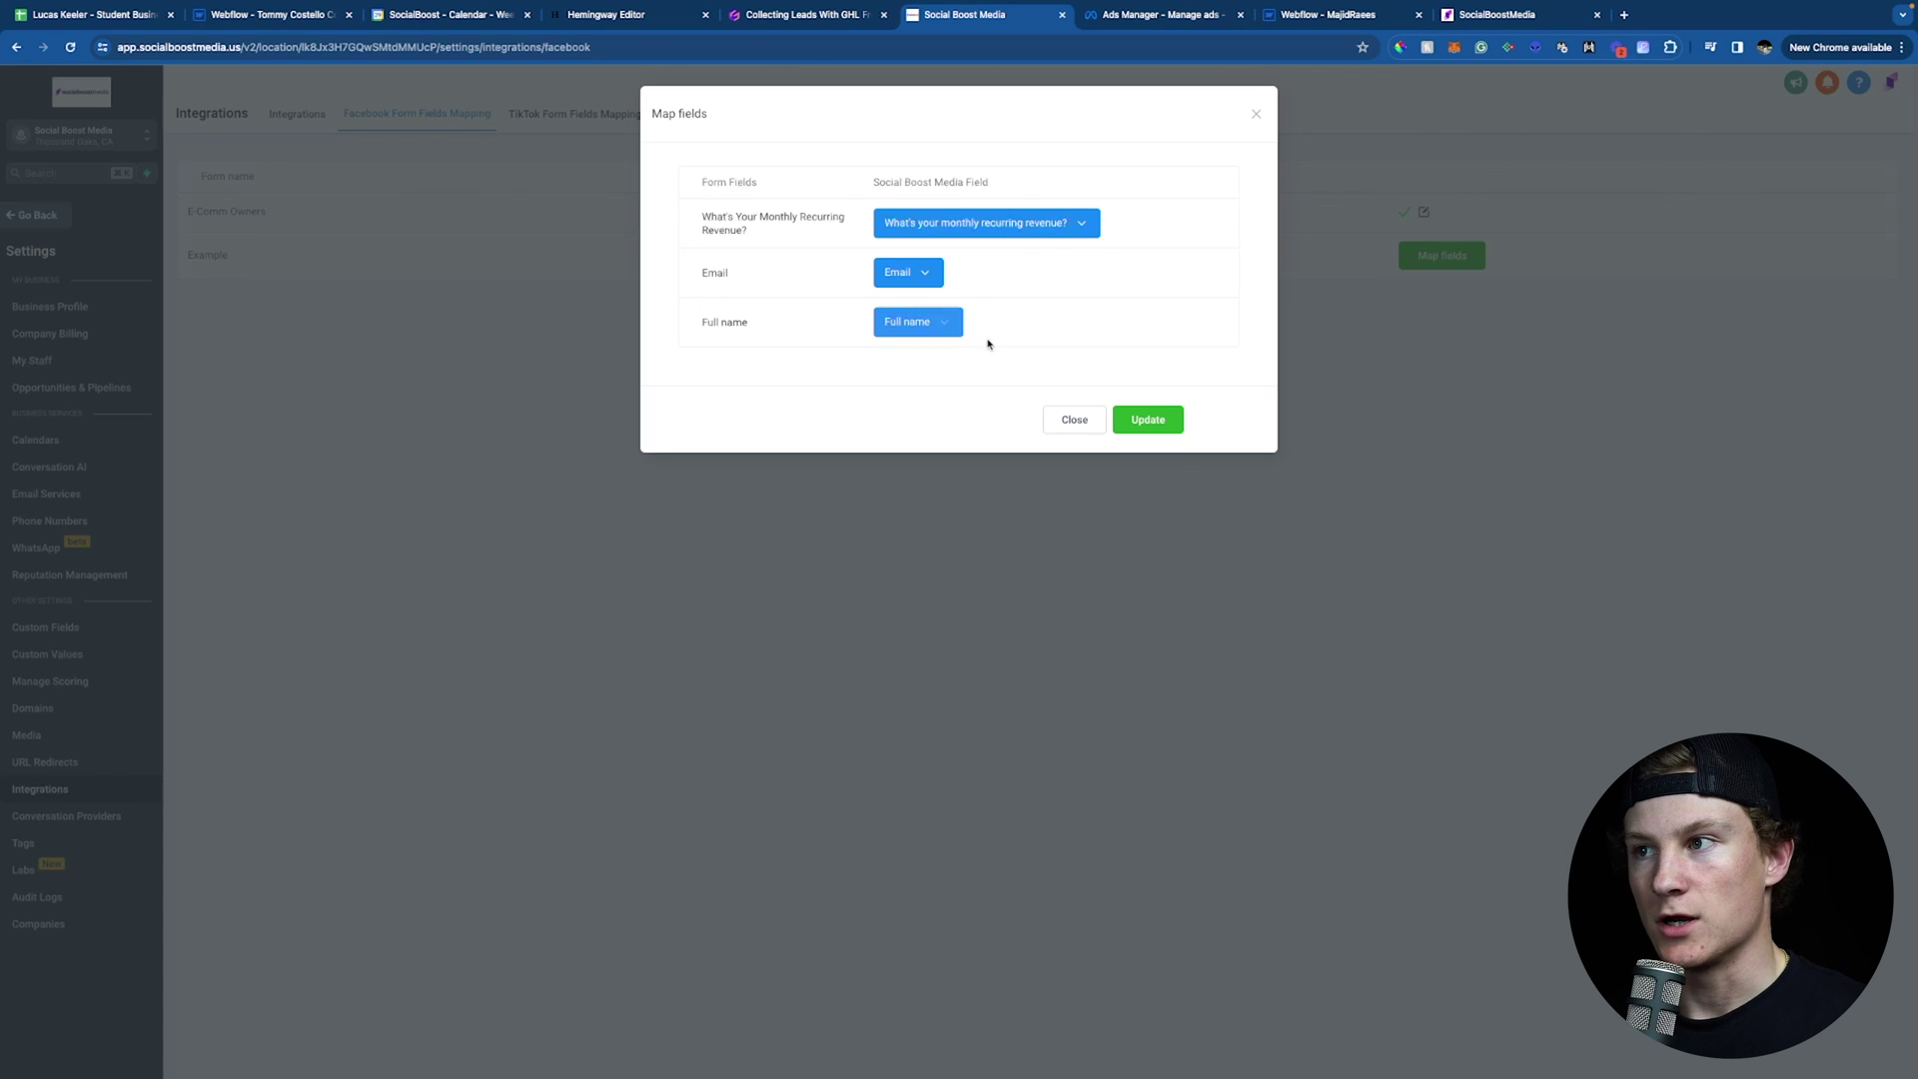
left_click(1175, 428)
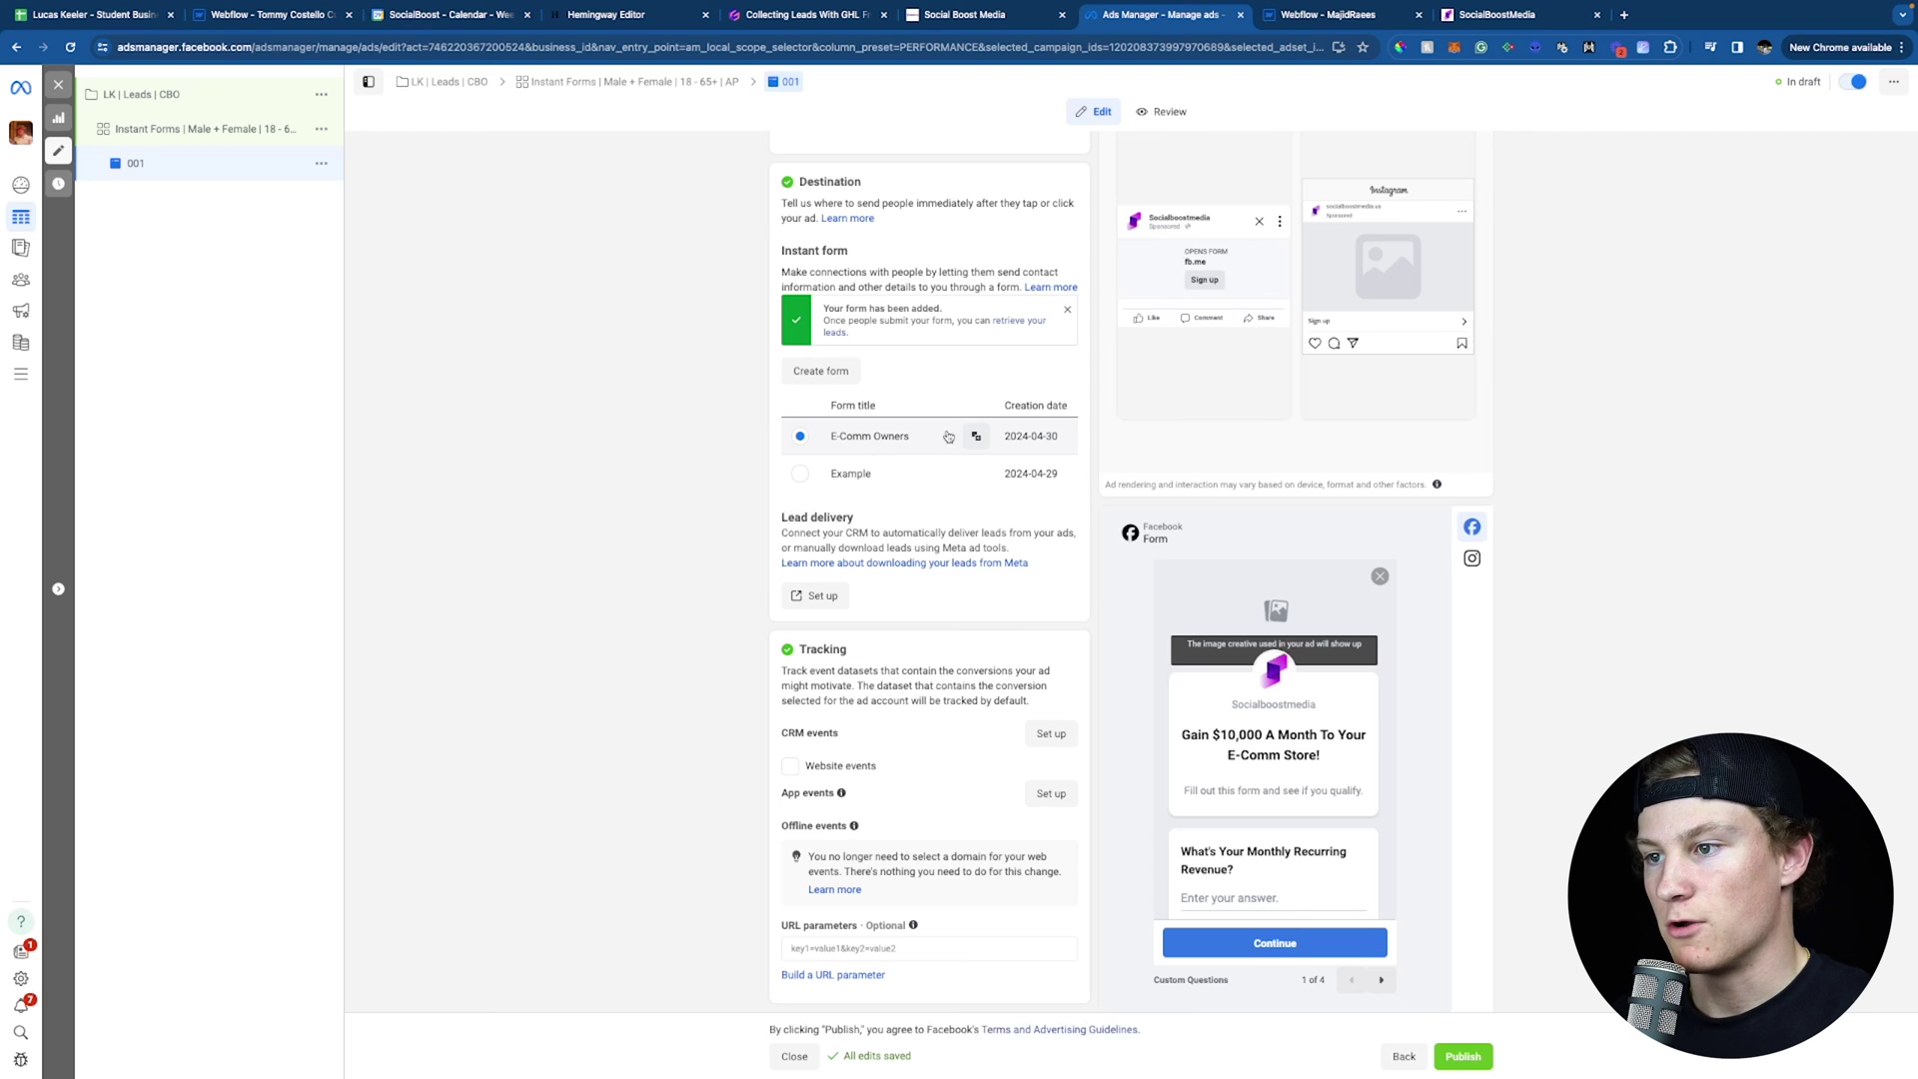
scroll(871, 896, "down", 1)
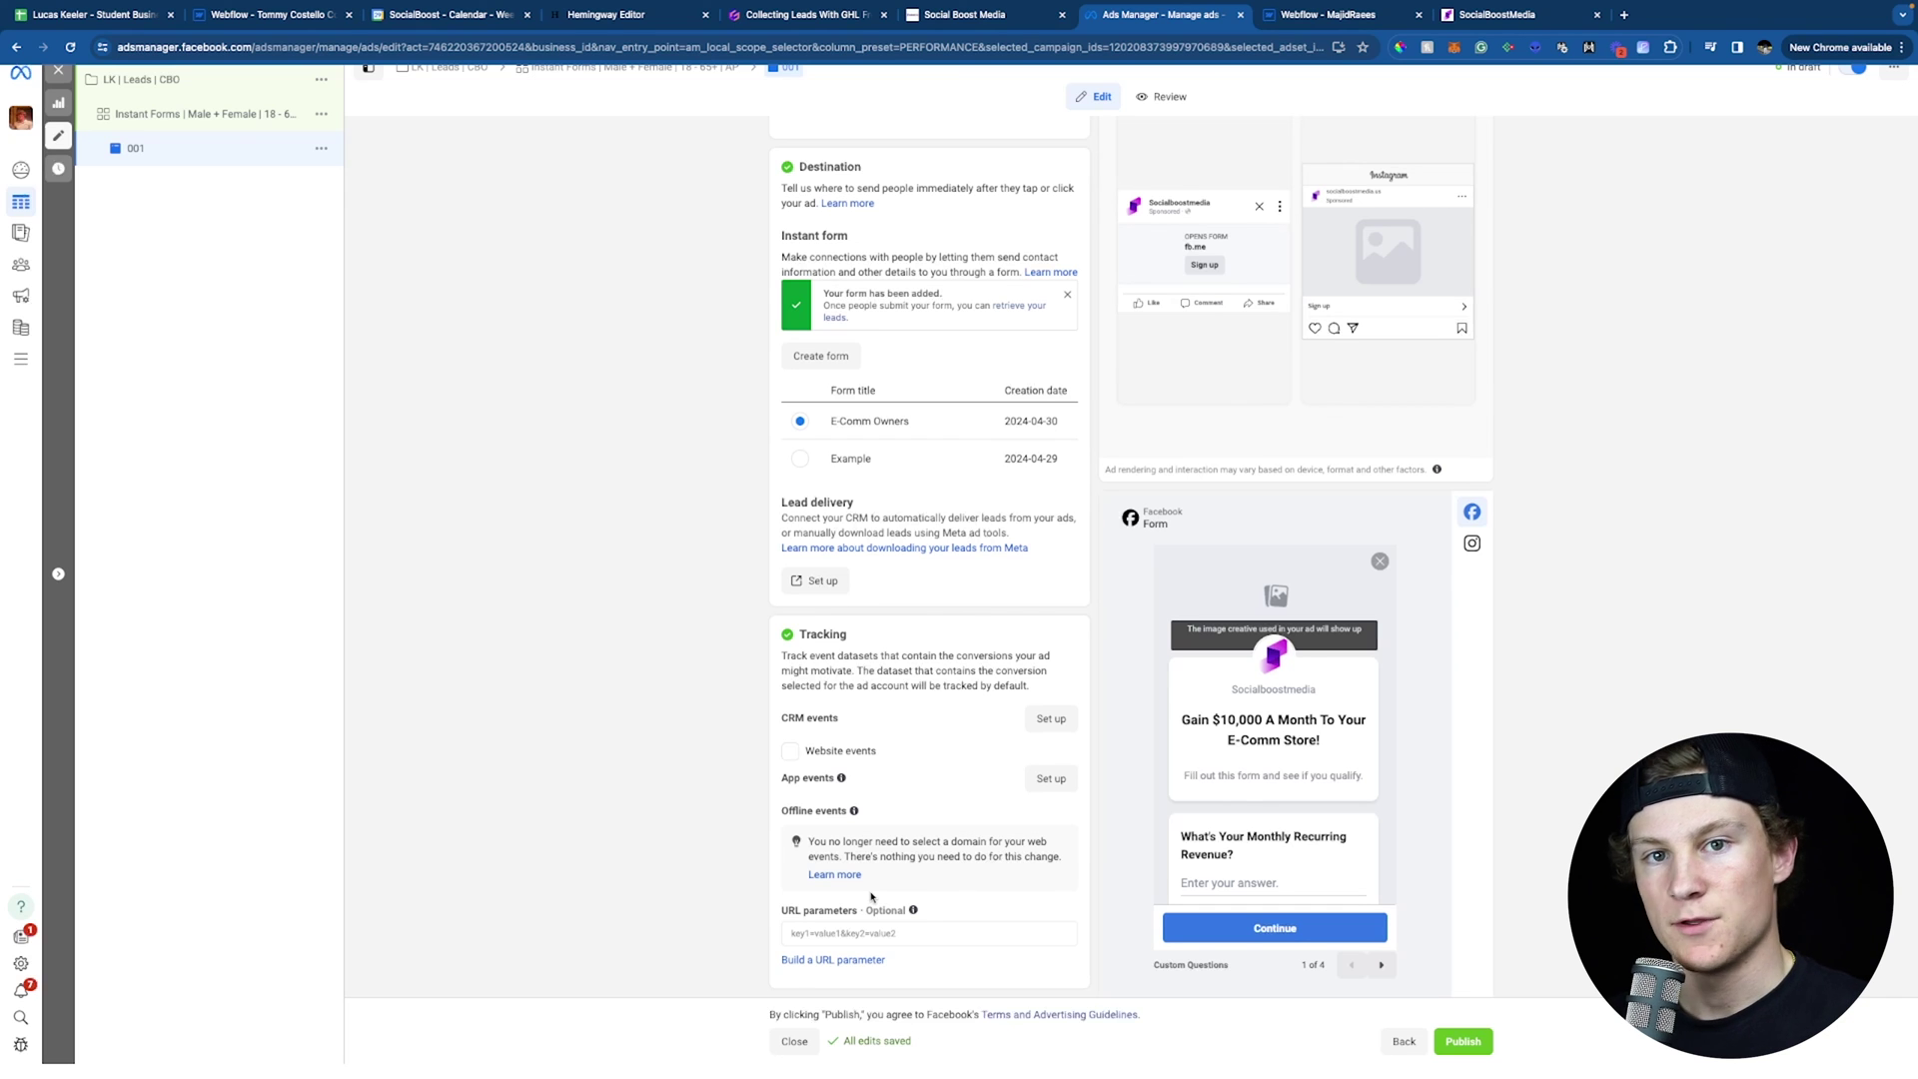
scroll(871, 897, "up", 7)
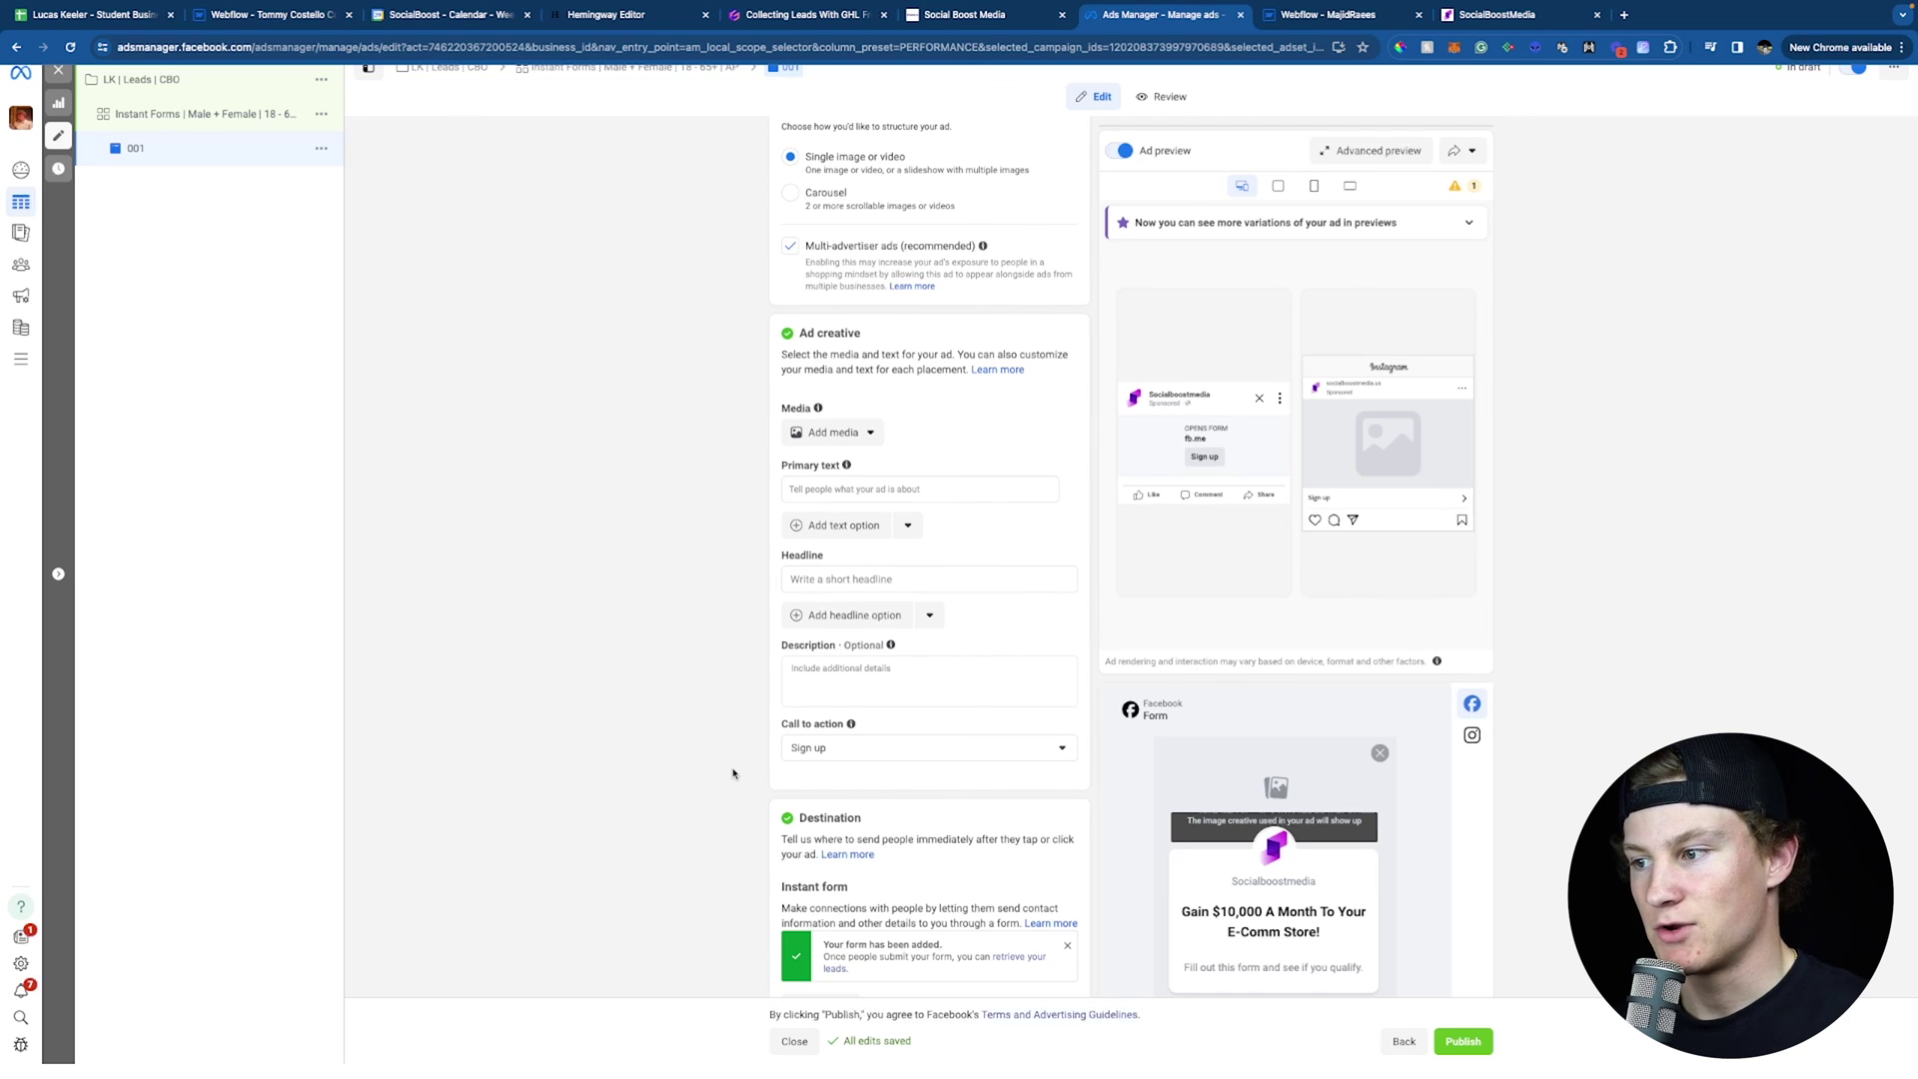
scroll(764, 869, "down", 7)
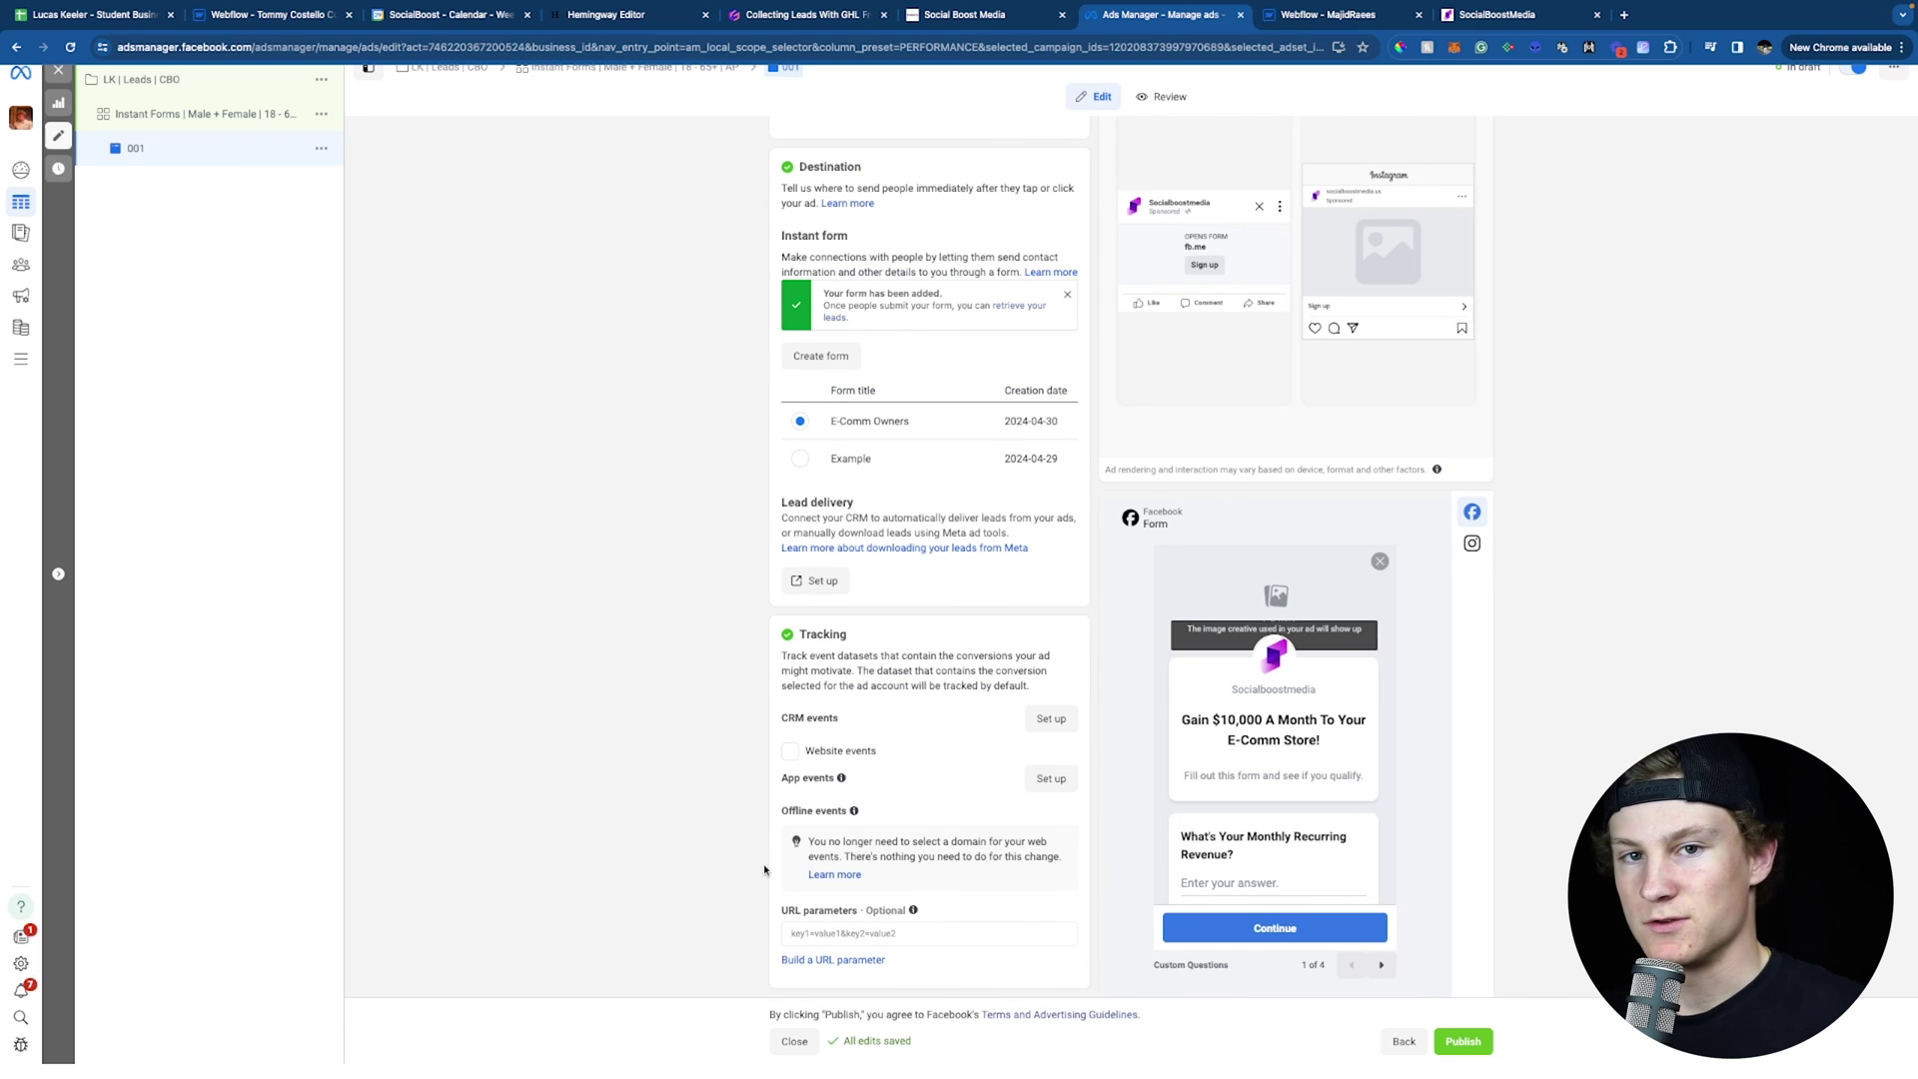